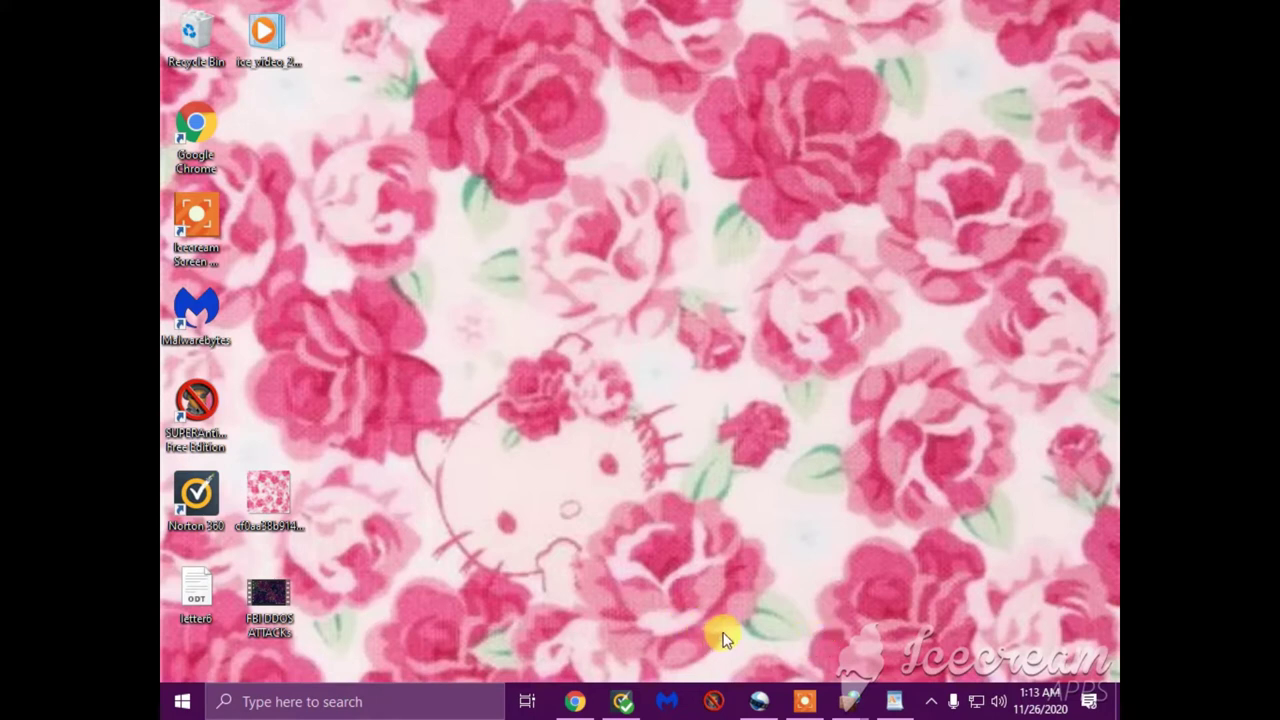
# - Switch to Chrome, open Gmail in the empty new tab and show the Spam folder
pyautogui.click(574, 703)
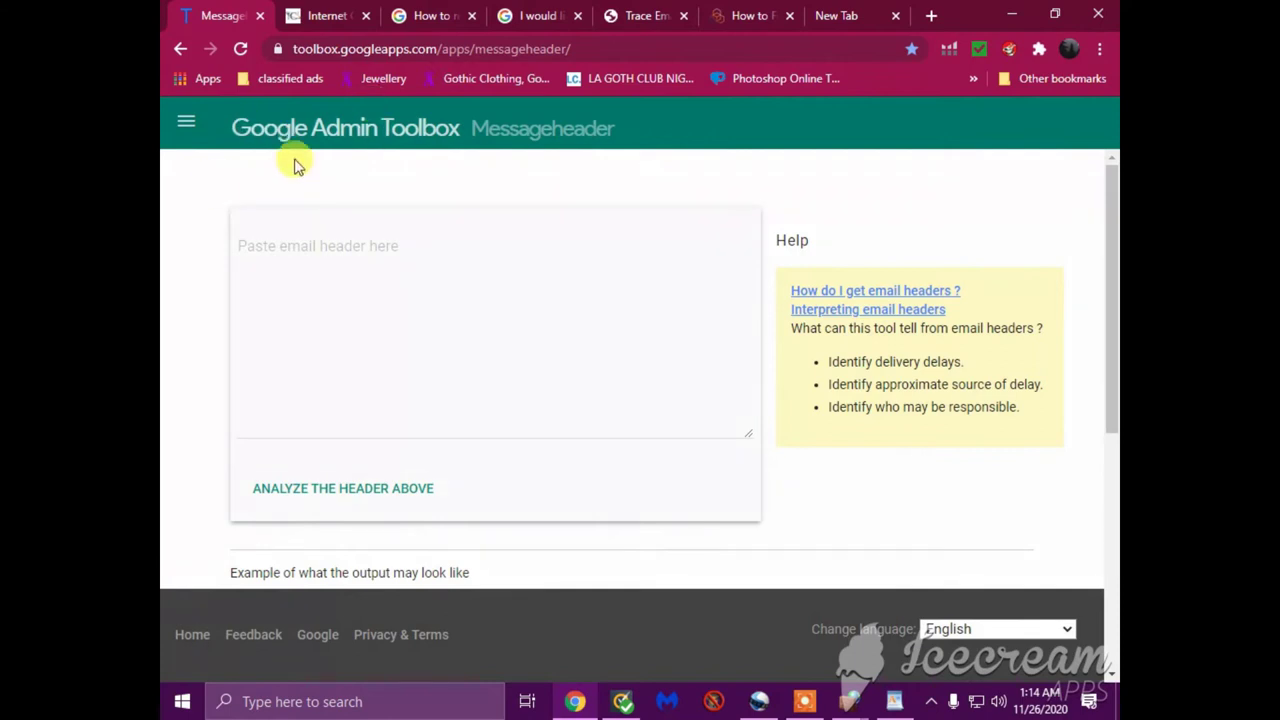
pyautogui.click(858, 18)
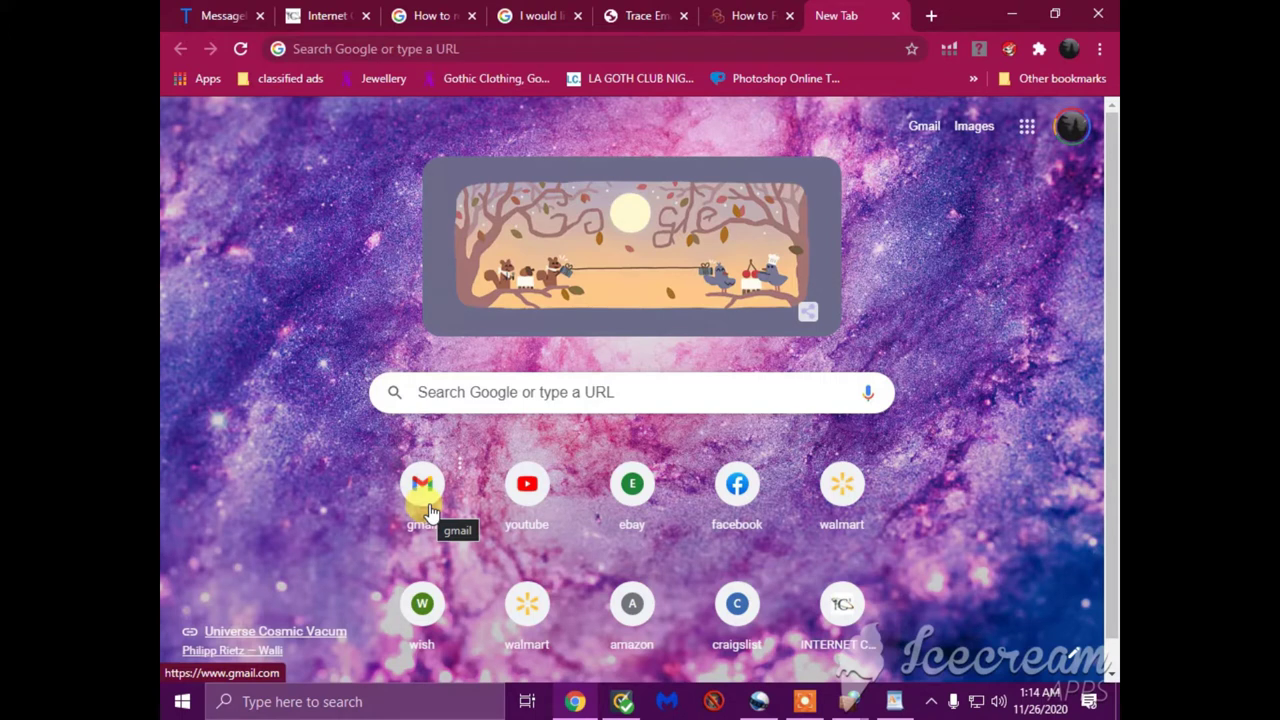
pyautogui.click(428, 500)
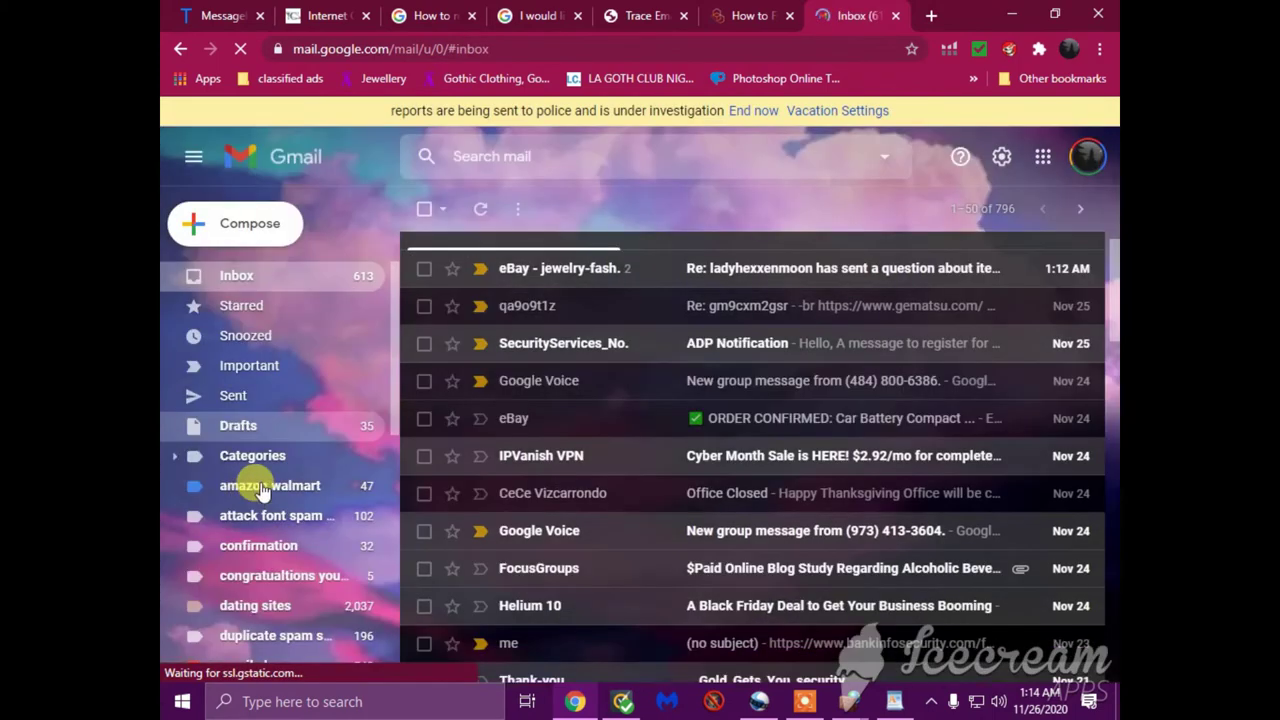
pyautogui.scroll(-10, 262, 488)
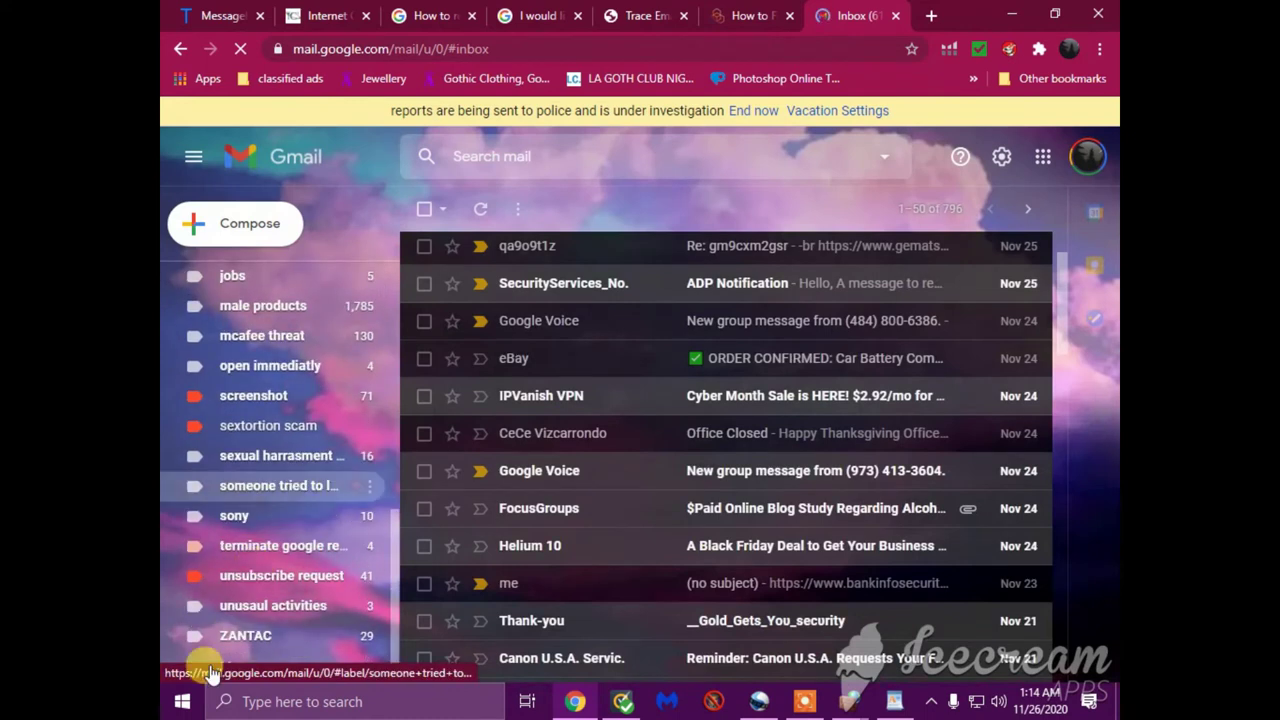
pyautogui.click(237, 667)
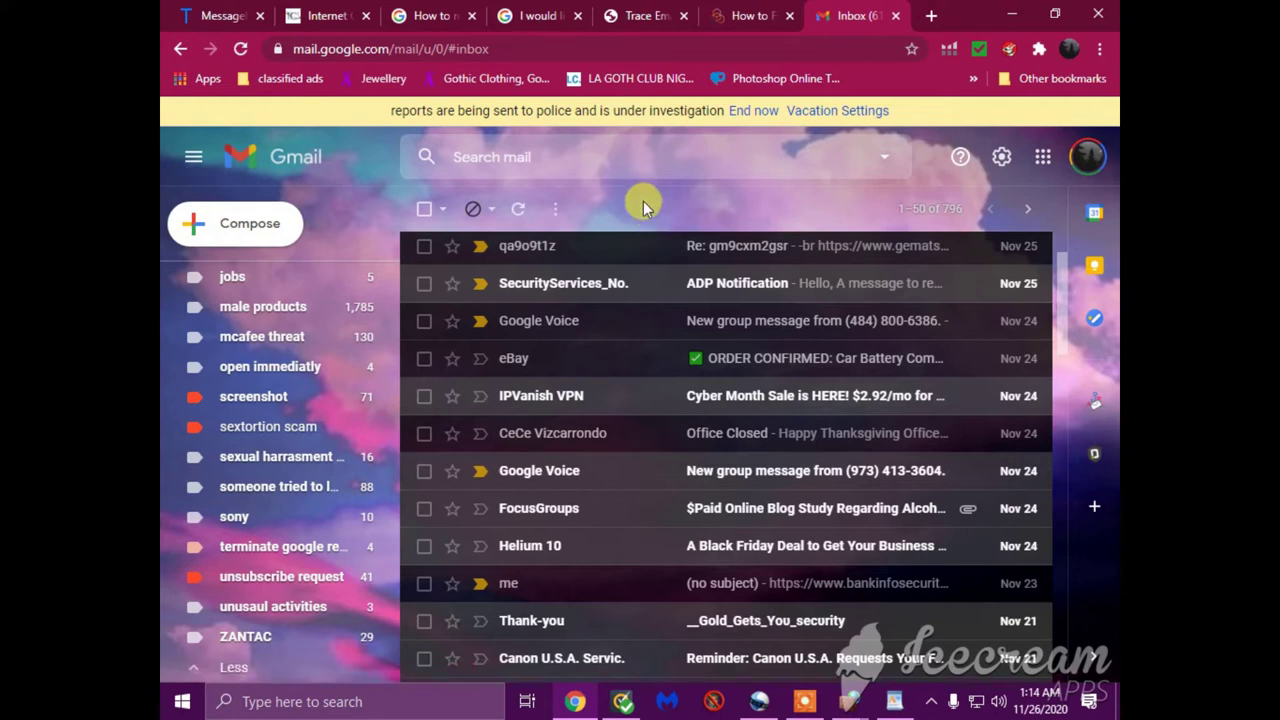
pyautogui.scroll(-3, 330, 443)
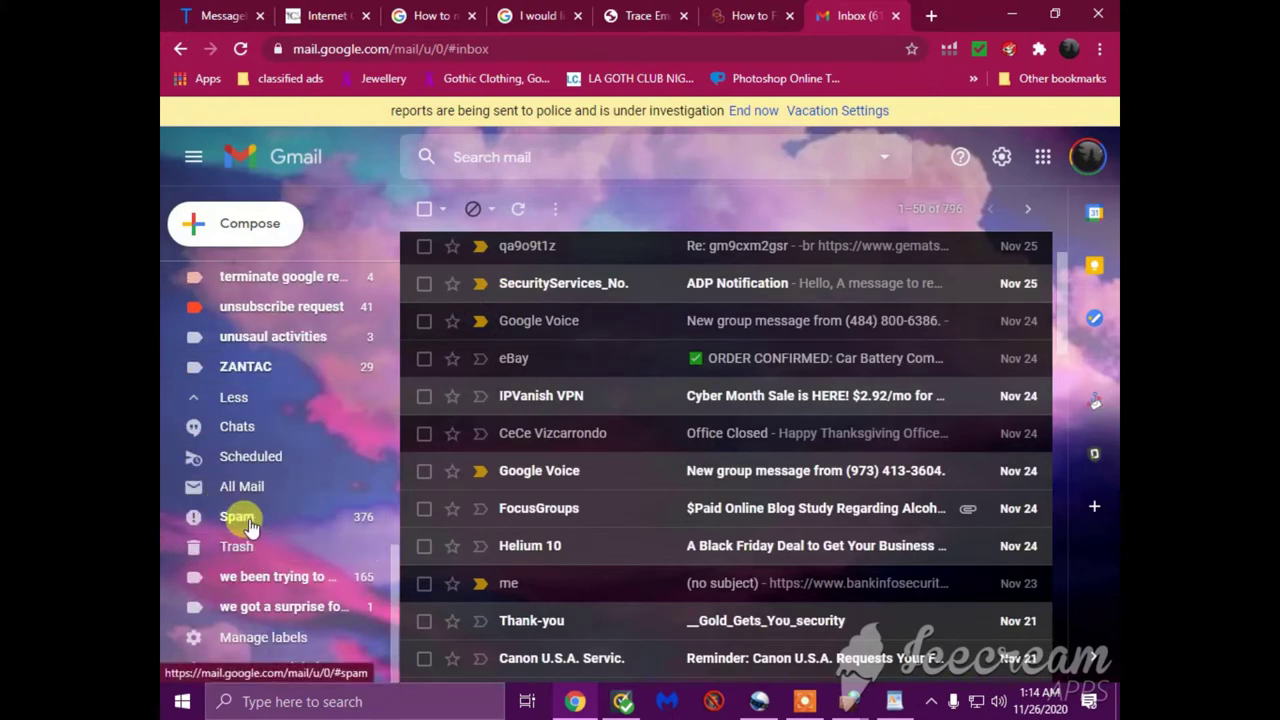
pyautogui.click(250, 526)
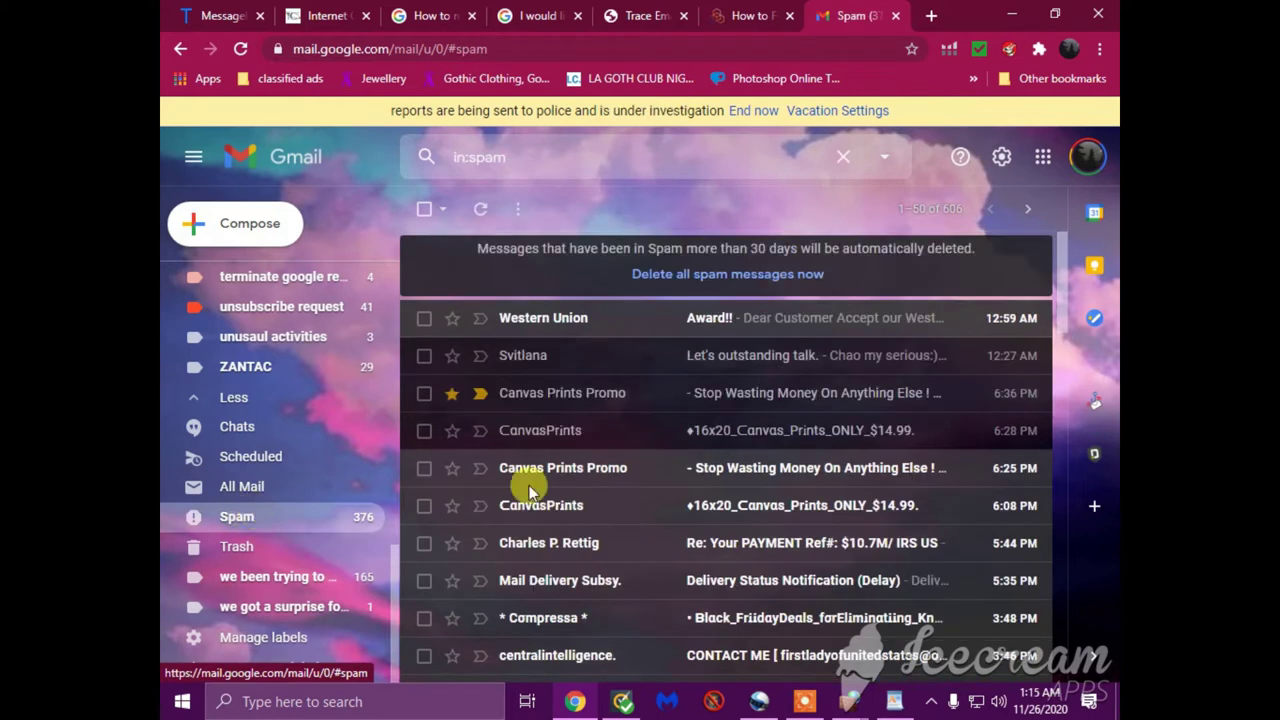
# - Open the spam message "Let's outstanding talk." and report it as phishing
pyautogui.click(722, 362)
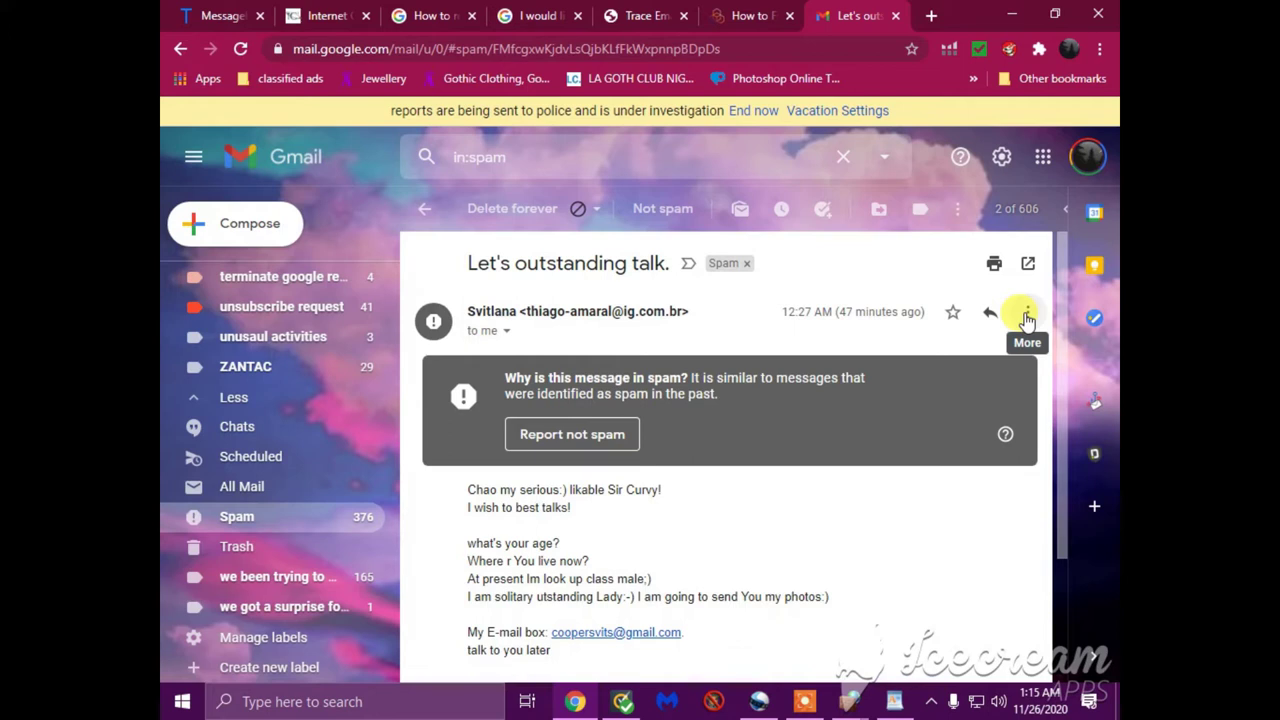
pyautogui.click(1027, 318)
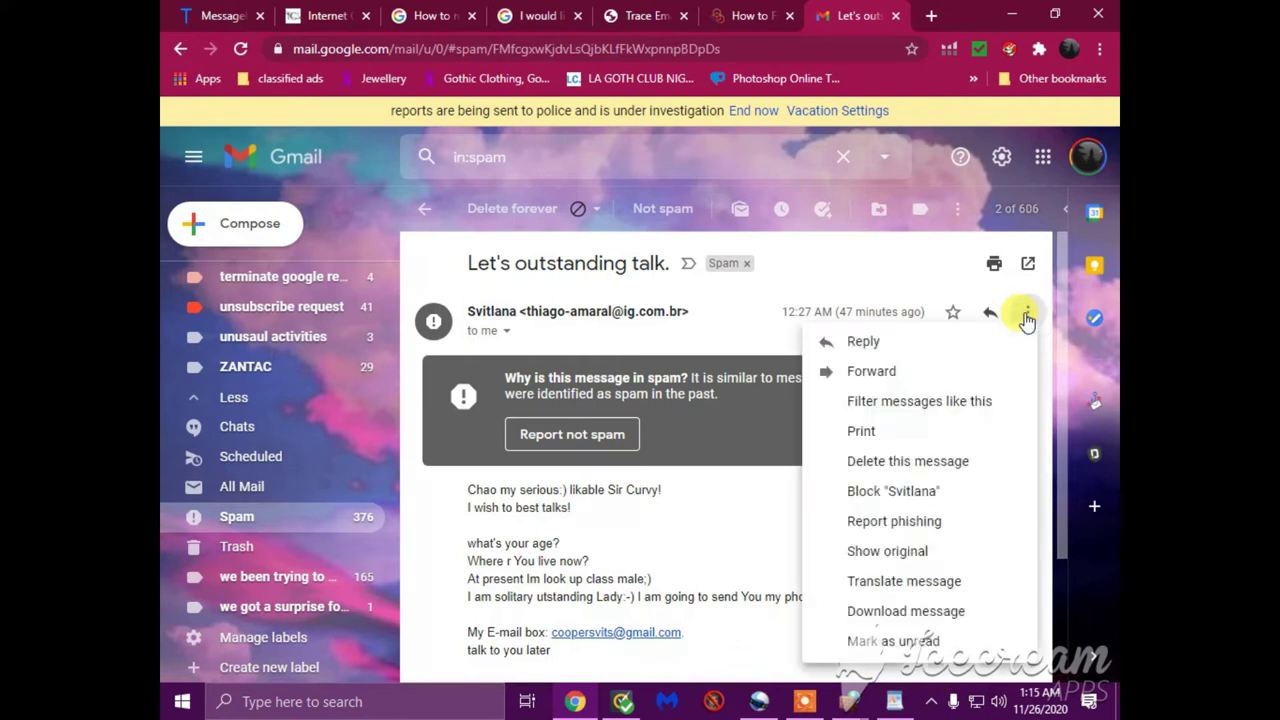
pyautogui.click(874, 521)
pyautogui.click(757, 515)
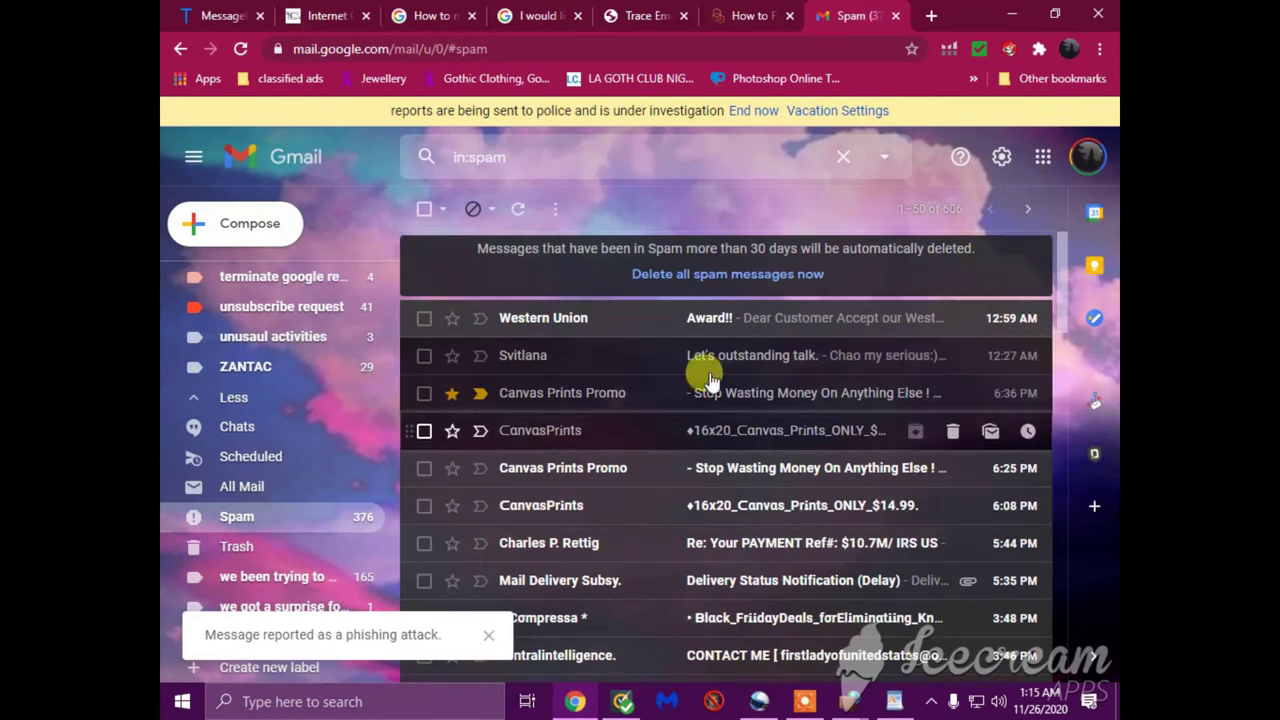
# - Reopen the "Let's outstanding talk." message and show its original source
pyautogui.click(545, 360)
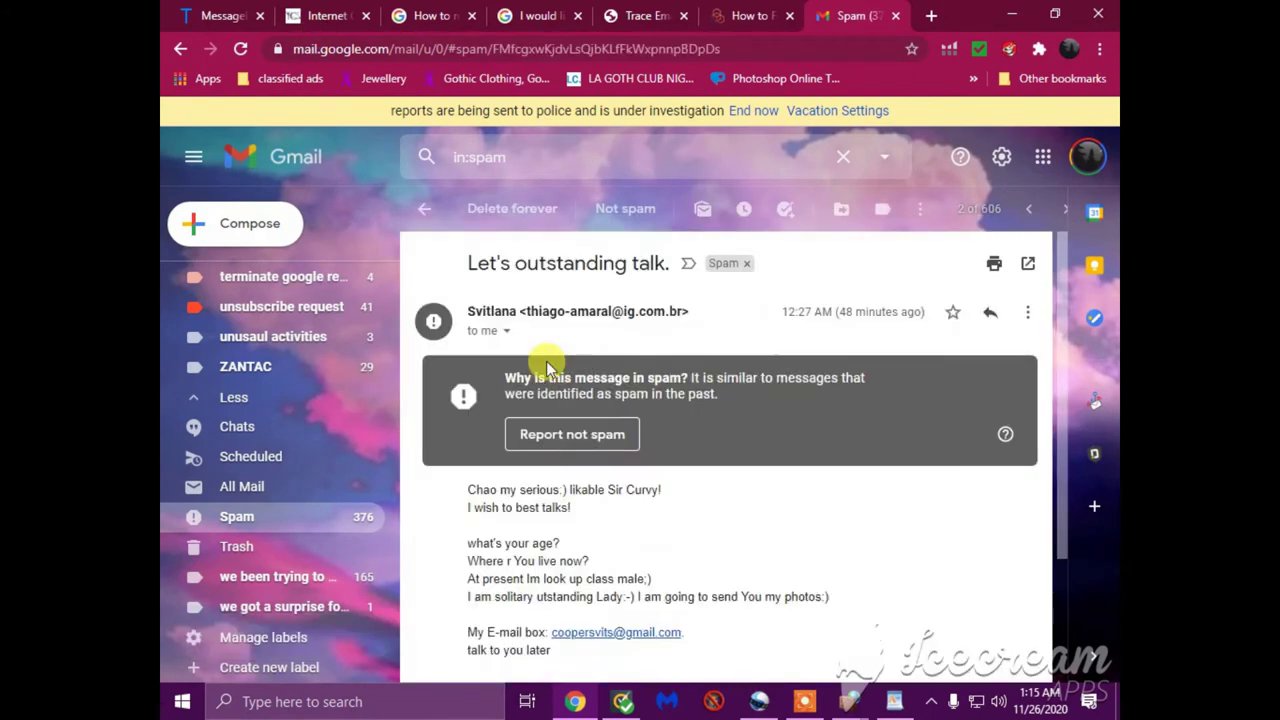
pyautogui.click(1027, 312)
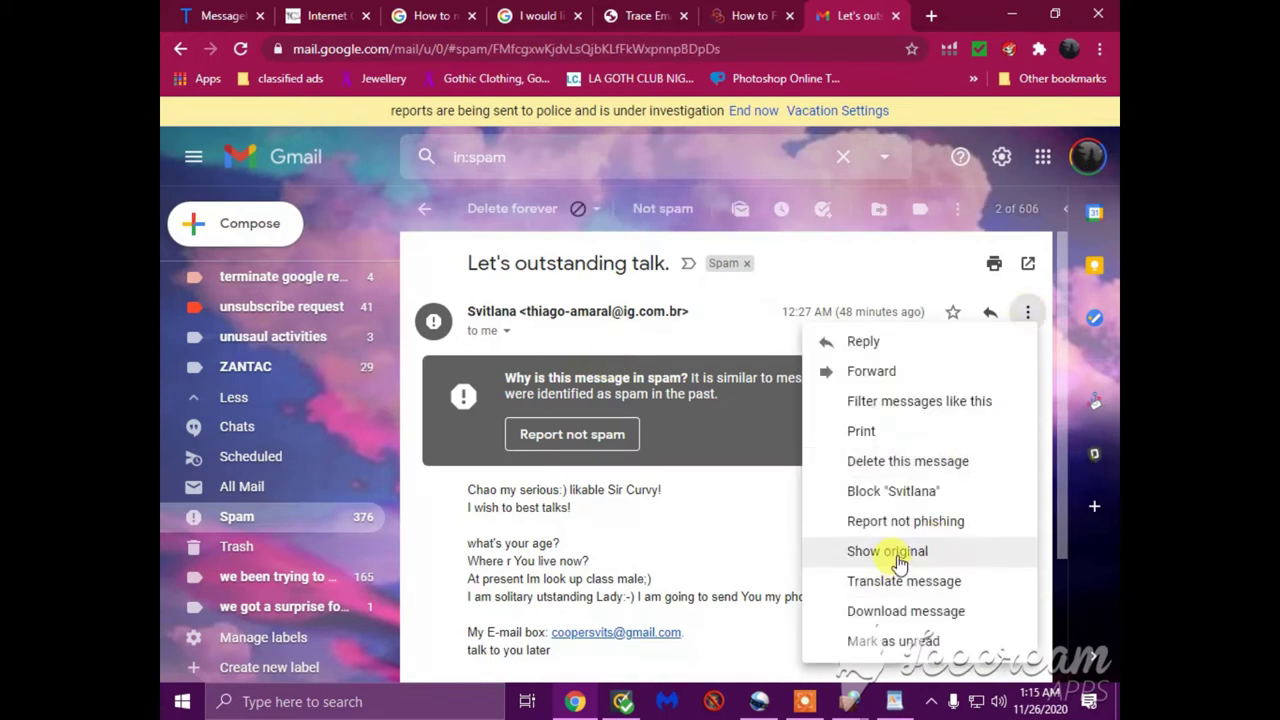
pyautogui.click(897, 556)
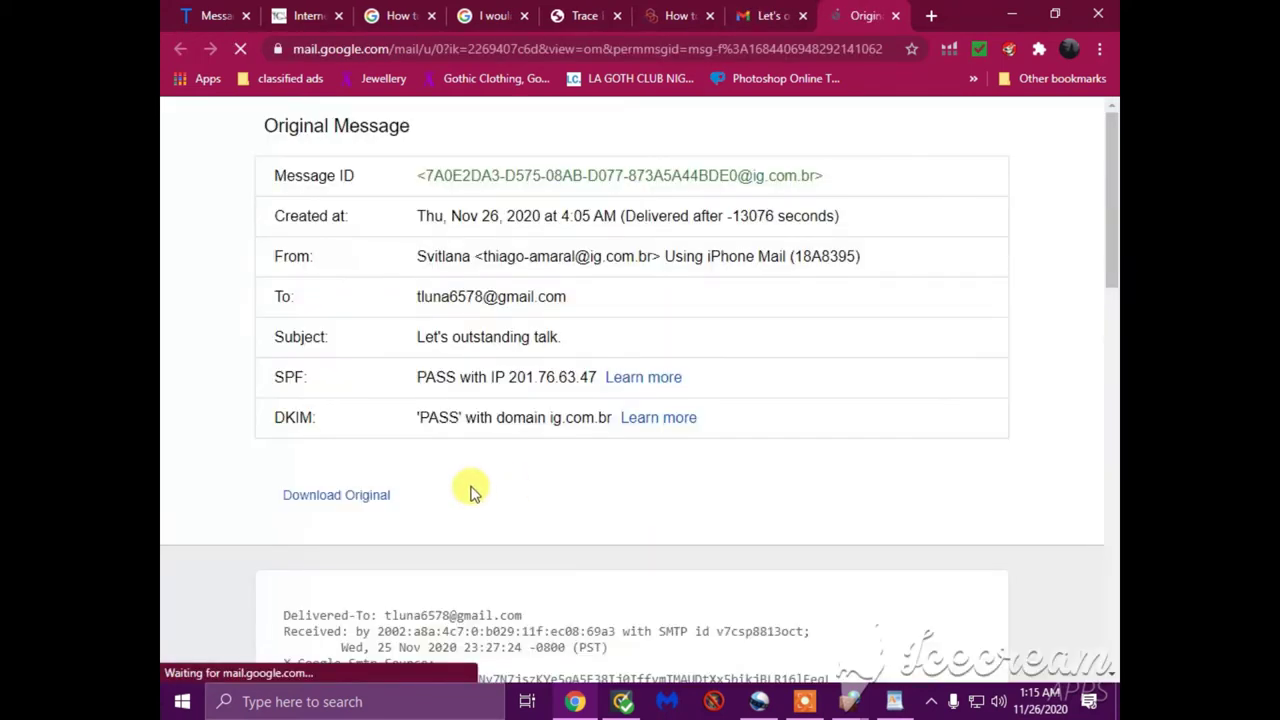
# - Copy the complete raw source of the original message, from the Delivered-To line to the end of the body
pyautogui.scroll(-3, 474, 486)
pyautogui.moveTo(279, 328); pyautogui.dragTo(810, 668)
pyautogui.rightClick(490, 357)
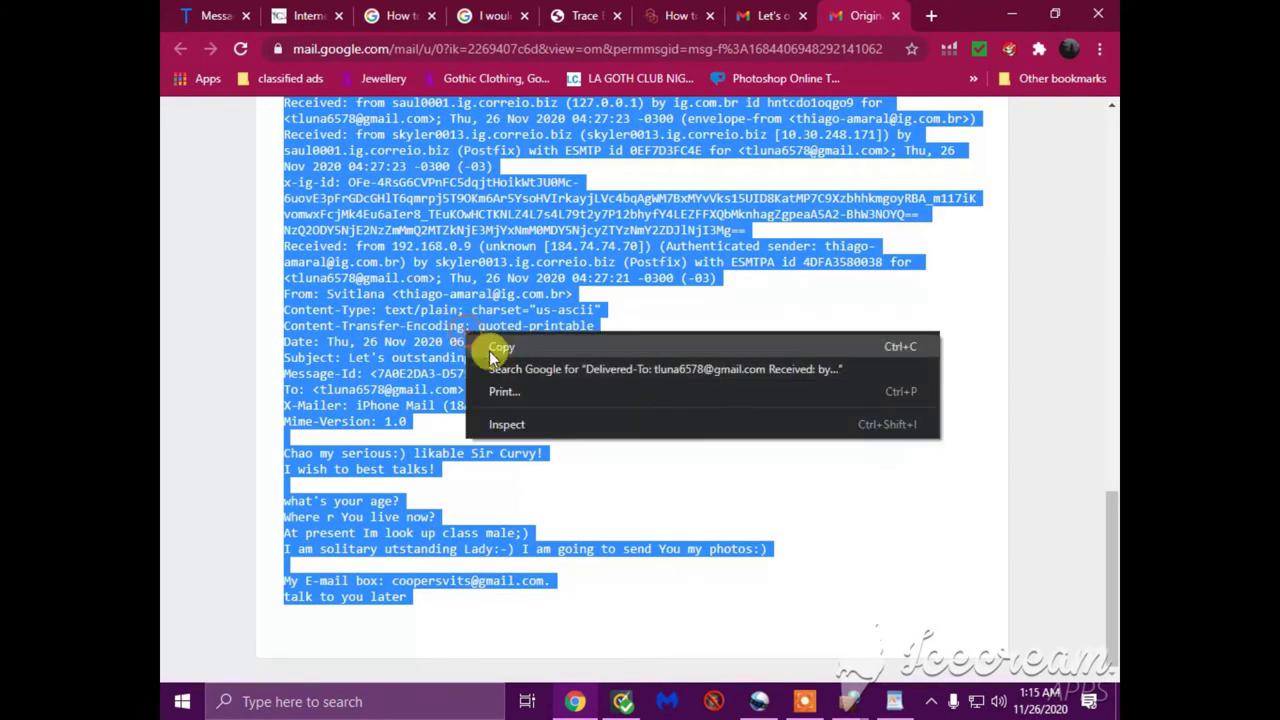
pyautogui.click(500, 347)
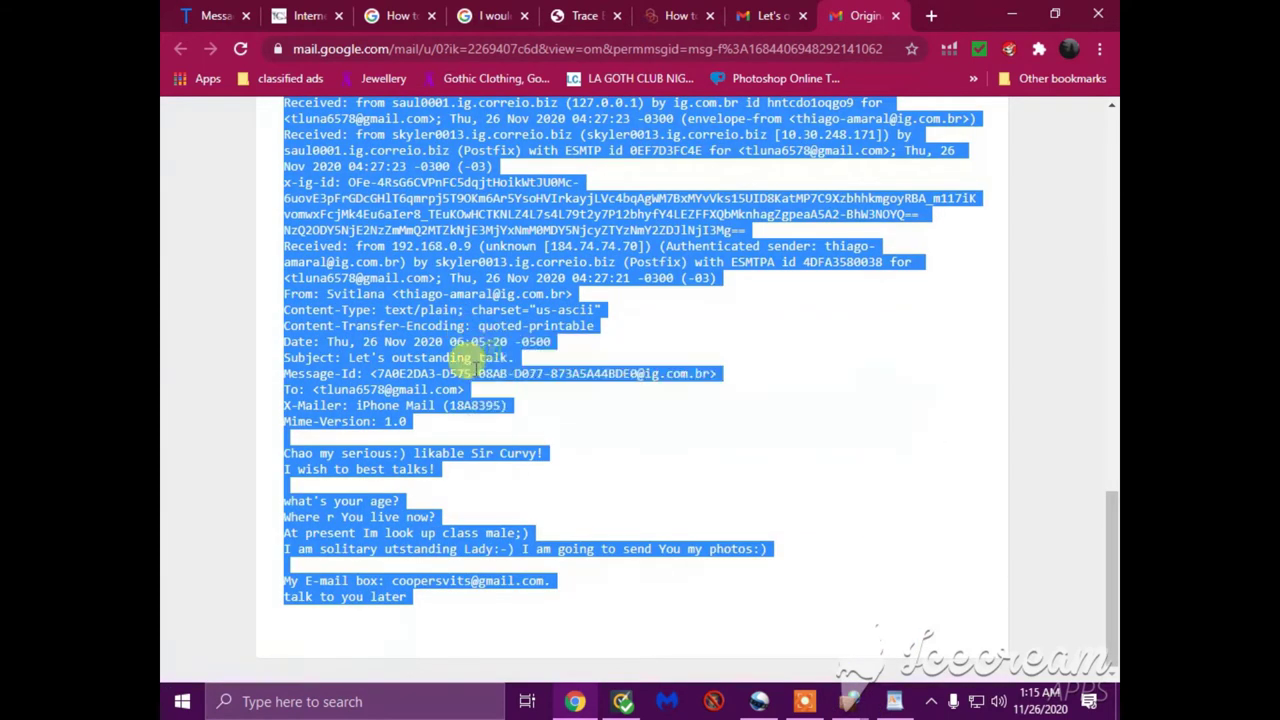
# - Paste the copied source into the Google Admin Toolbox Messageheader page and analyze the header
pyautogui.click(222, 16)
pyautogui.click(410, 252)
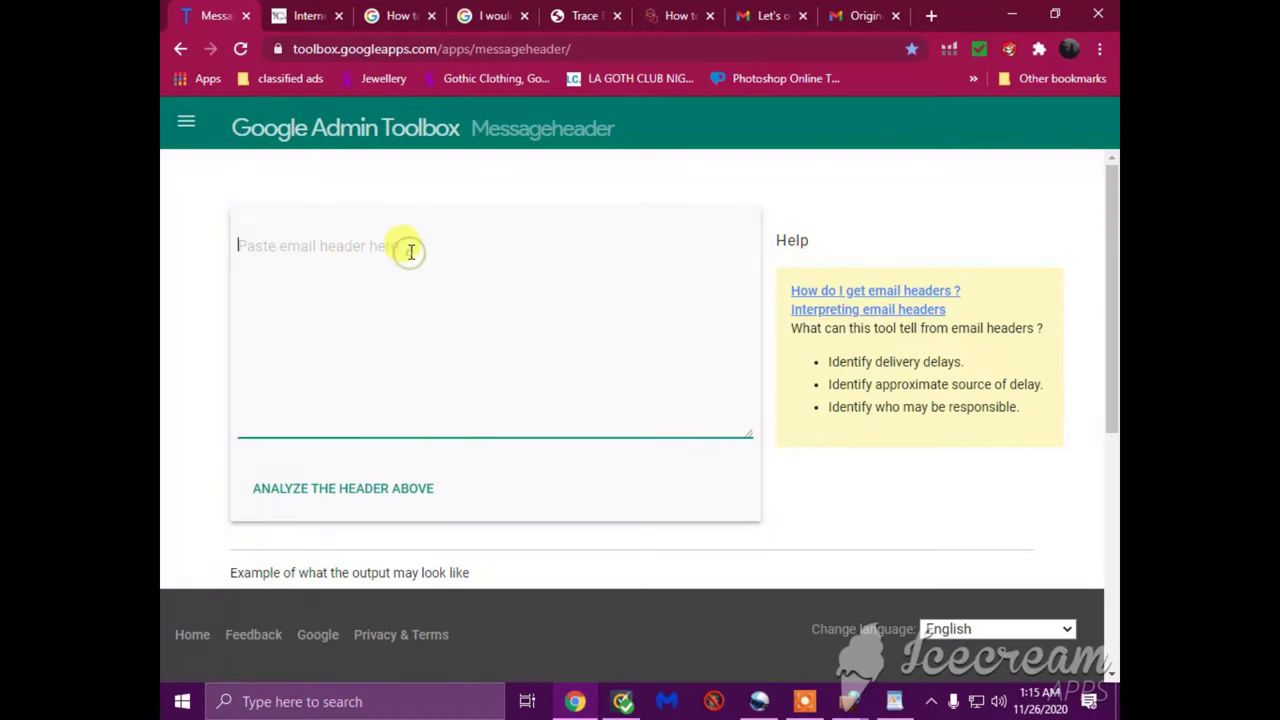
pyautogui.rightClick(410, 252)
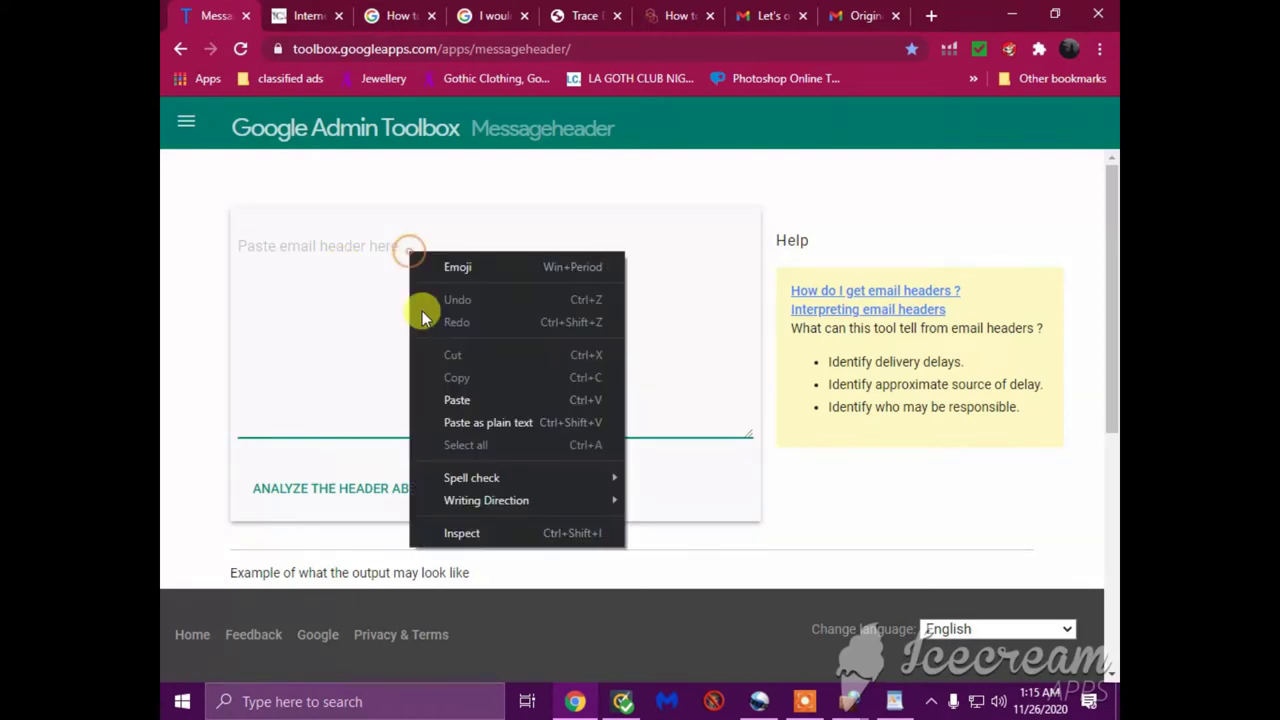
pyautogui.click(457, 402)
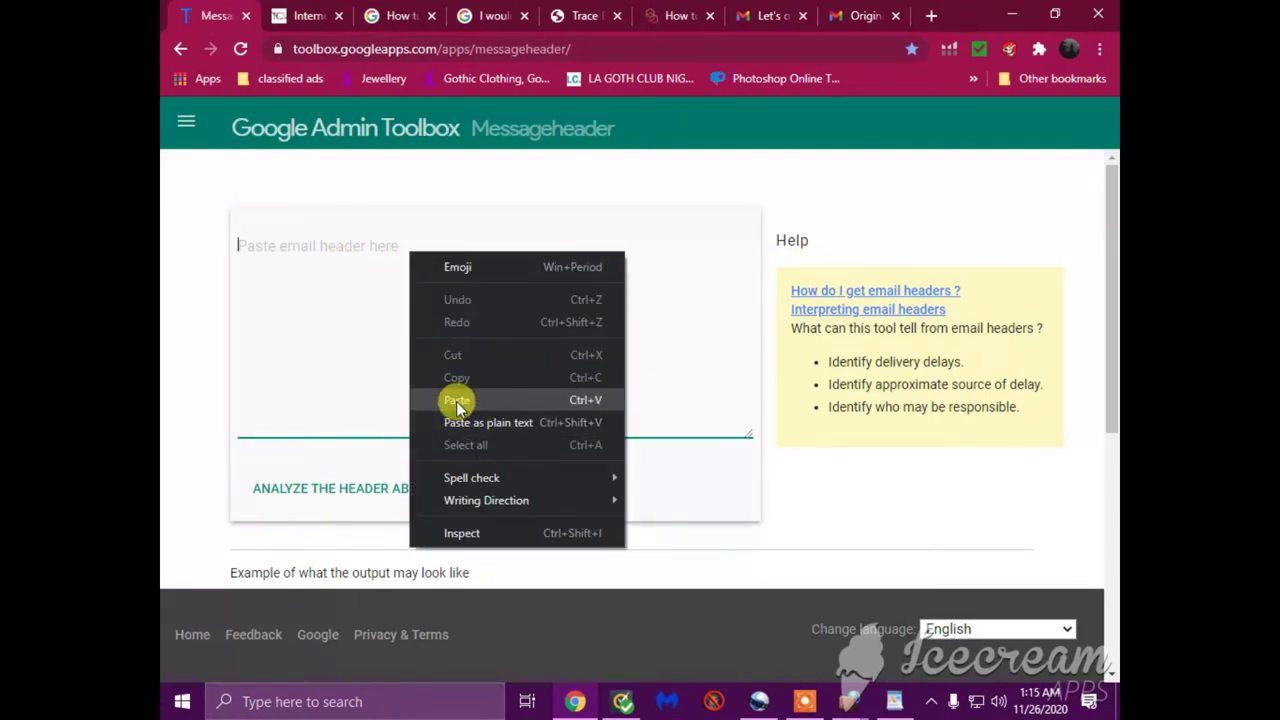
pyautogui.click(381, 496)
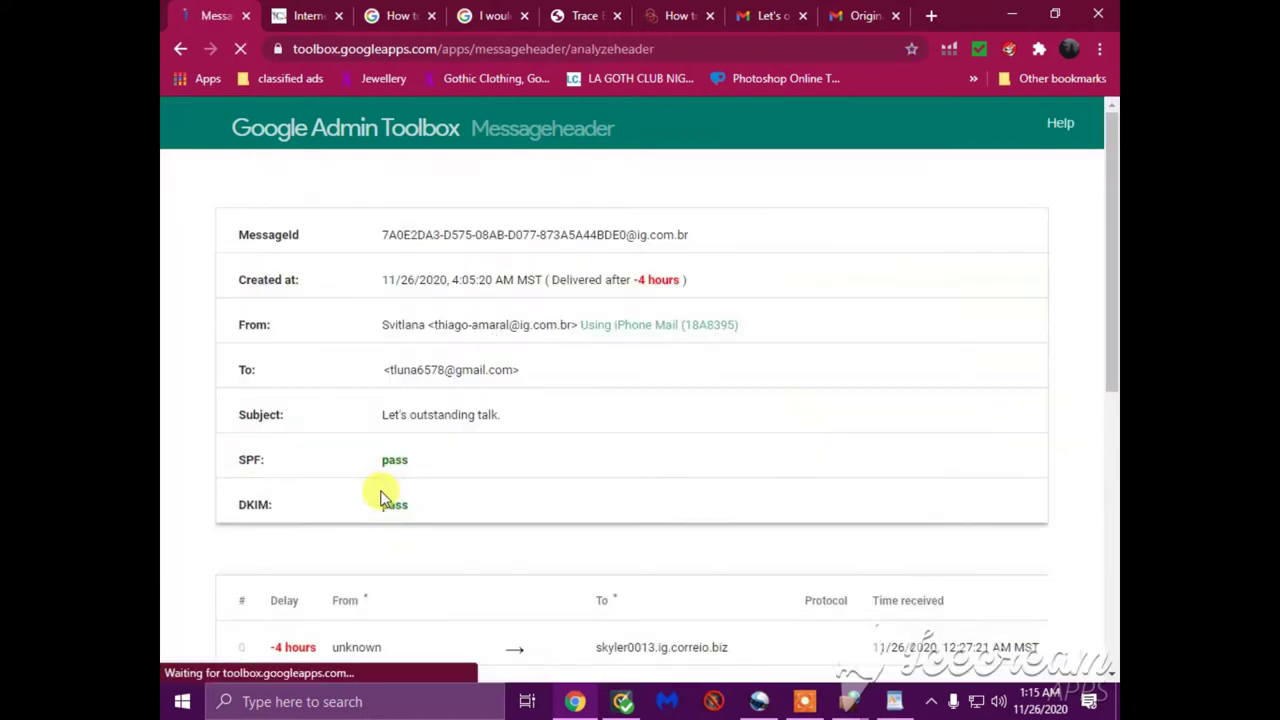
# - Show the raw header below the analysis results and examine its Received lines for the sender's originating IP address
pyautogui.scroll(-8, 380, 497)
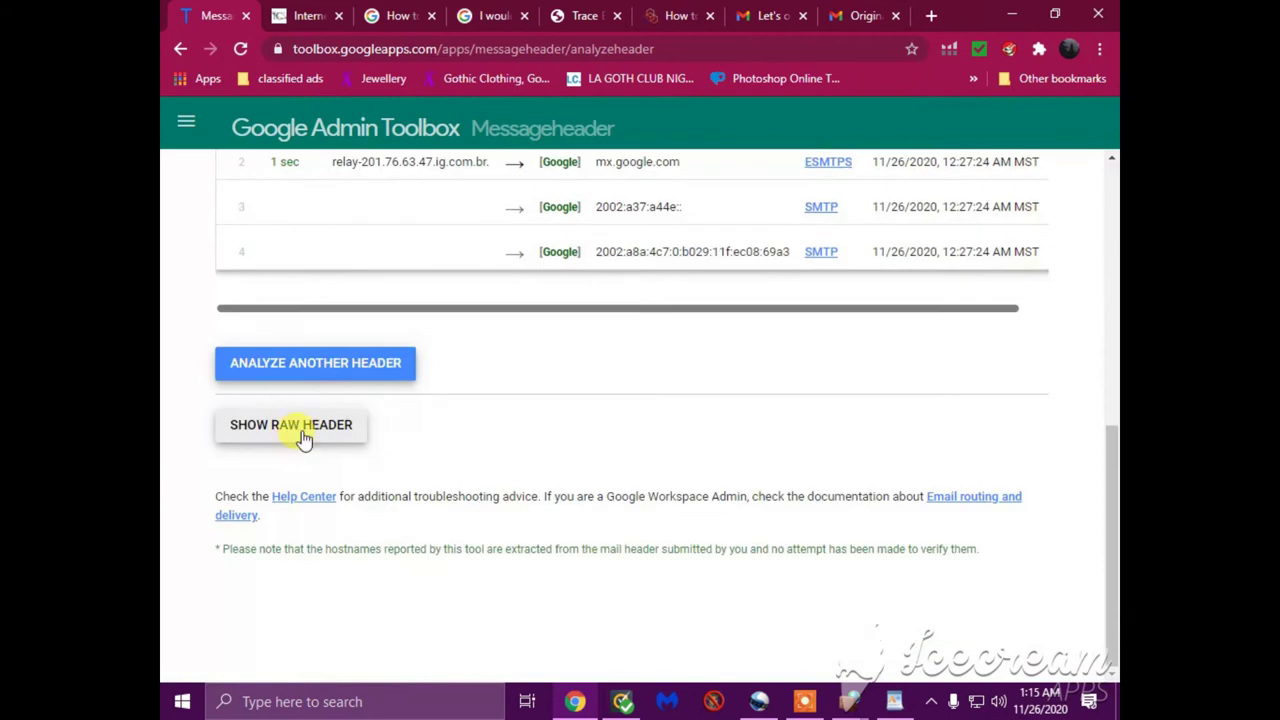
pyautogui.click(305, 430)
pyautogui.scroll(-3, 343, 457)
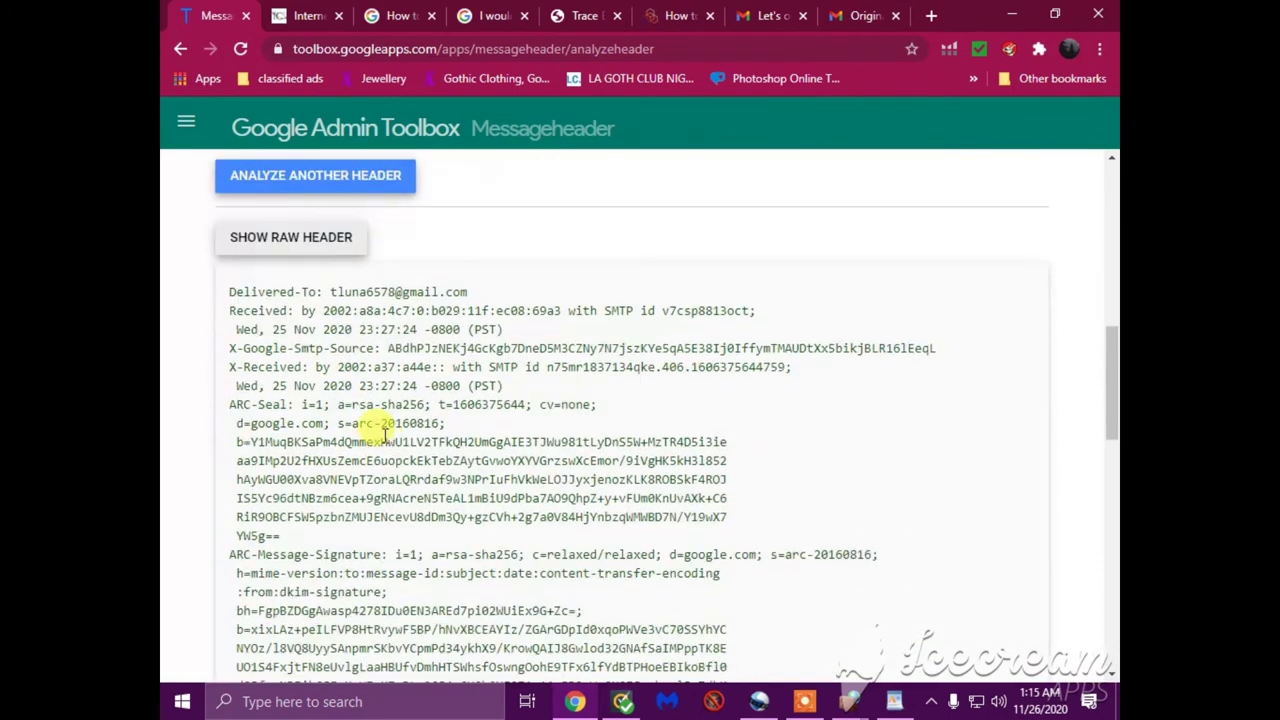
pyautogui.scroll(-7, 415, 370)
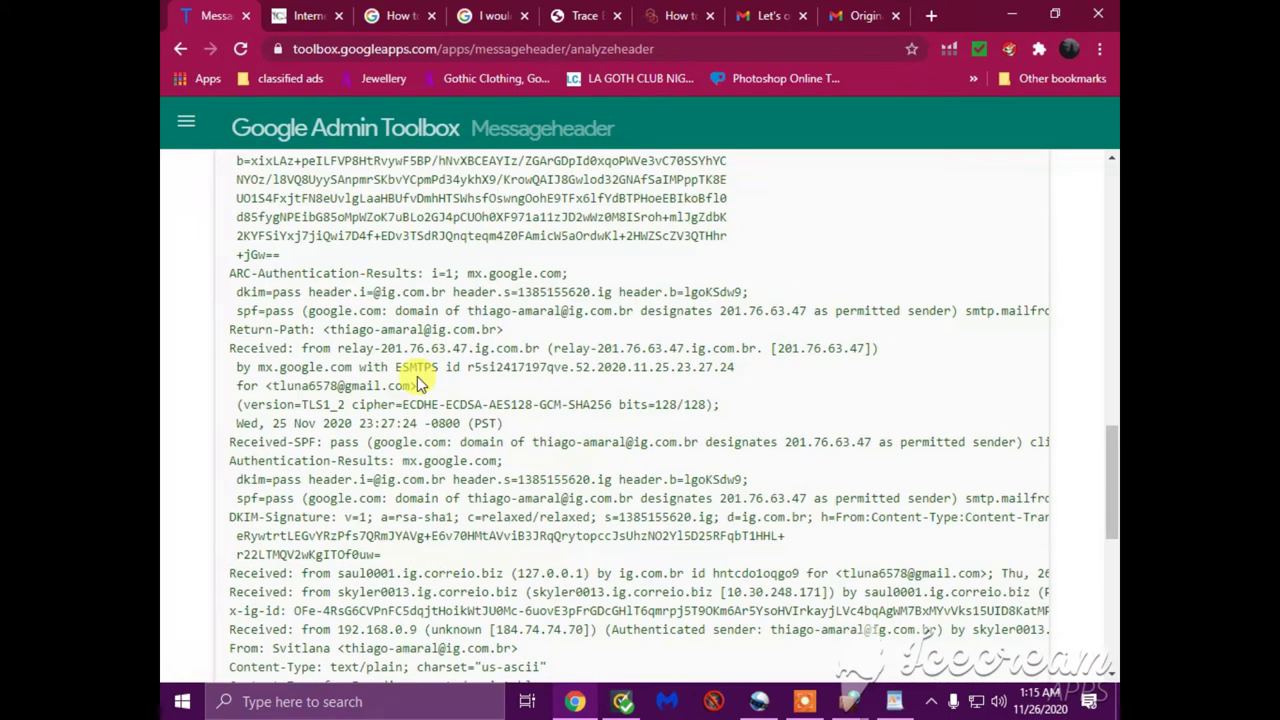
pyautogui.scroll(-15, 417, 376)
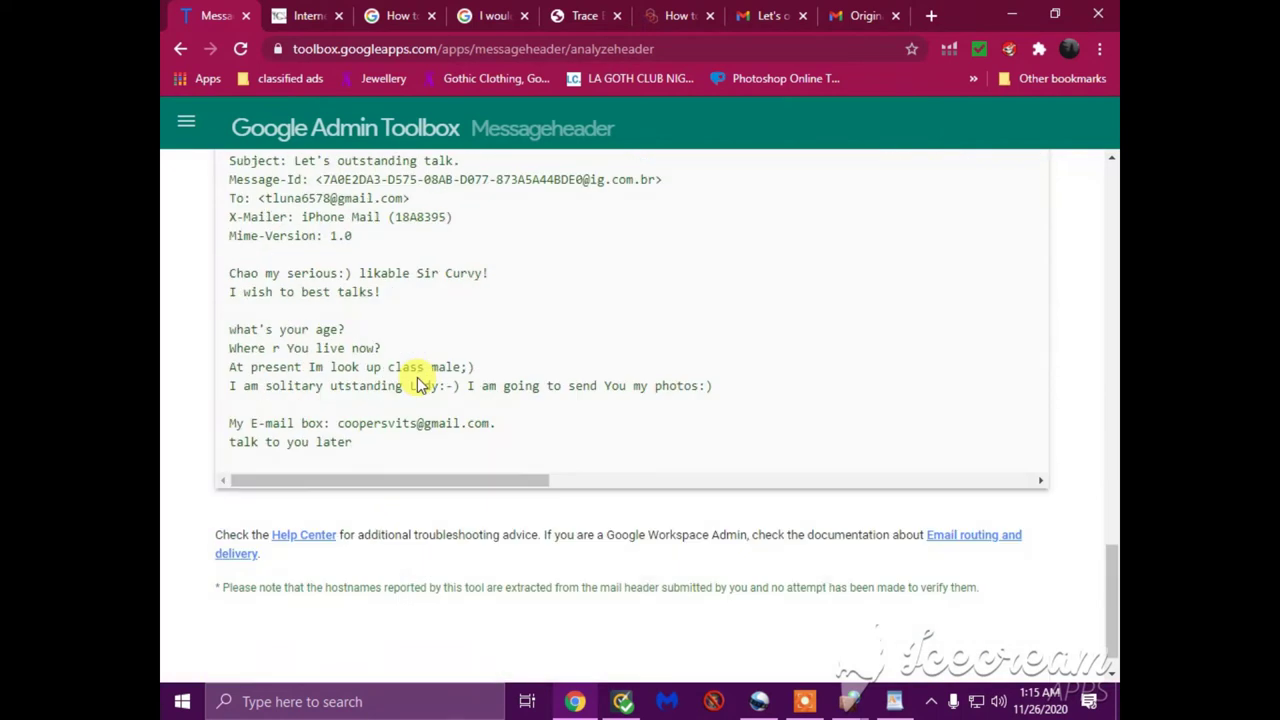
pyautogui.scroll(20, 417, 376)
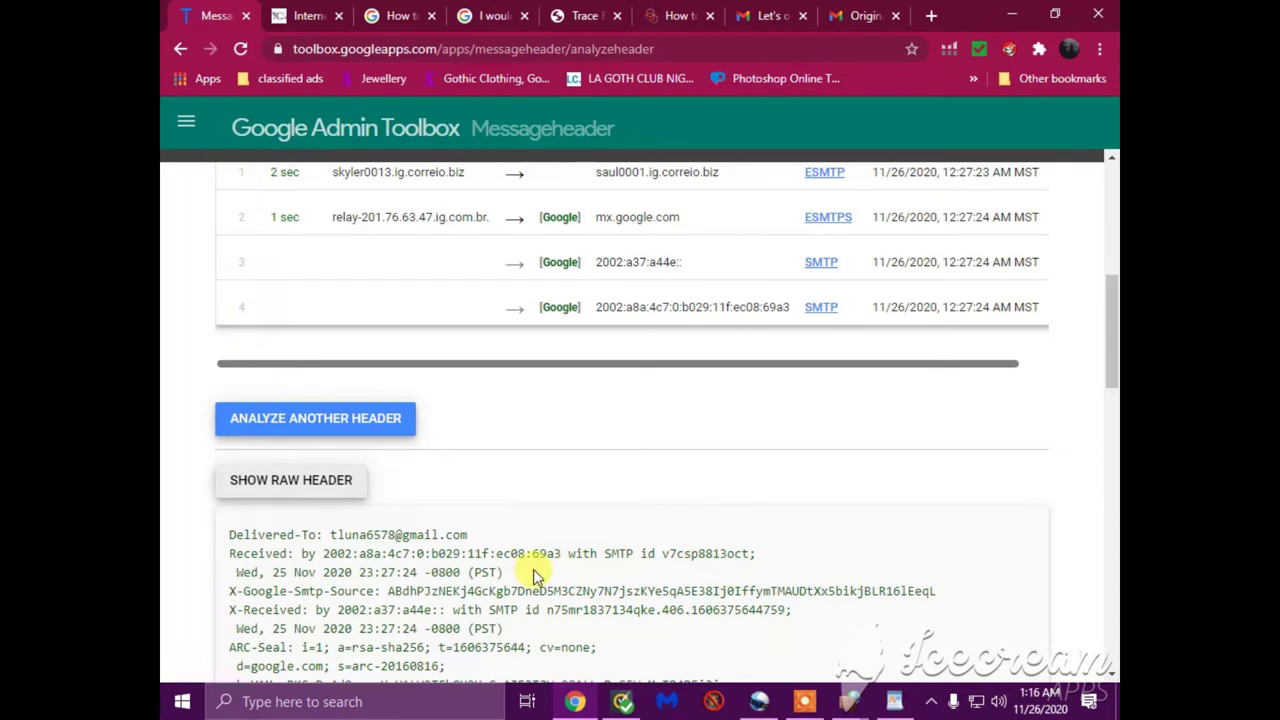
pyautogui.scroll(-5, 533, 569)
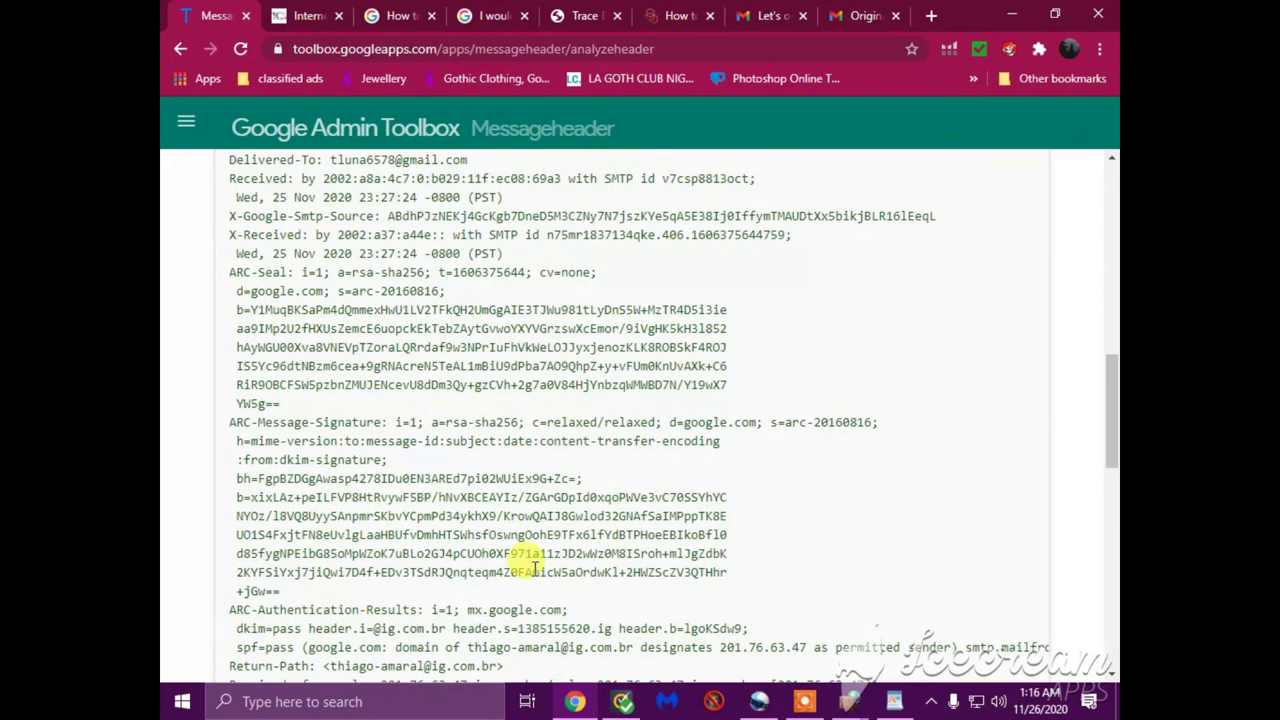
pyautogui.scroll(-5, 533, 569)
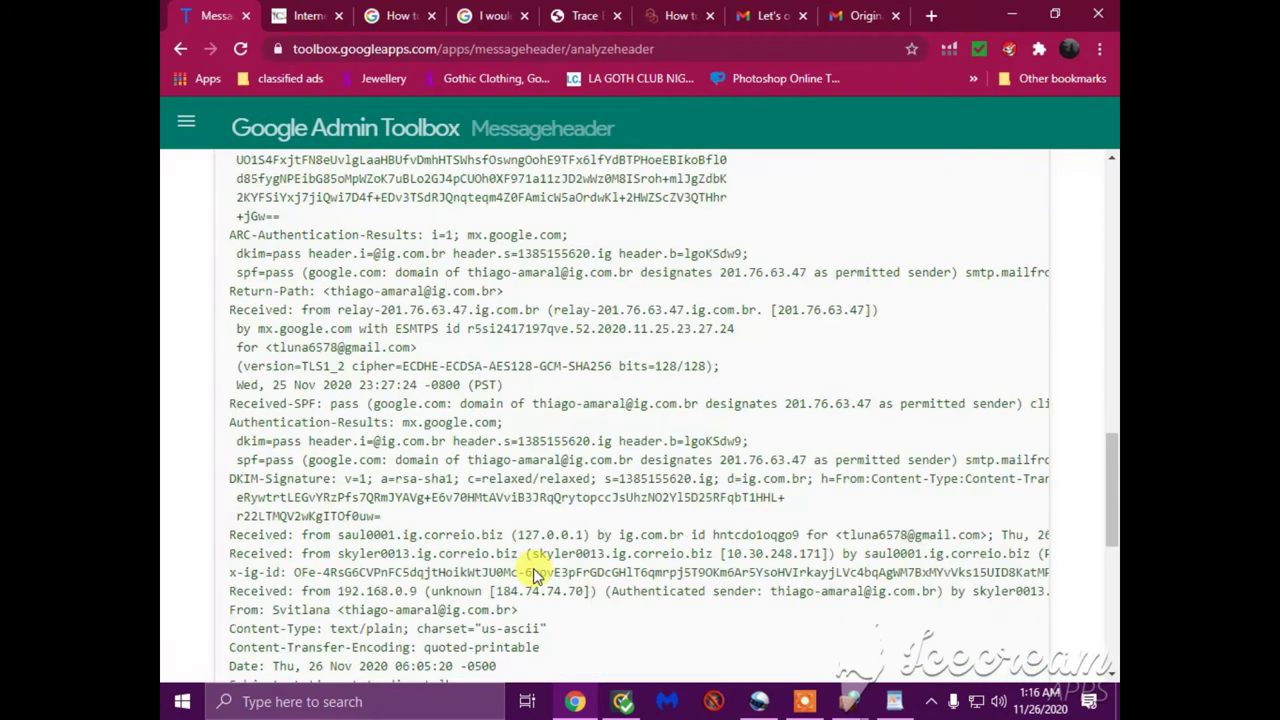
pyautogui.scroll(-3, 533, 568)
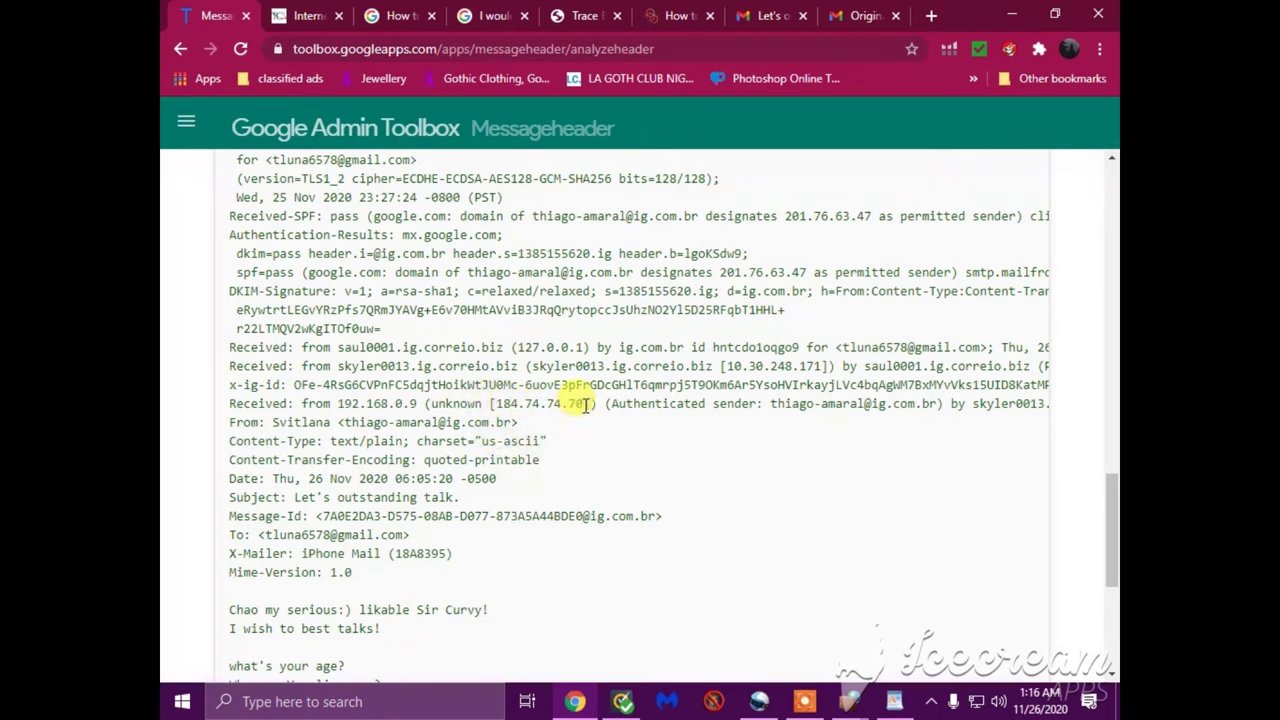
pyautogui.moveTo(586, 404); pyautogui.dragTo(511, 404)
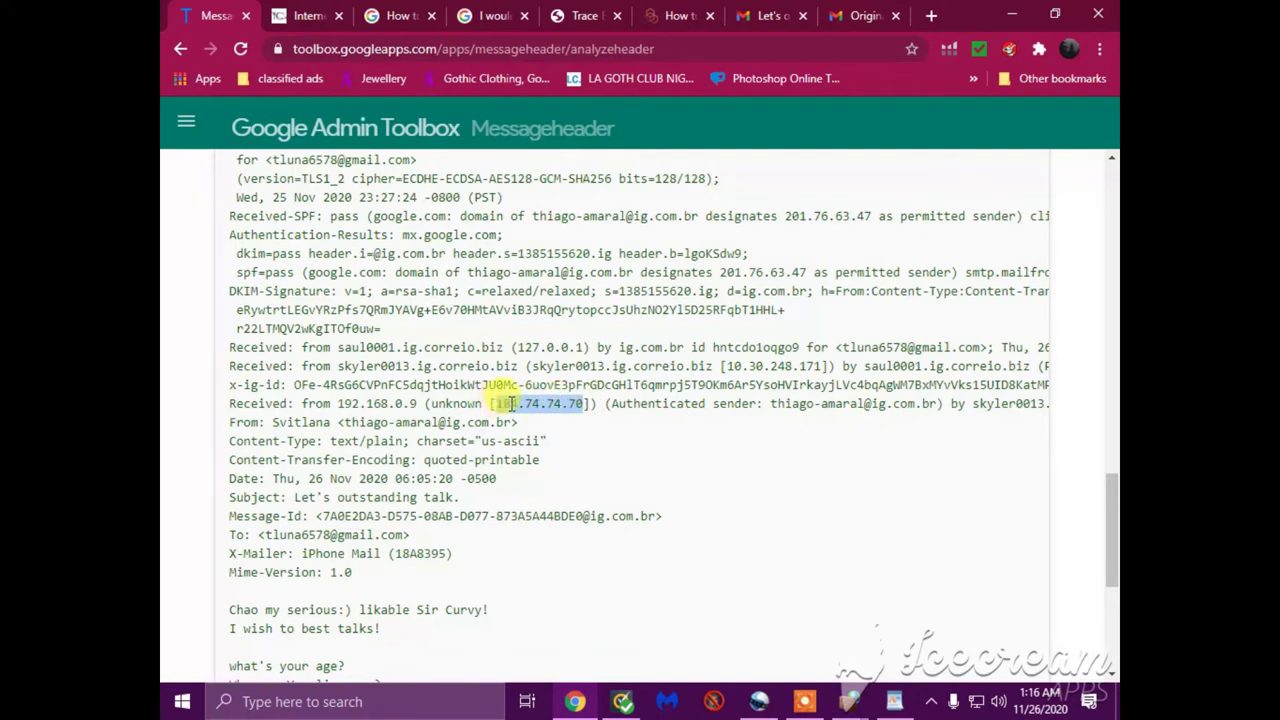
pyautogui.rightClick(510, 404)
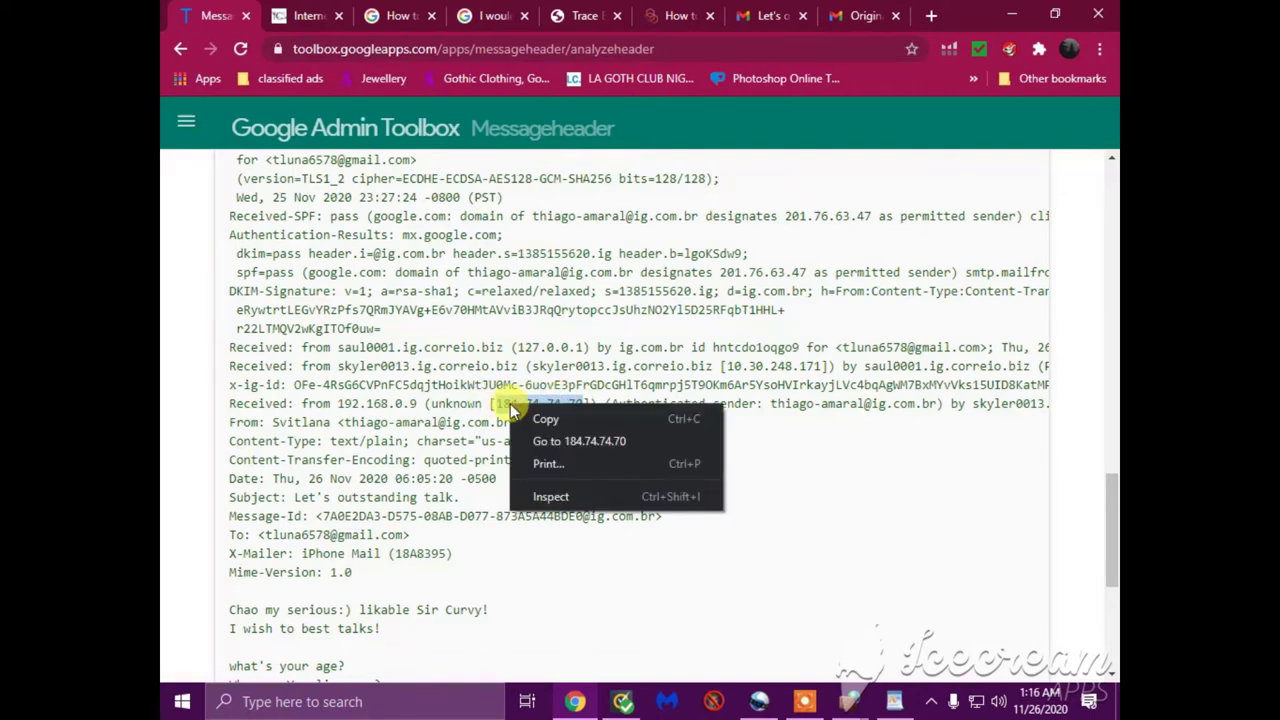
pyautogui.click(548, 420)
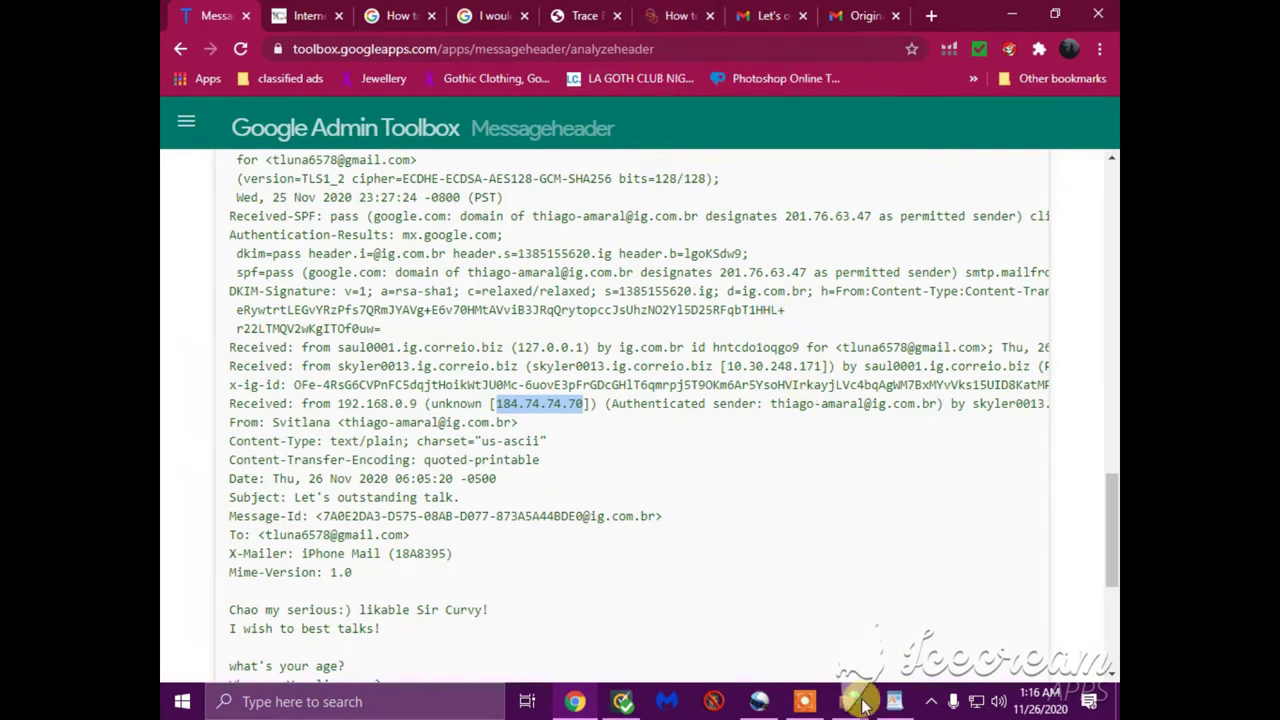
# - Switch to Windows Defender Firewall with Advanced Security and start a new custom inbound rule that applies to all programs
pyautogui.moveTo(858, 703)
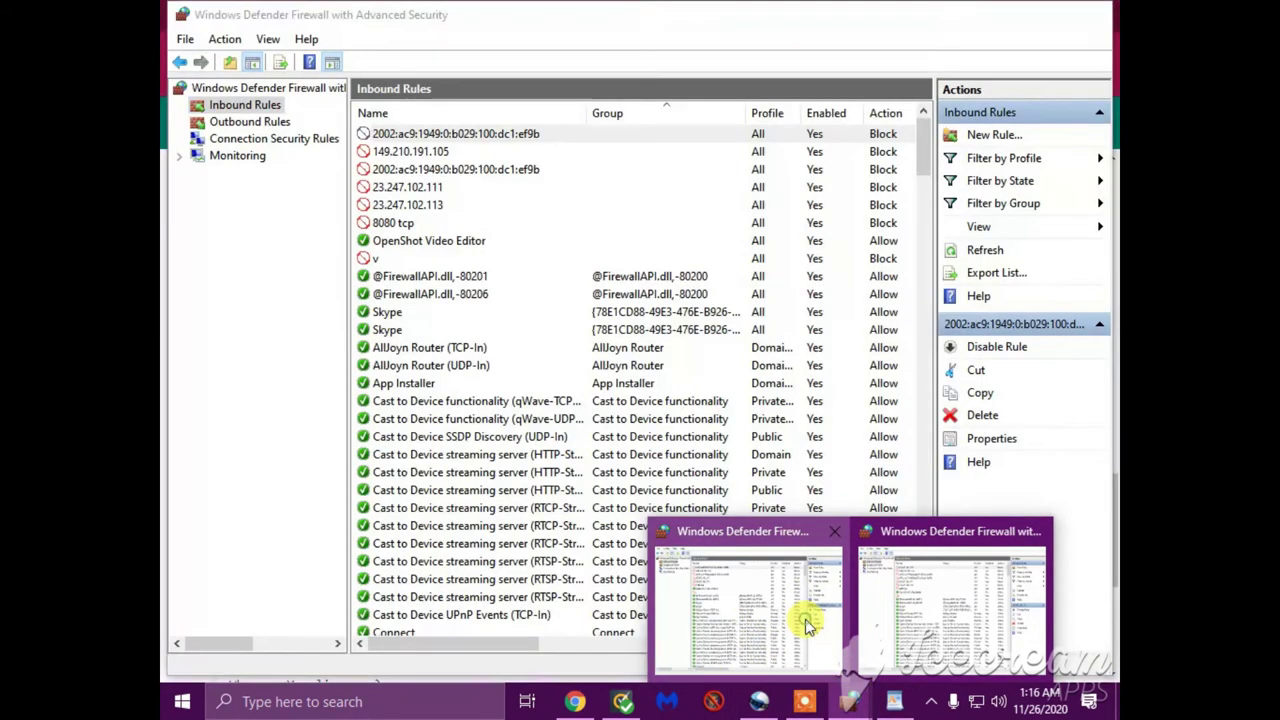
pyautogui.click(814, 614)
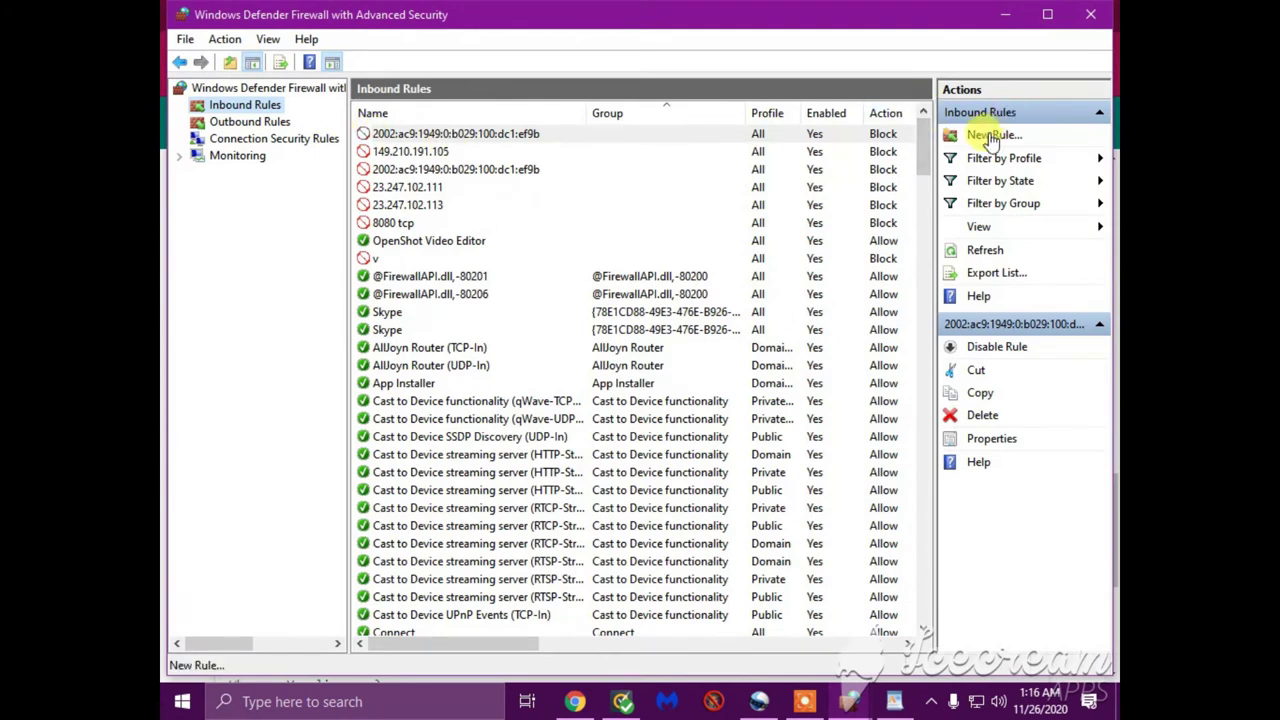
pyautogui.click(960, 138)
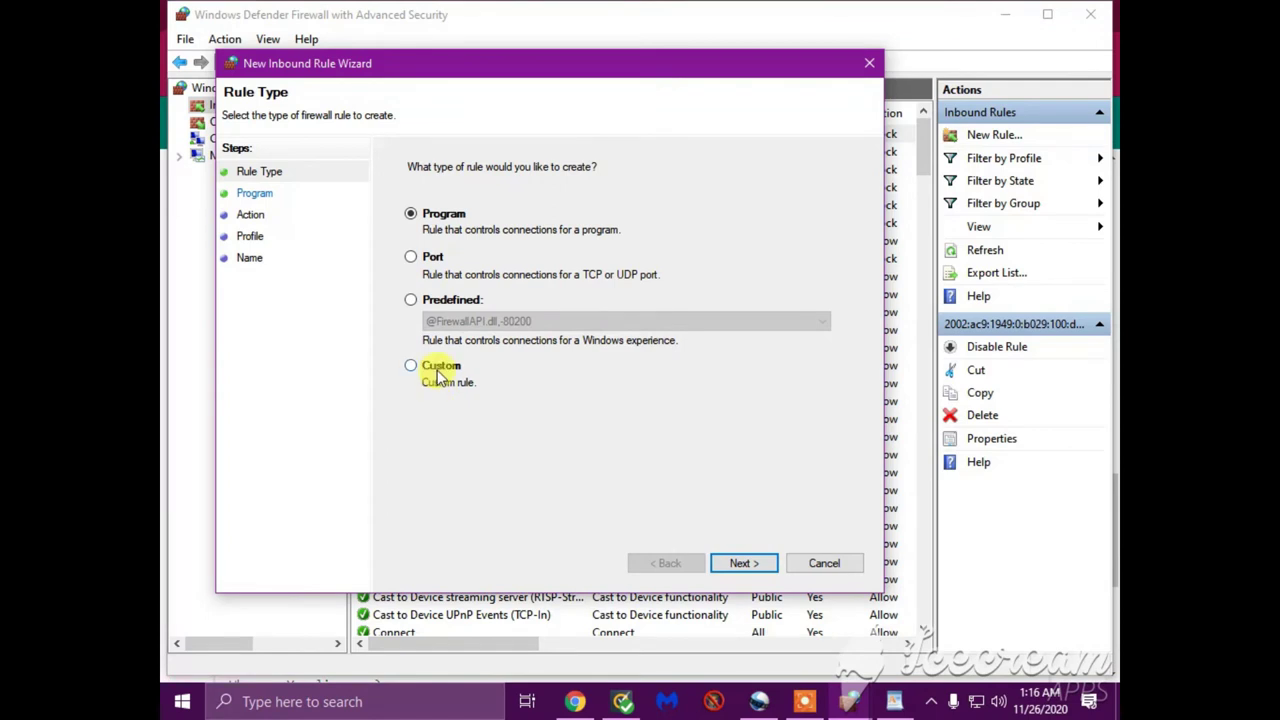
pyautogui.click(440, 366)
pyautogui.click(740, 563)
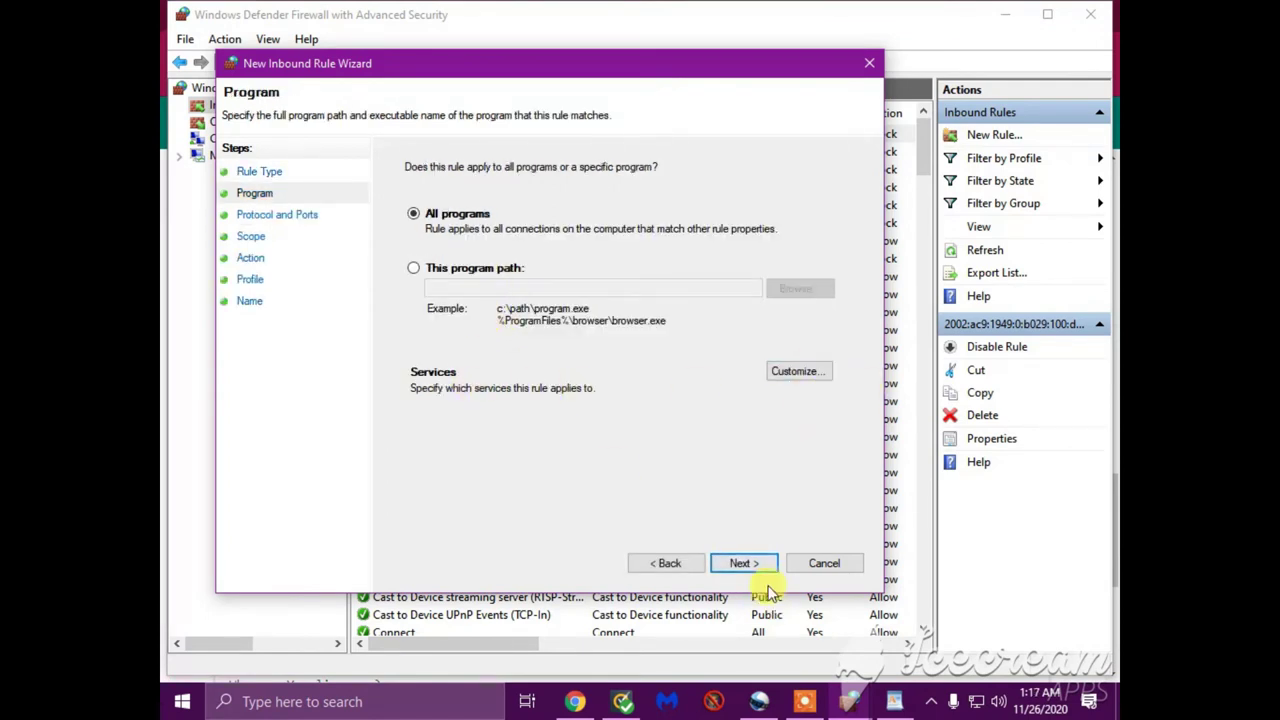
pyautogui.click(740, 563)
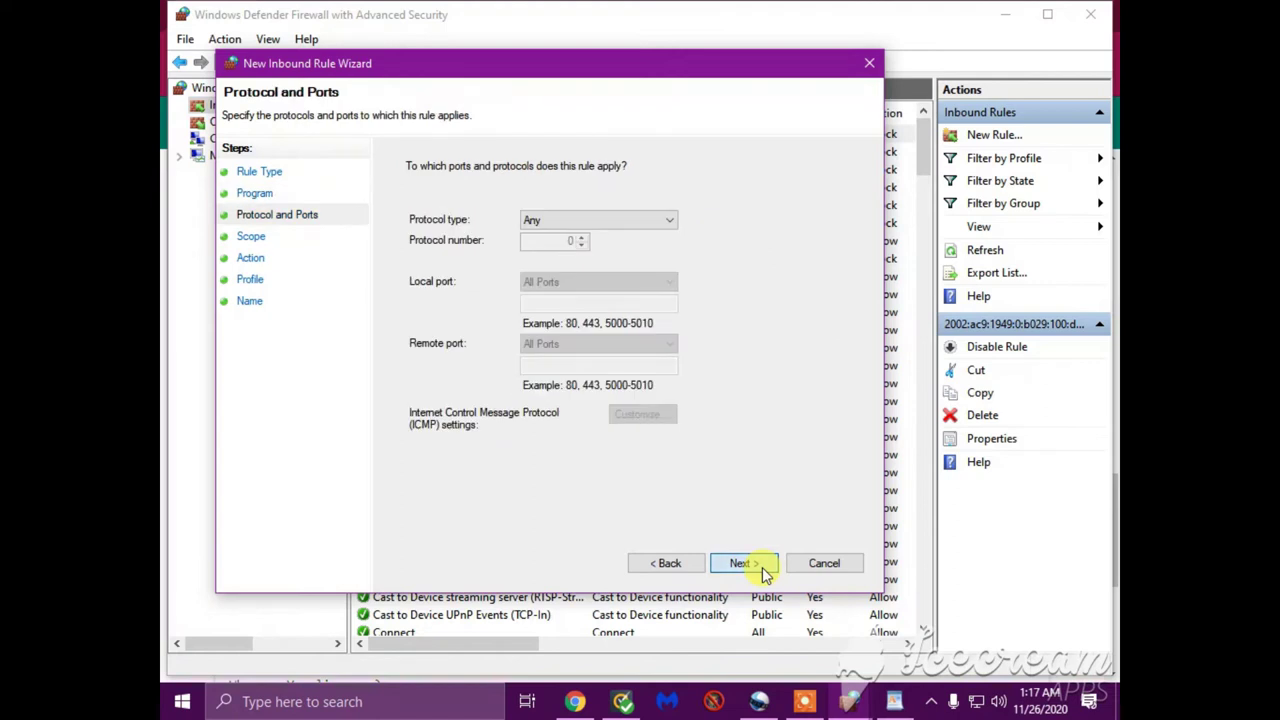
pyautogui.click(762, 567)
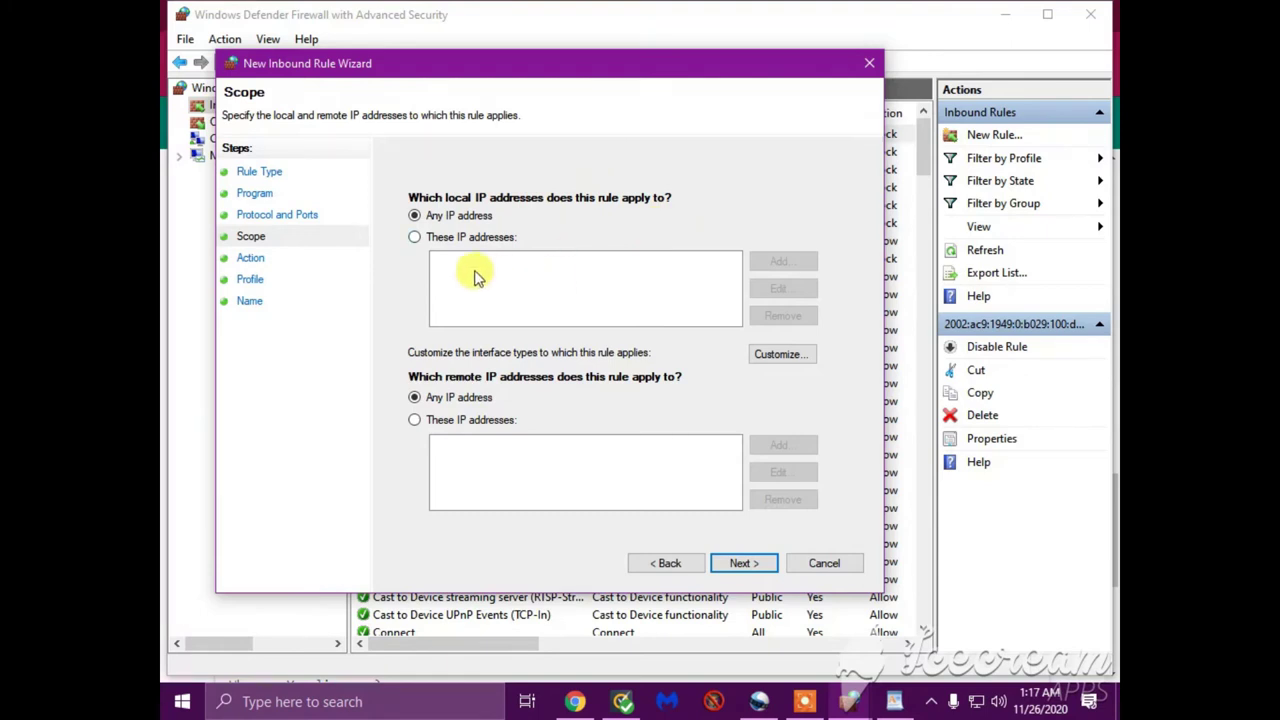
pyautogui.click(445, 237)
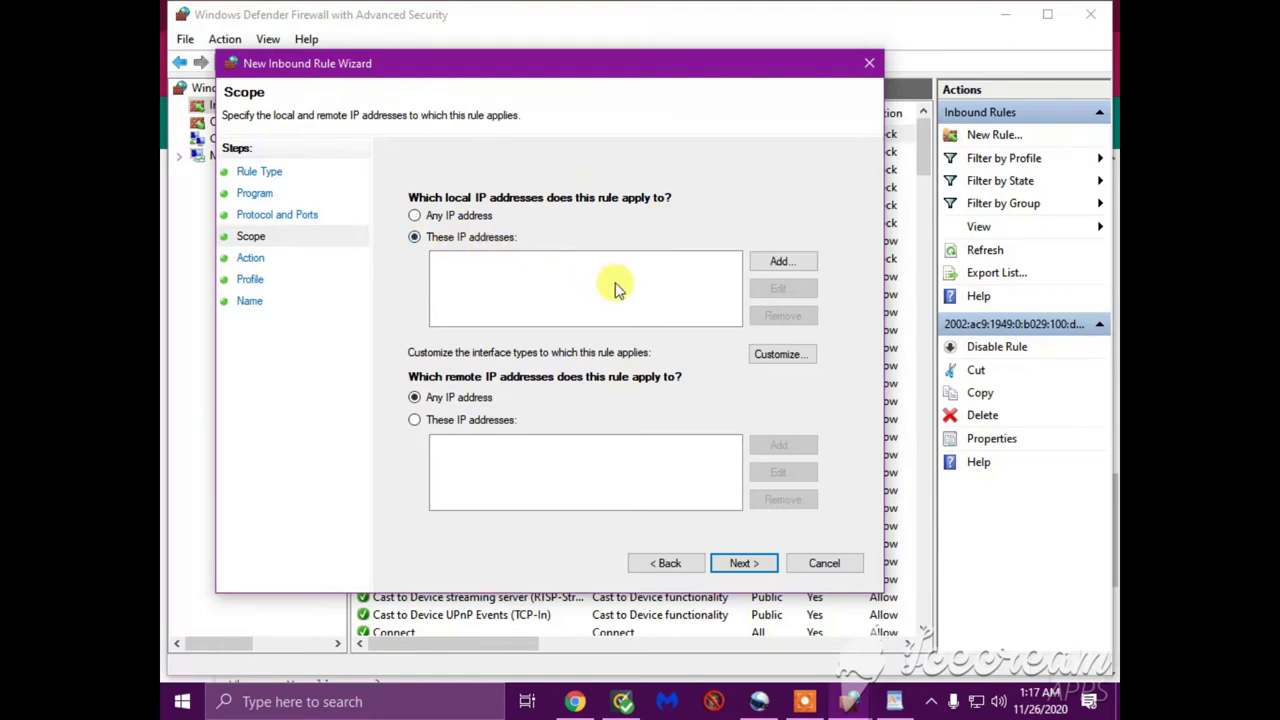
pyautogui.click(770, 262)
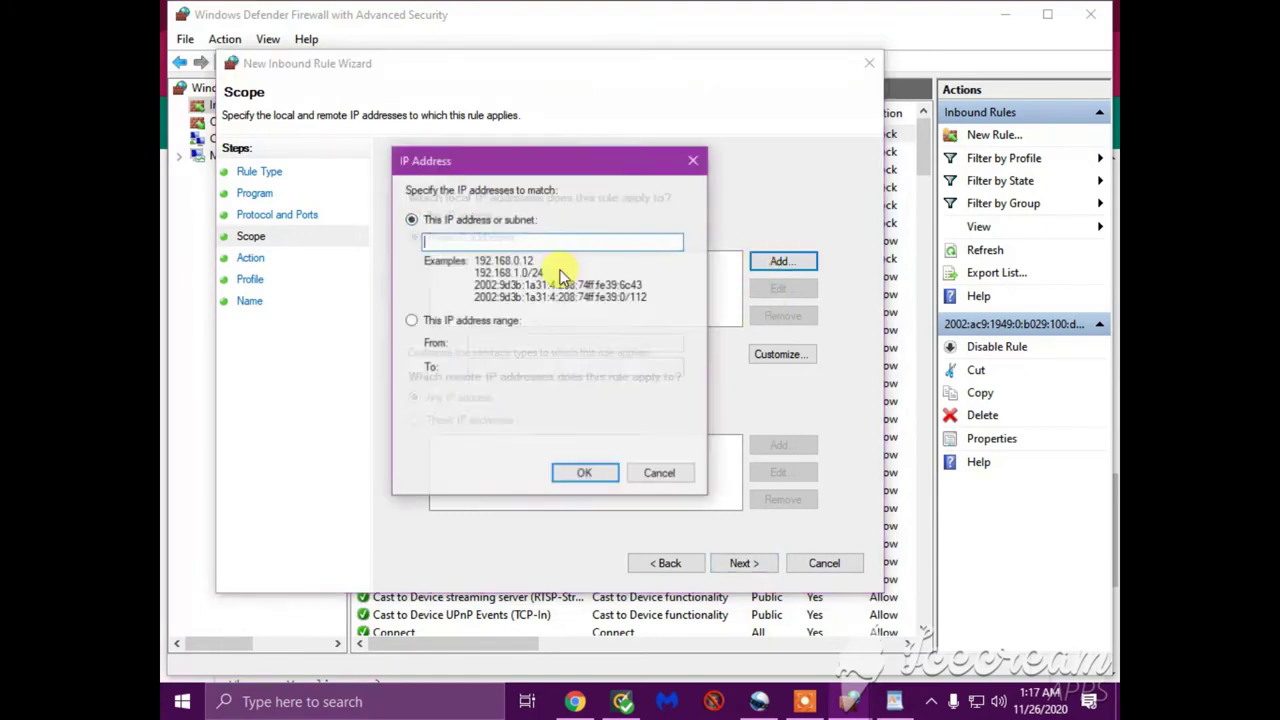
pyautogui.rightClick(434, 238)
pyautogui.click(470, 317)
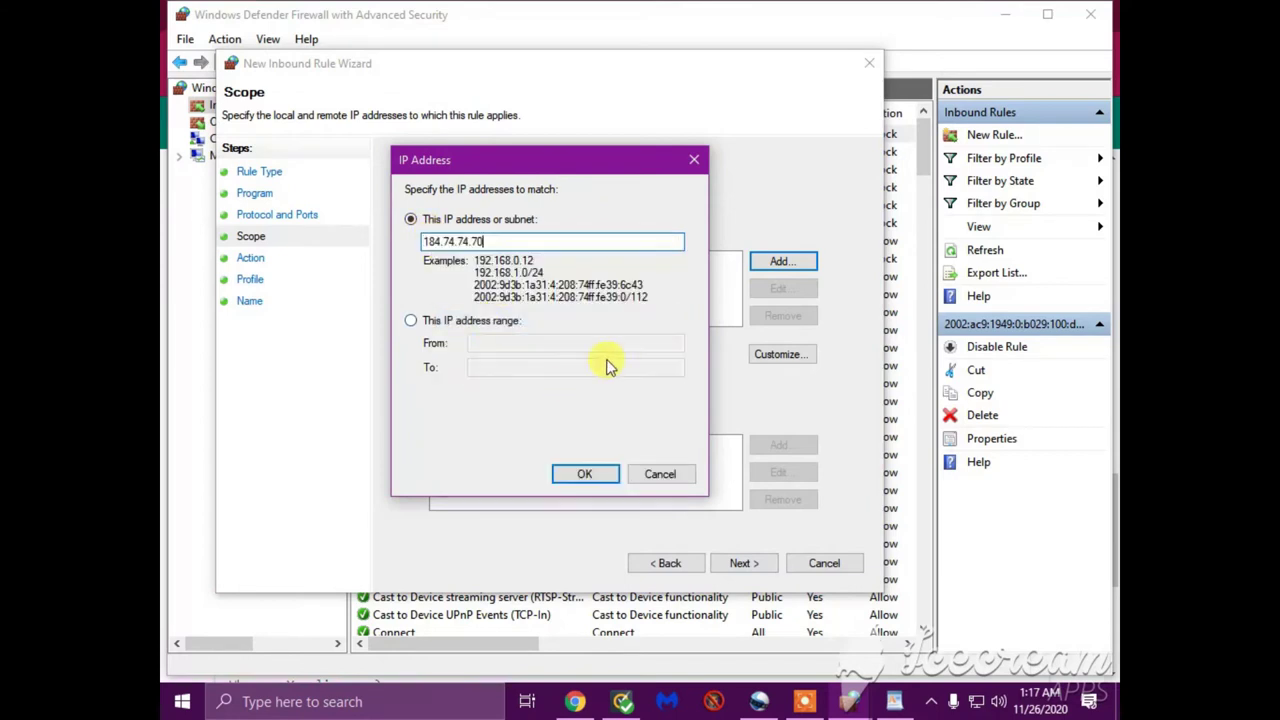
pyautogui.click(582, 475)
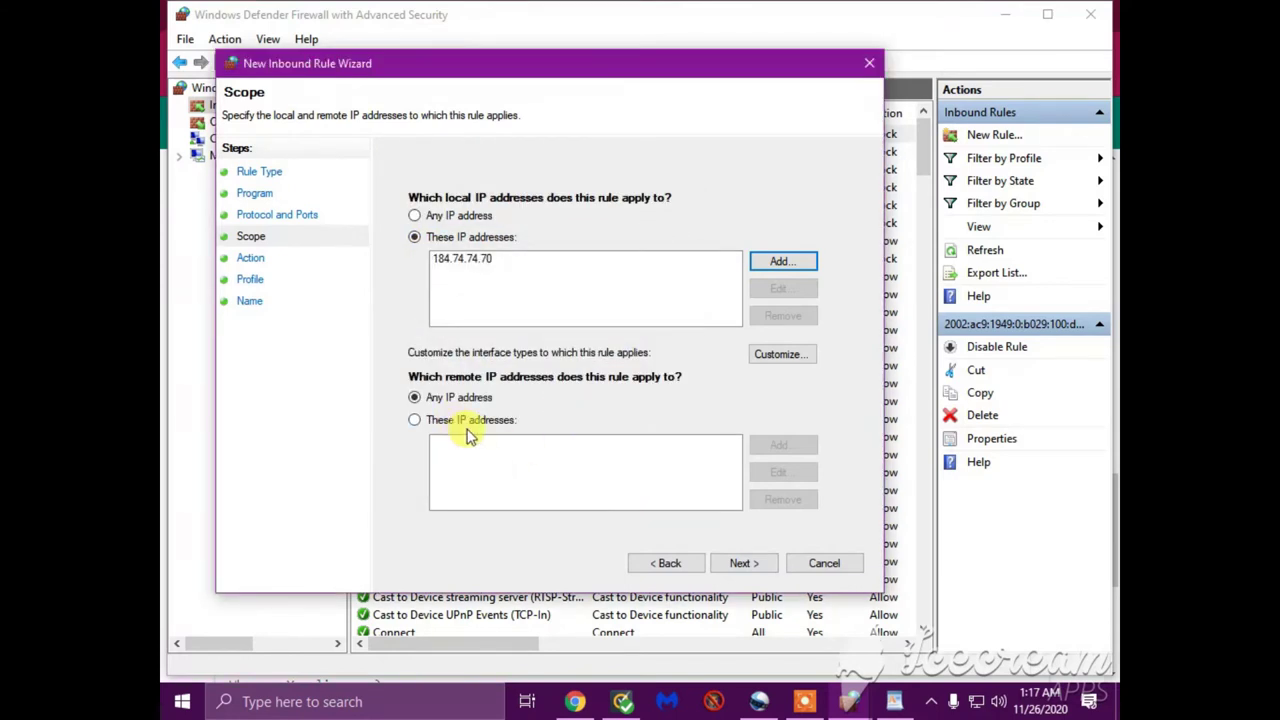
# - Restrict the remote scope to specific addresses, add 184.74.74.70, and accept the scope settings
pyautogui.click(414, 421)
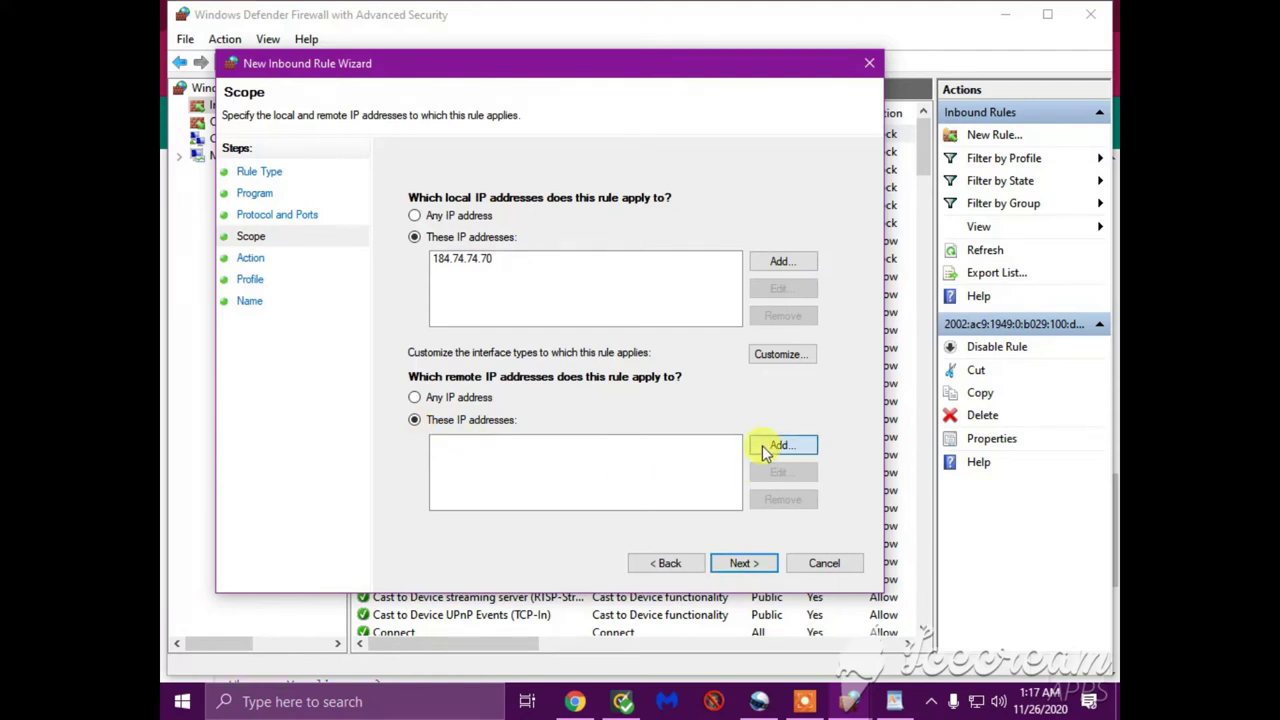
pyautogui.click(782, 446)
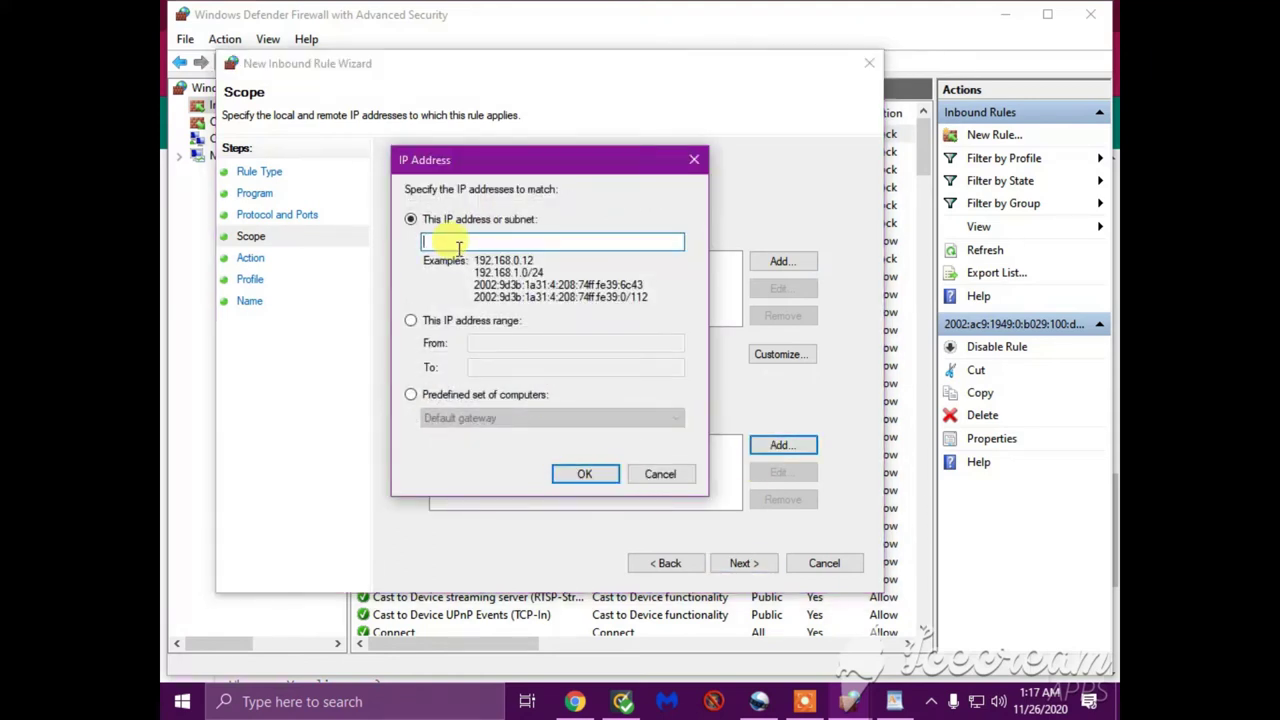
pyautogui.rightClick(458, 247)
pyautogui.click(492, 332)
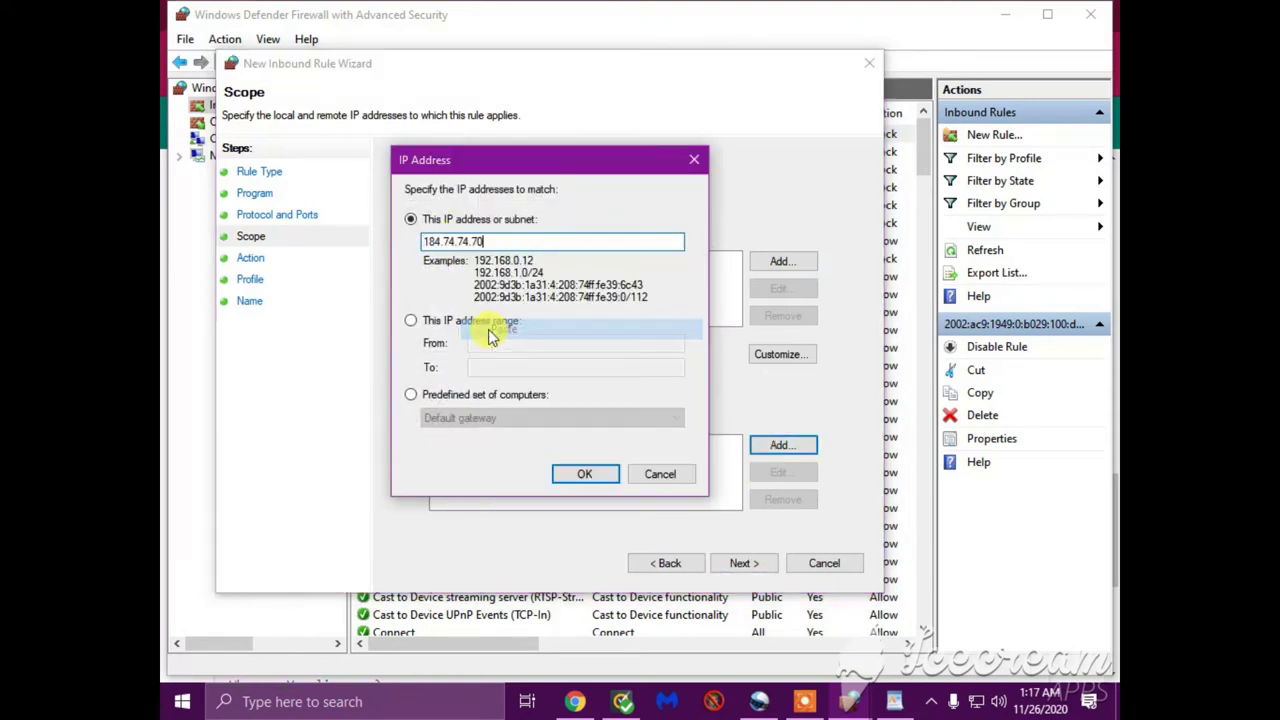
pyautogui.click(587, 475)
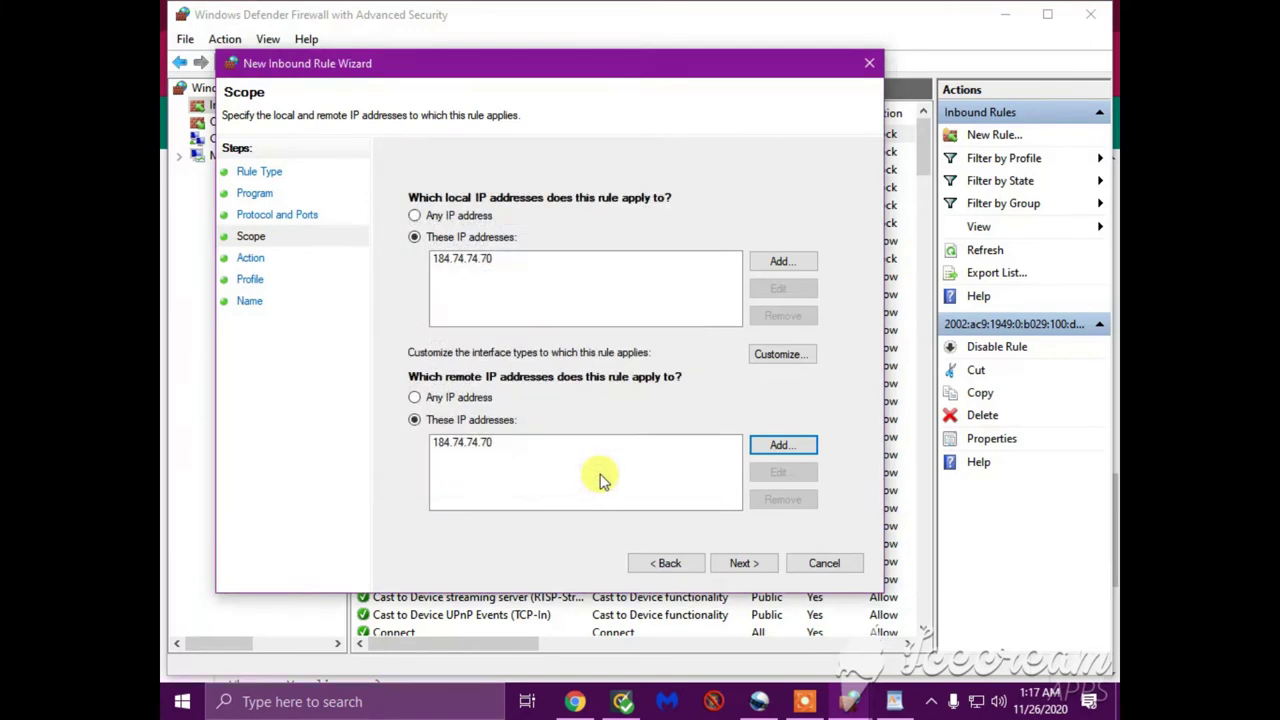
pyautogui.click(745, 565)
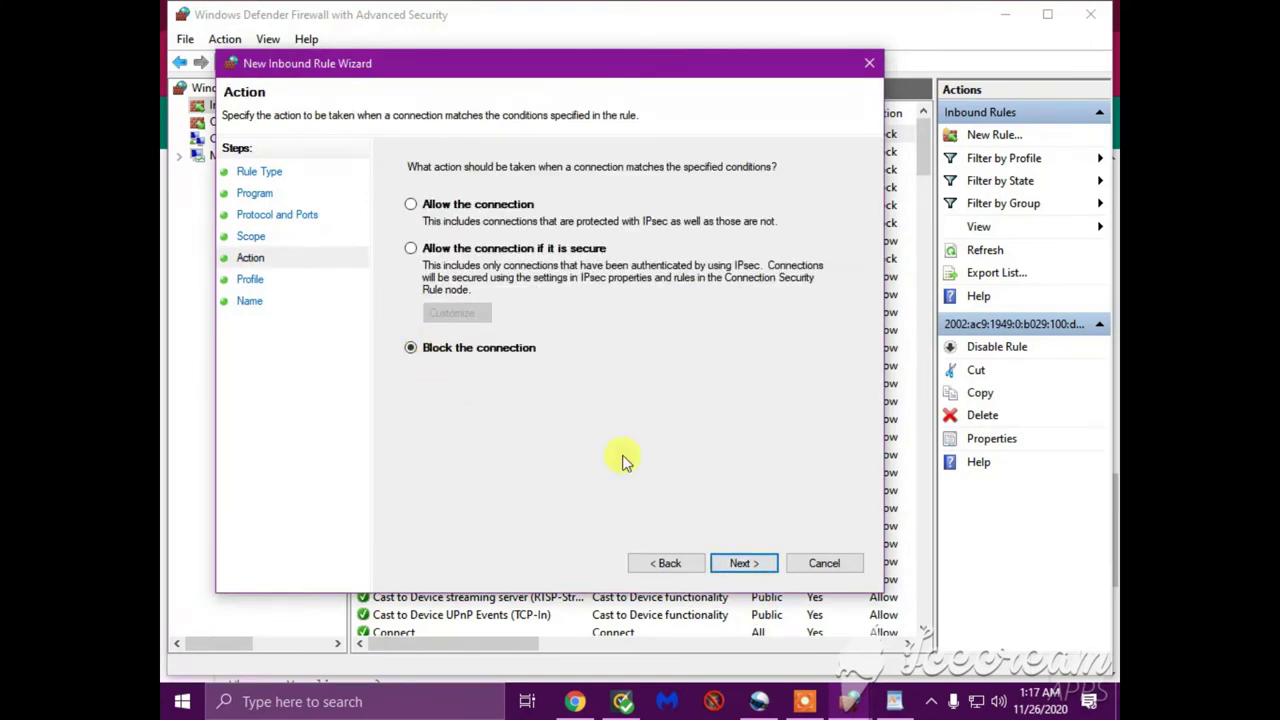
# - Set the rule to block the connection on the Domain, Private and Public profiles and finish it with the name 184.74.74.70
pyautogui.click(743, 565)
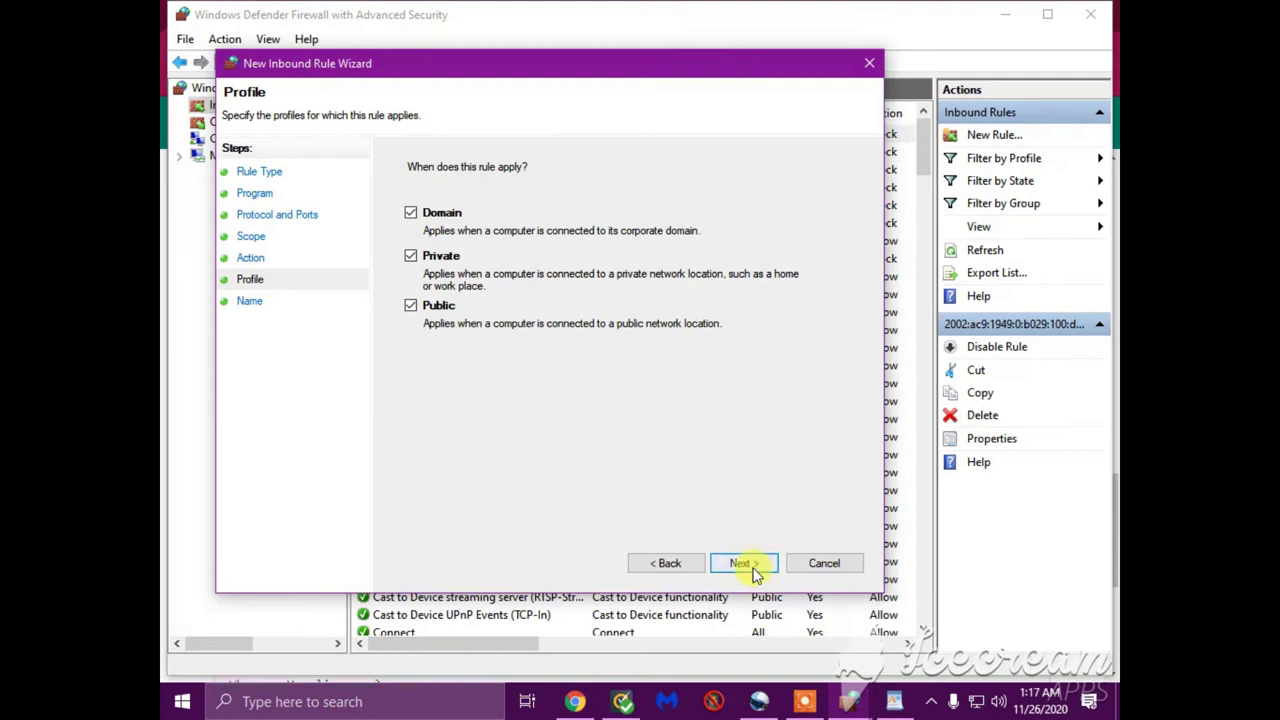
pyautogui.click(748, 565)
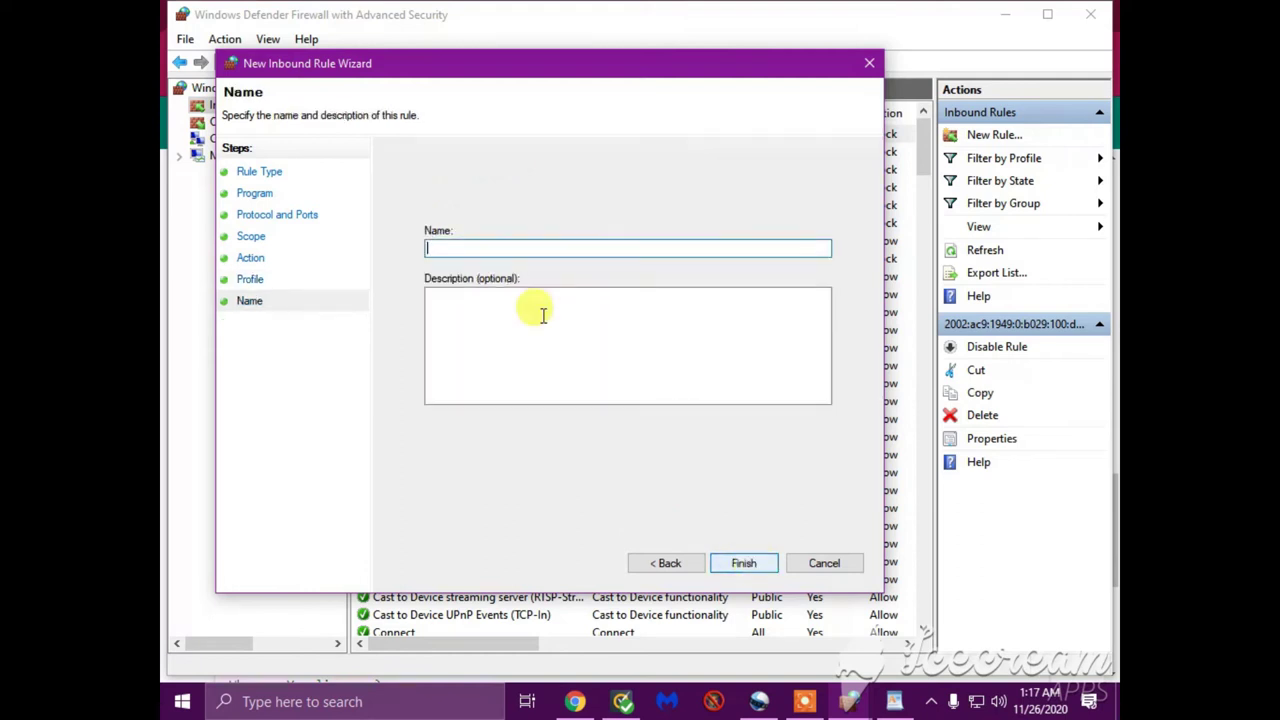
pyautogui.rightClick(470, 252)
pyautogui.click(506, 329)
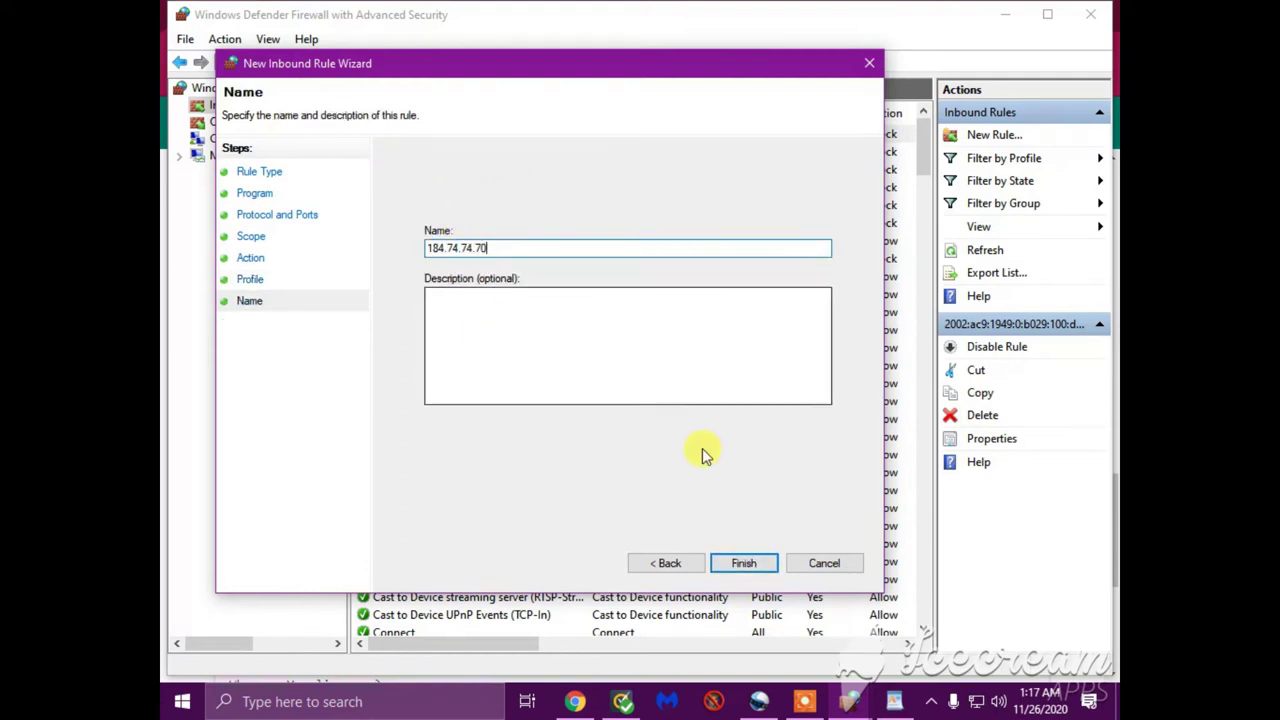
pyautogui.click(743, 564)
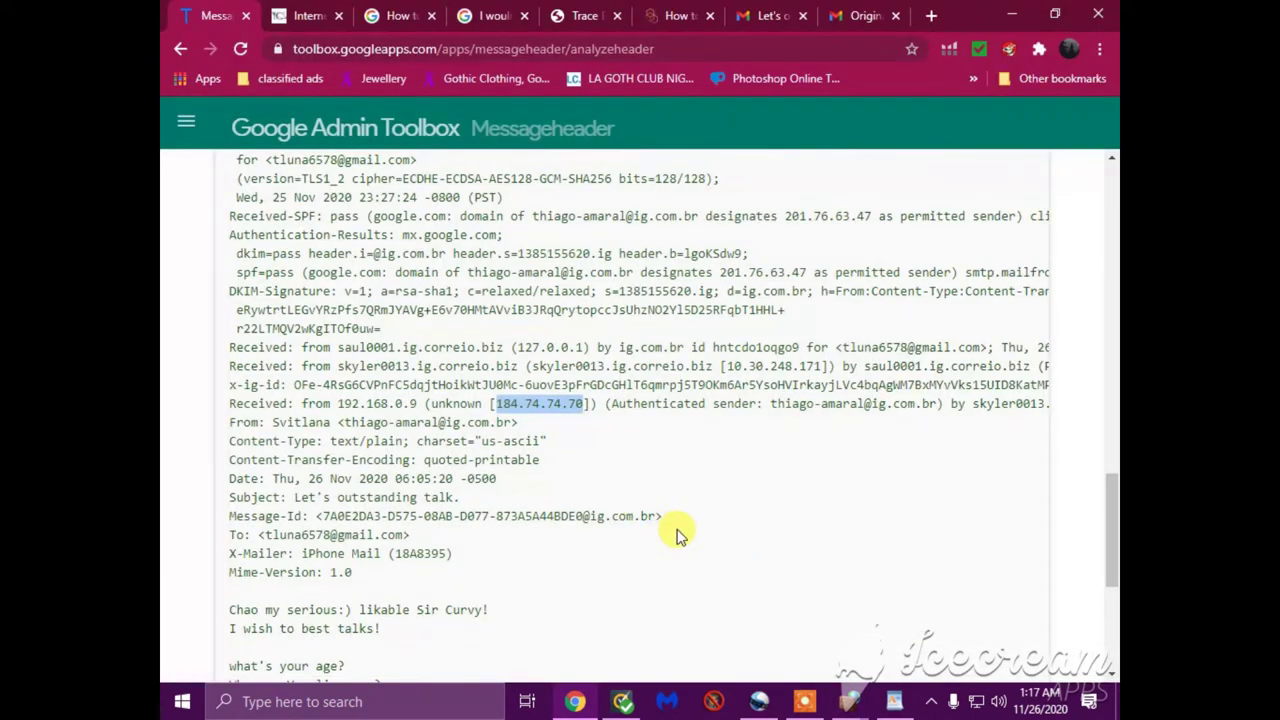
# - Return to the raw header in Messageheader and copy the address 2002:a8a:4c7:0:b029:11f:ec08:69a3 from the first Received line
pyautogui.scroll(6, 678, 530)
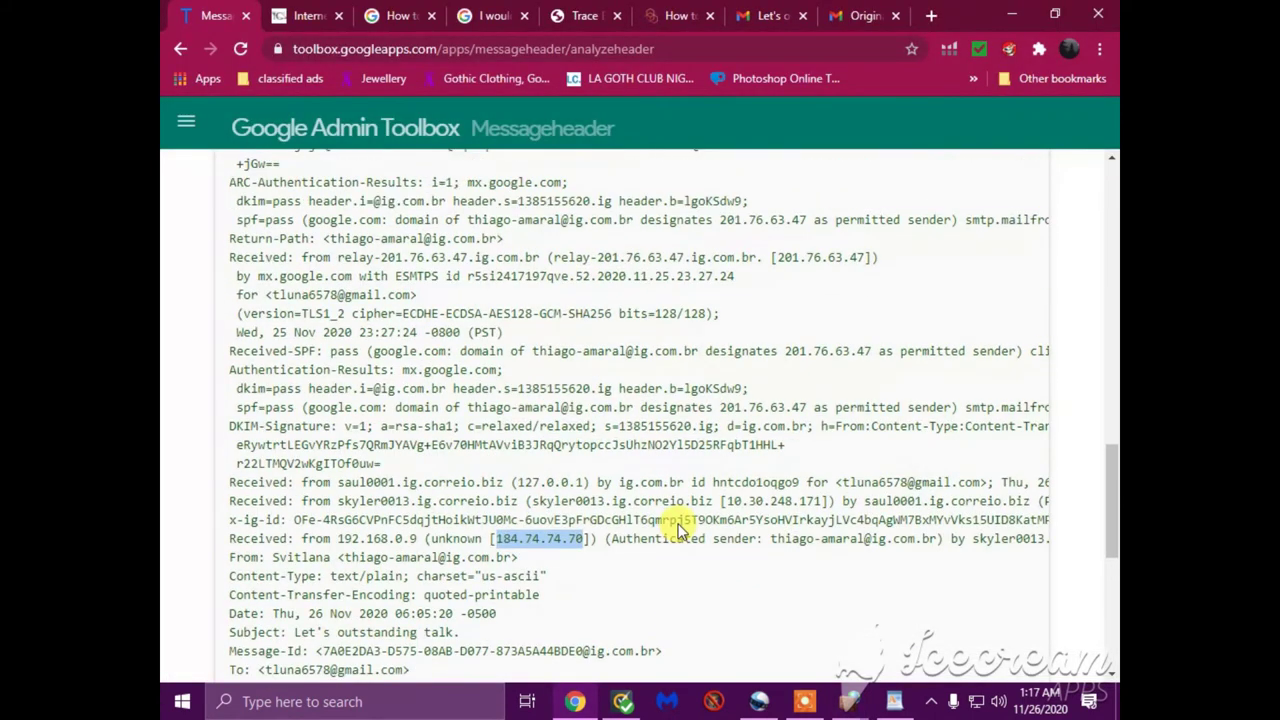
pyautogui.scroll(2, 678, 520)
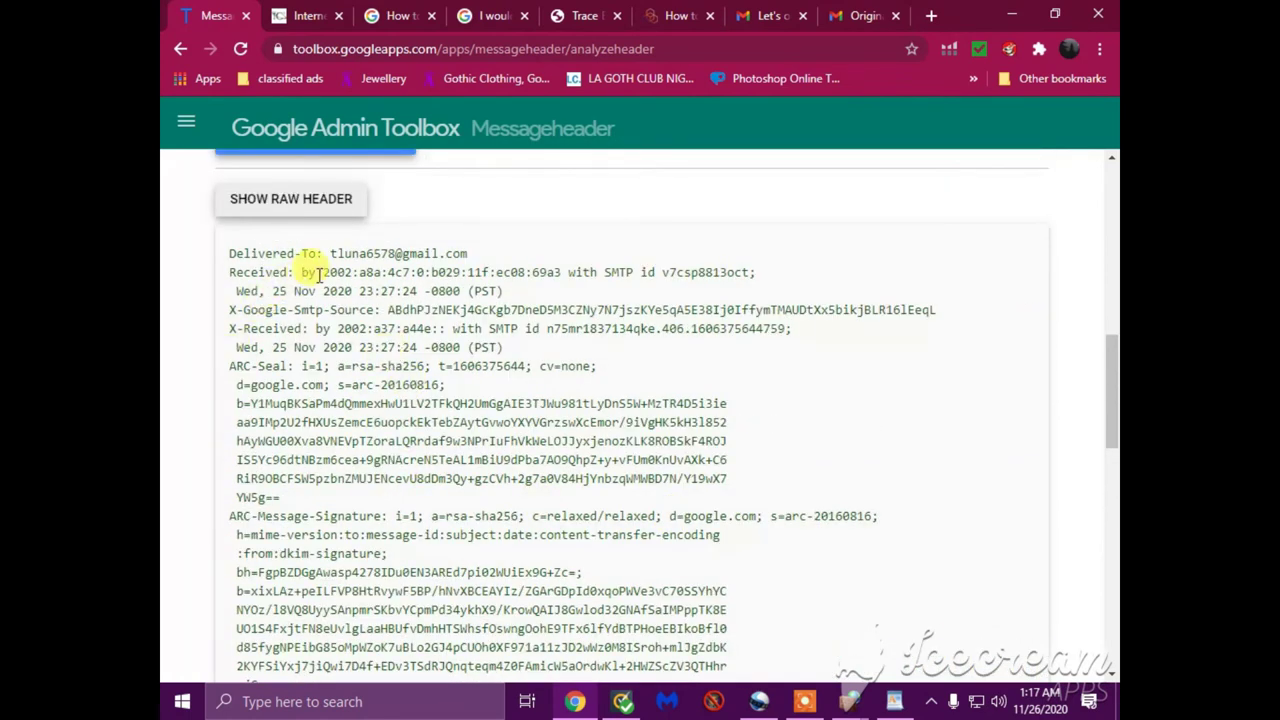
pyautogui.moveTo(322, 271); pyautogui.dragTo(561, 277)
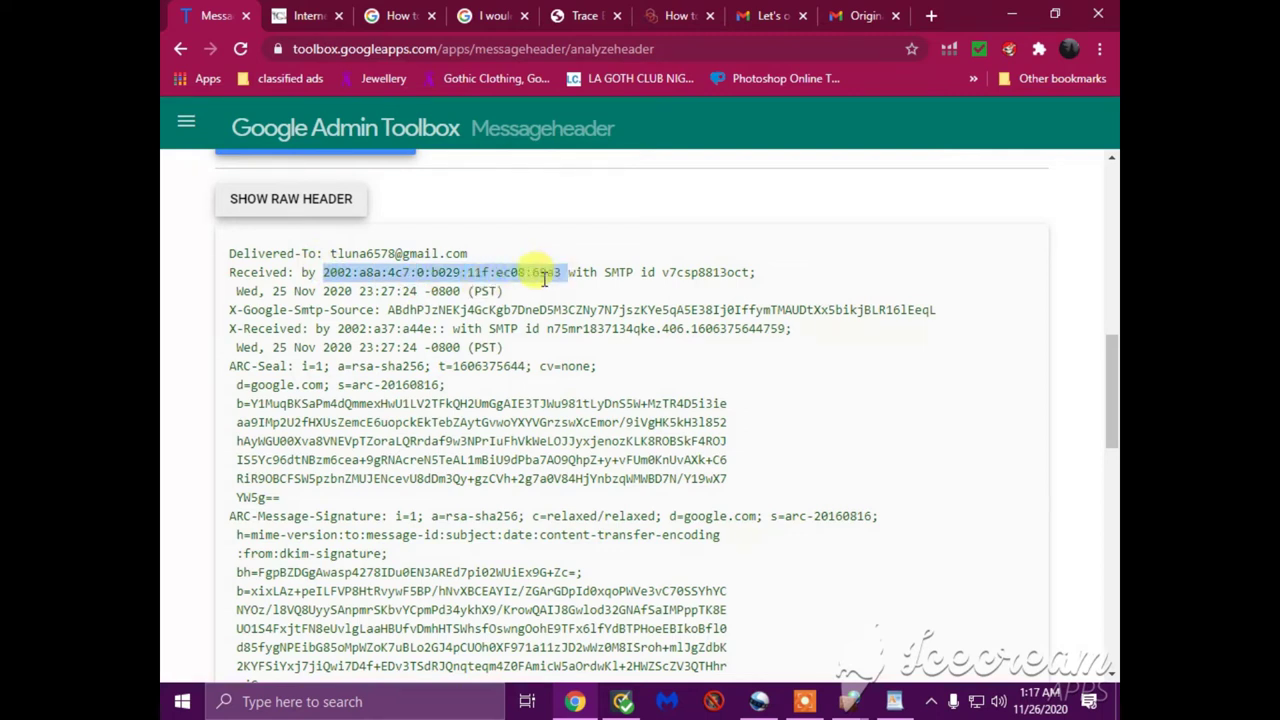
pyautogui.rightClick(536, 268)
pyautogui.click(565, 294)
# - Switch to Windows Defender Firewall with Advanced Security and start a custom inbound rule for all programs and any protocol
pyautogui.moveTo(858, 706)
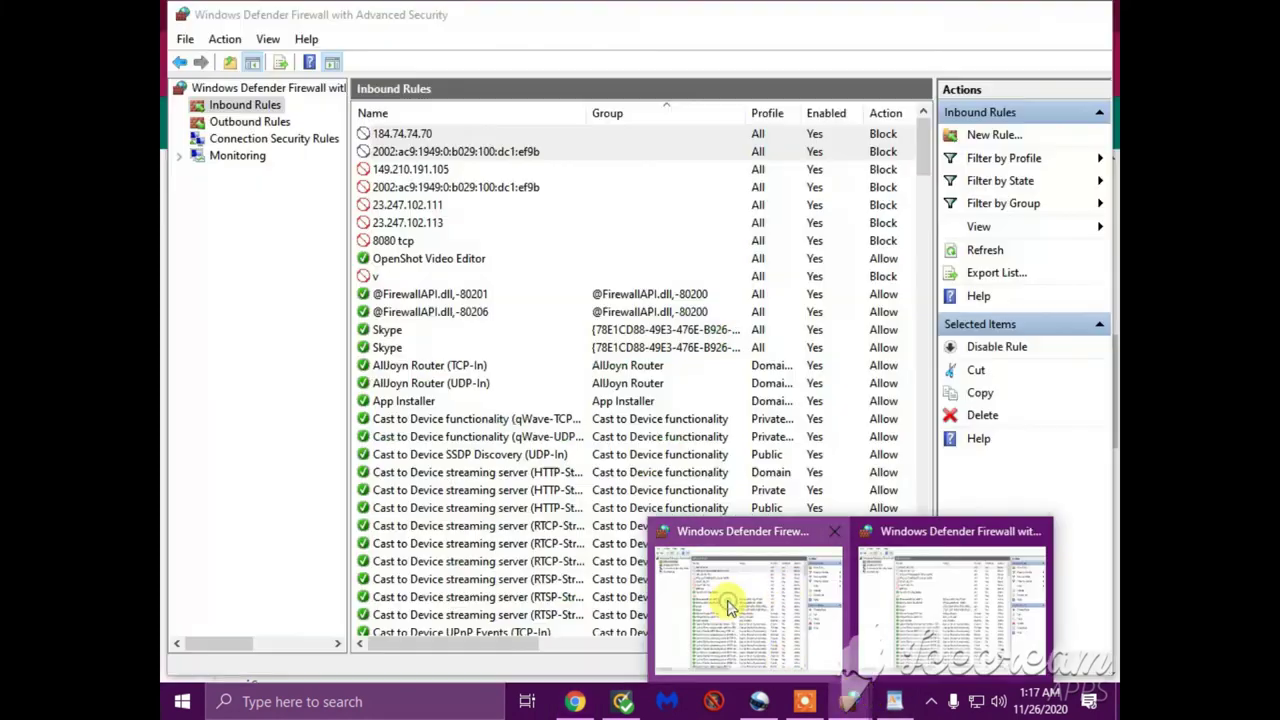
pyautogui.click(736, 598)
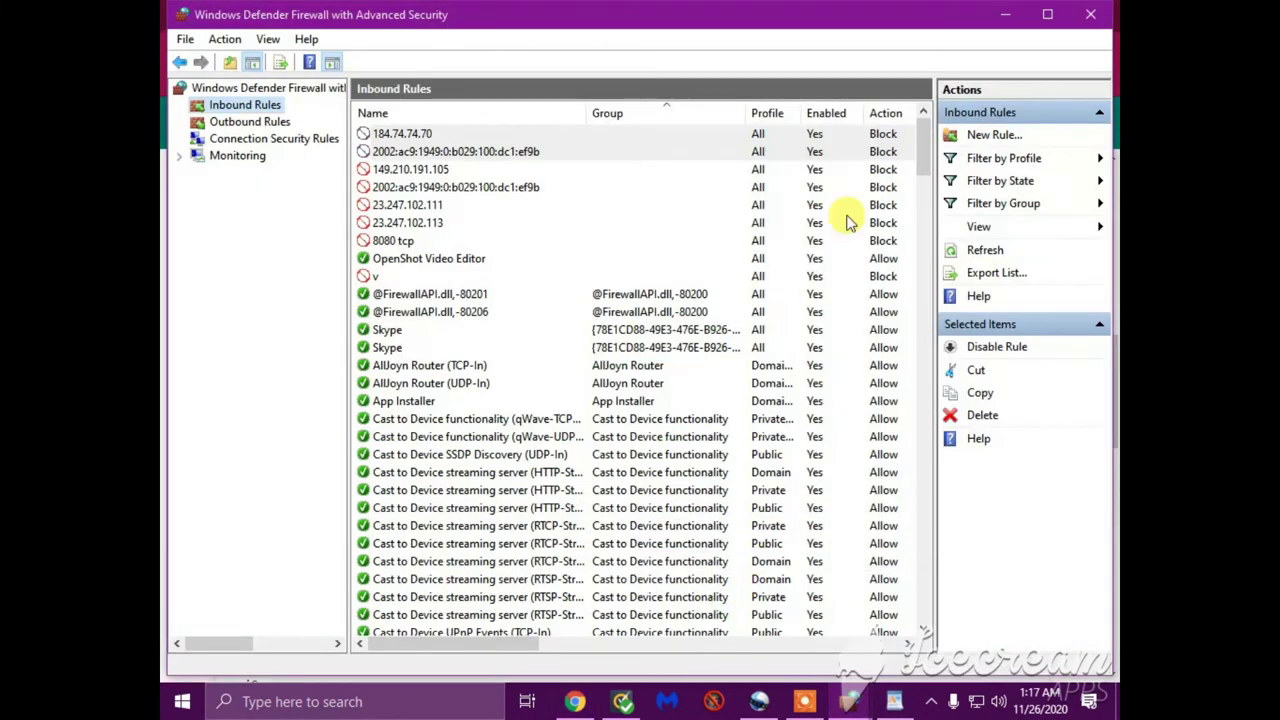
pyautogui.click(993, 137)
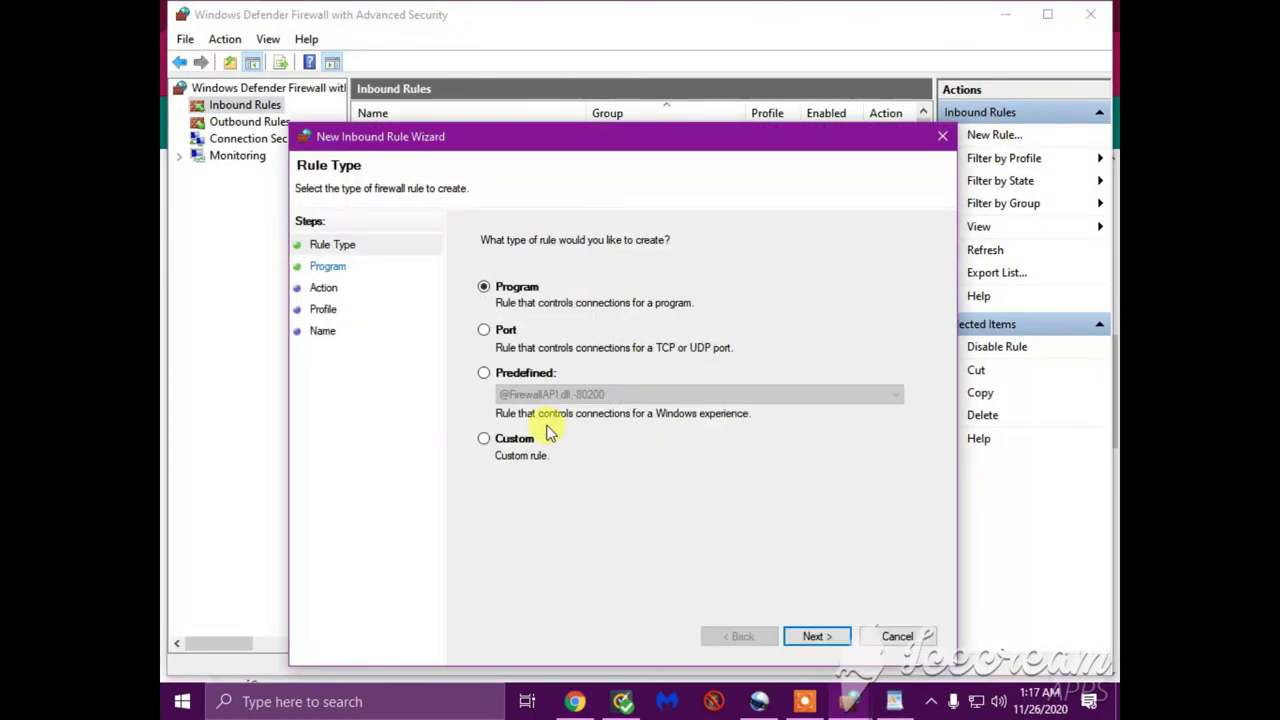
pyautogui.click(484, 440)
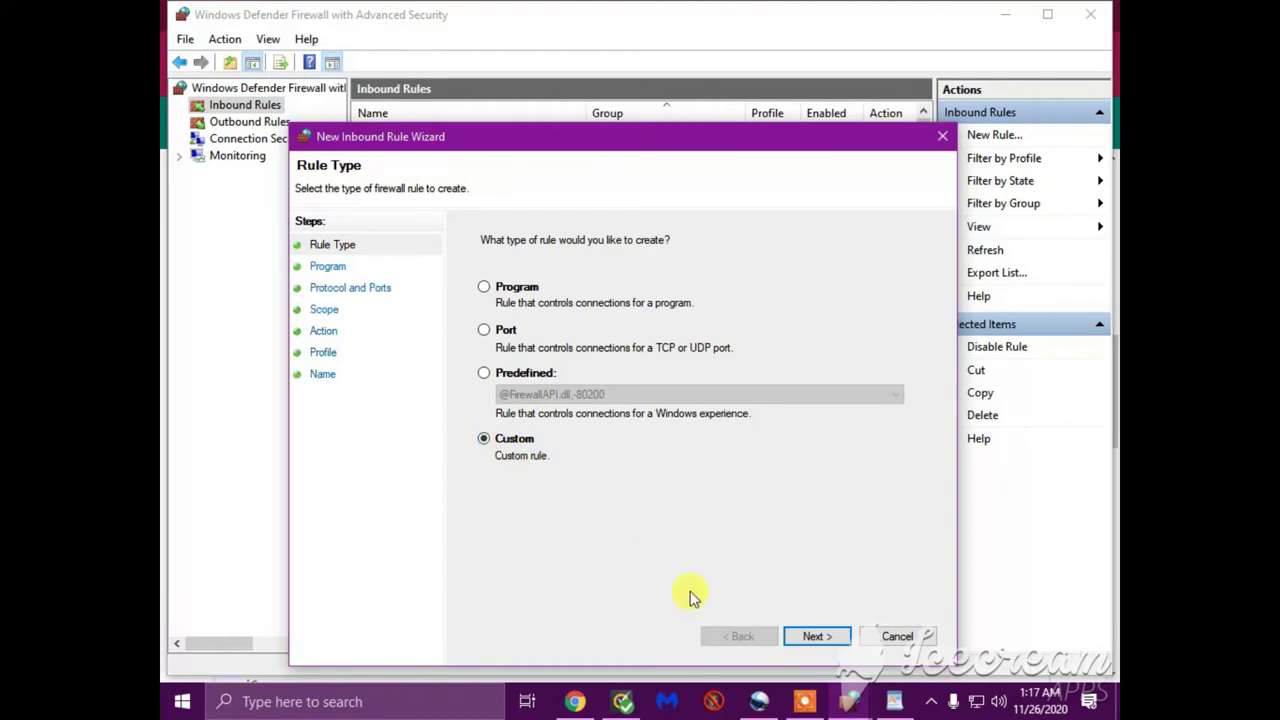
pyautogui.click(822, 645)
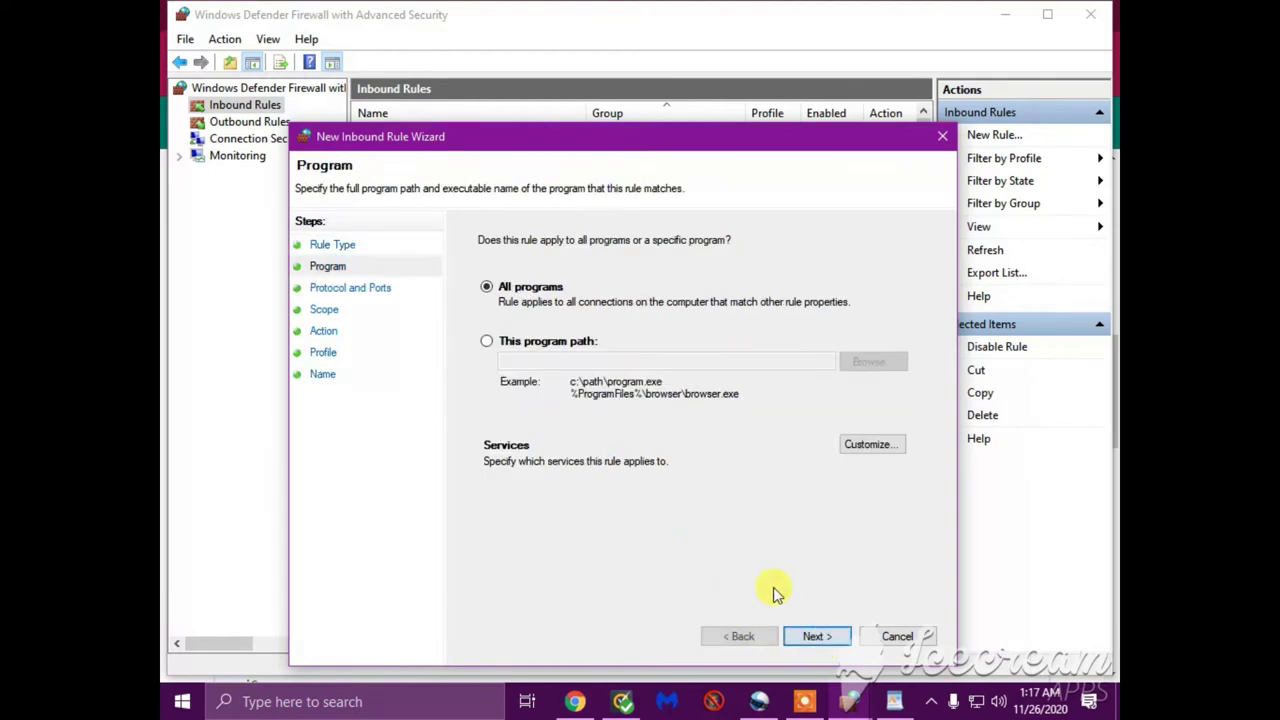
pyautogui.click(822, 640)
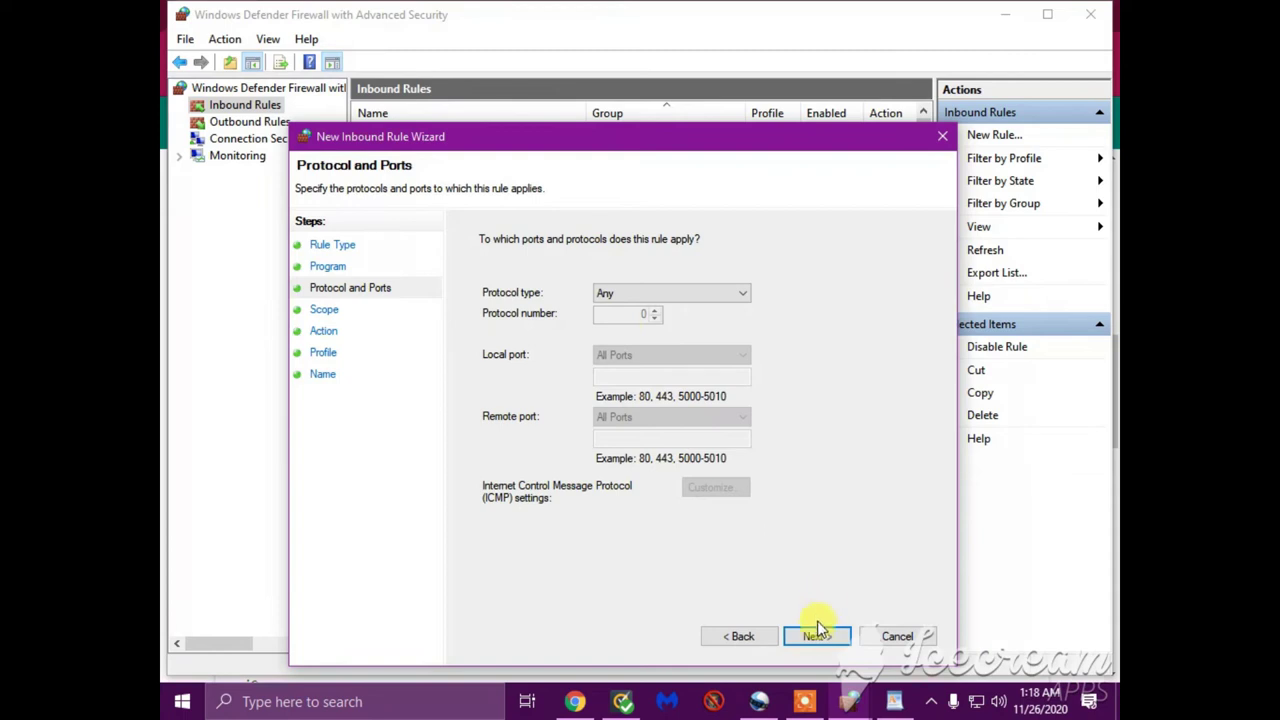
pyautogui.click(817, 636)
# - Limit the rule's local scope to the specific IP address 2002:a8a:4c7:0:b029:11f:ec08:69a3
pyautogui.click(506, 312)
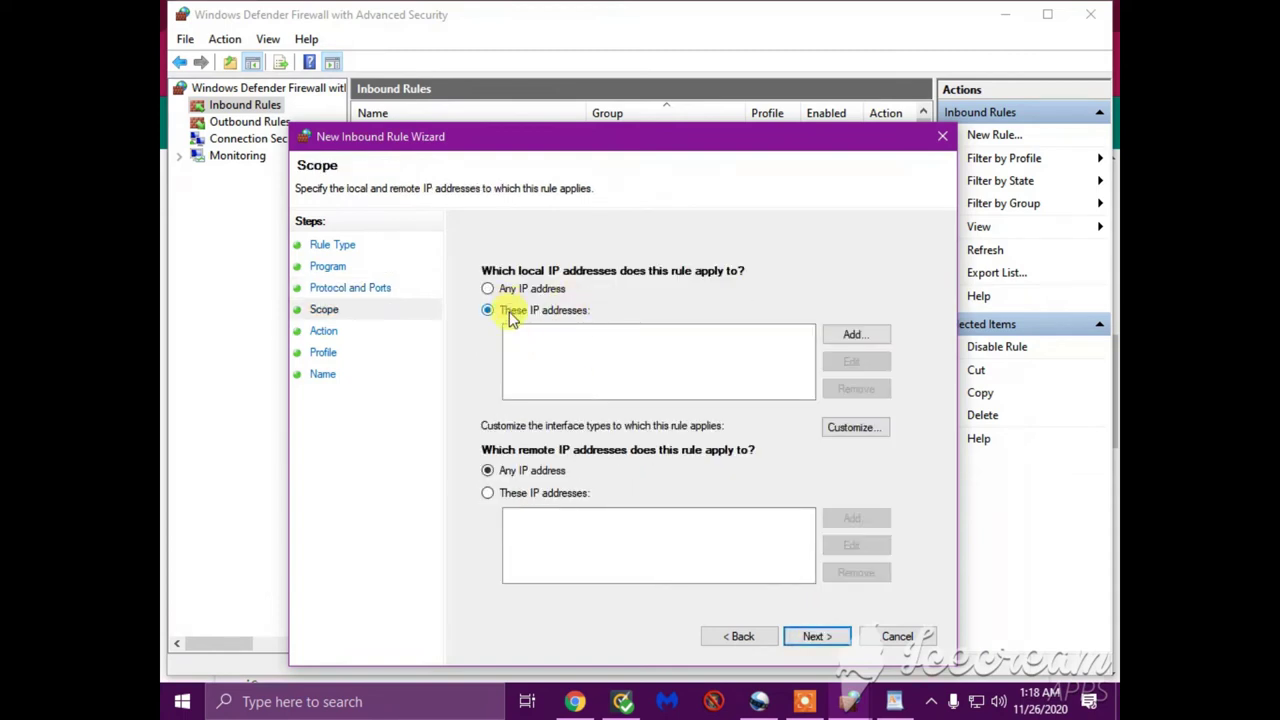
pyautogui.click(850, 335)
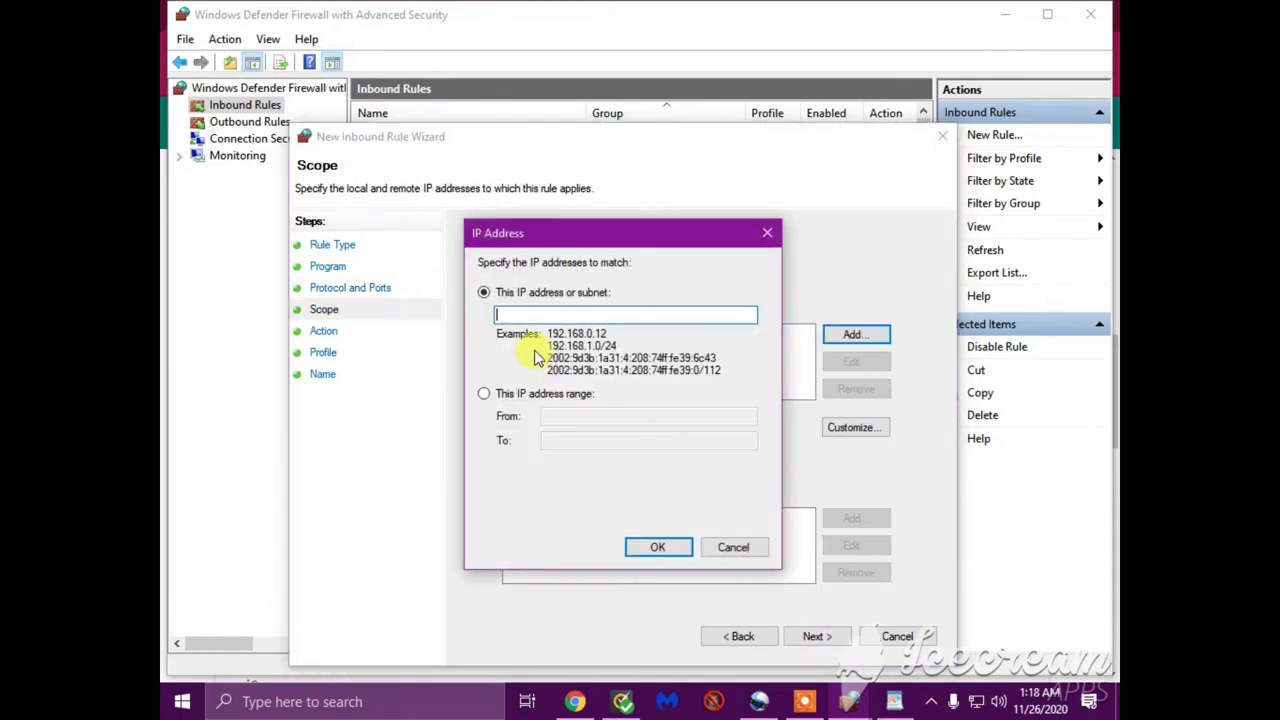
pyautogui.rightClick(540, 318)
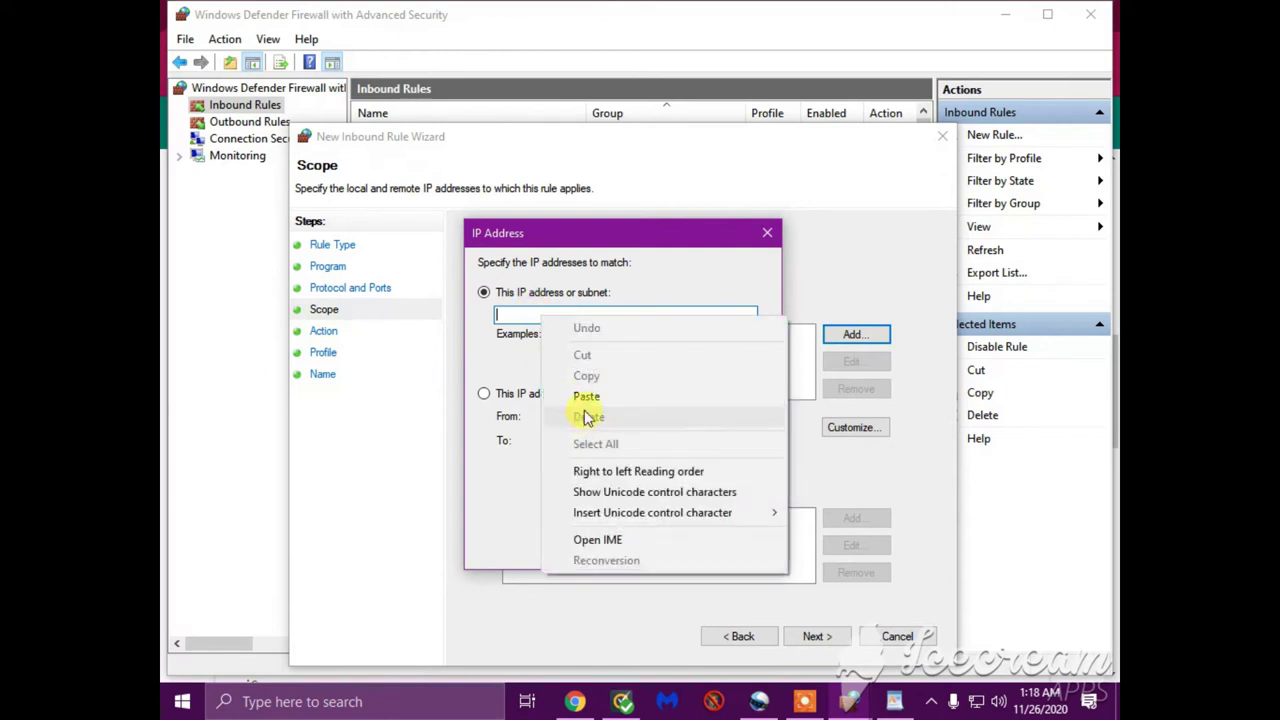
pyautogui.click(586, 396)
pyautogui.click(660, 547)
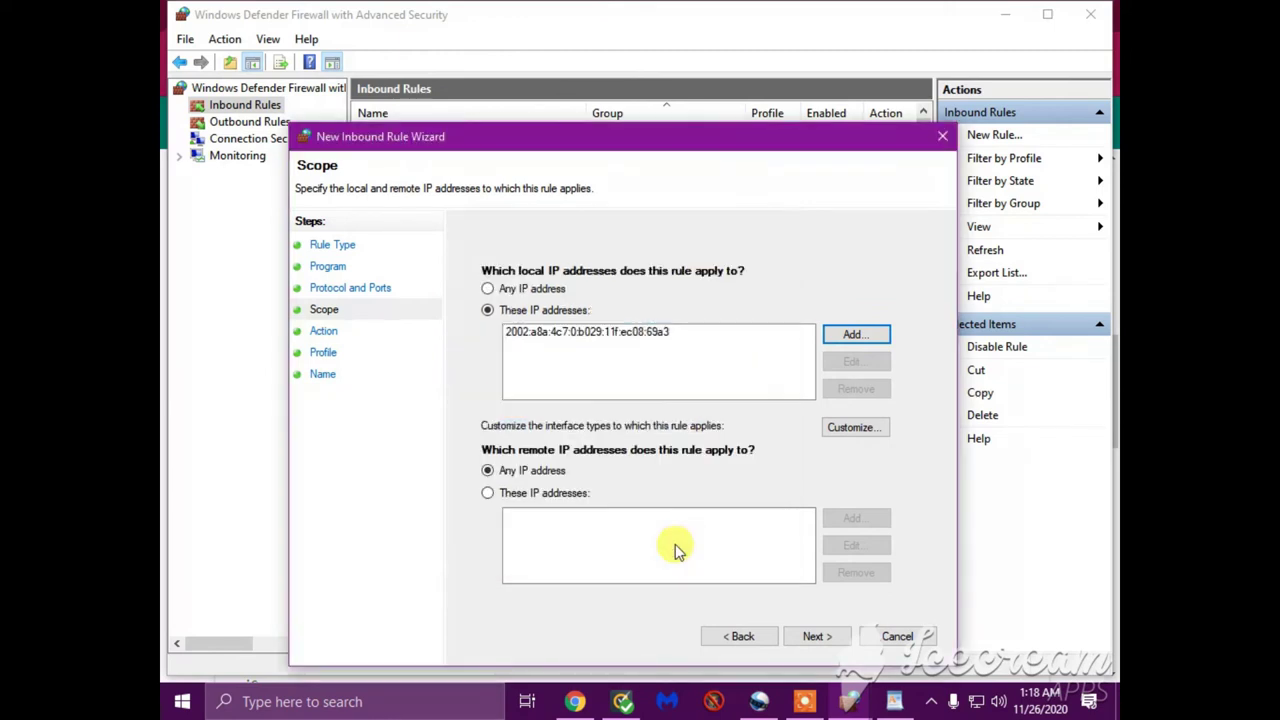
# - Limit the rule's remote scope to 2002:a8a:4c7:0:b029:11f:ec08:69a3 as well and accept the scope settings
pyautogui.click(487, 493)
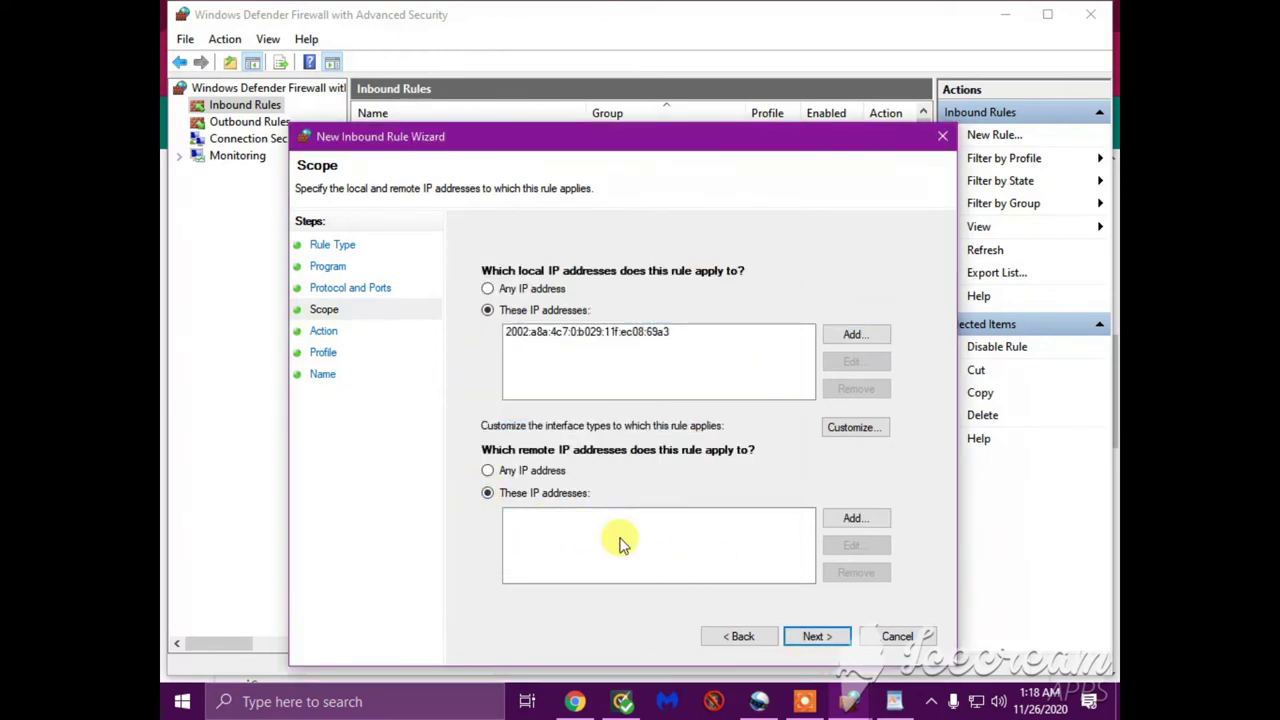
pyautogui.click(852, 519)
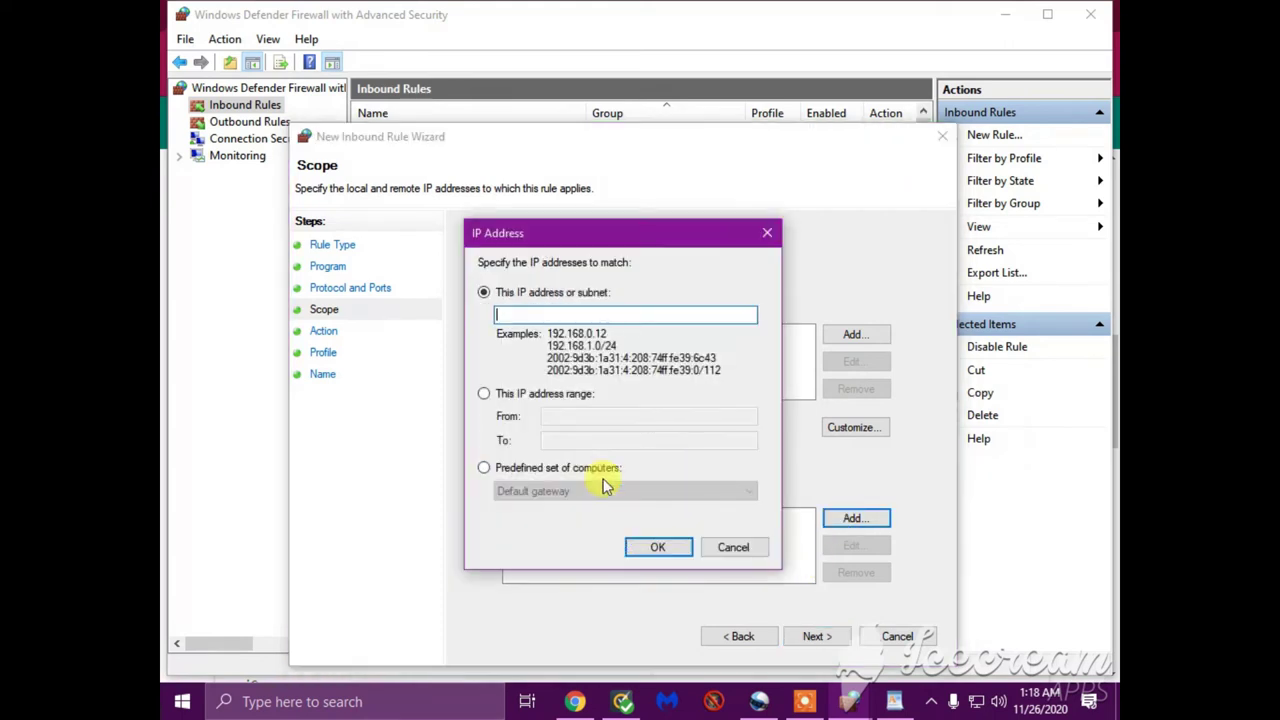
pyautogui.rightClick(590, 315)
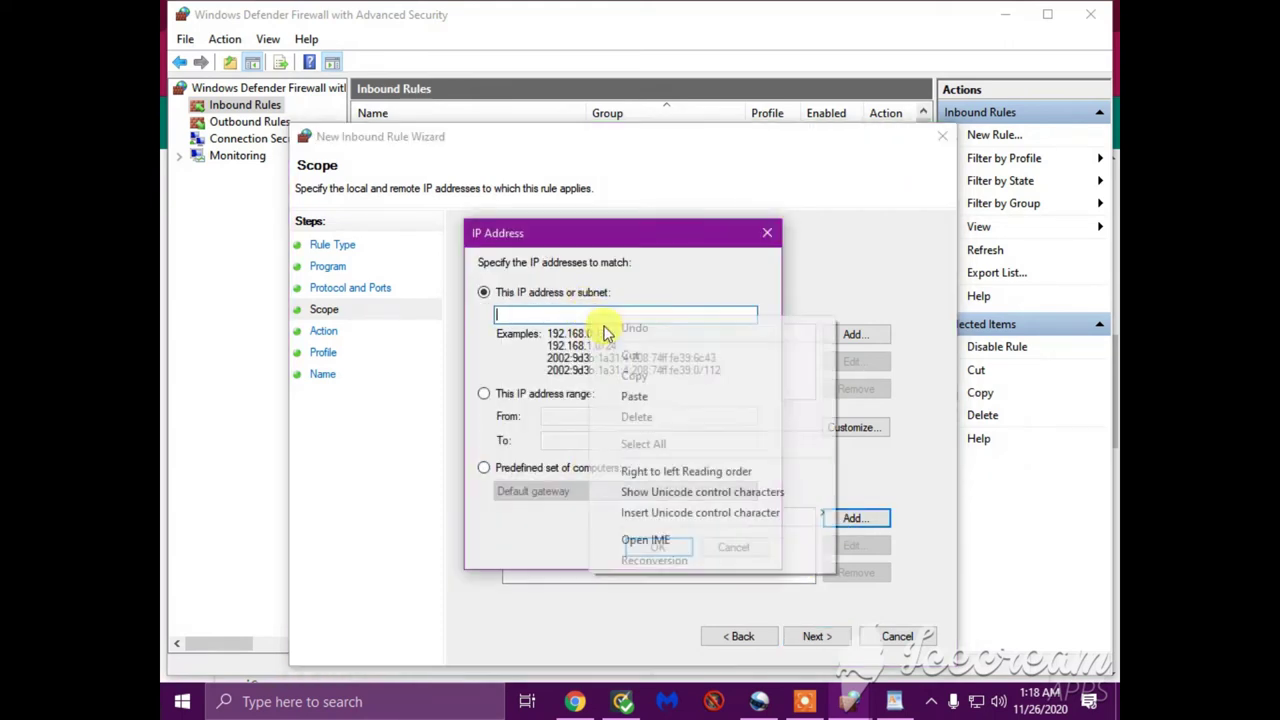
pyautogui.click(645, 400)
pyautogui.click(659, 548)
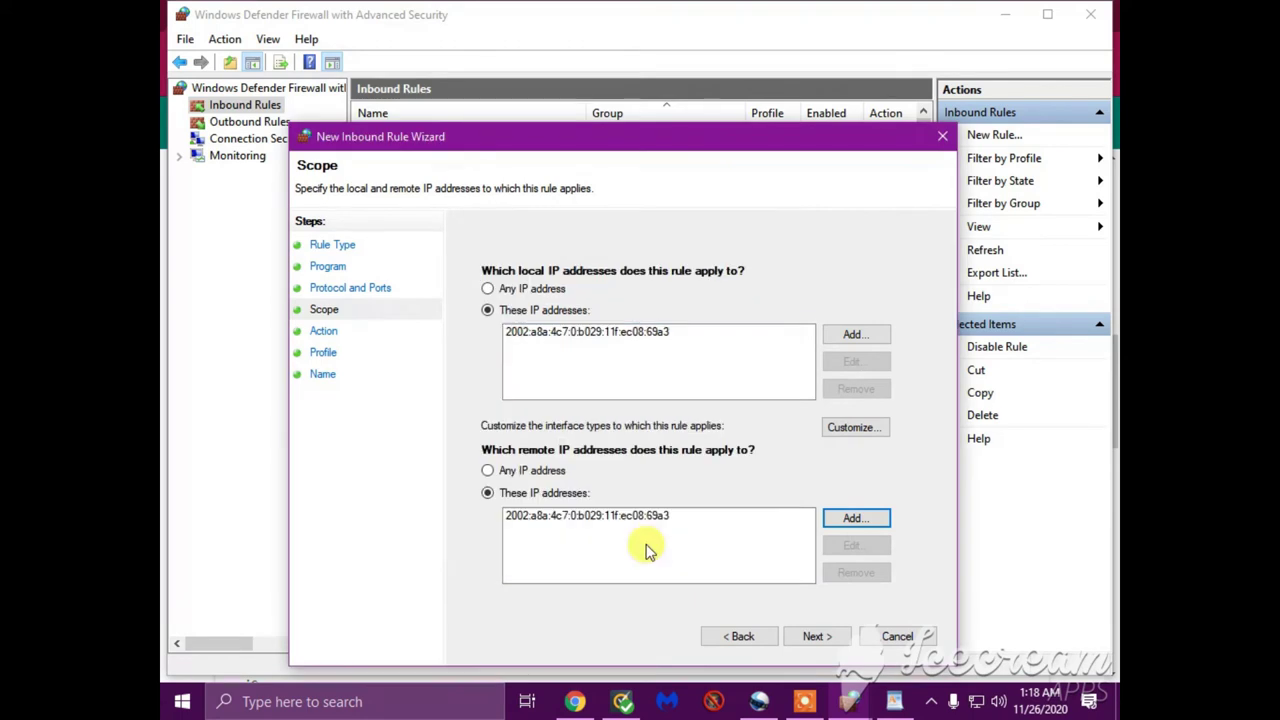
pyautogui.click(816, 637)
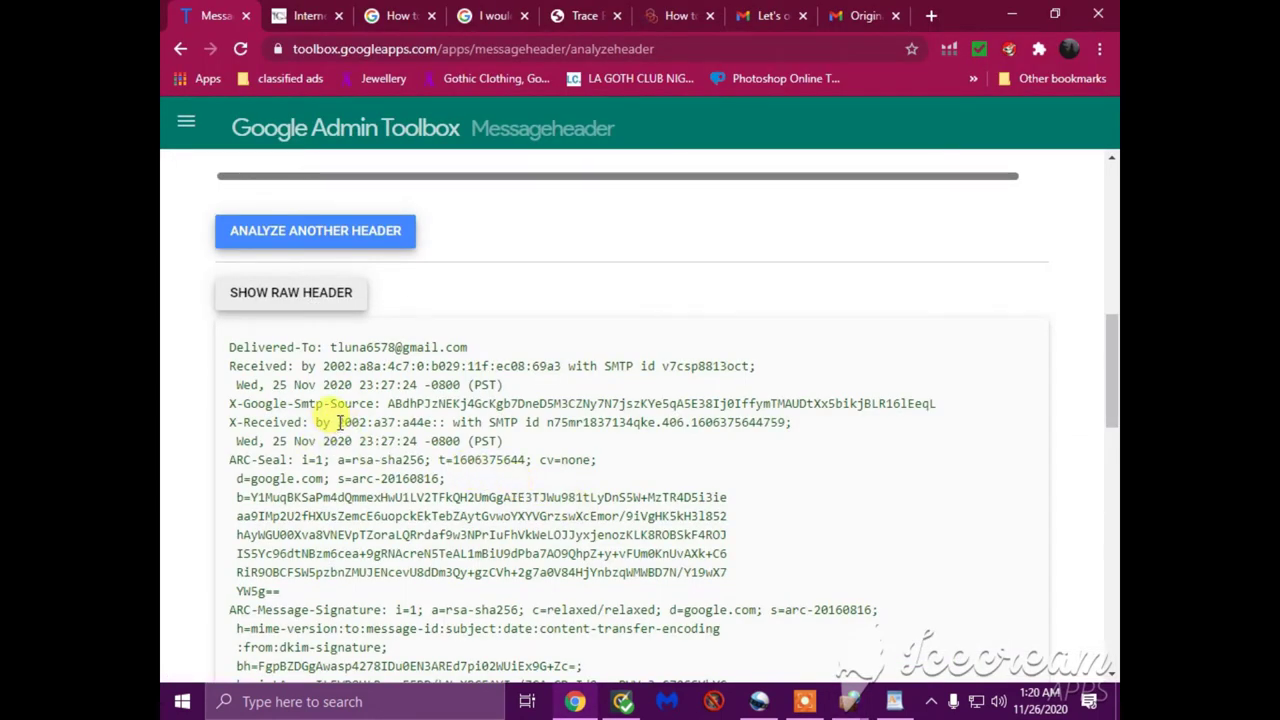
# - In the raw header on the Messageheader page, copy 2002:a37:a44e from the X-Received line
pyautogui.moveTo(337, 422); pyautogui.dragTo(425, 425)
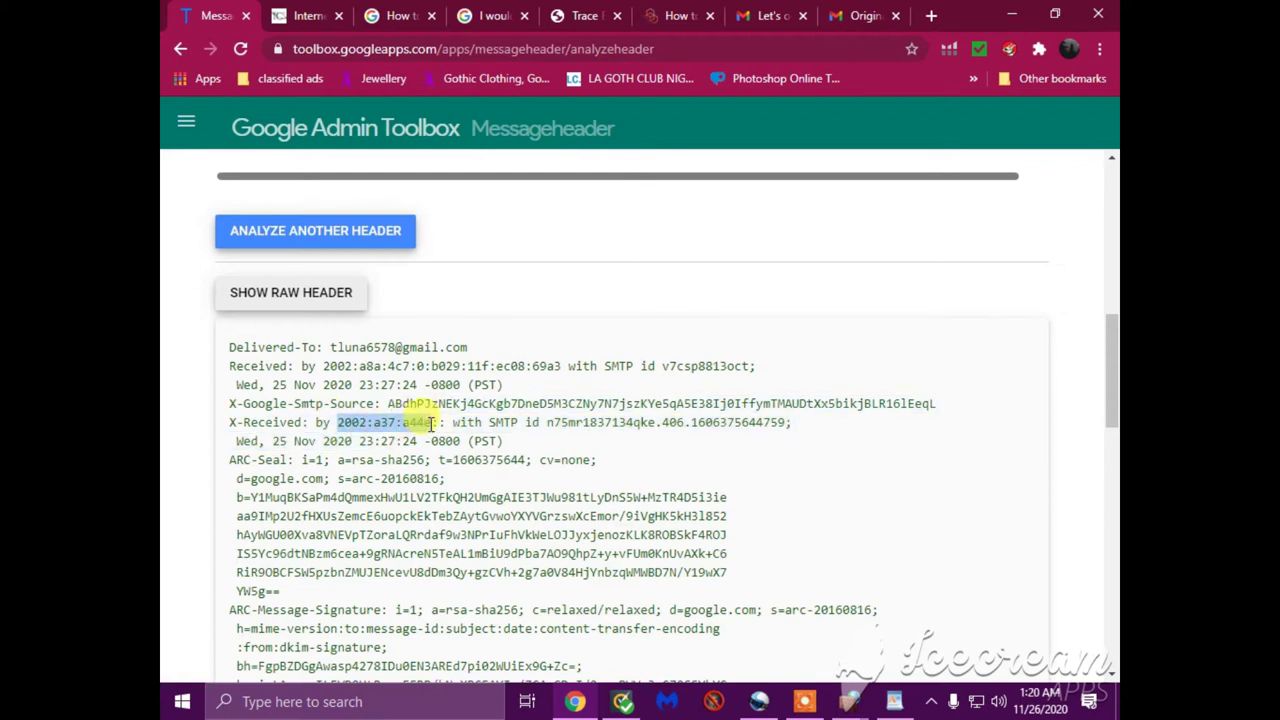
pyautogui.moveTo(430, 424); pyautogui.dragTo(437, 424)
pyautogui.rightClick(437, 424)
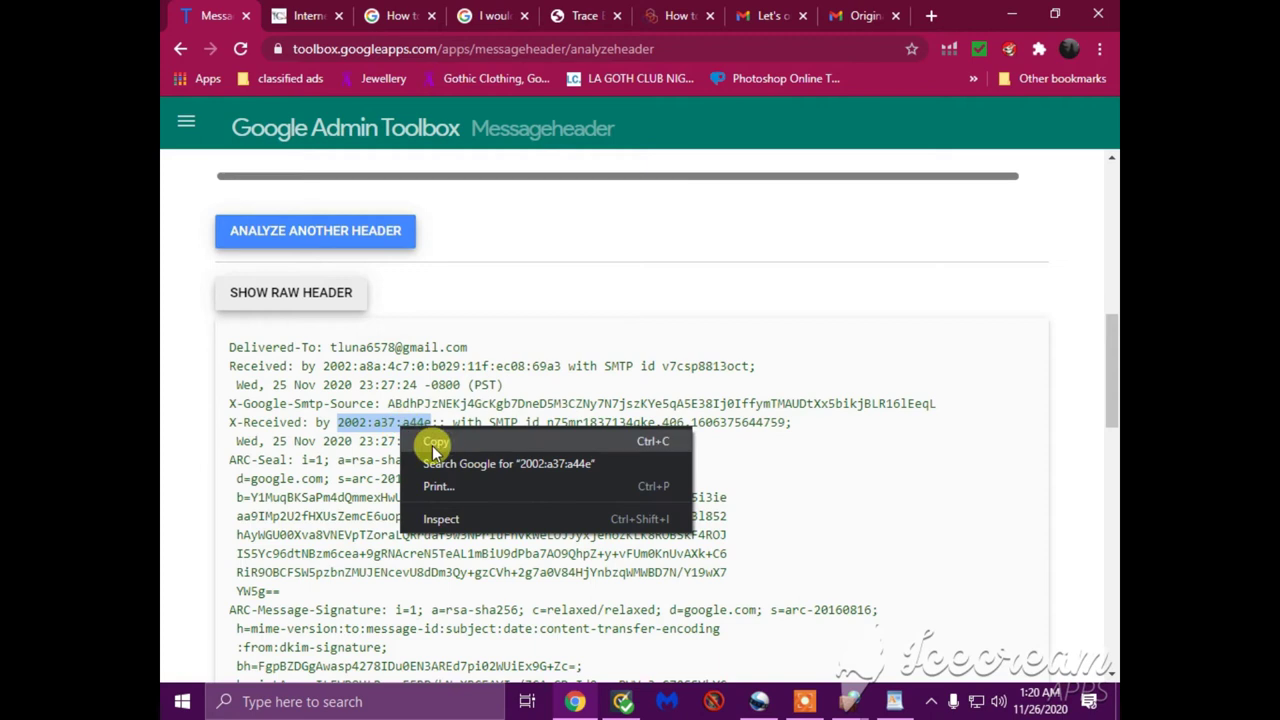
pyautogui.click(441, 437)
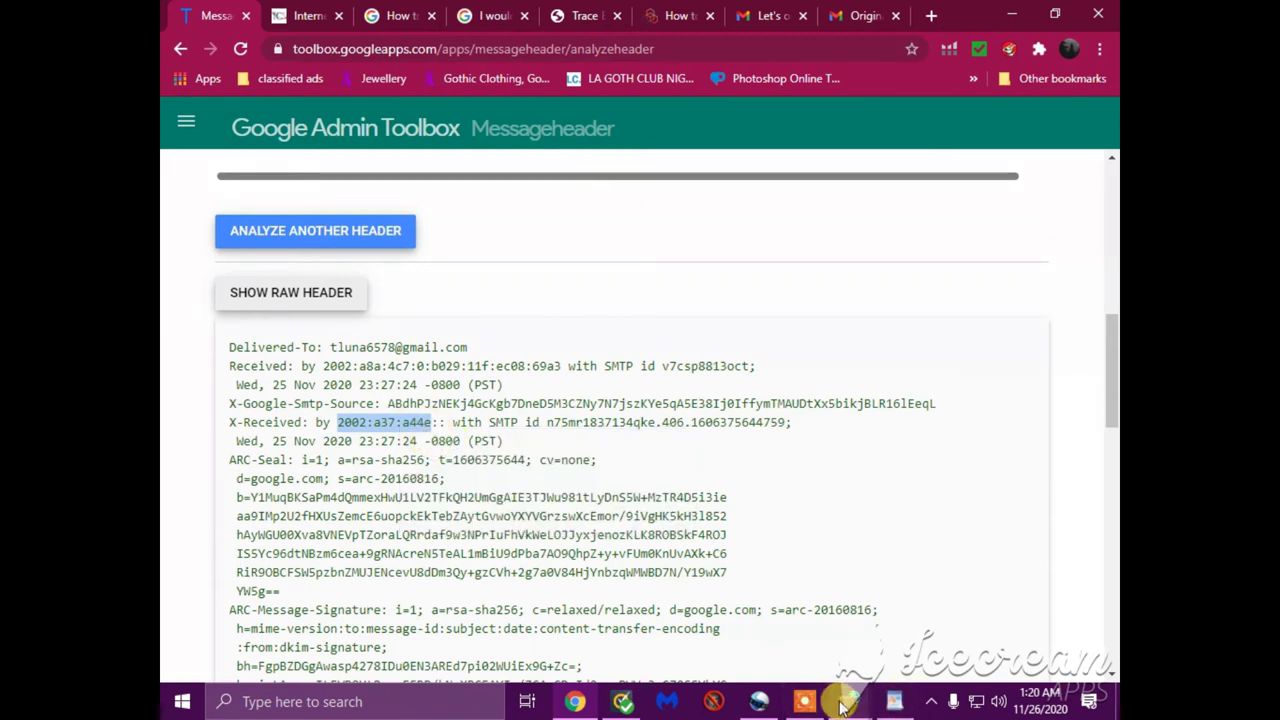
# - Switch to Windows Defender Firewall with Advanced Security and set up a new custom inbound rule for all programs and any protocol
pyautogui.click(845, 704)
pyautogui.click(768, 615)
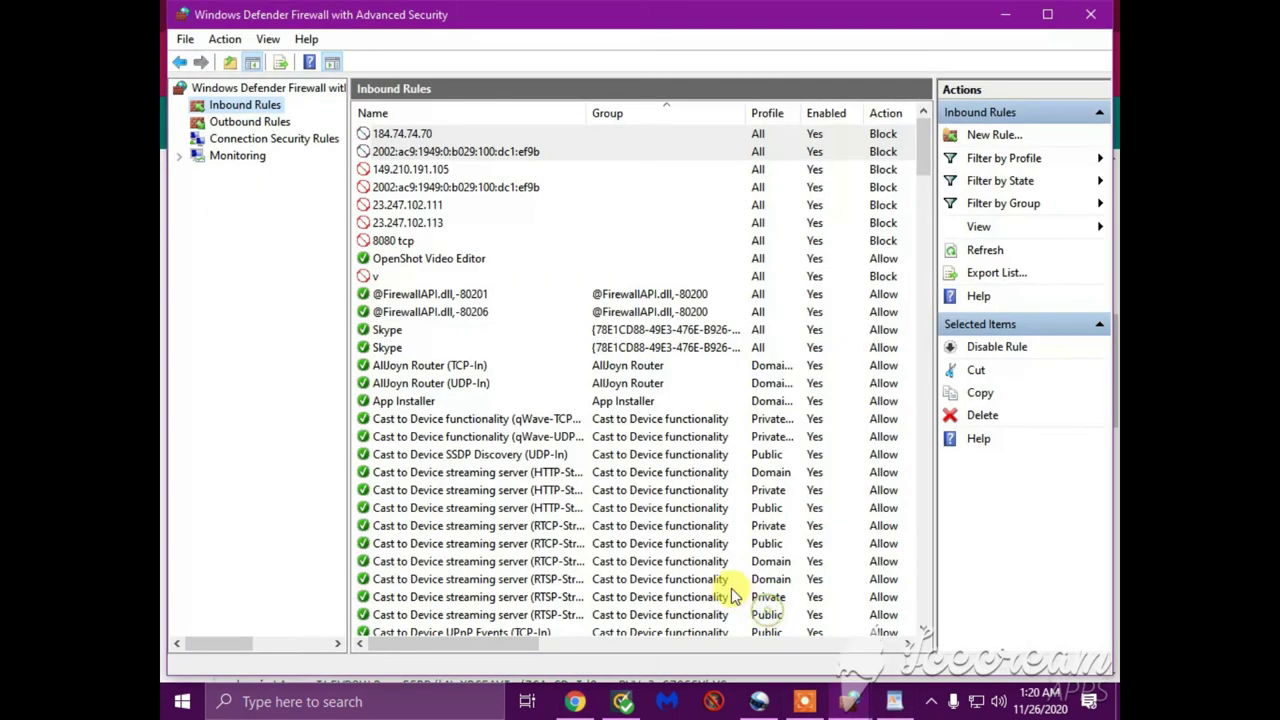
pyautogui.click(1020, 136)
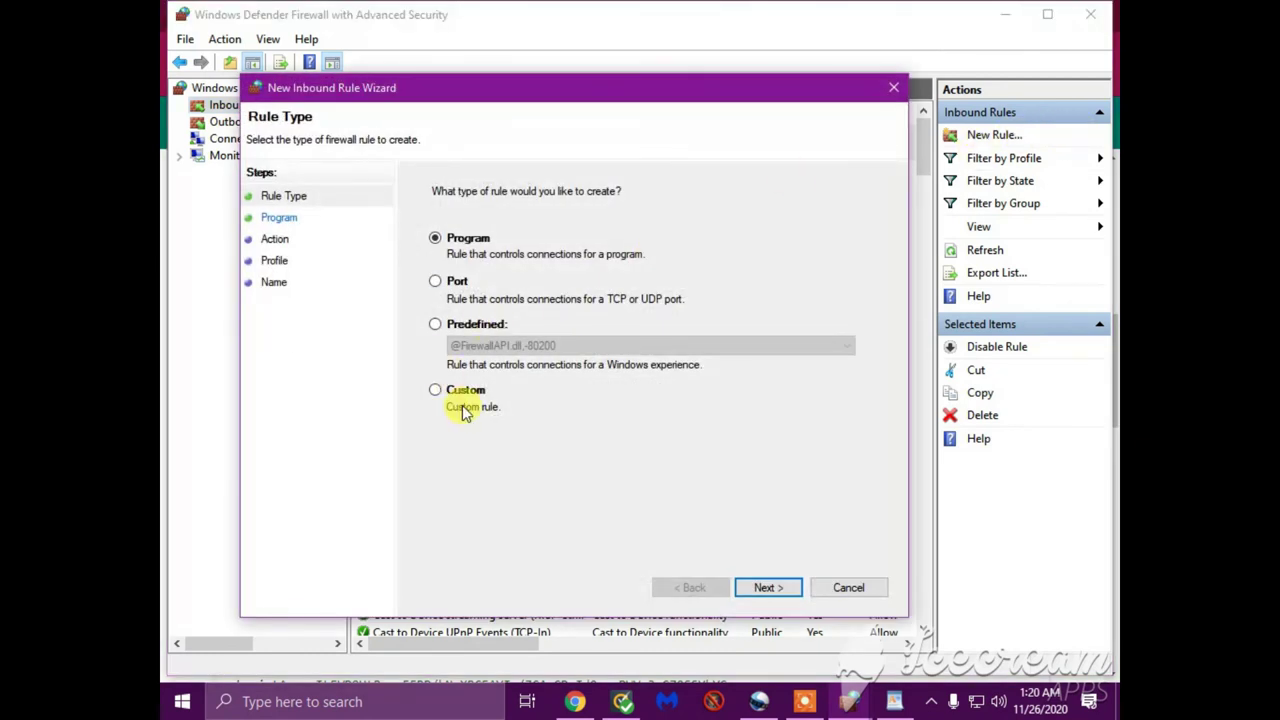
pyautogui.click(441, 396)
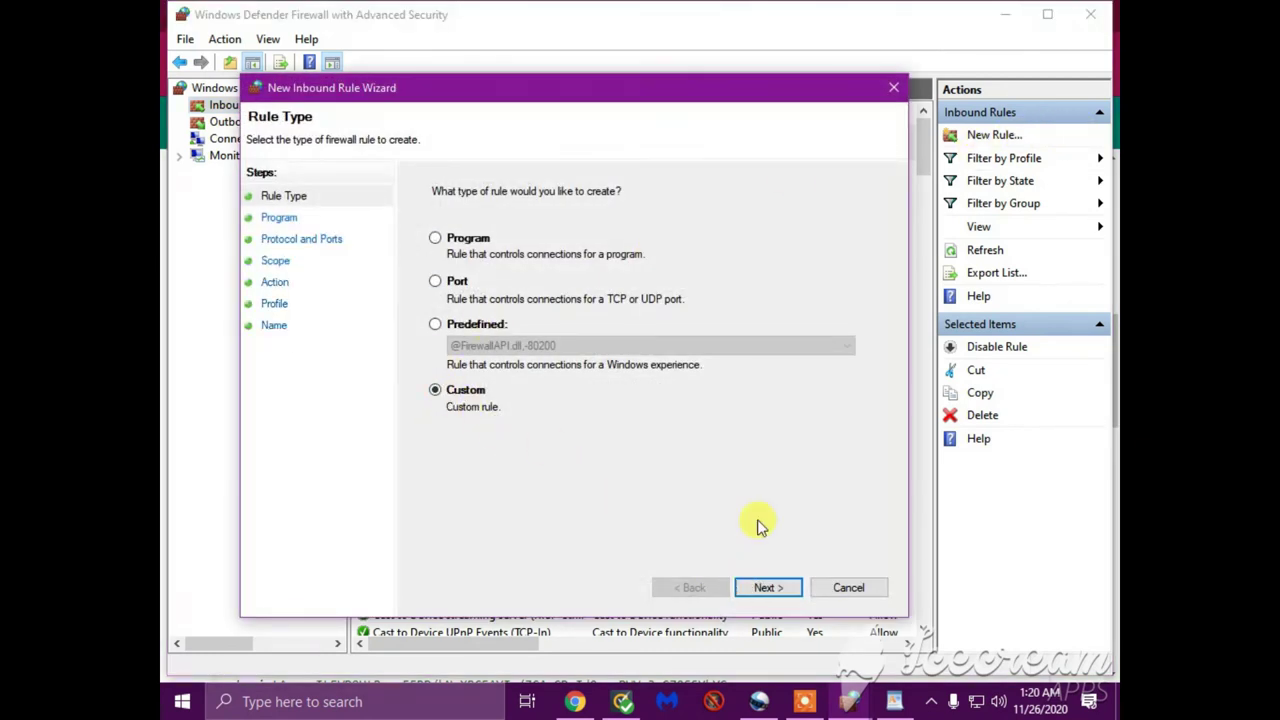
pyautogui.click(766, 588)
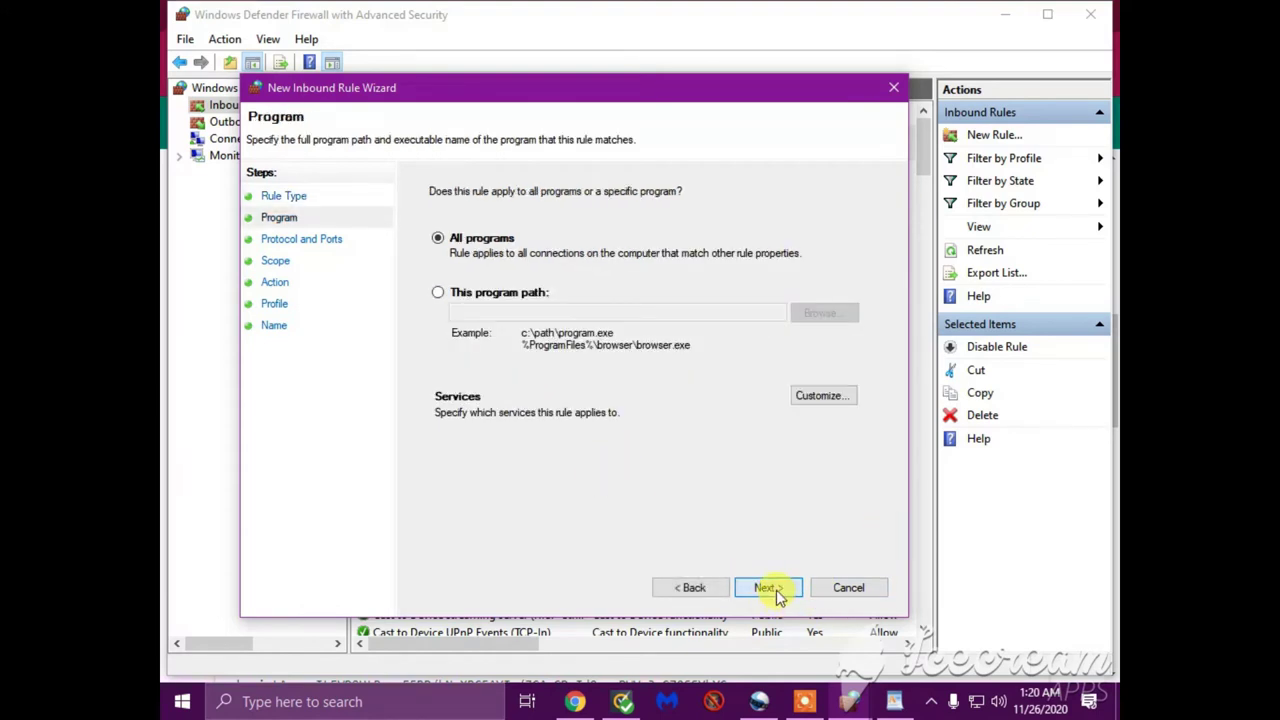
pyautogui.click(776, 590)
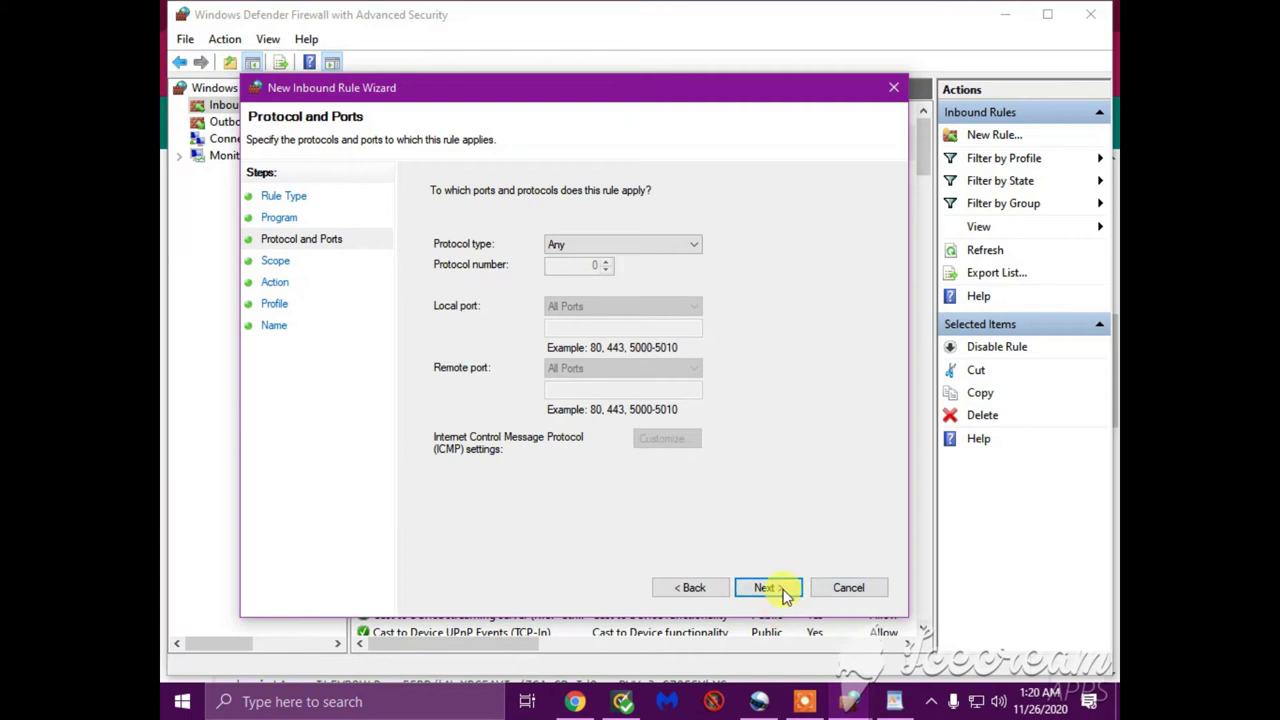
pyautogui.click(785, 591)
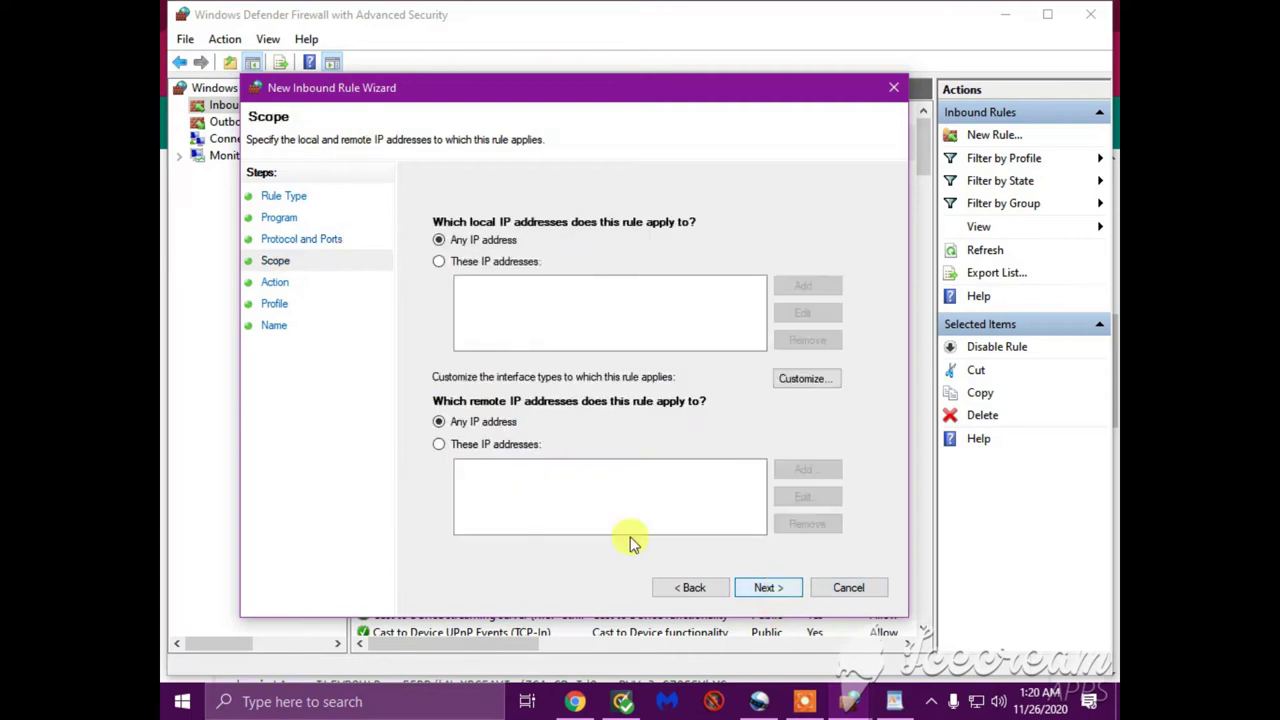
# - Restrict both local and remote scope to specific IP addresses and try to add 2002:a37:a44e as the local address
pyautogui.click(440, 263)
pyautogui.click(440, 446)
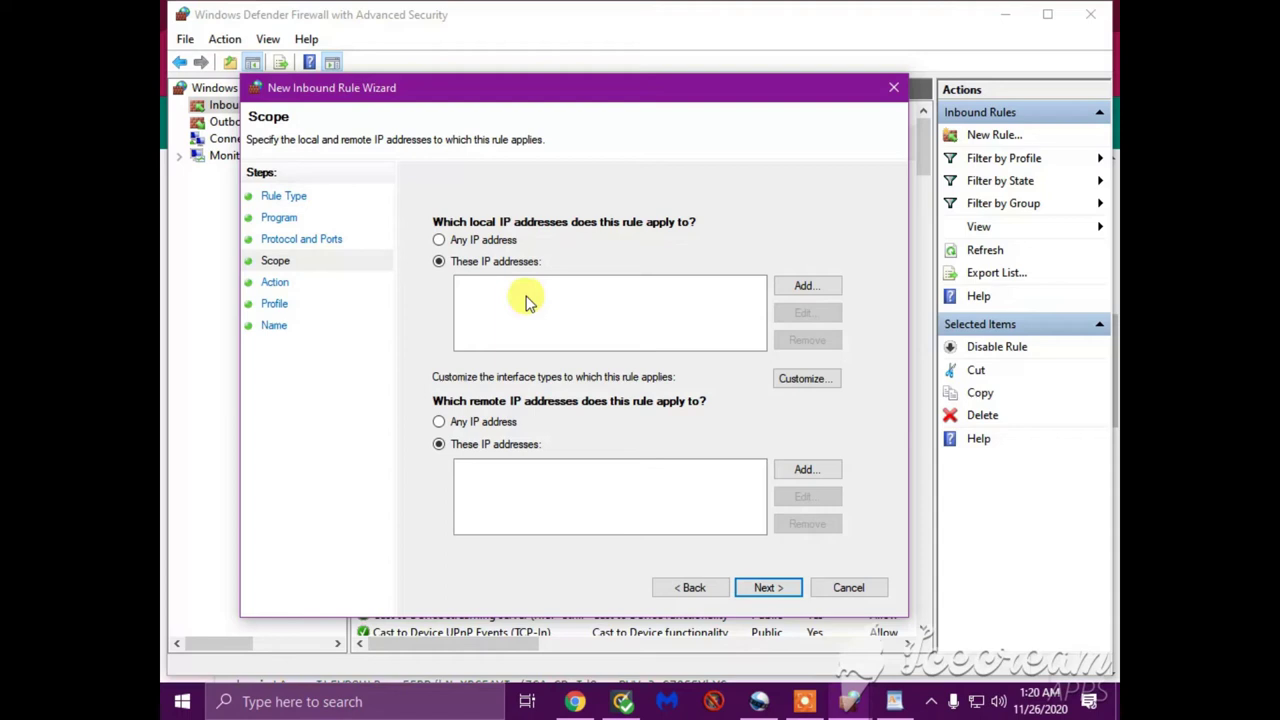
pyautogui.click(806, 286)
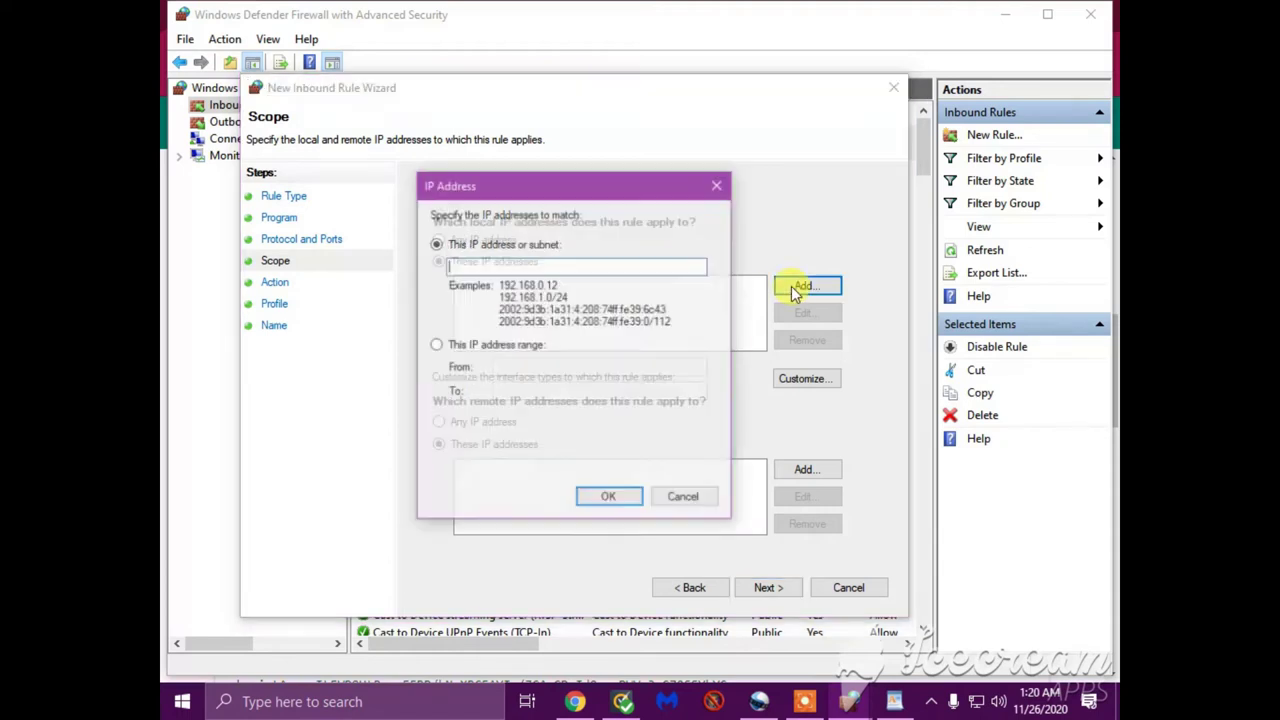
pyautogui.rightClick(463, 265)
pyautogui.click(518, 347)
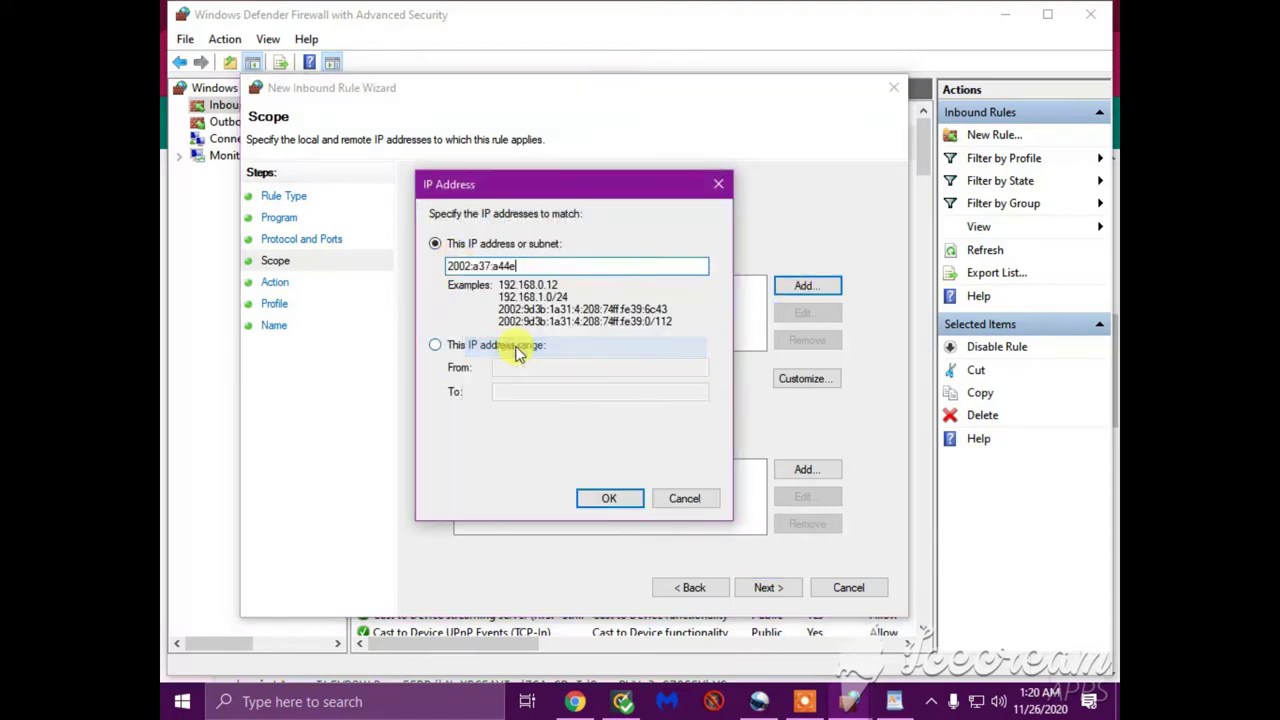
pyautogui.click(625, 501)
pyautogui.click(748, 418)
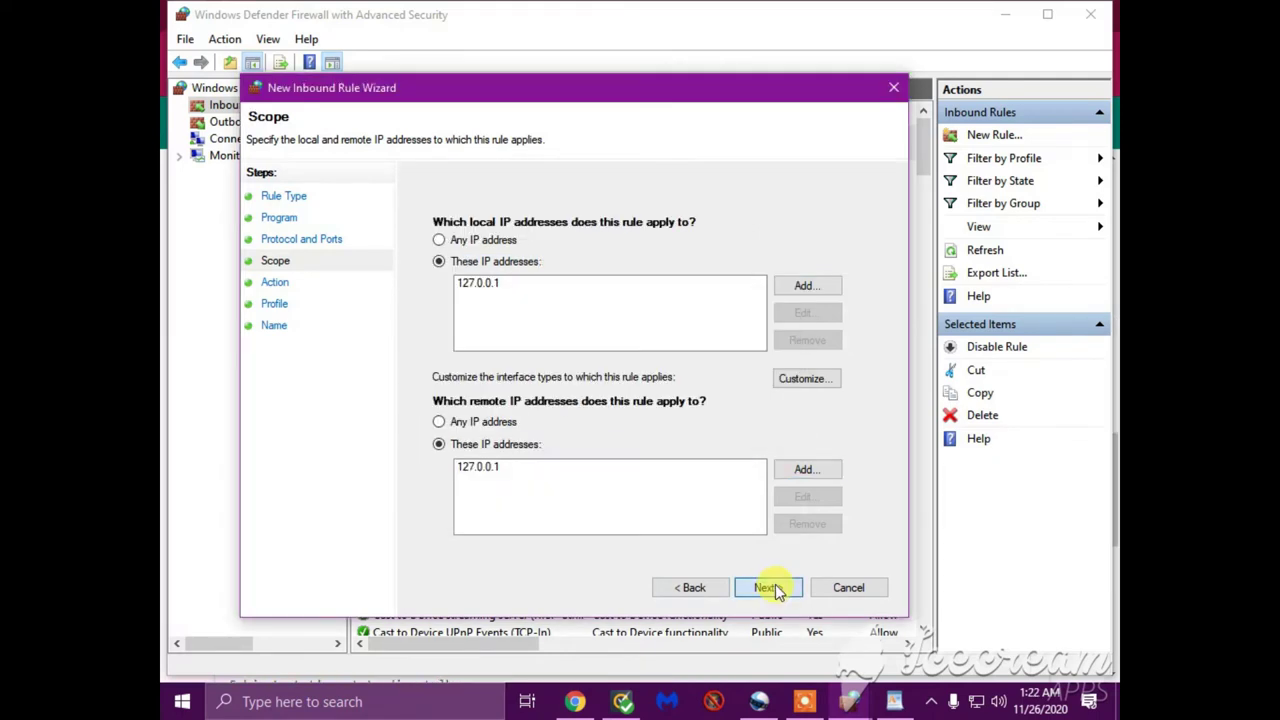
# - Accept the 127.0.0.1 scope, block the connection for all profiles, and finish the rule with the name 127.0.0.1
pyautogui.click(768, 587)
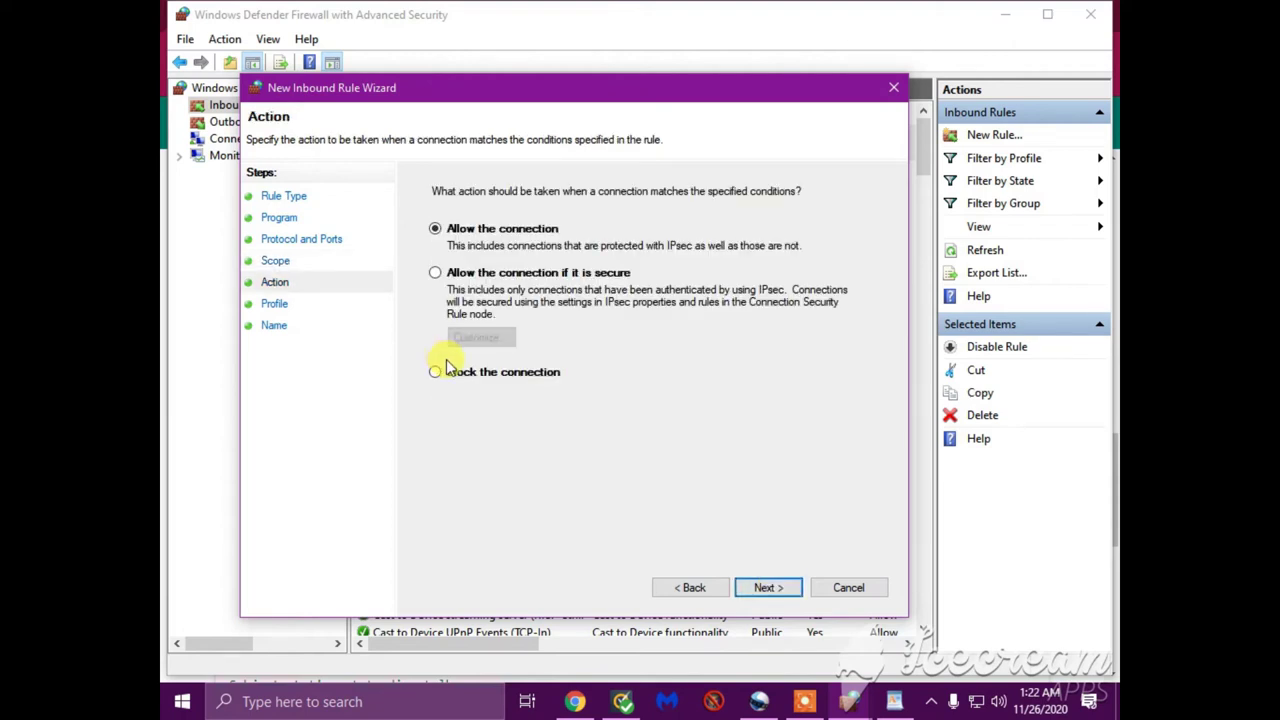
pyautogui.click(767, 588)
pyautogui.click(785, 590)
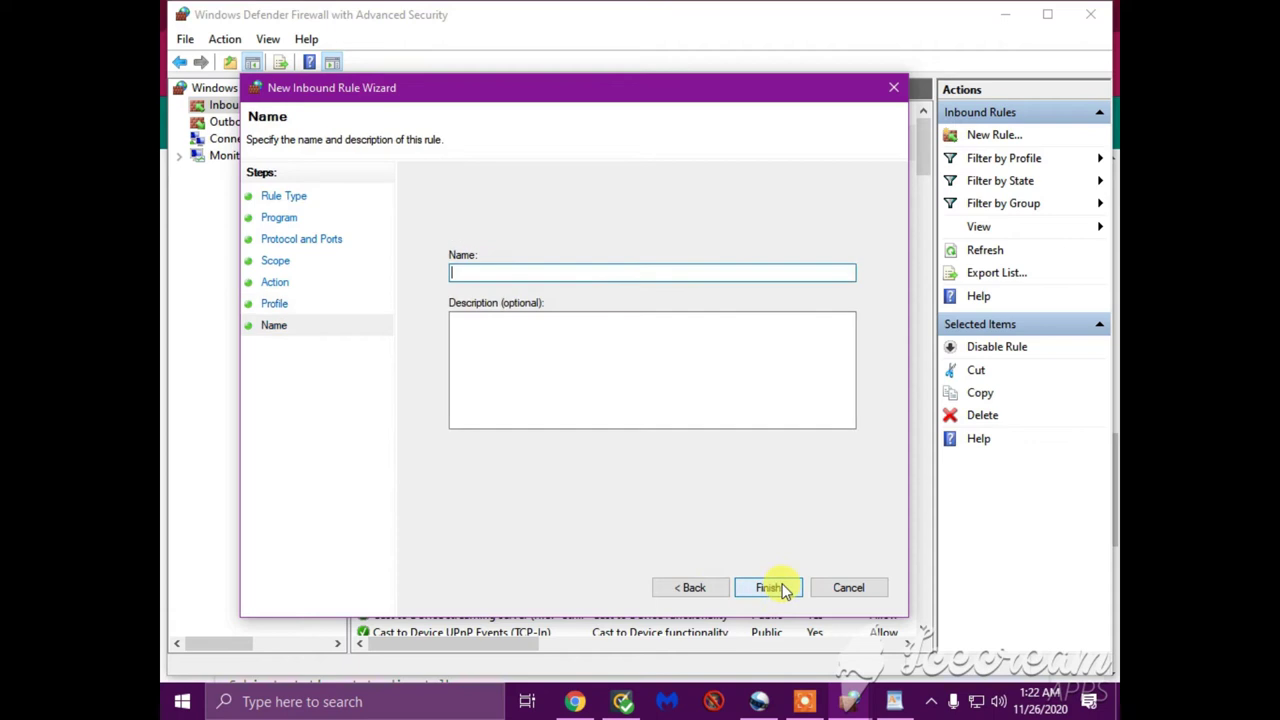
pyautogui.rightClick(520, 274)
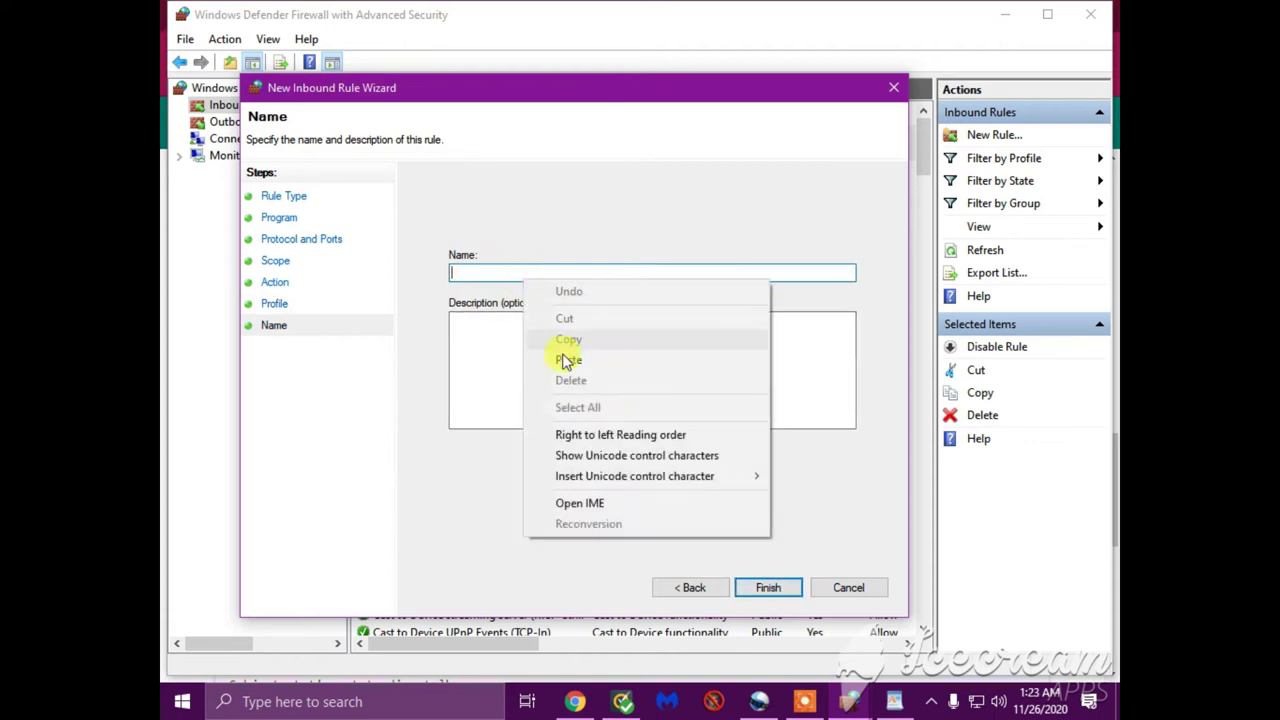
pyautogui.click(575, 357)
pyautogui.click(767, 590)
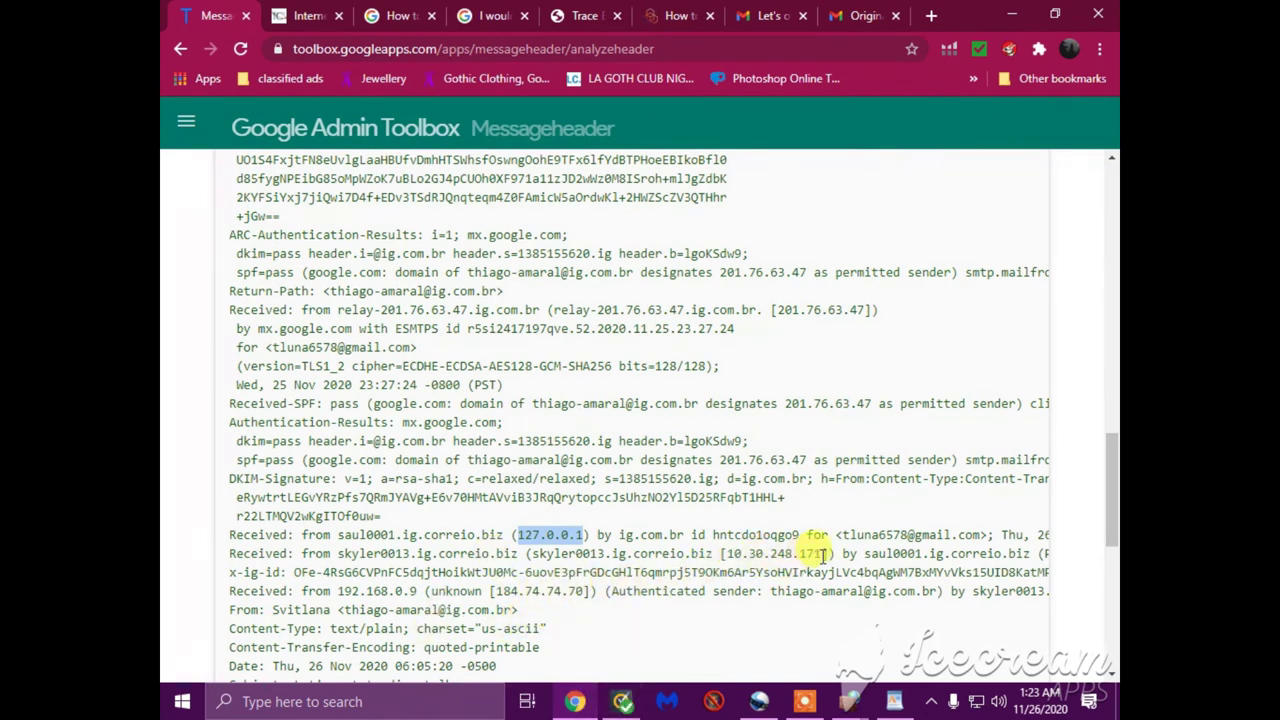
# - Copy the IP address 10.30.248.171 from the second saul0001 Received line of the raw header
pyautogui.moveTo(822, 556); pyautogui.dragTo(735, 558)
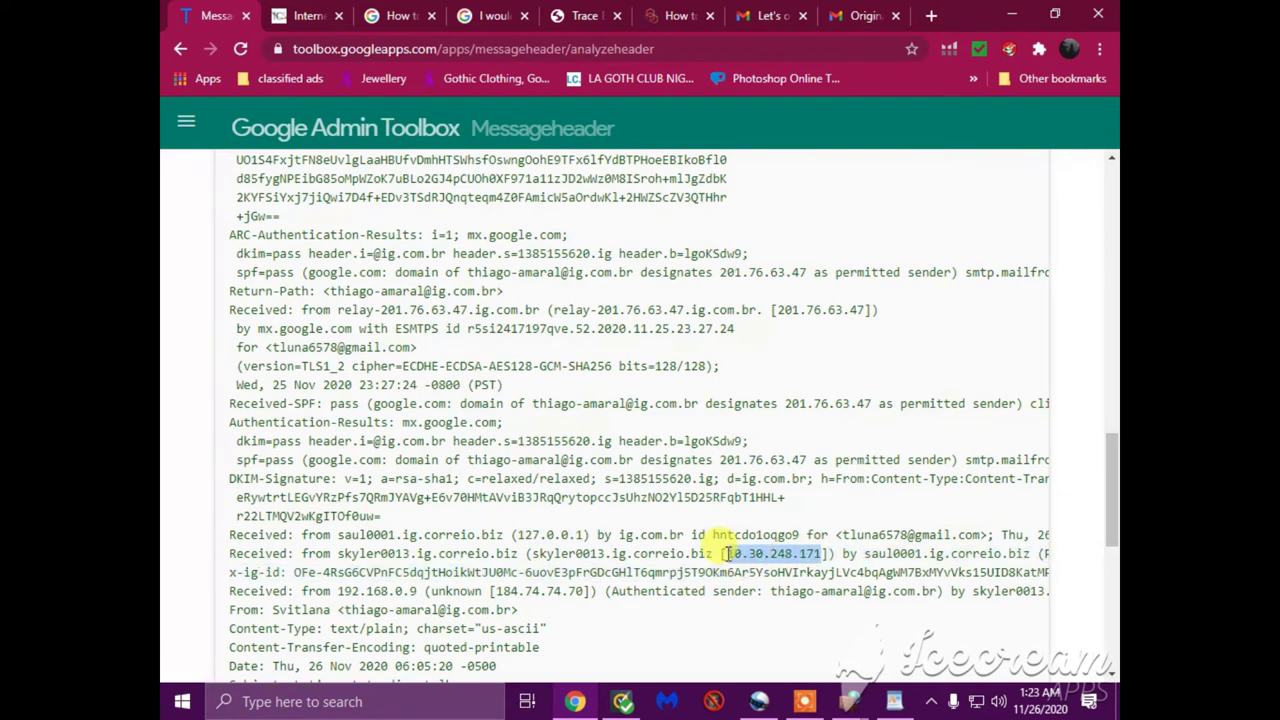
pyautogui.rightClick(742, 552)
pyautogui.click(772, 564)
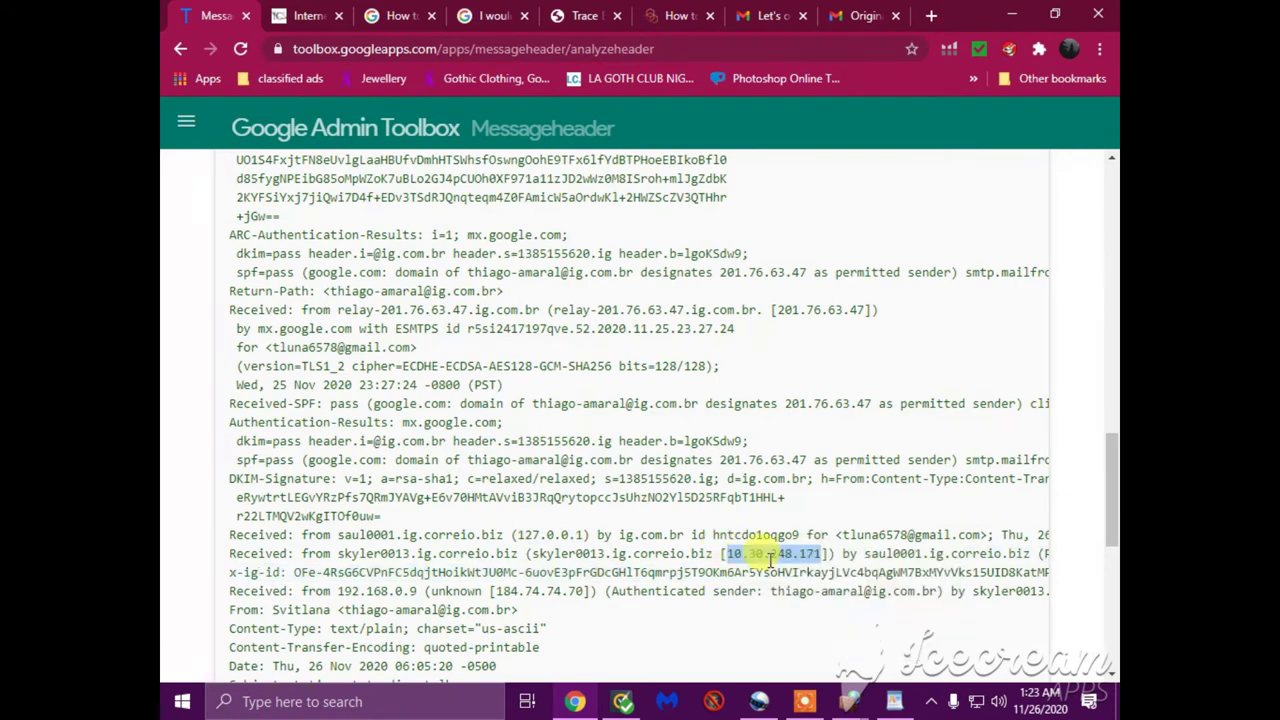
# - Return to Windows Defender Firewall with Advanced Security and begin another custom inbound rule covering all programs and any protocol
pyautogui.click(858, 704)
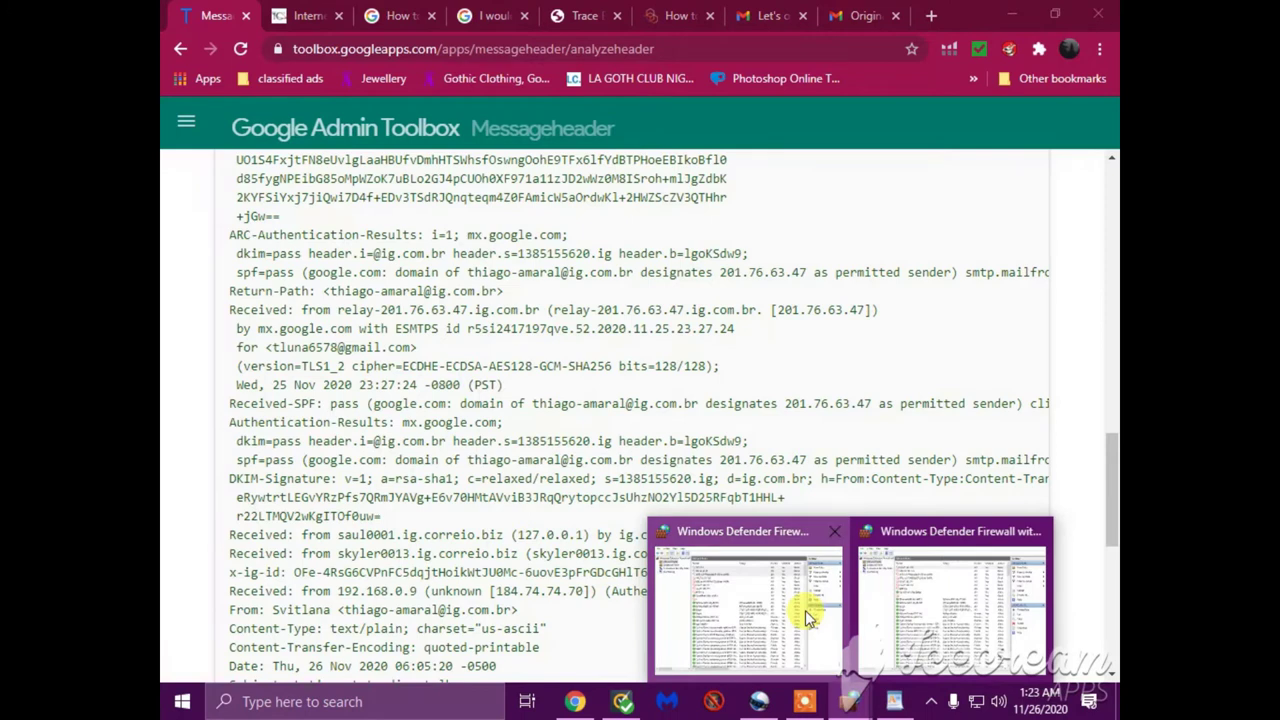
pyautogui.click(805, 610)
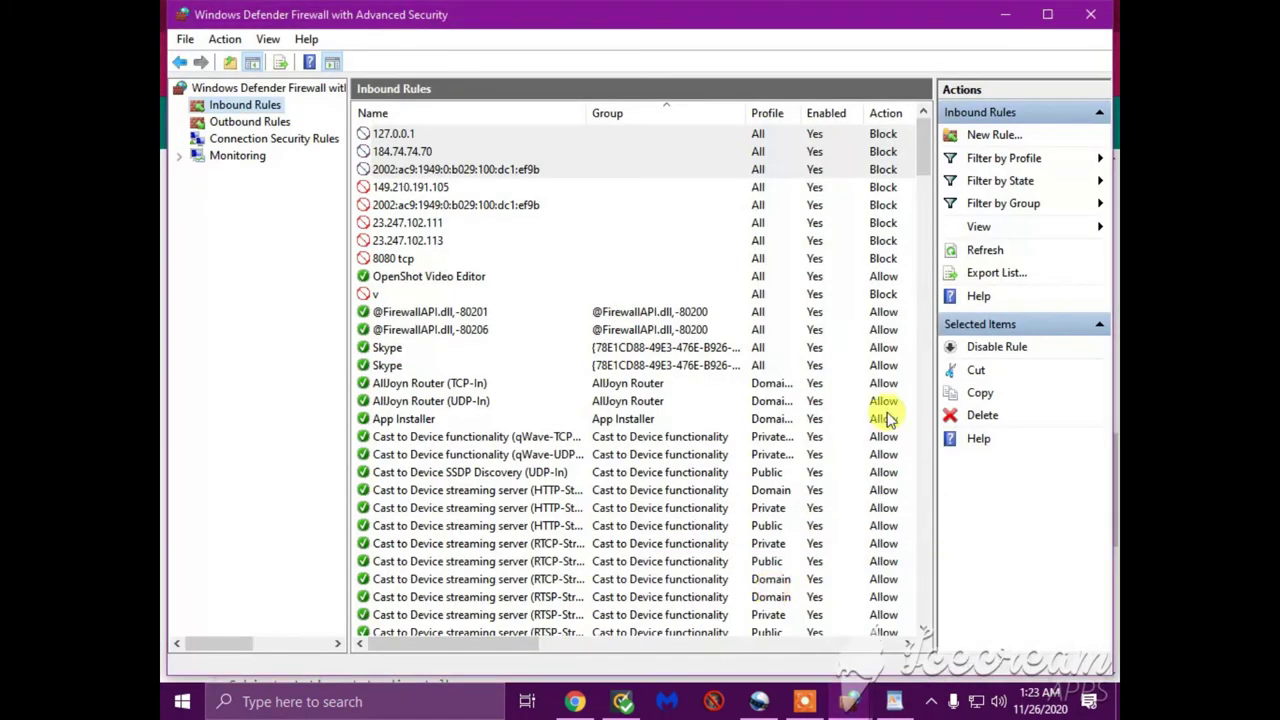
pyautogui.click(990, 137)
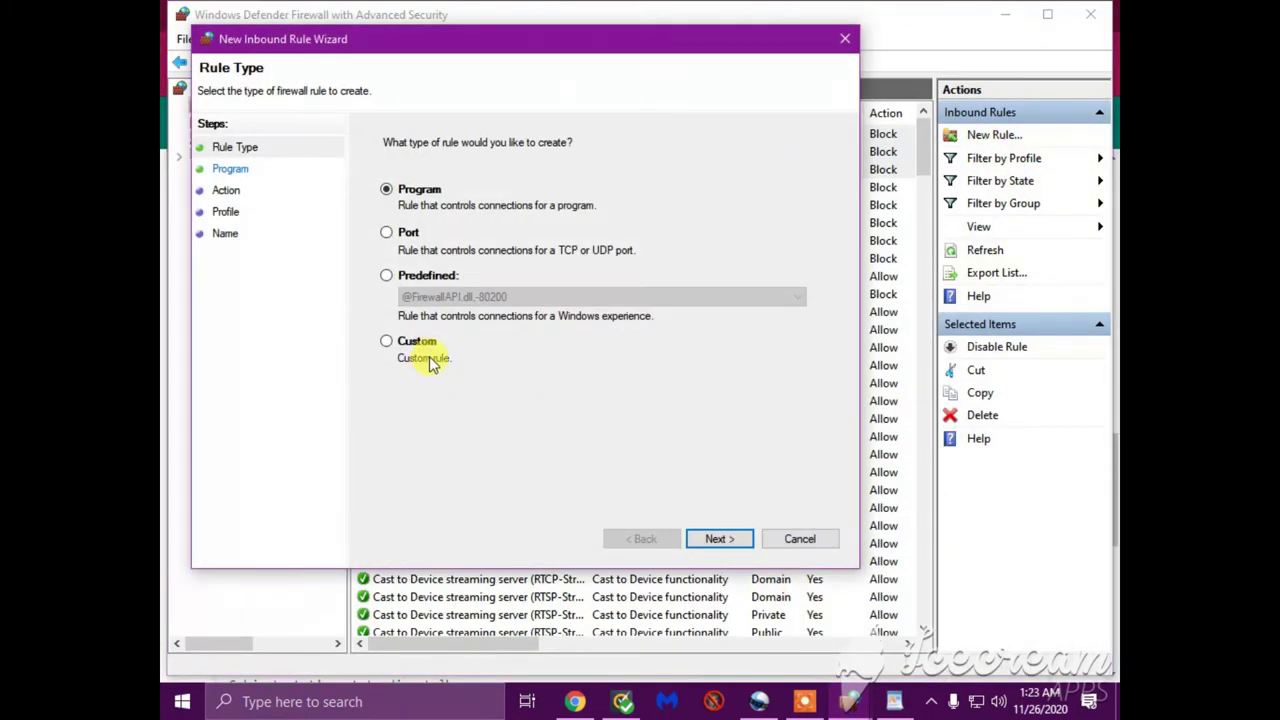
pyautogui.click(392, 346)
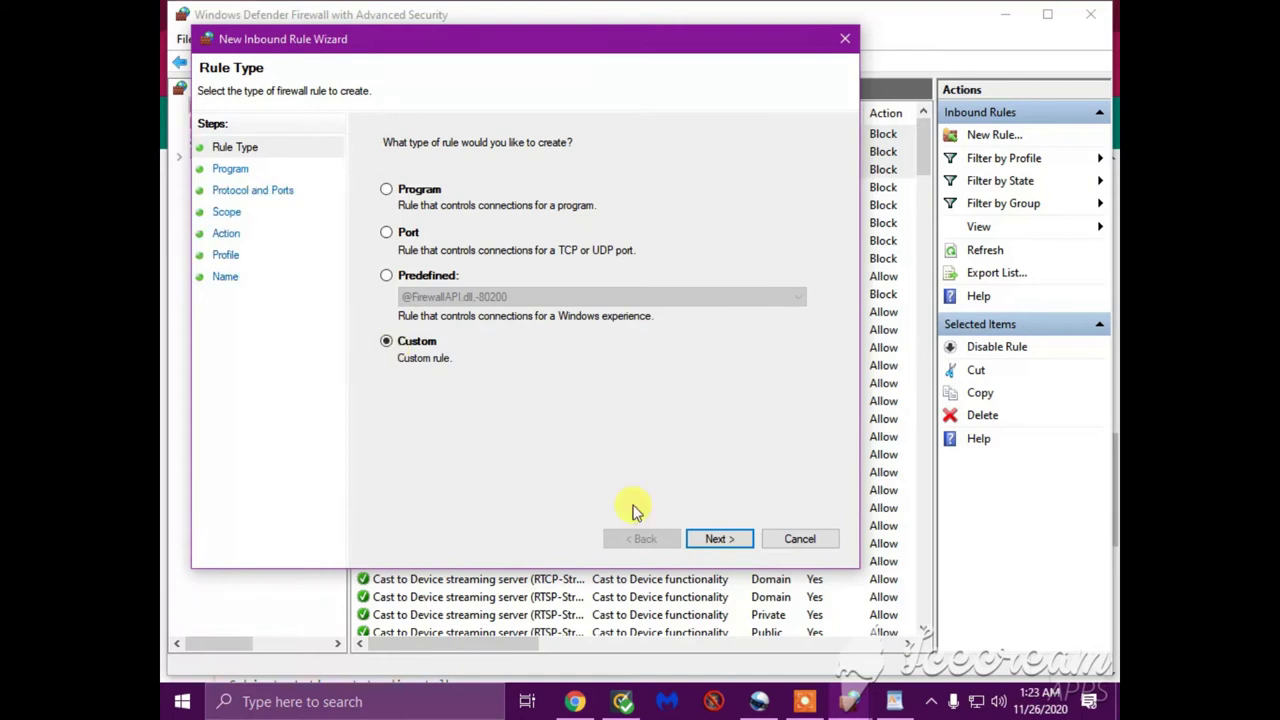
pyautogui.click(729, 541)
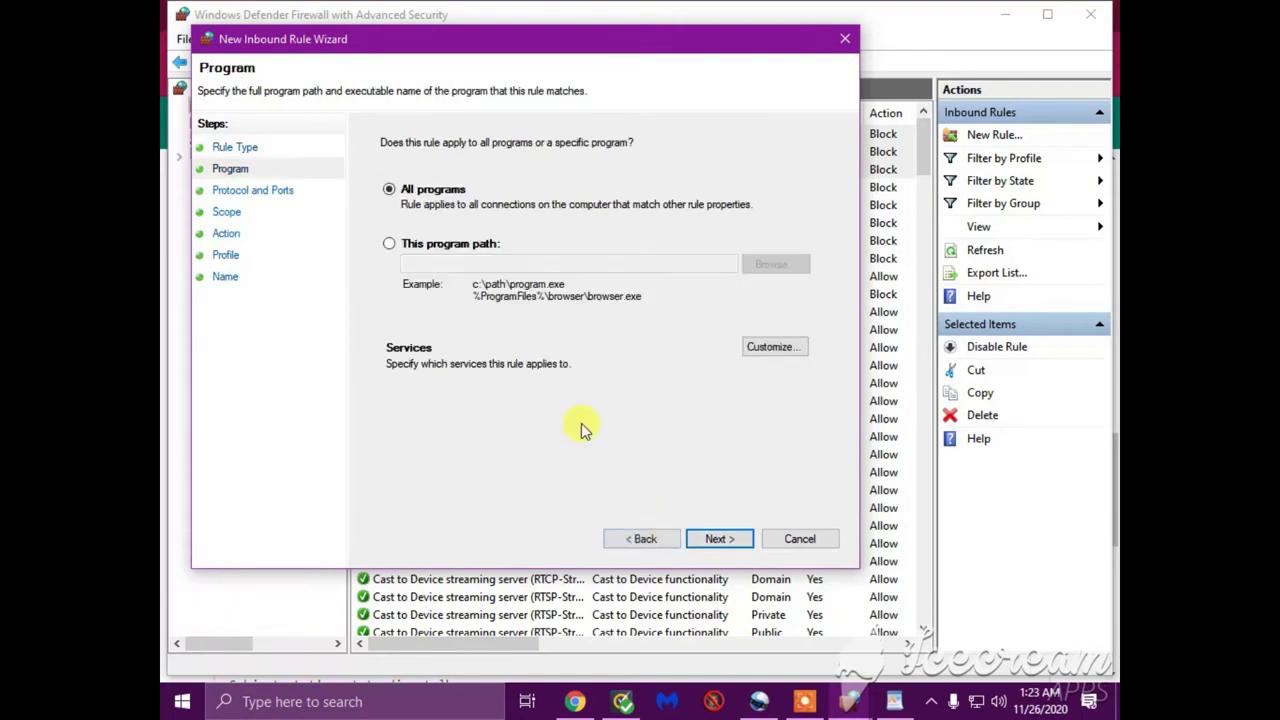
pyautogui.click(720, 540)
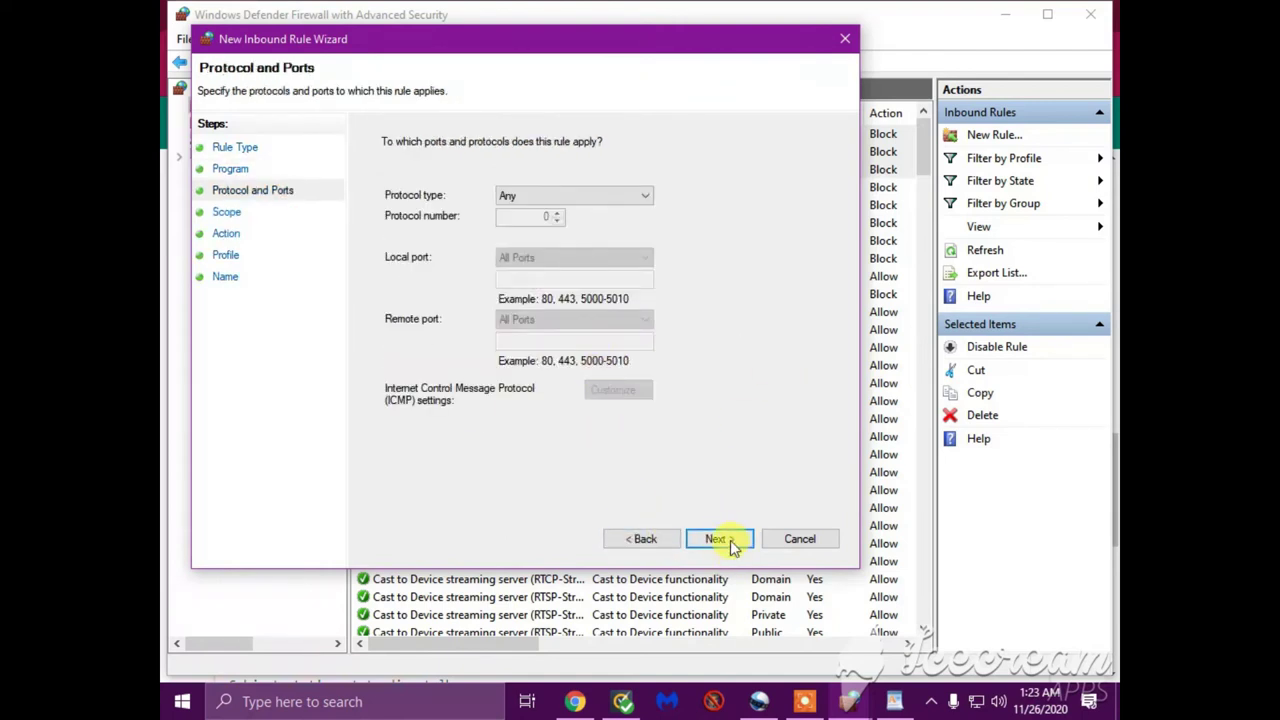
pyautogui.click(729, 538)
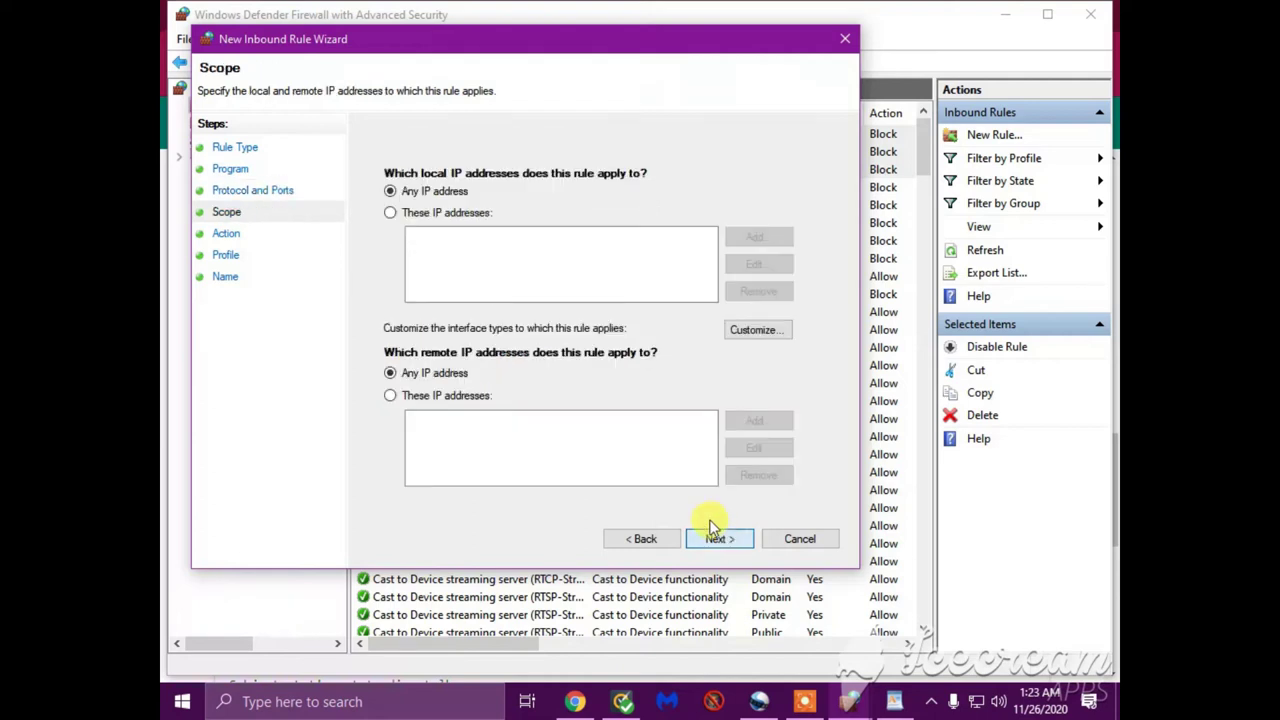
# - Limit the rule's local scope to the specific IP address 10.30.248.171
pyautogui.click(391, 213)
pyautogui.click(765, 240)
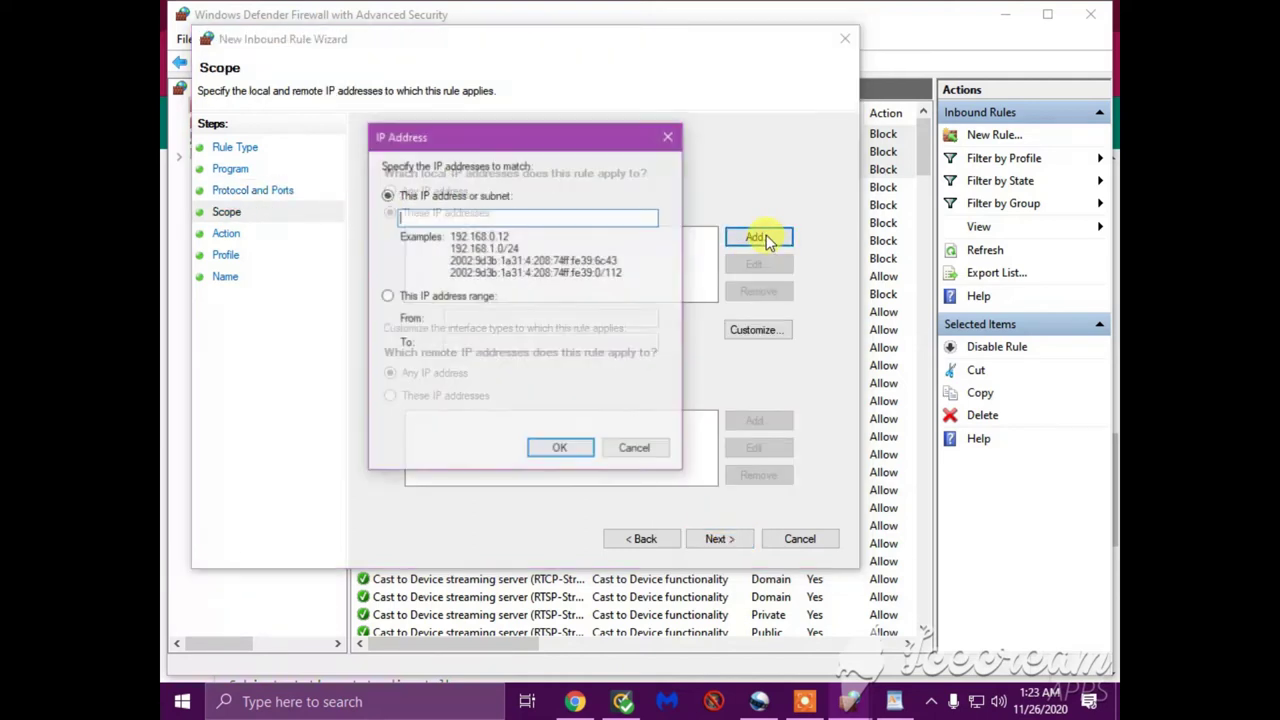
pyautogui.rightClick(459, 217)
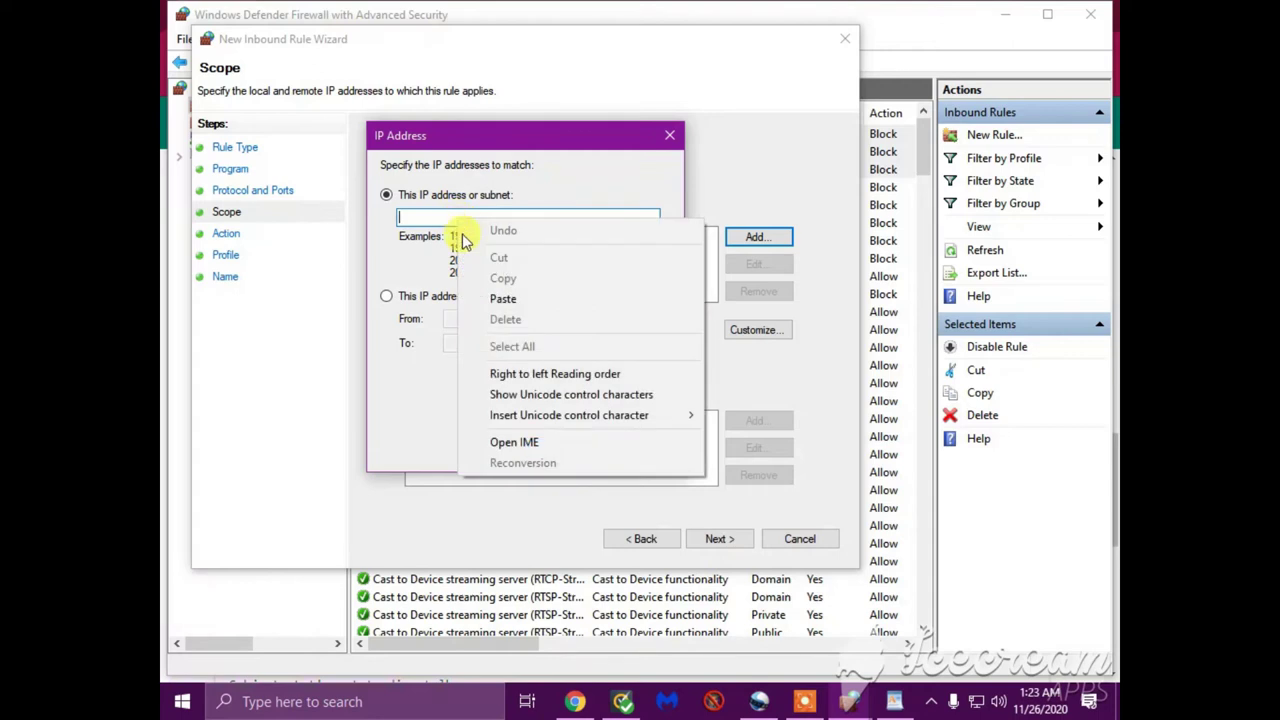
pyautogui.click(504, 299)
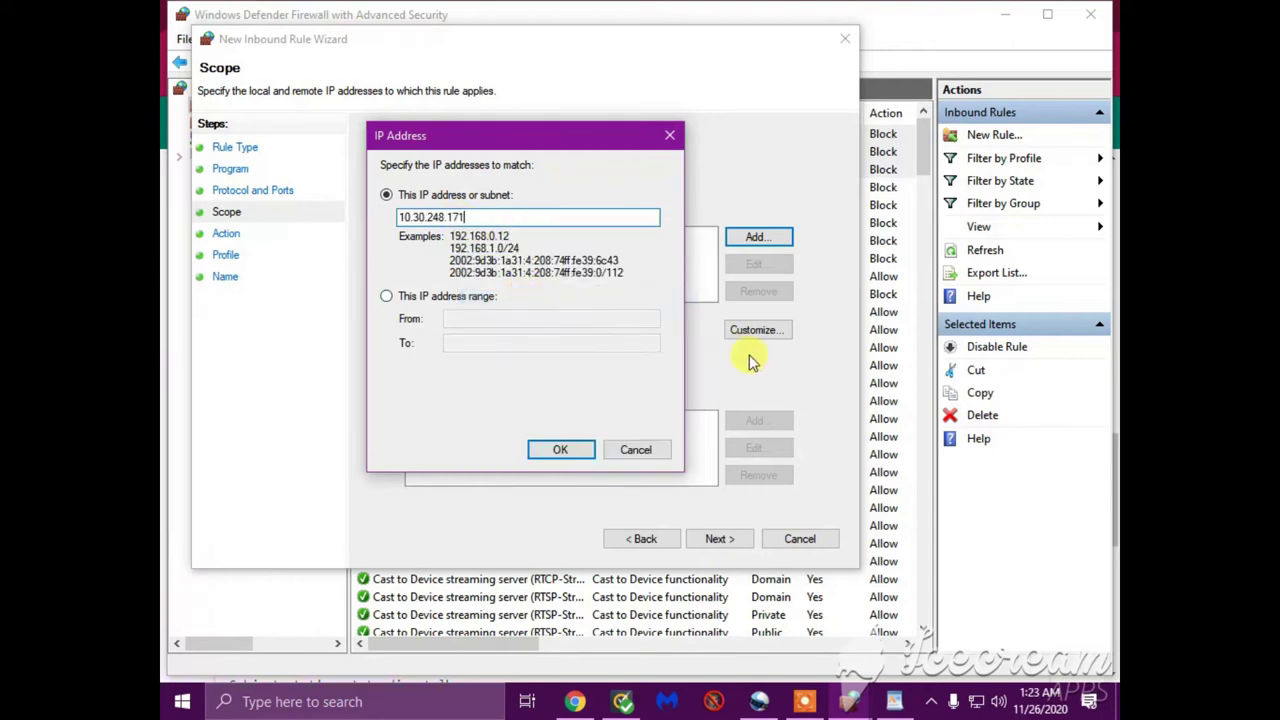
pyautogui.click(568, 456)
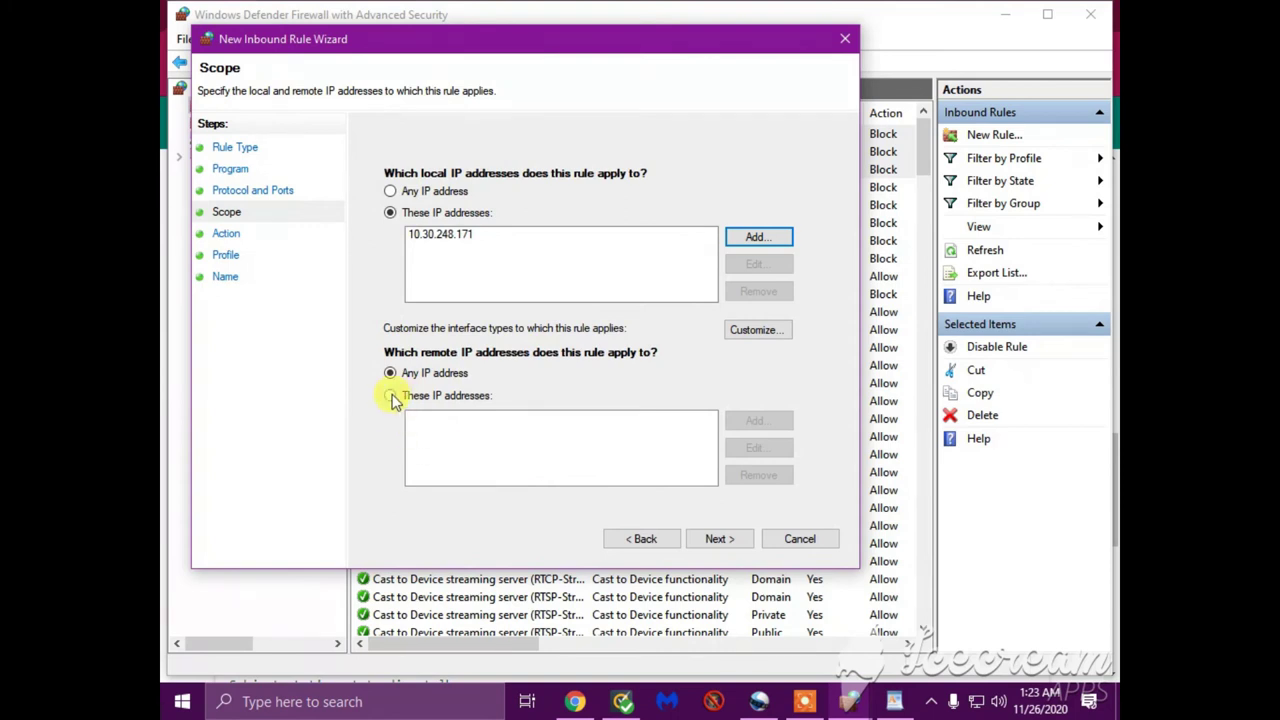
# - Limit the rule's remote scope to 10.30.248.171 as well and accept the scope settings
pyautogui.click(390, 396)
pyautogui.click(755, 421)
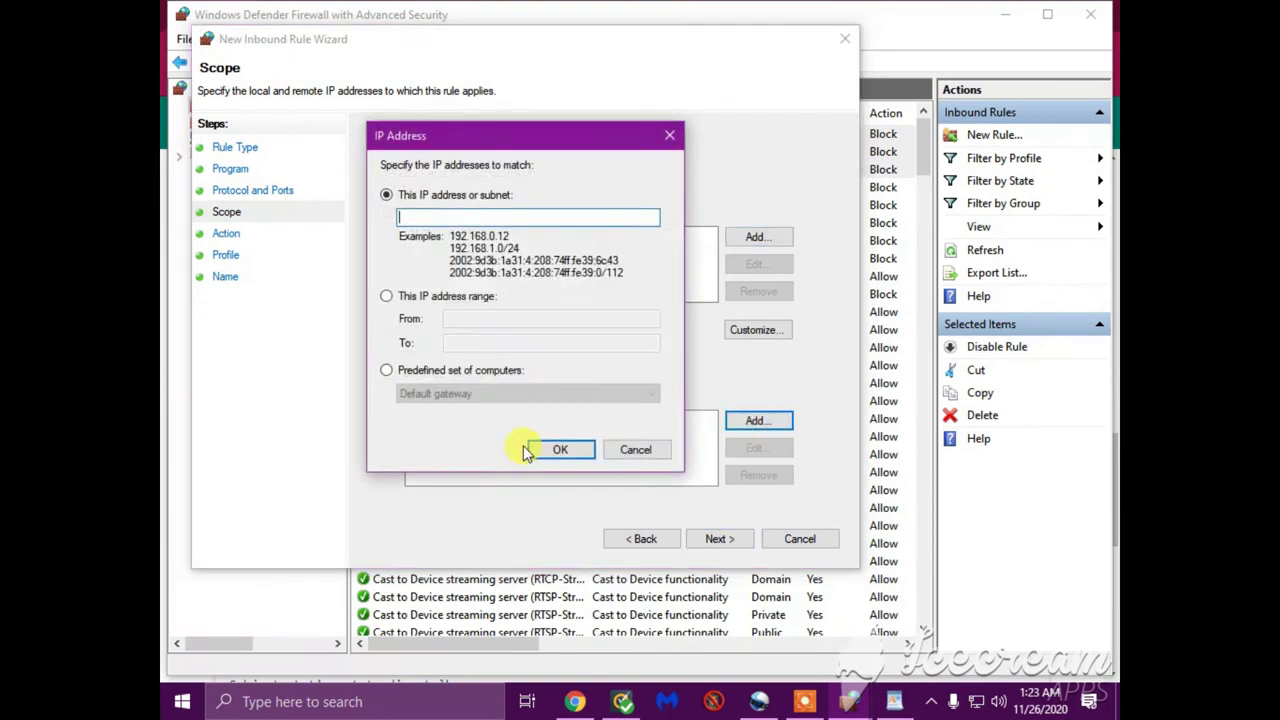
pyautogui.rightClick(450, 218)
pyautogui.click(497, 299)
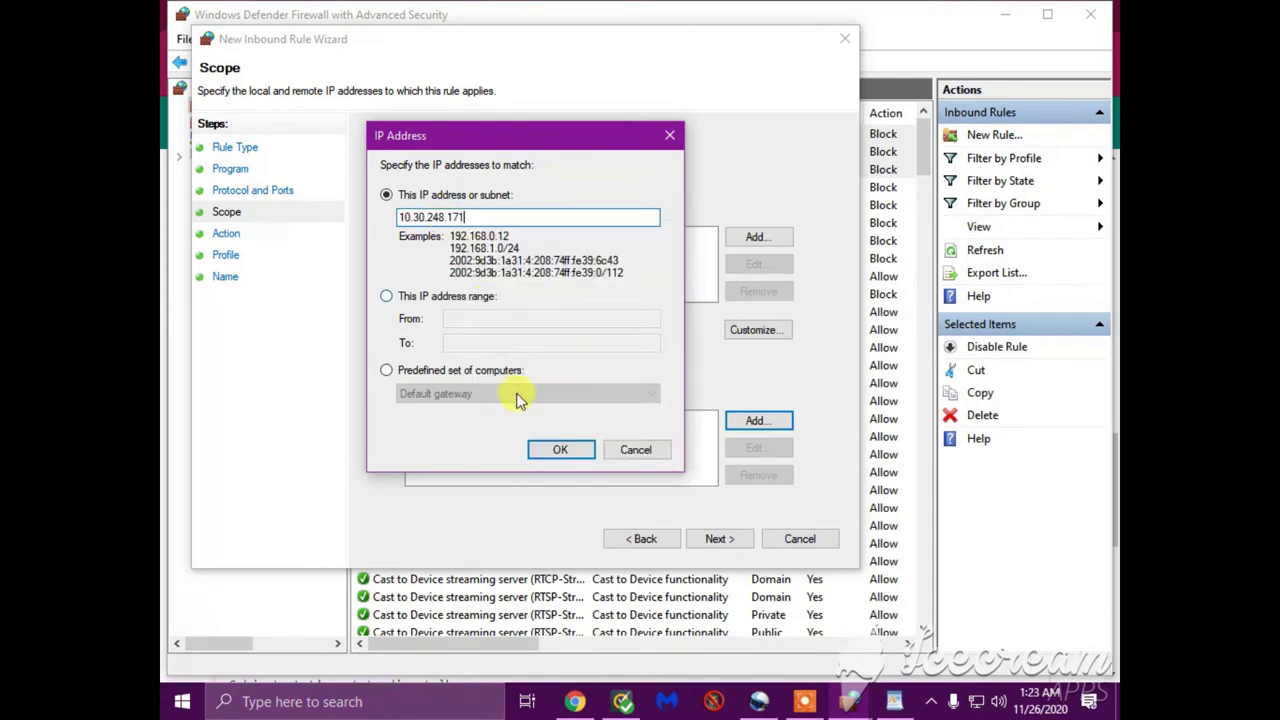
pyautogui.click(545, 452)
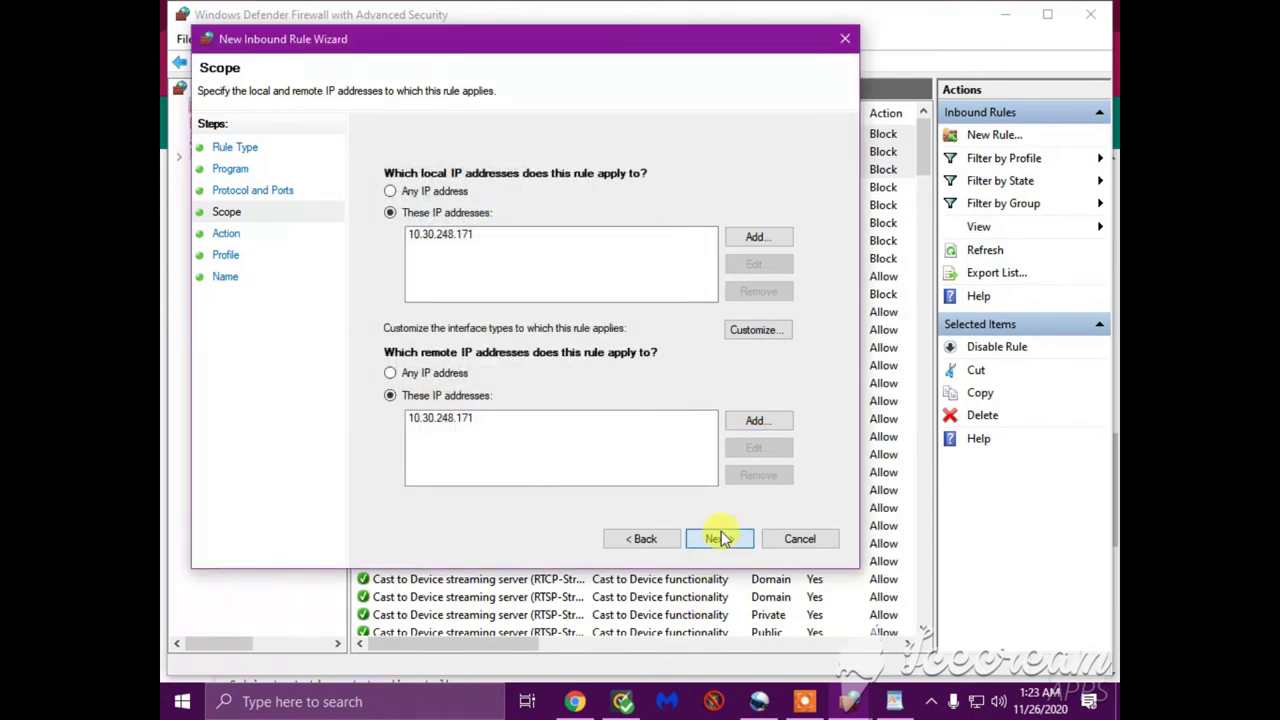
pyautogui.click(720, 539)
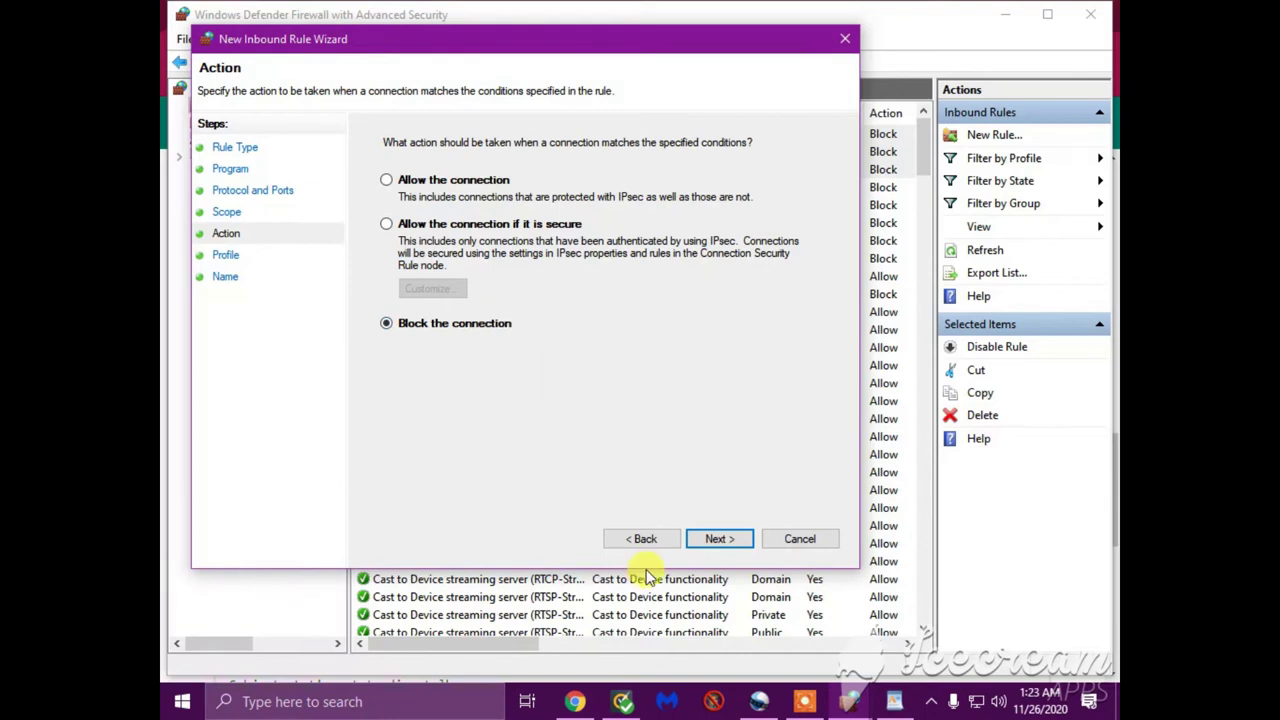
# - Block the connection for the Domain, Private and Public profiles and name the rule 10.30.248.171
pyautogui.click(718, 545)
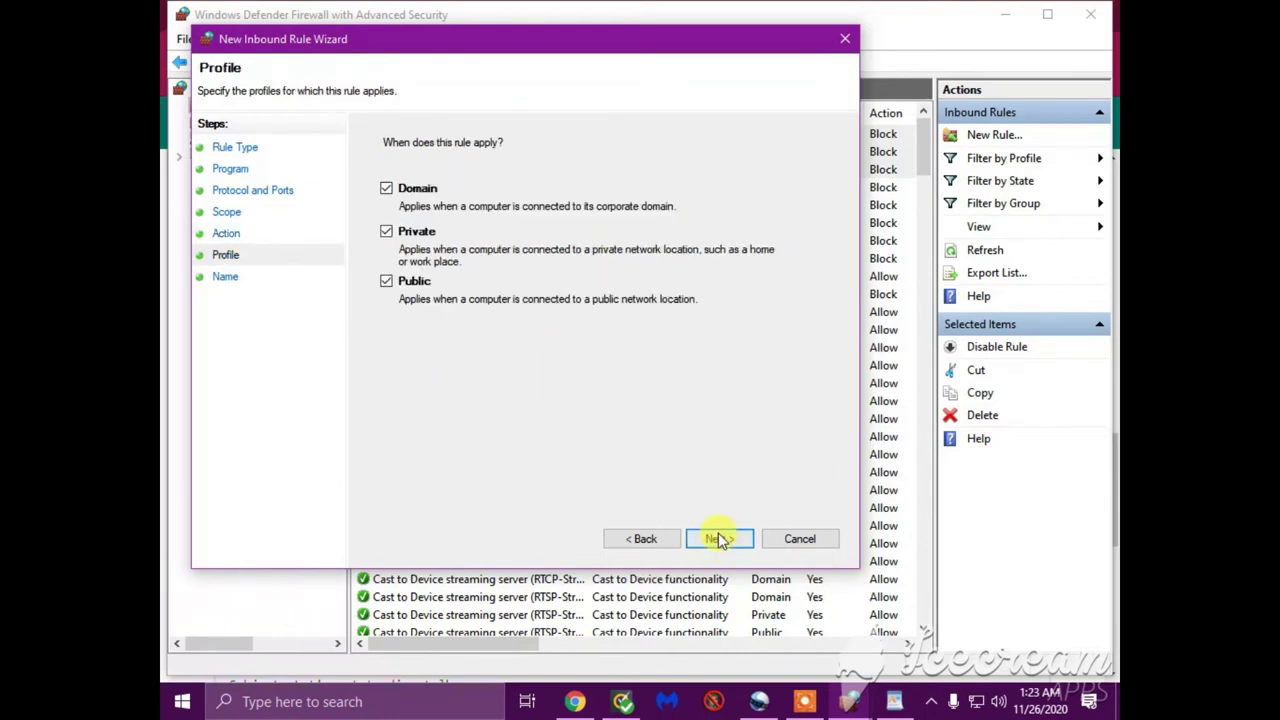
pyautogui.click(717, 537)
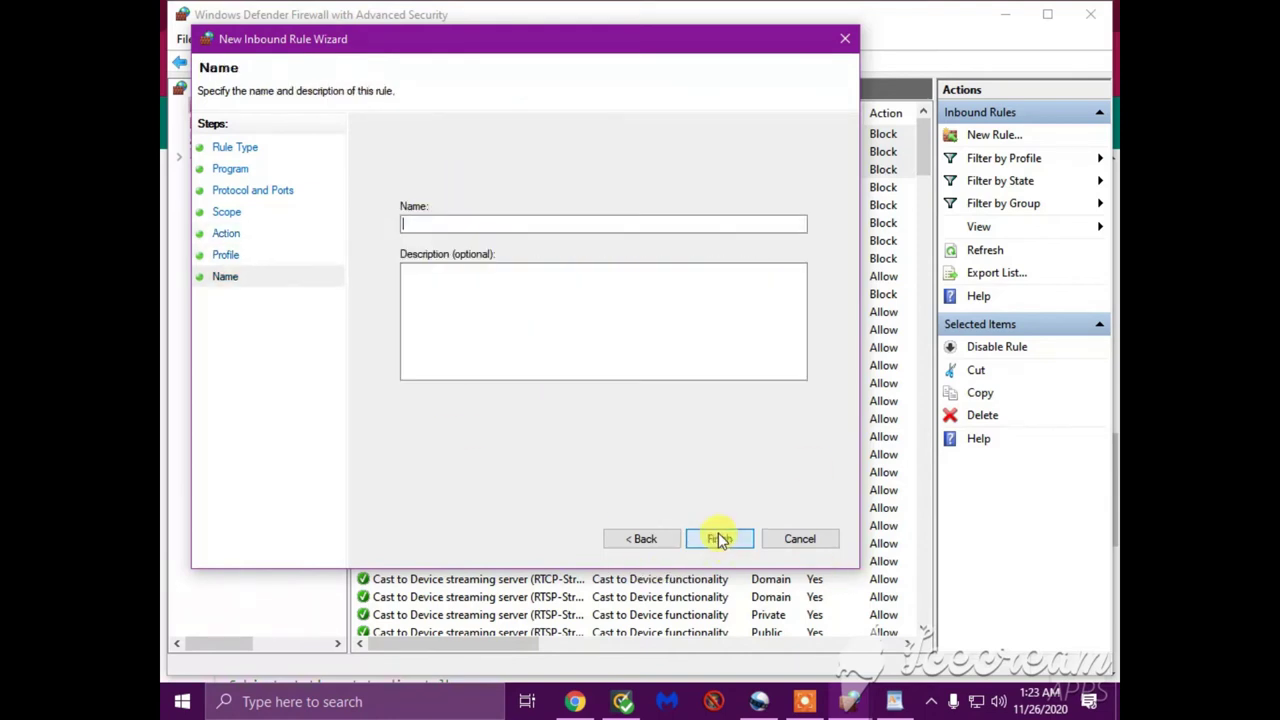
pyautogui.rightClick(461, 224)
pyautogui.click(510, 303)
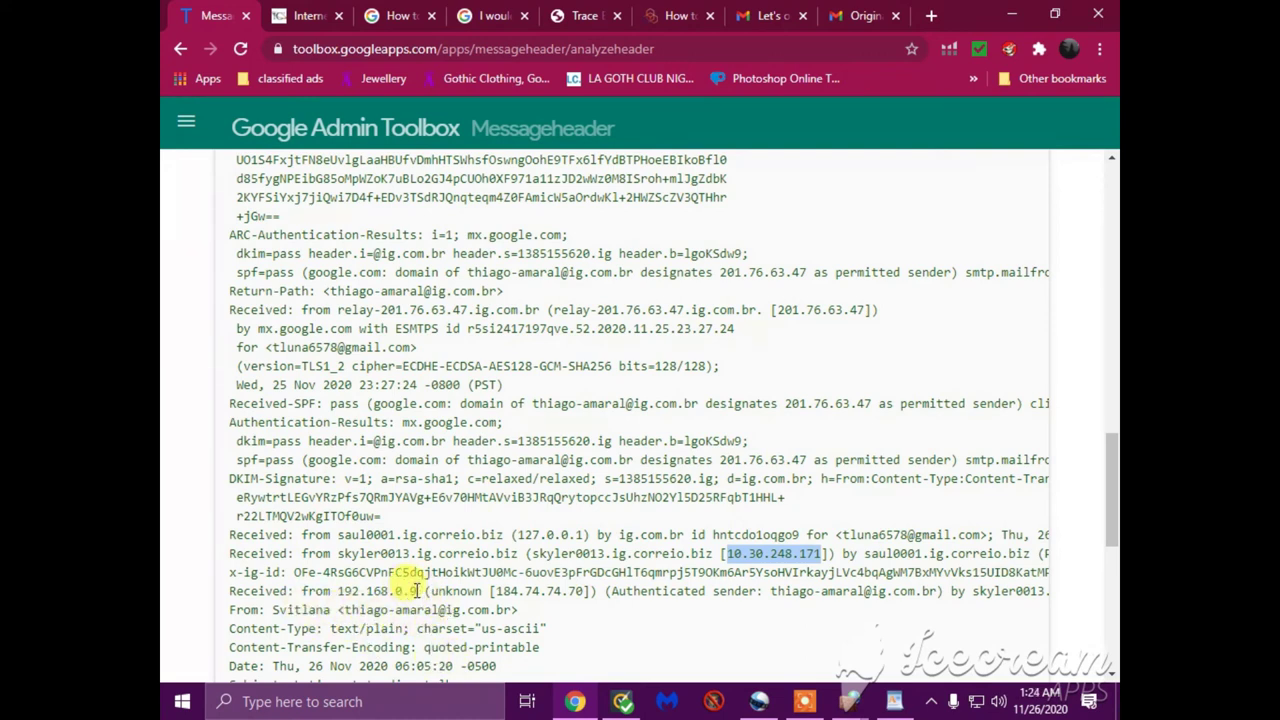
# - Copy the IP address 192.168.0.9 from the last Received line of the message header
pyautogui.moveTo(415, 591); pyautogui.dragTo(337, 591)
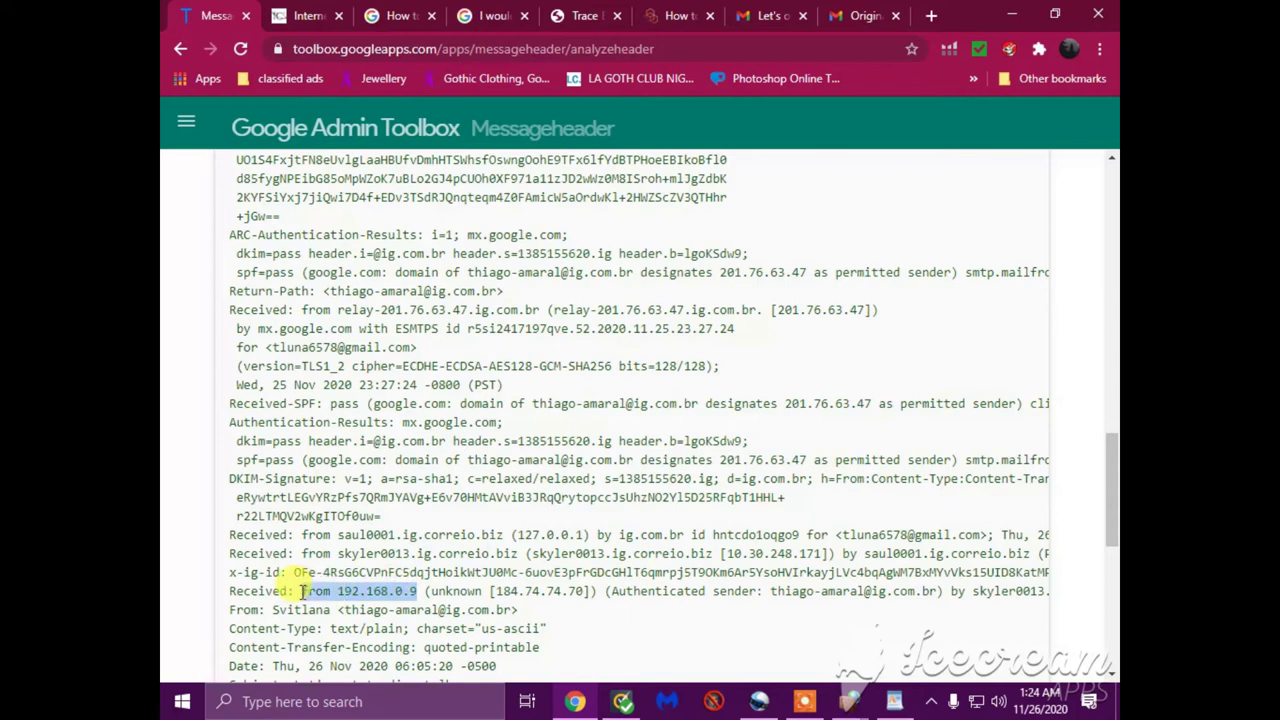
pyautogui.rightClick(377, 590)
pyautogui.click(415, 494)
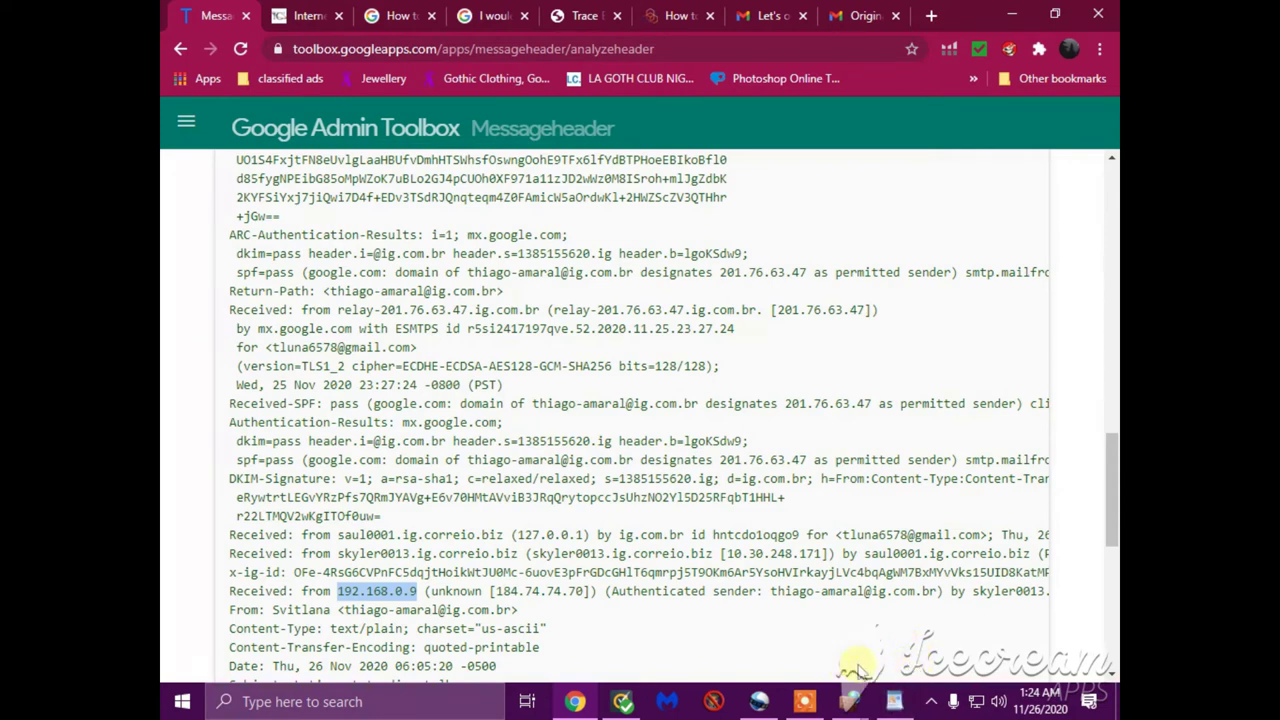
# - Switch to Windows Defender Firewall with Advanced Security and start a custom inbound rule for all programs and any protocol
pyautogui.moveTo(850, 701)
pyautogui.click(765, 583)
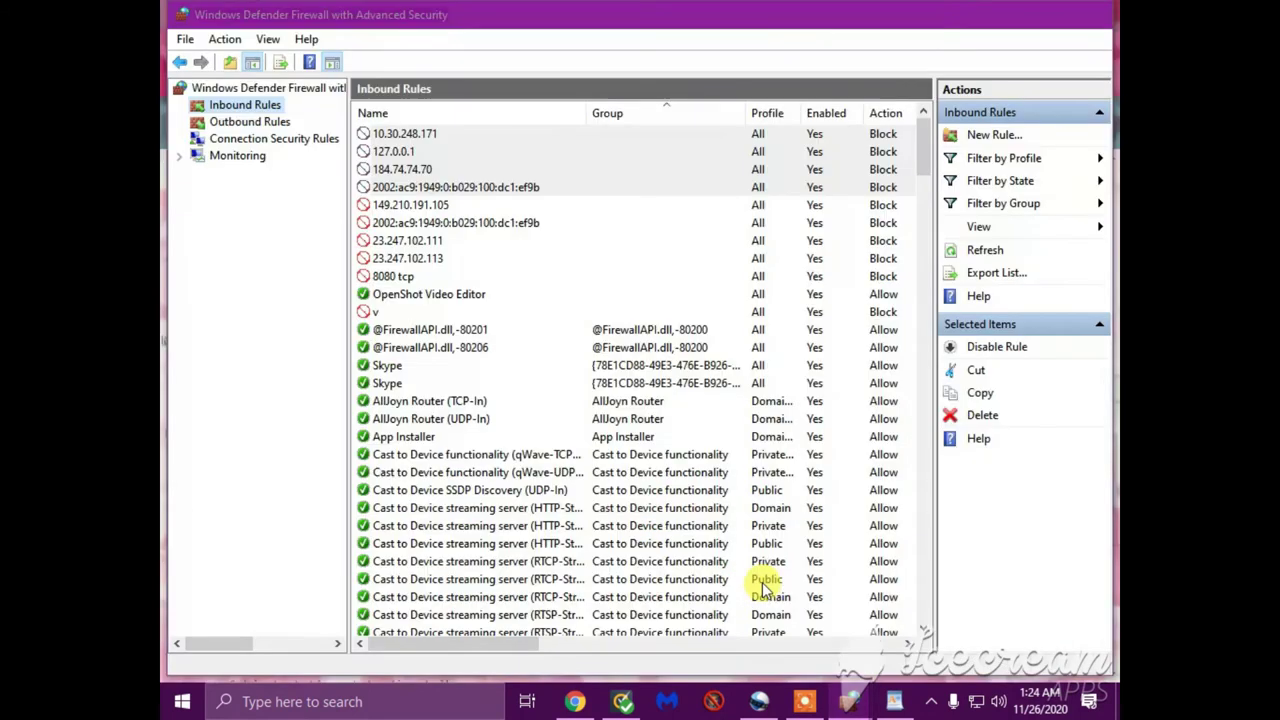
pyautogui.click(995, 134)
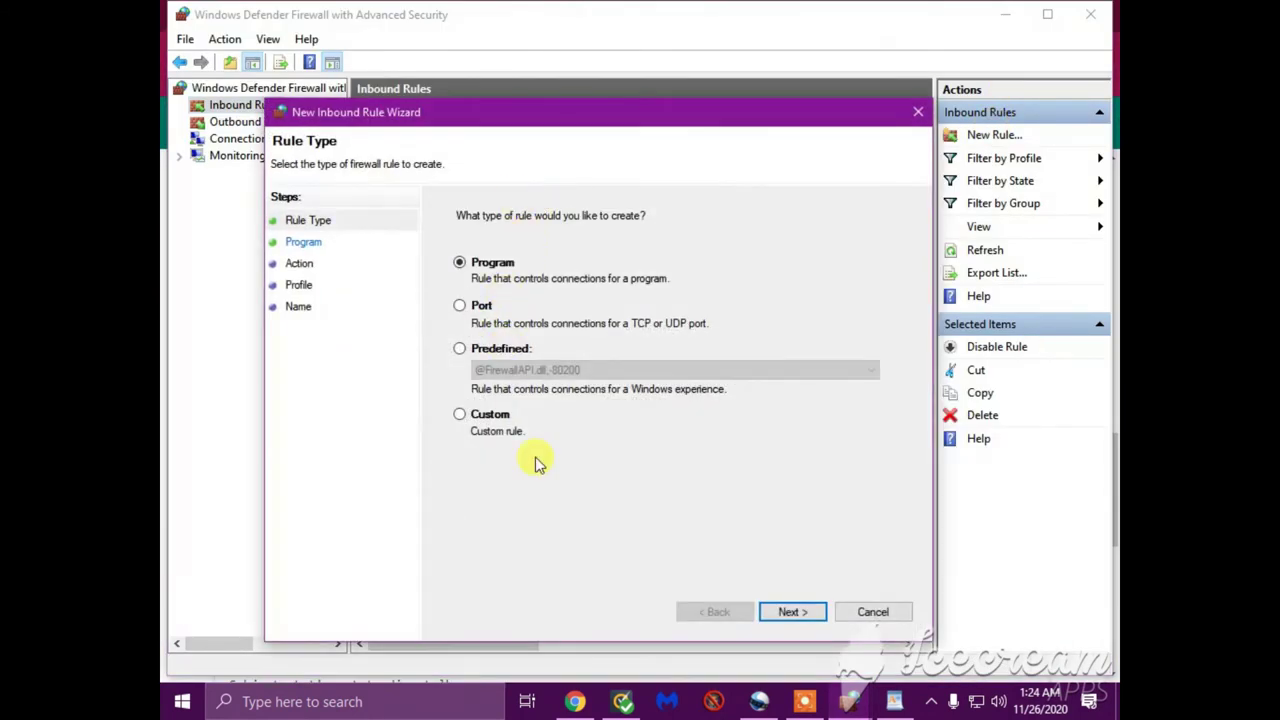
pyautogui.click(467, 427)
pyautogui.click(785, 614)
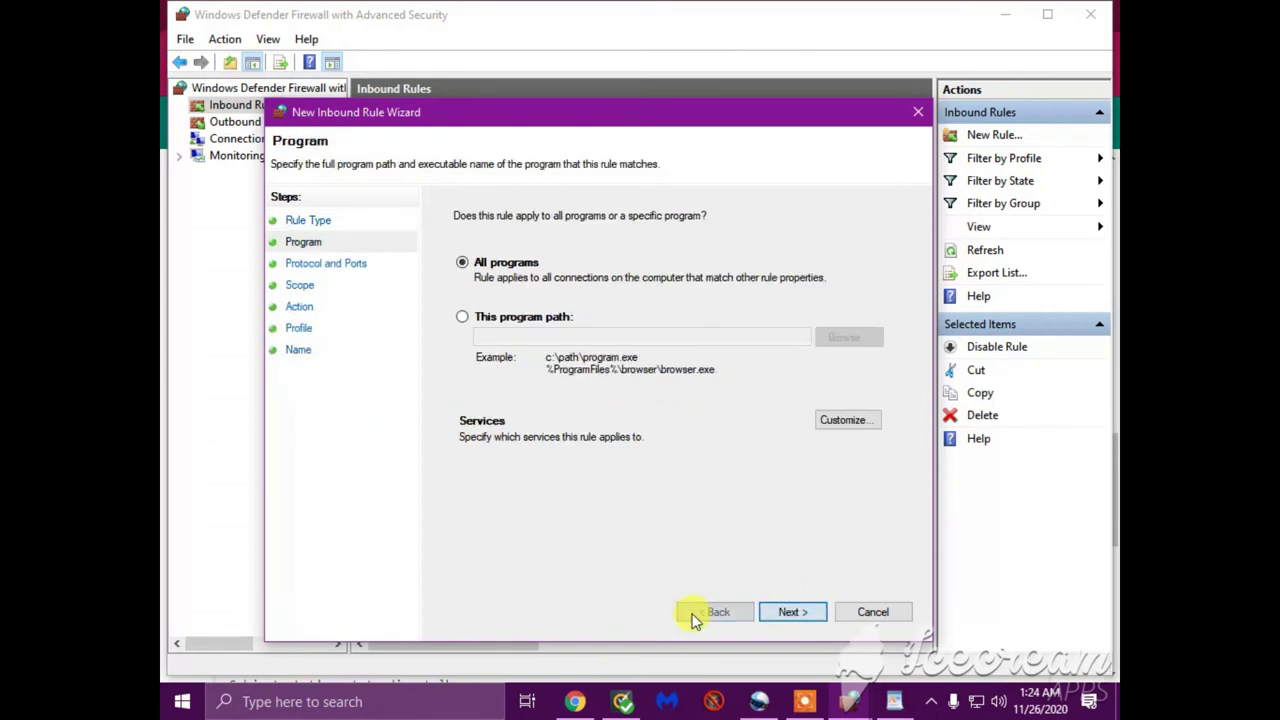
pyautogui.click(794, 613)
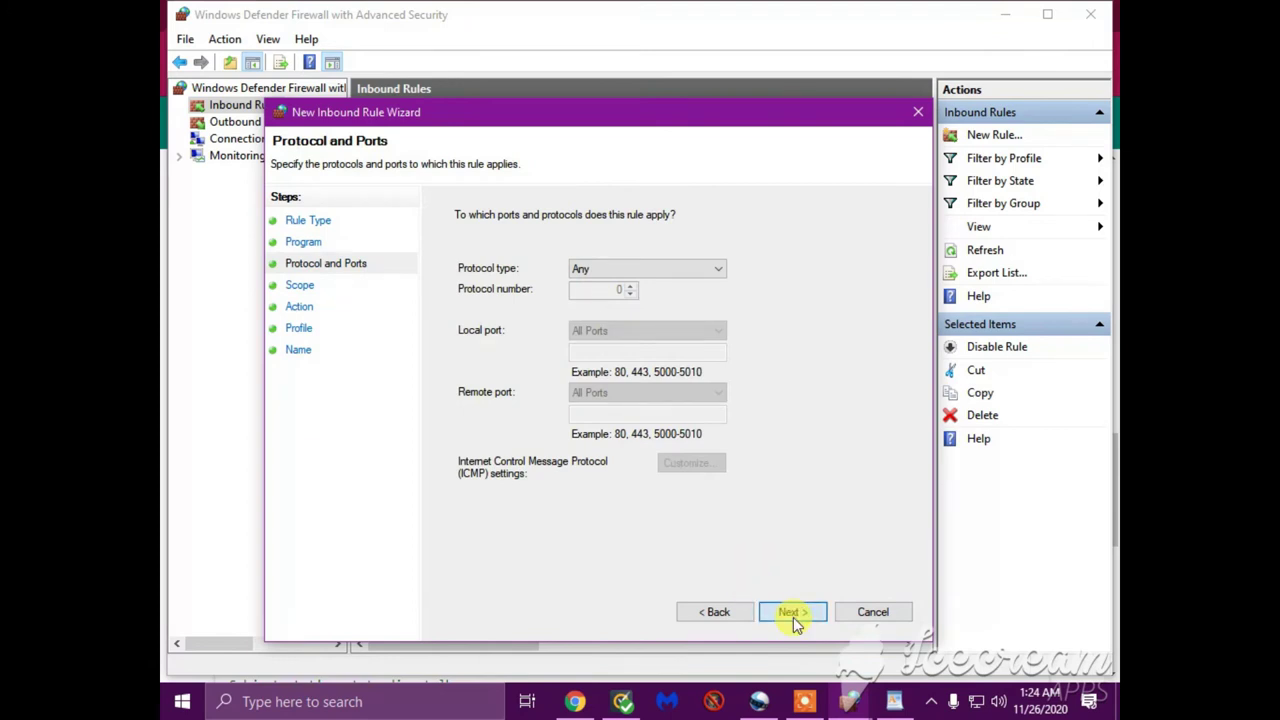
pyautogui.click(793, 615)
# - Restrict both local and remote scopes to specific addresses and add 192.168.0.9 to the local list
pyautogui.click(463, 287)
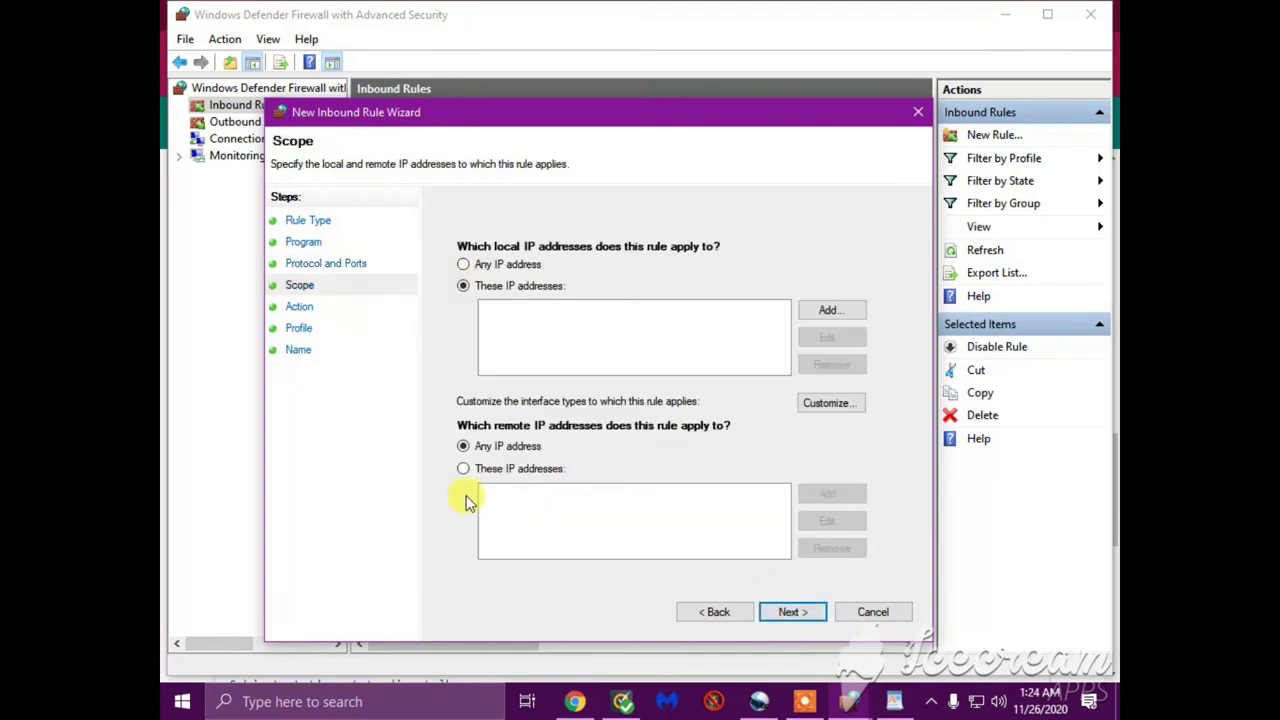
pyautogui.click(464, 470)
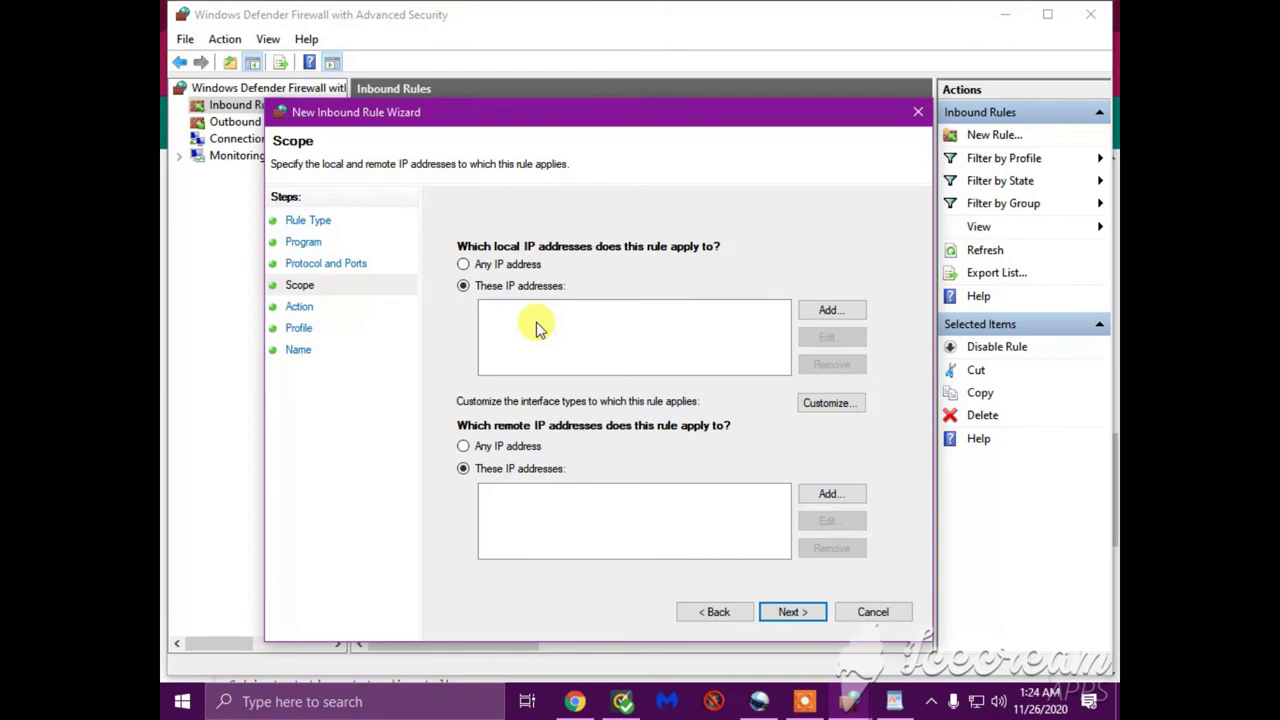
pyautogui.click(826, 313)
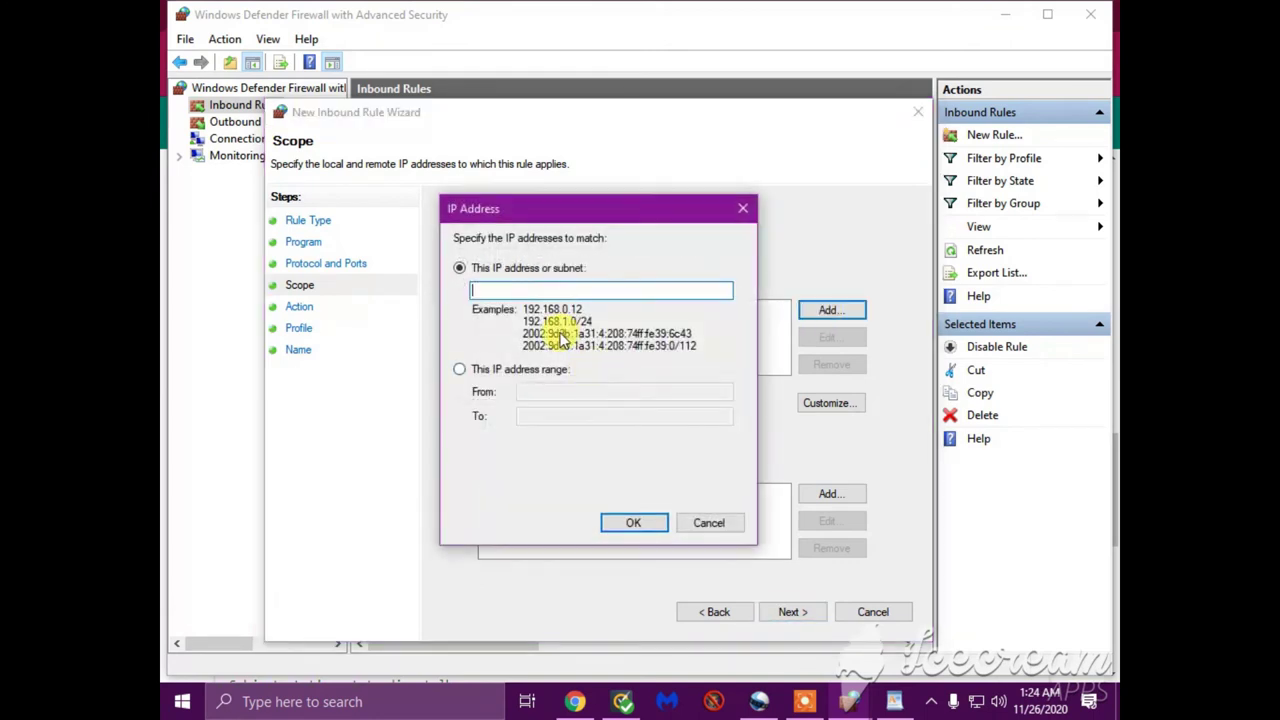
pyautogui.rightClick(513, 289)
pyautogui.click(557, 369)
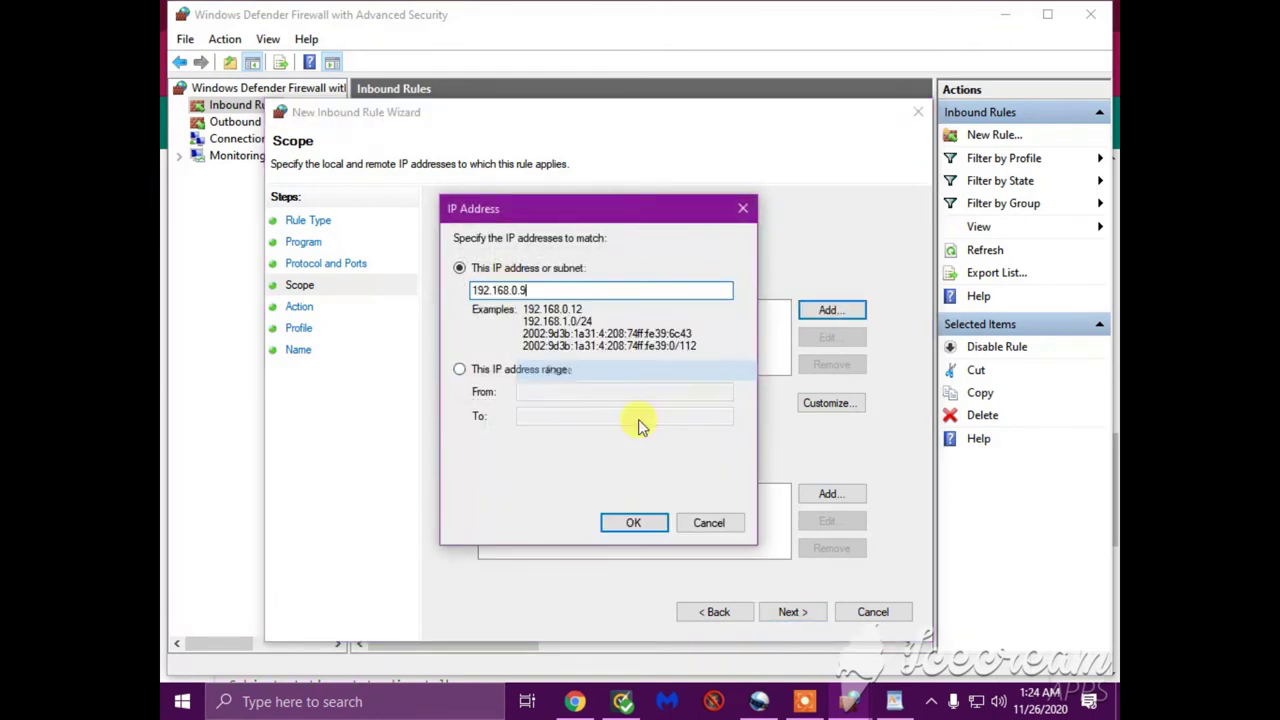
pyautogui.click(645, 525)
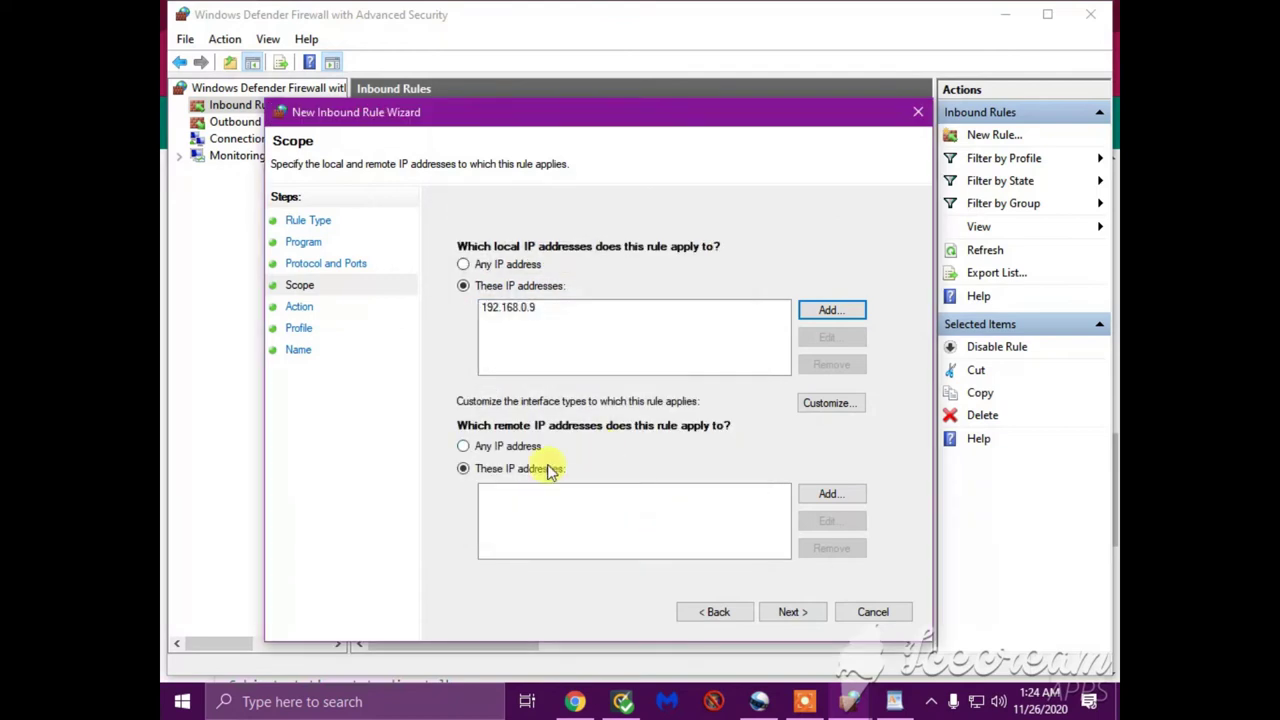
# - Add 192.168.0.9 to the rule's remote IP addresses and accept the scope settings
pyautogui.click(855, 493)
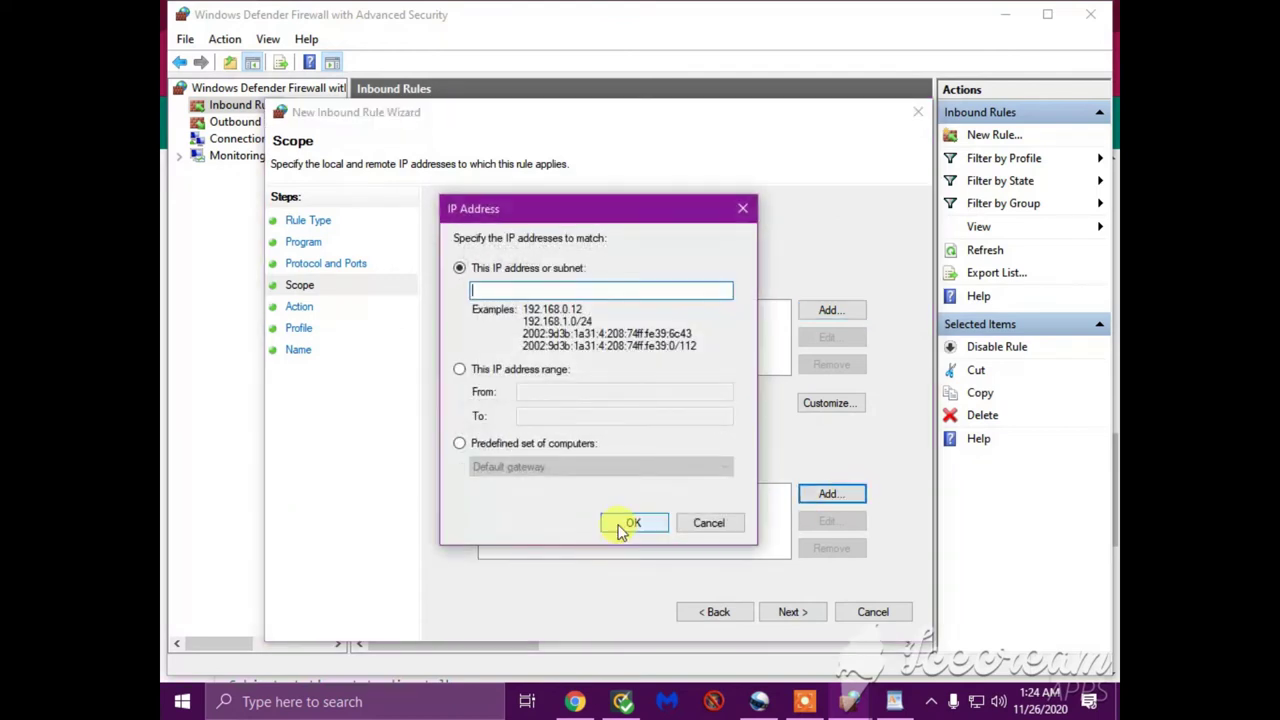
pyautogui.rightClick(490, 288)
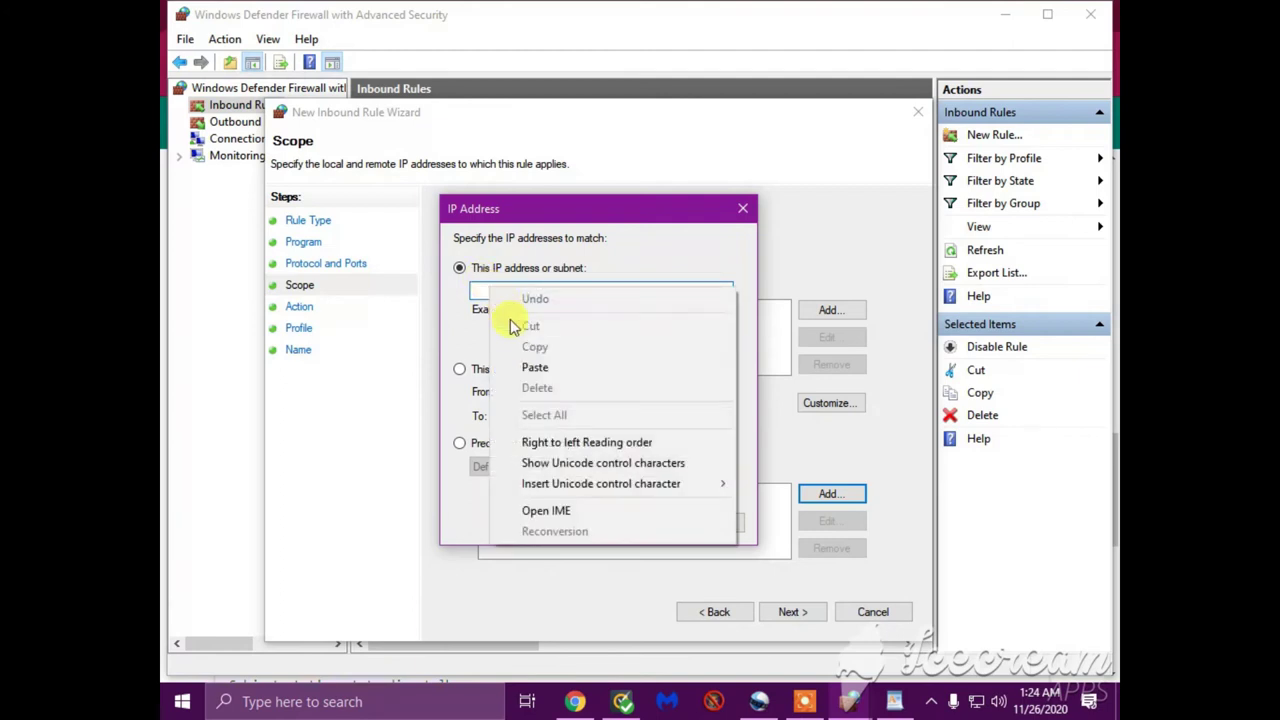
pyautogui.click(536, 369)
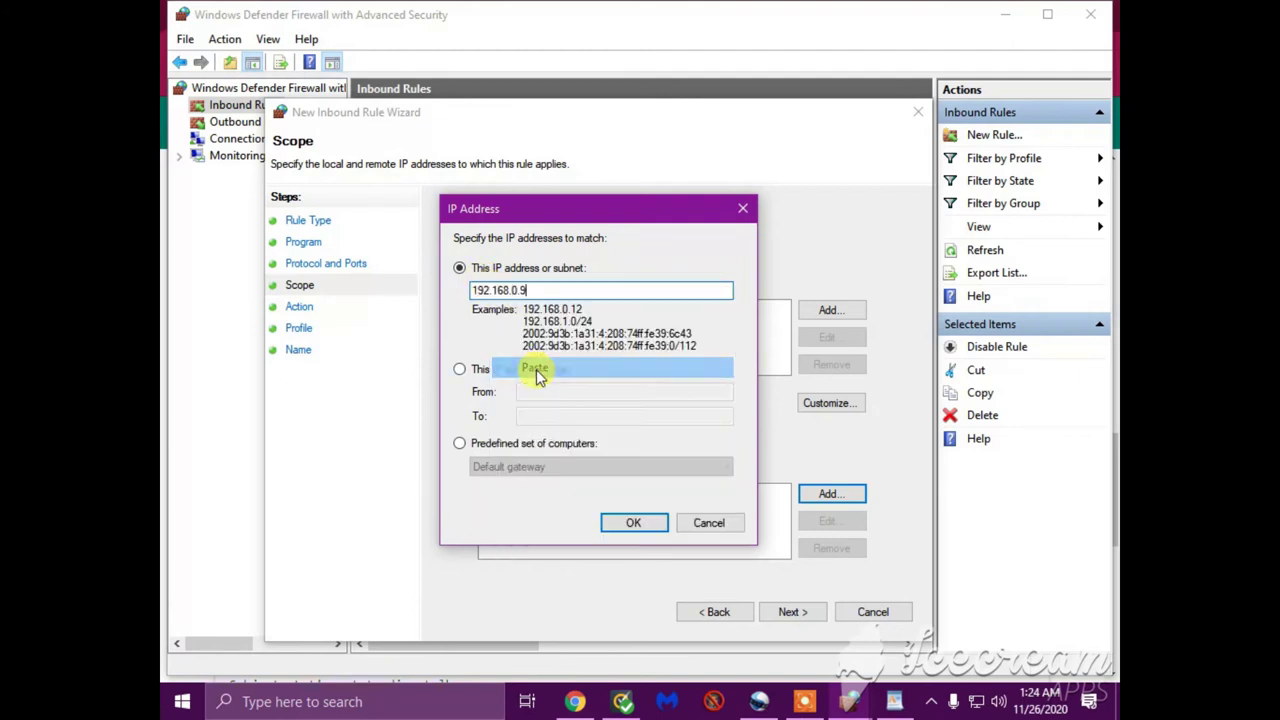
pyautogui.click(634, 526)
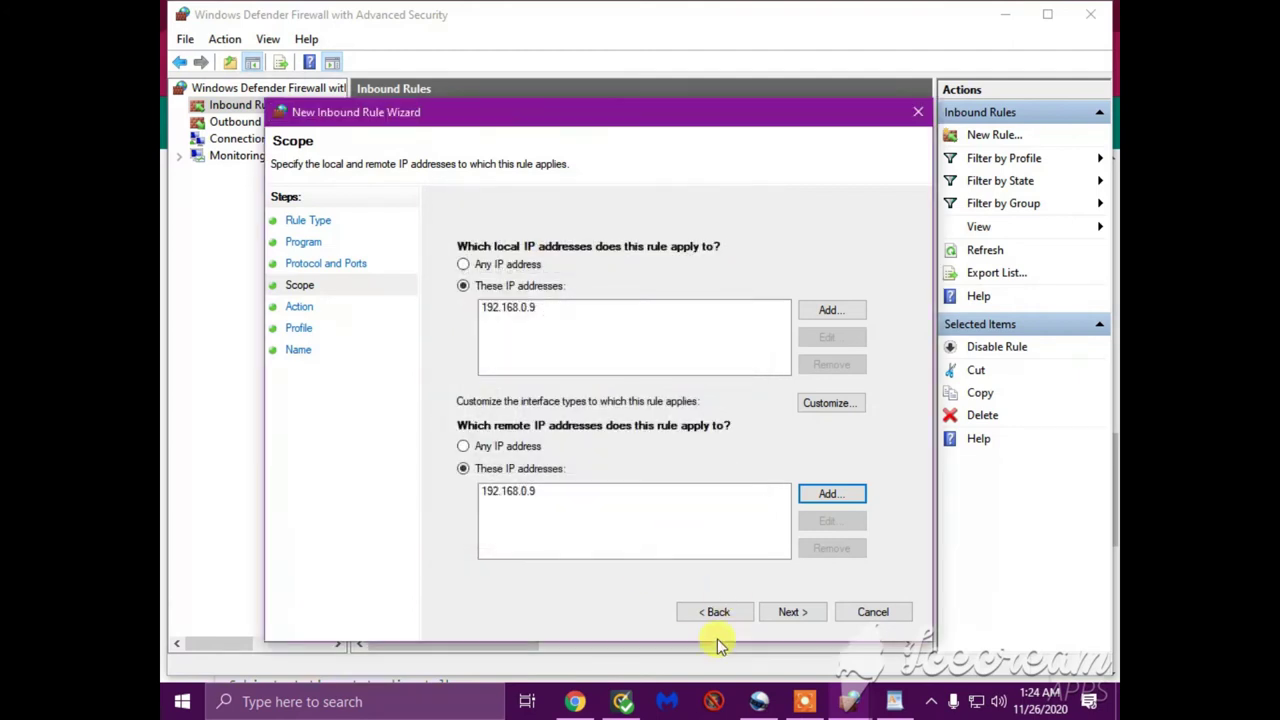
pyautogui.click(790, 612)
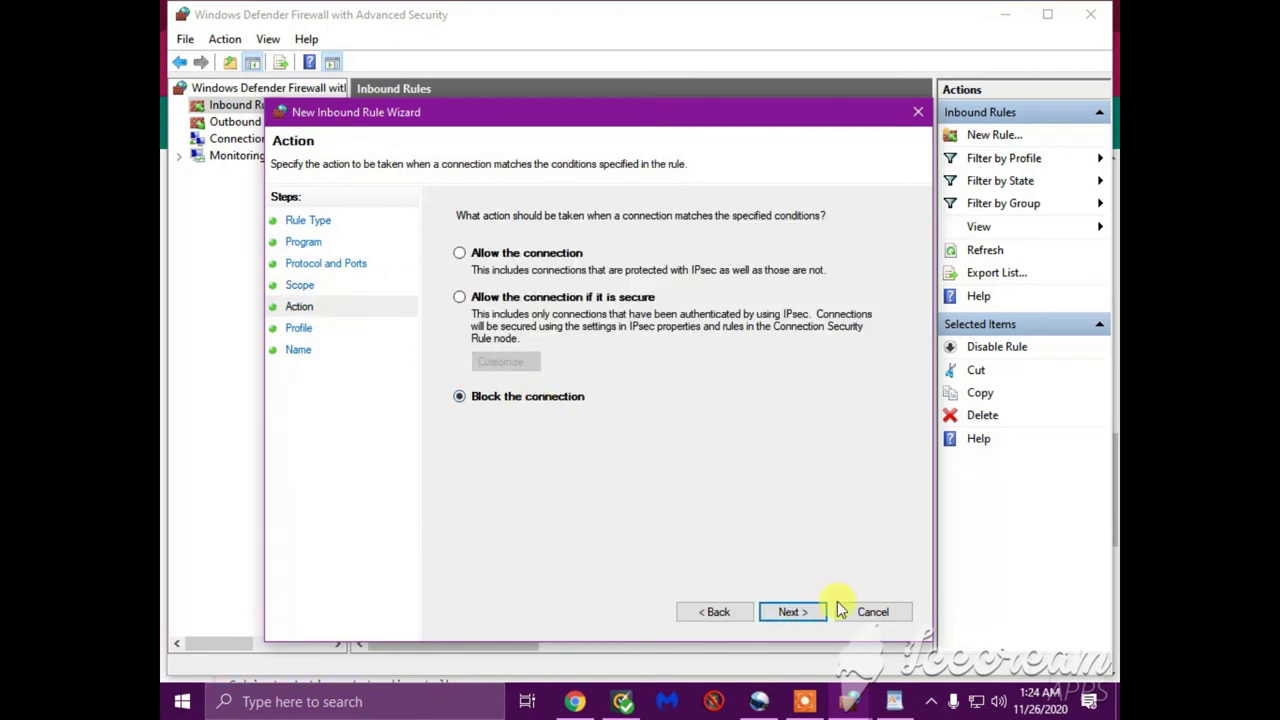
# - Keep the block action for the Domain, Private and Public profiles and name the rule 192.168.0.9
pyautogui.click(787, 616)
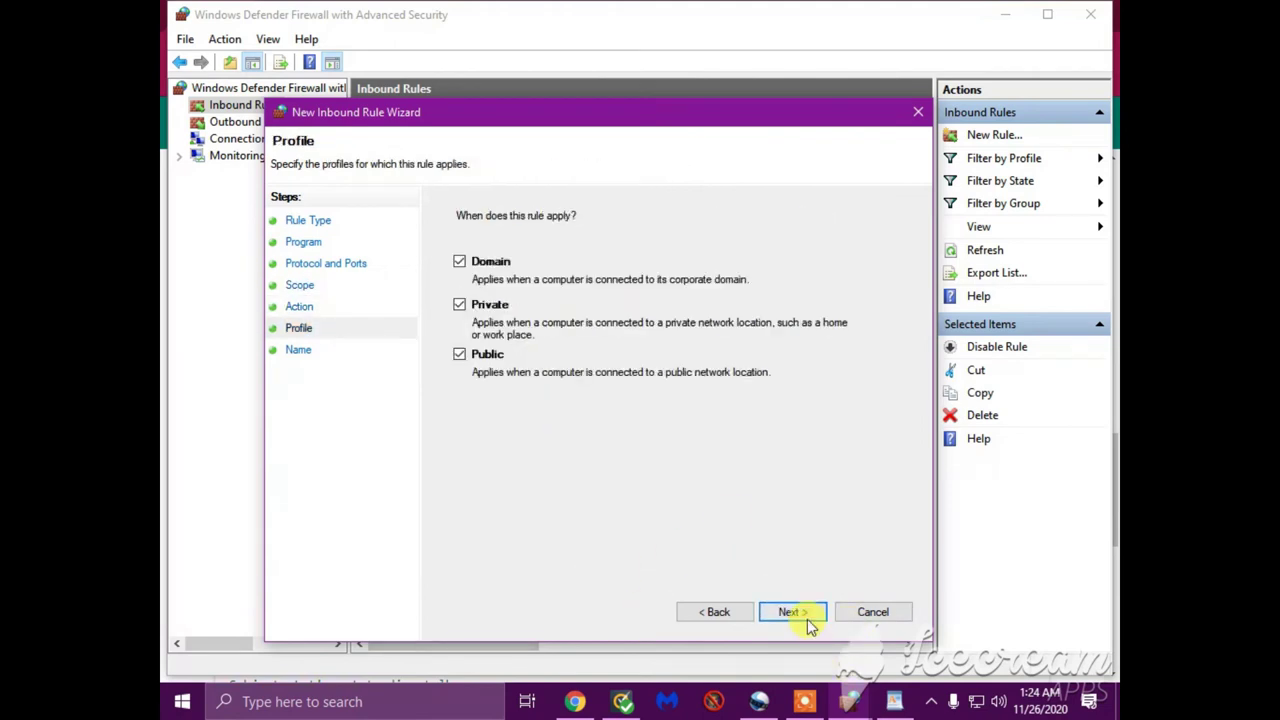
pyautogui.click(790, 612)
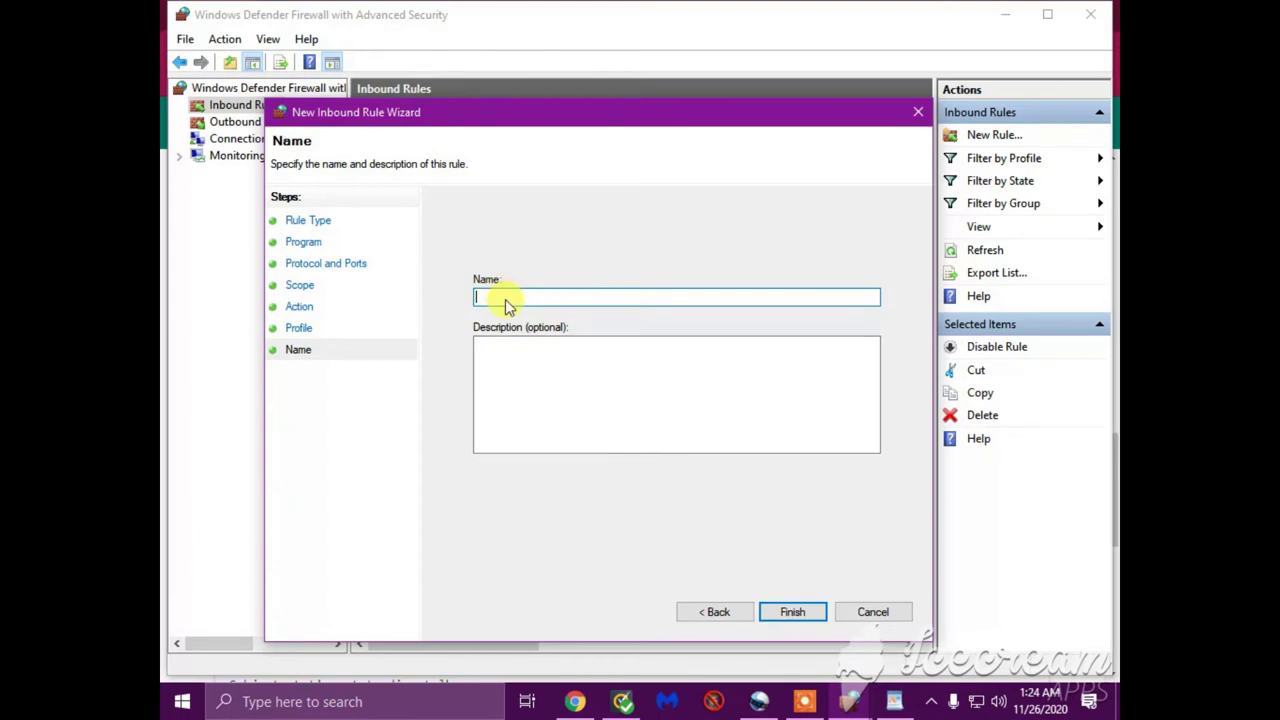
pyautogui.rightClick(505, 299)
pyautogui.click(549, 383)
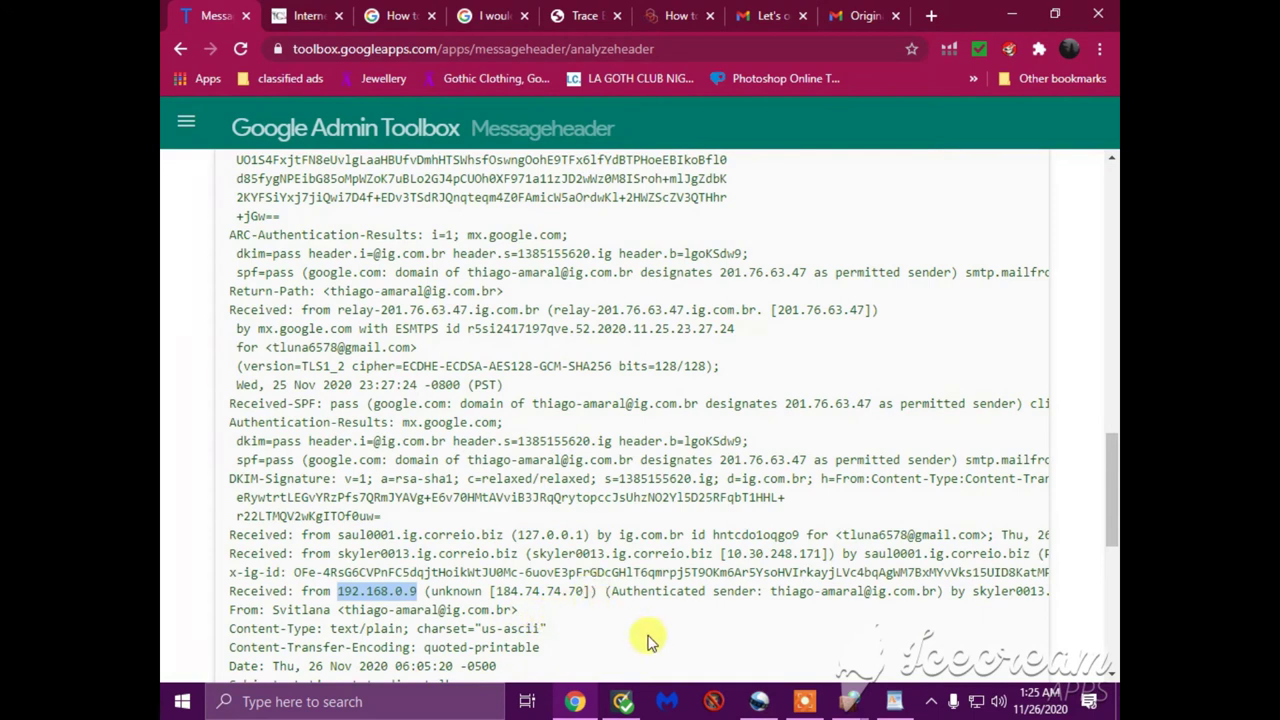
pyautogui.scroll(-2, 683, 612)
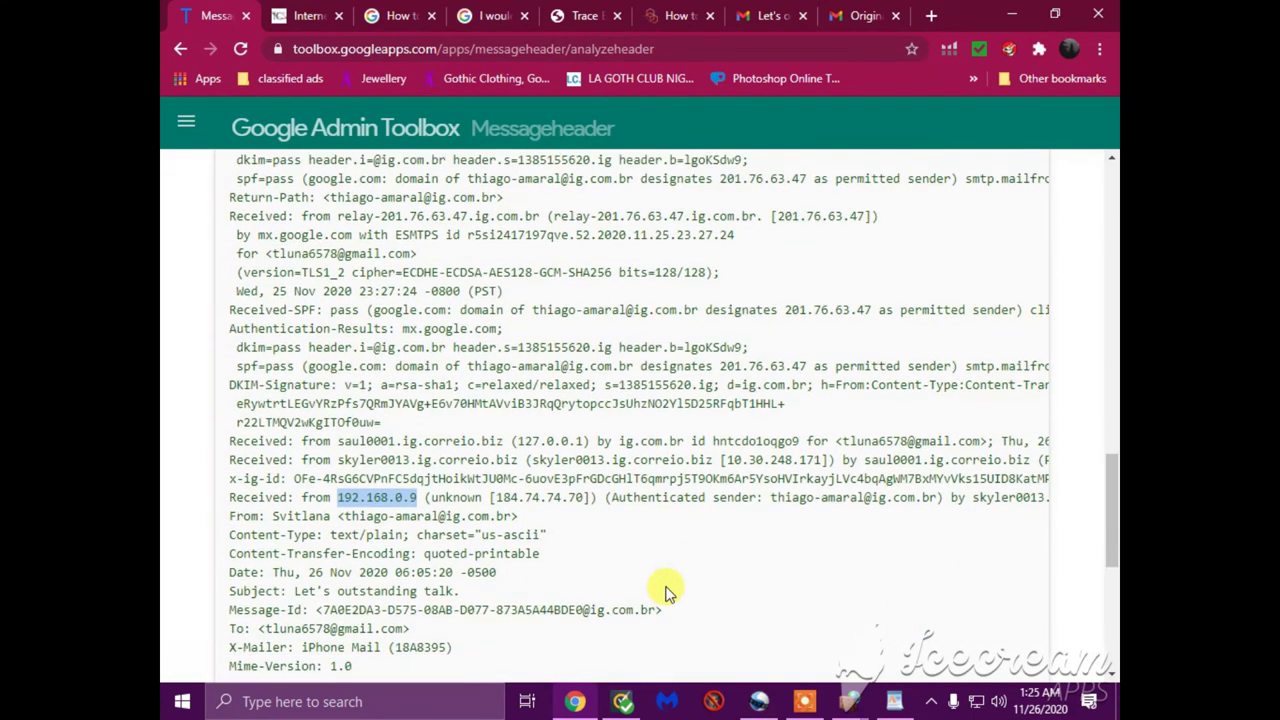
pyautogui.scroll(-2, 668, 590)
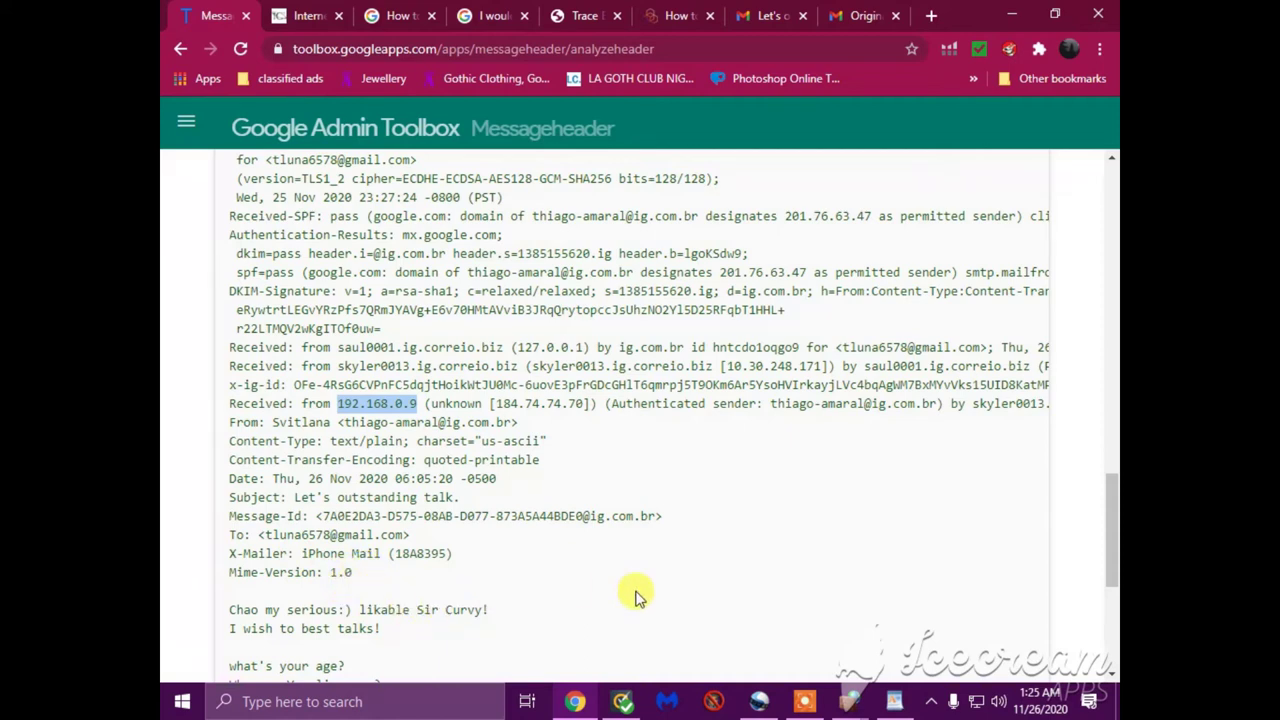
pyautogui.scroll(-3, 806, 614)
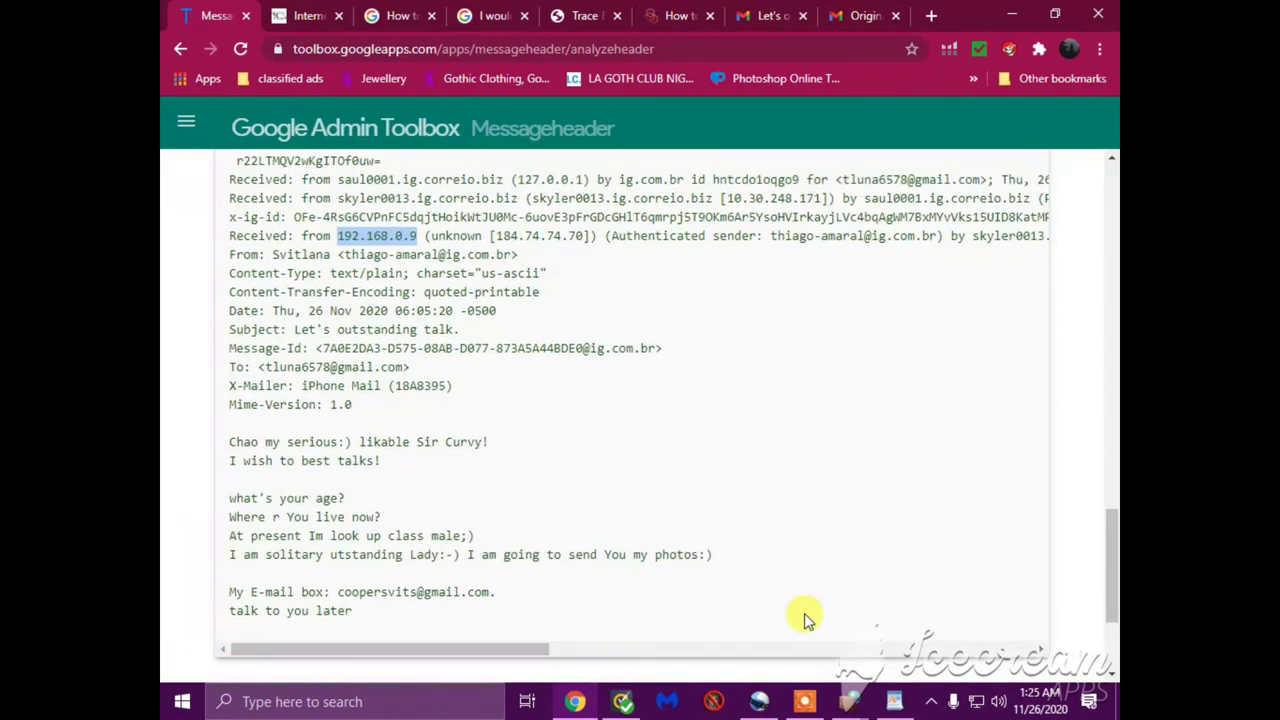
pyautogui.click(803, 703)
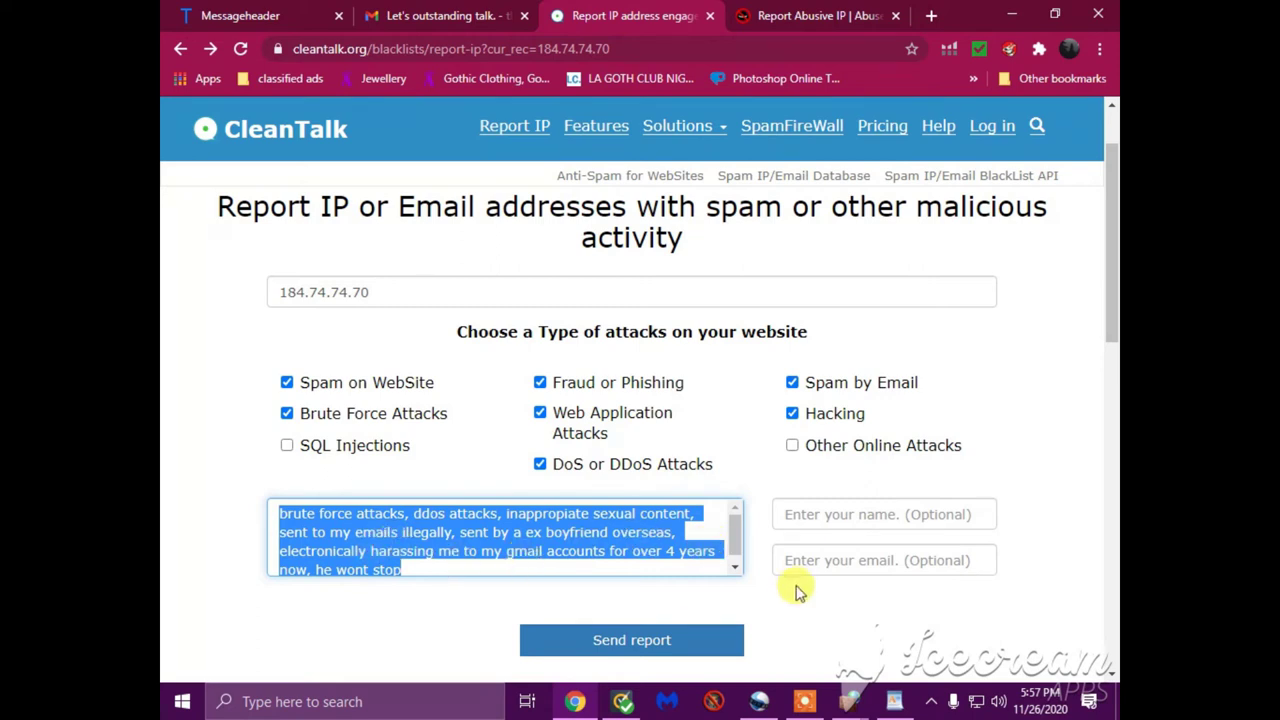
# - Submit the completed CleanTalk abuse report for the IP address 184.74.74.70
pyautogui.scroll(-1, 625, 610)
pyautogui.scroll(-1, 625, 610)
pyautogui.click(612, 455)
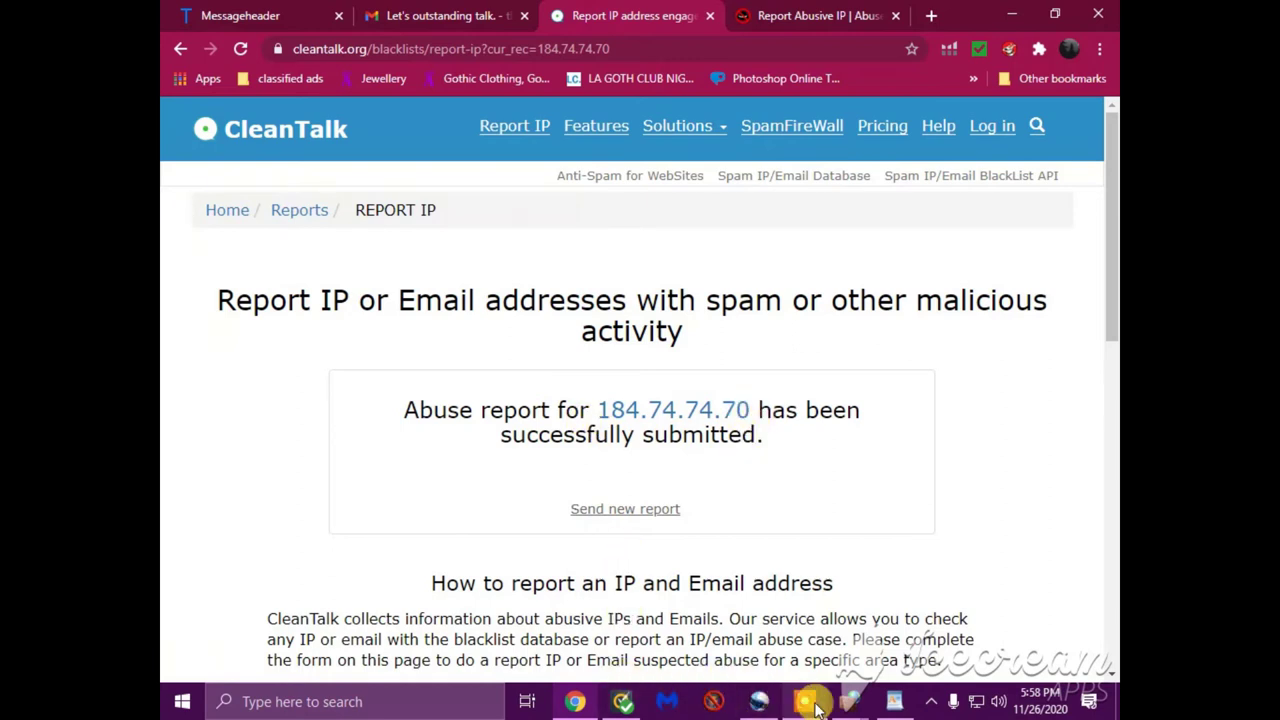
pyautogui.click(806, 703)
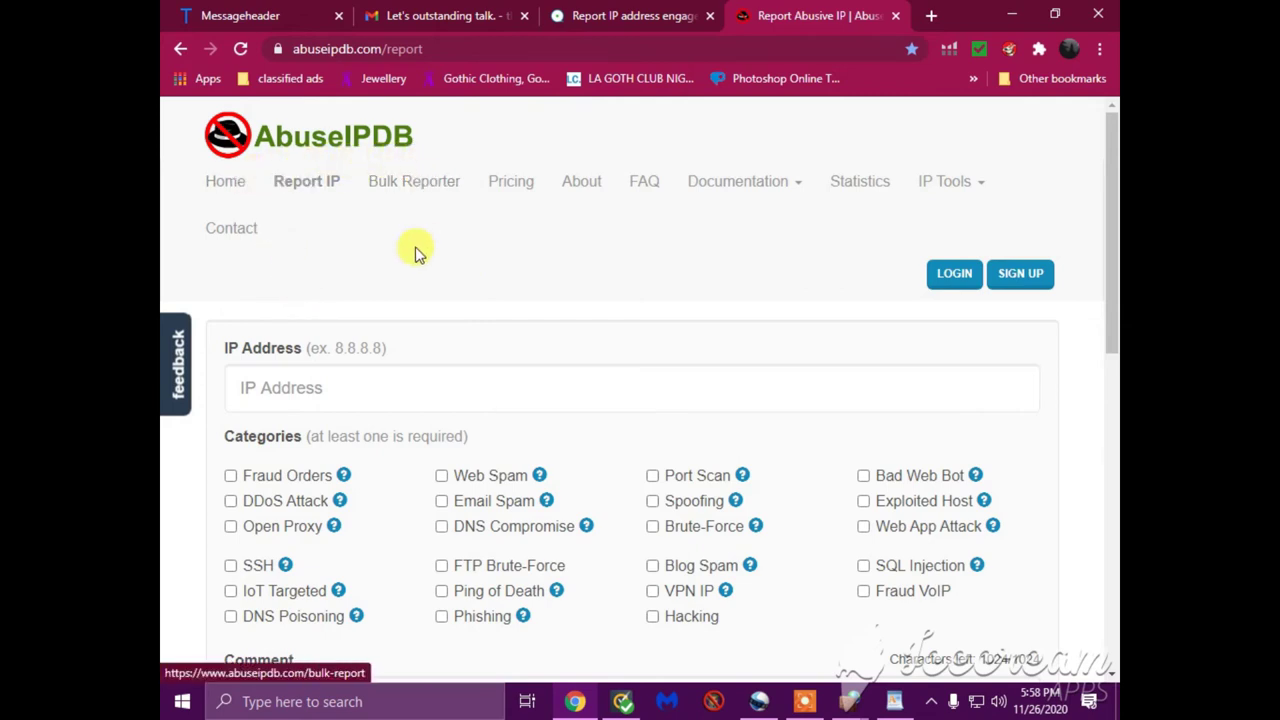
# - Paste the copied abuse description starting "brute force attacks, ddos attacks" into the comment of the AbuseIPDB report
pyautogui.scroll(-1, 322, 240)
pyautogui.rightClick(314, 298)
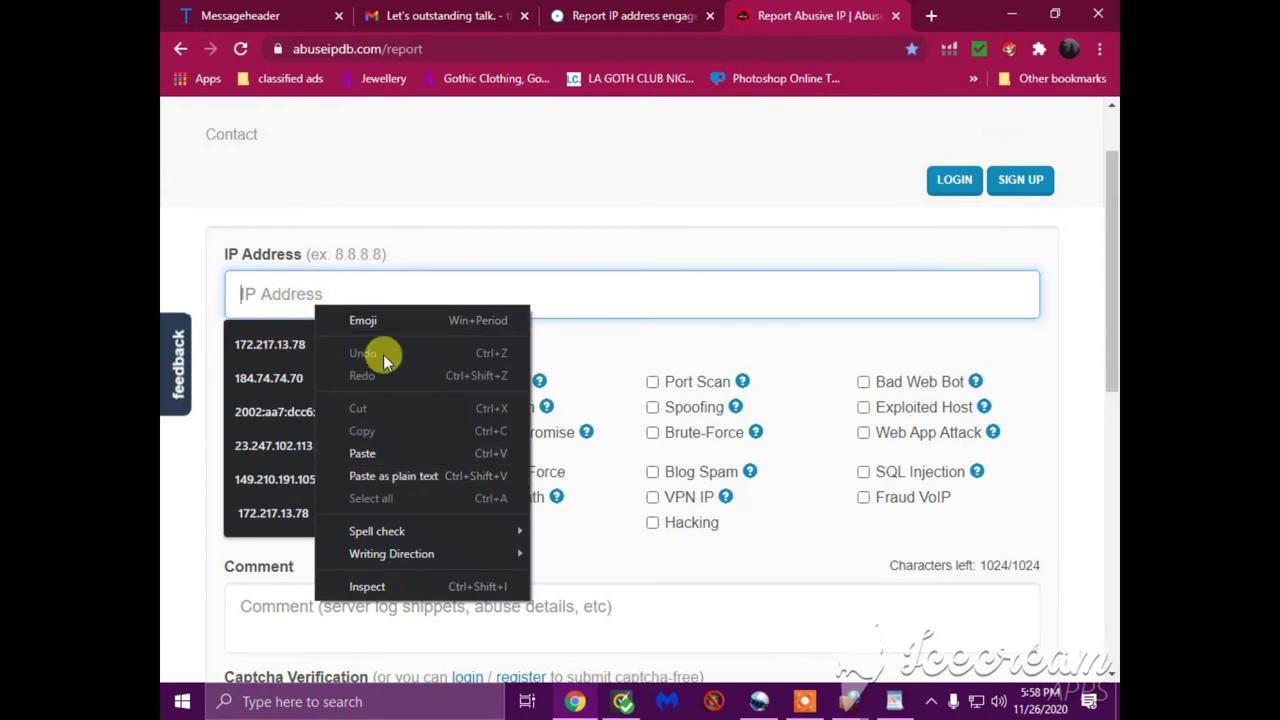
pyautogui.click(470, 208)
pyautogui.scroll(-1, 310, 610)
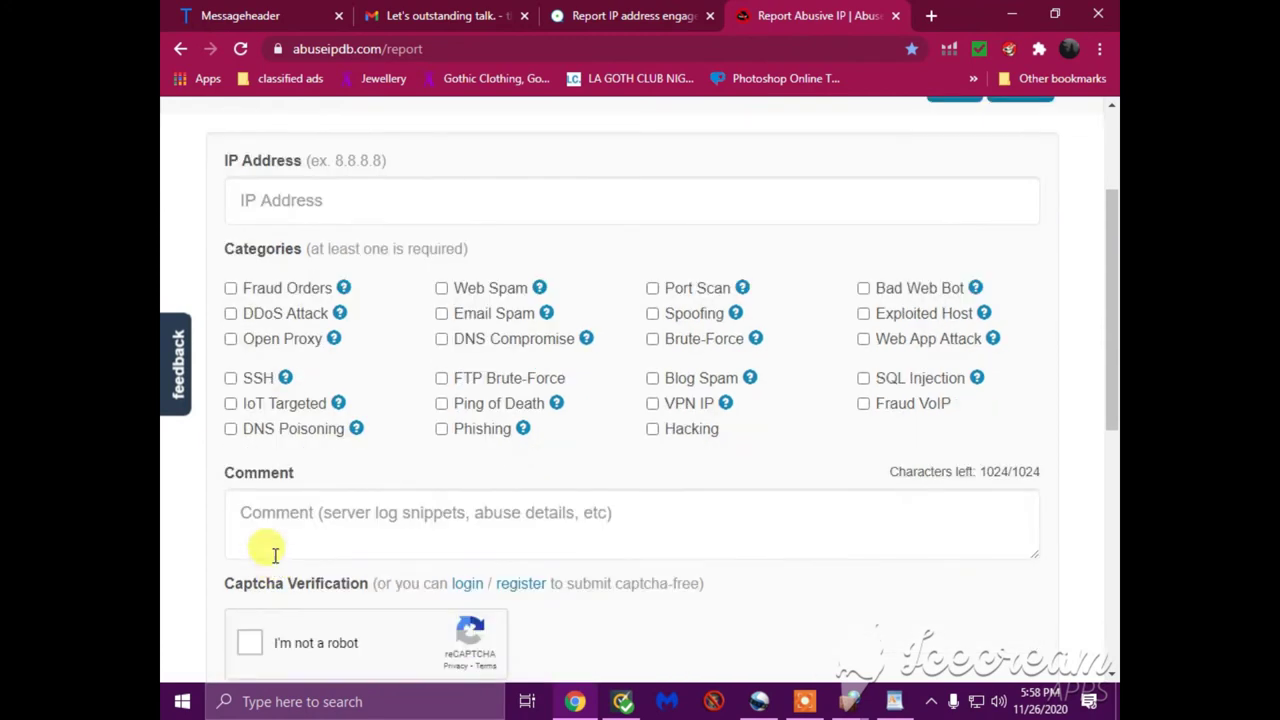
pyautogui.click(283, 530)
pyautogui.rightClick(283, 530)
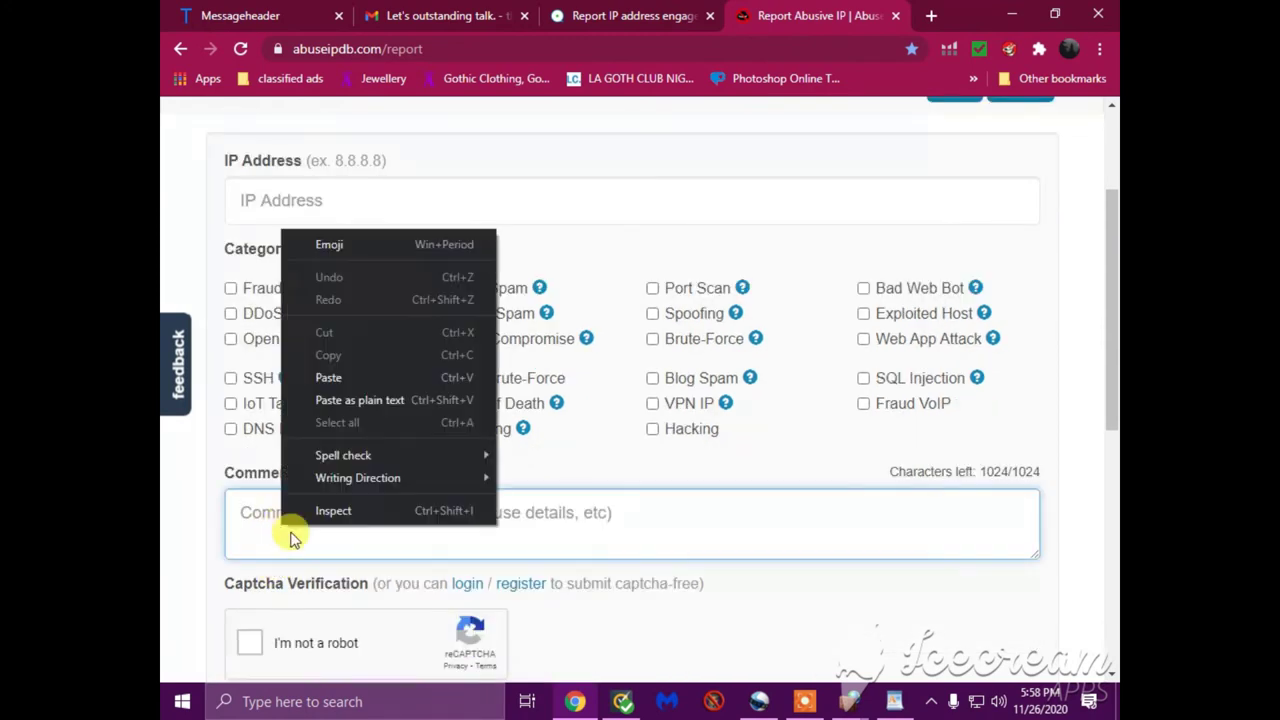
pyautogui.click(328, 377)
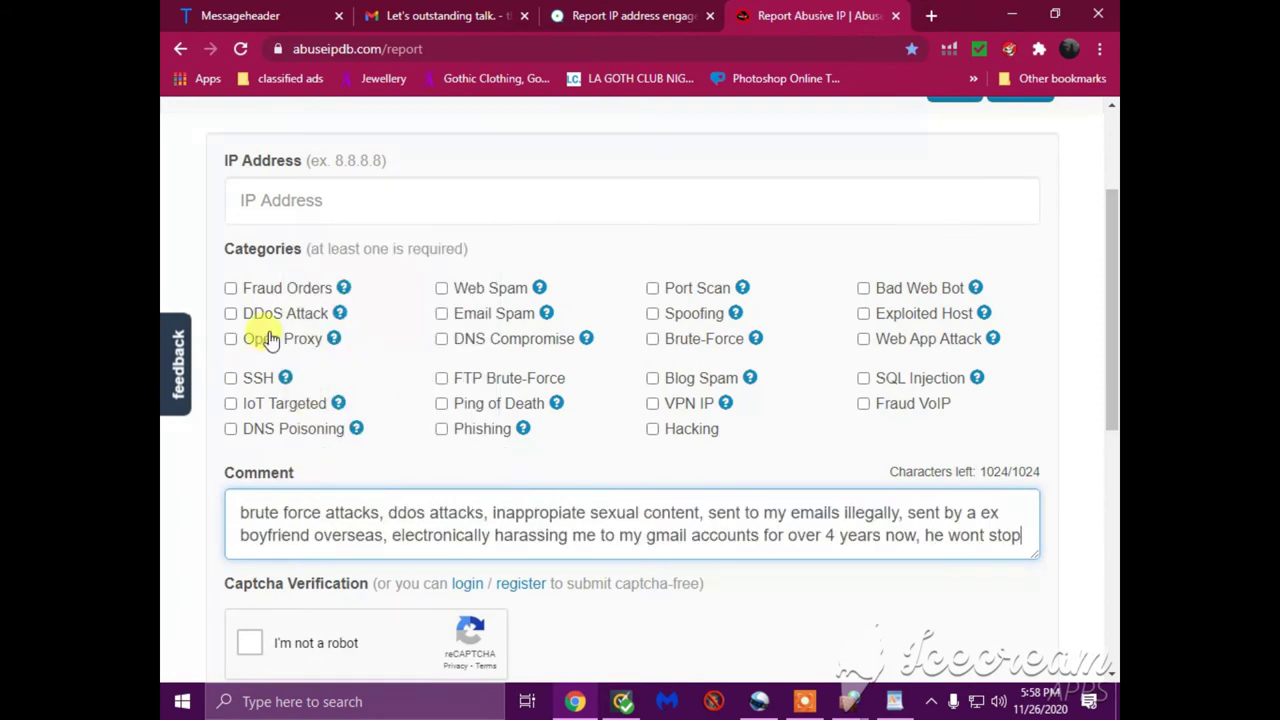
# - Mark the abuse report categories Fraud Orders, DDoS Attack, Open Proxy, Web Spam, Email Spam, FTP Brute-Force, Ping of Death and Phishing
pyautogui.click(230, 288)
pyautogui.click(231, 315)
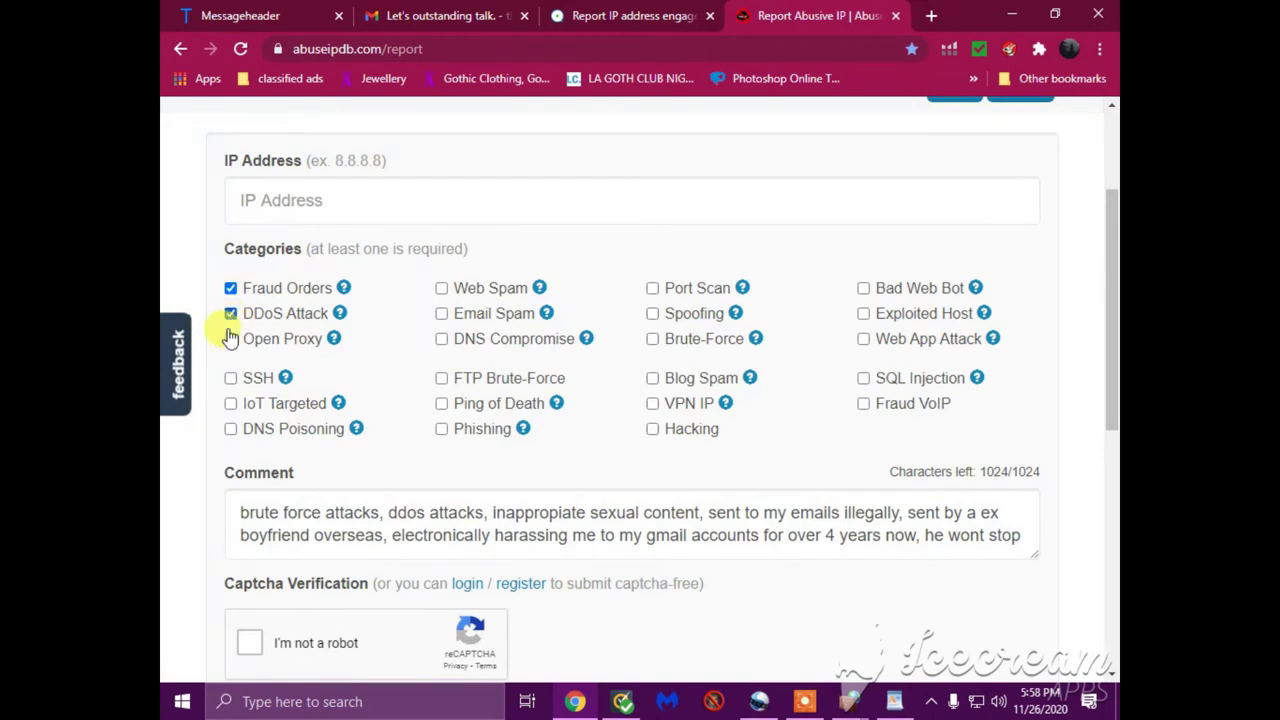
pyautogui.click(230, 339)
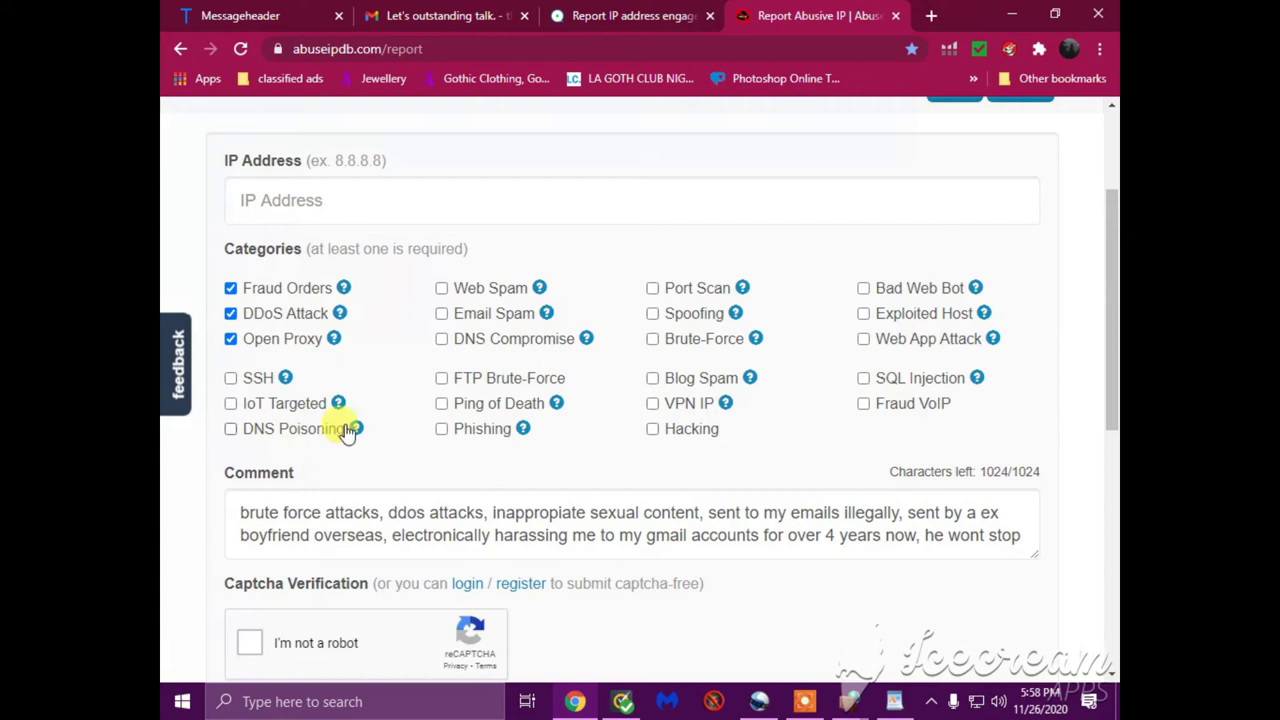
pyautogui.click(443, 289)
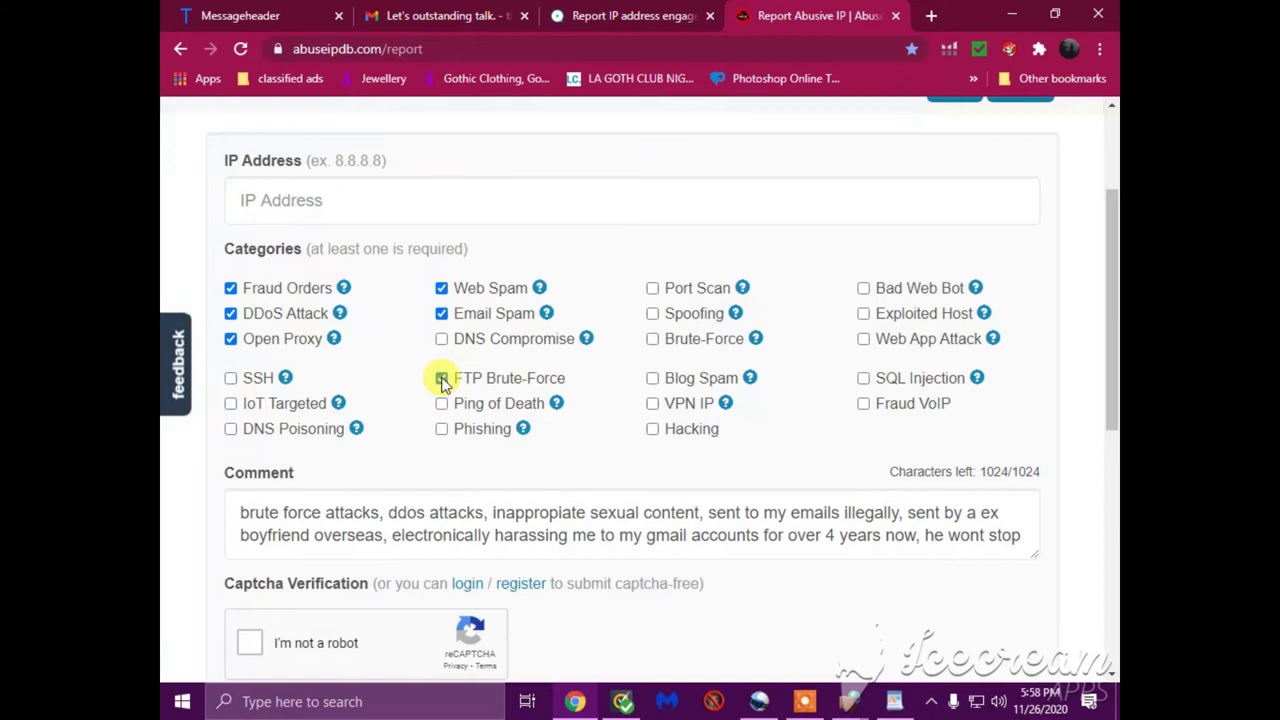
pyautogui.click(440, 404)
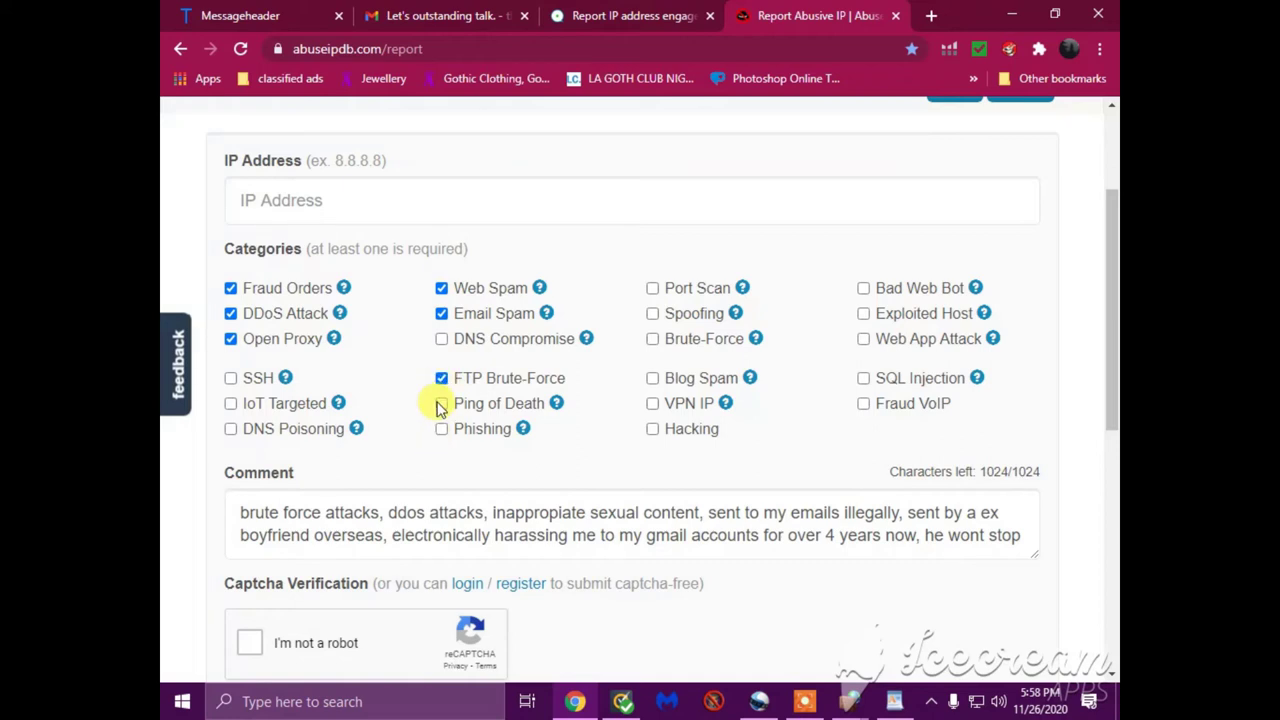
pyautogui.click(441, 429)
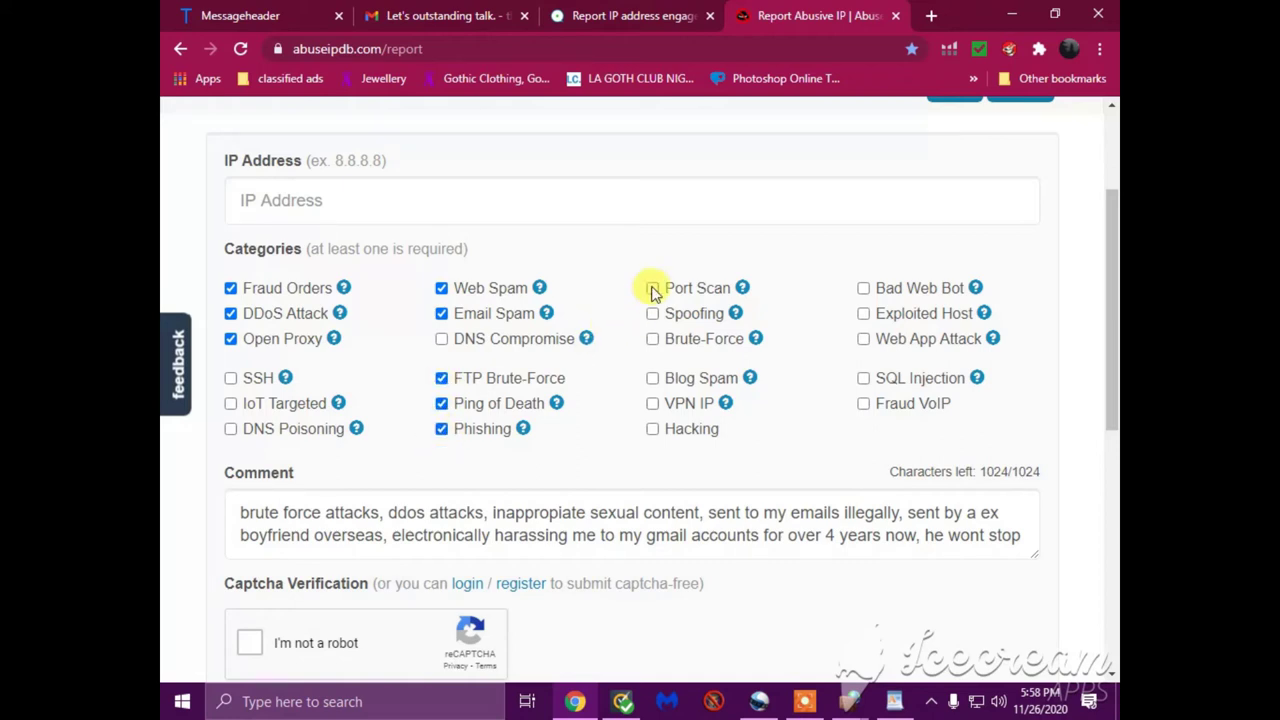
# - Add the categories Spoofing, Brute-Force, Hacking, Bad Web Bot, Exploited Host and Web App Attack to the report
pyautogui.click(652, 315)
pyautogui.click(652, 339)
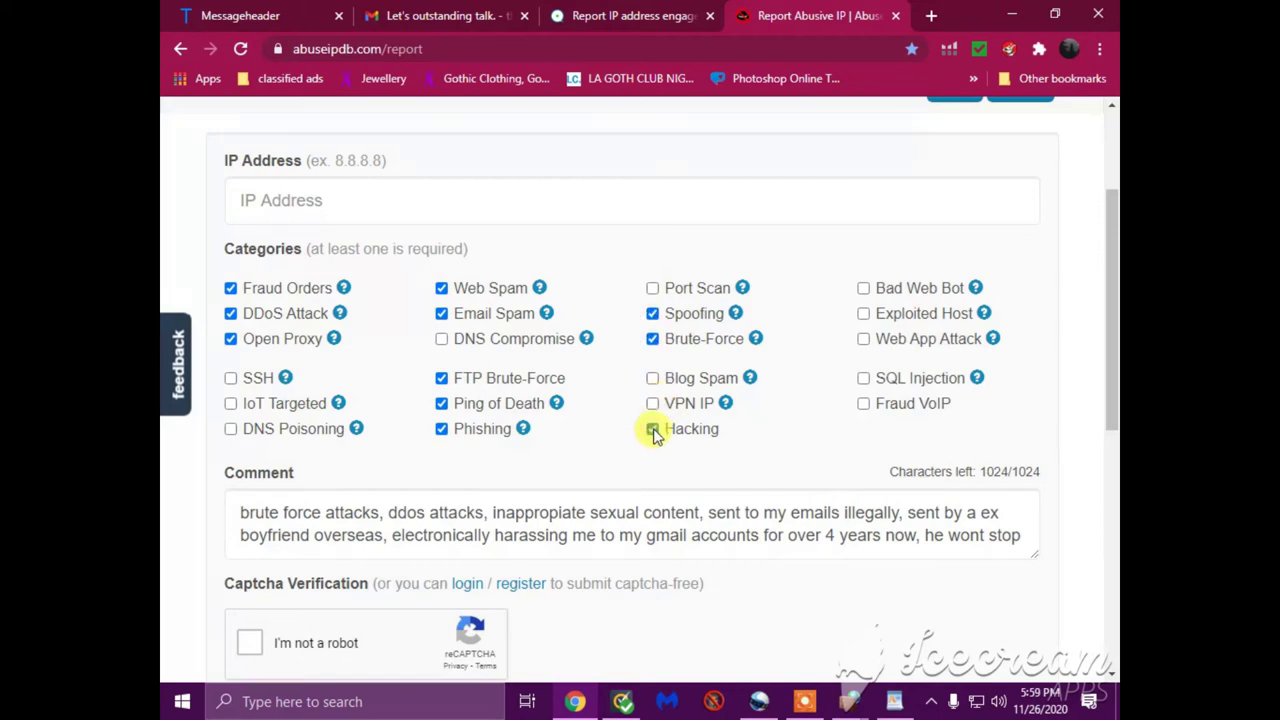
pyautogui.click(864, 315)
pyautogui.click(864, 340)
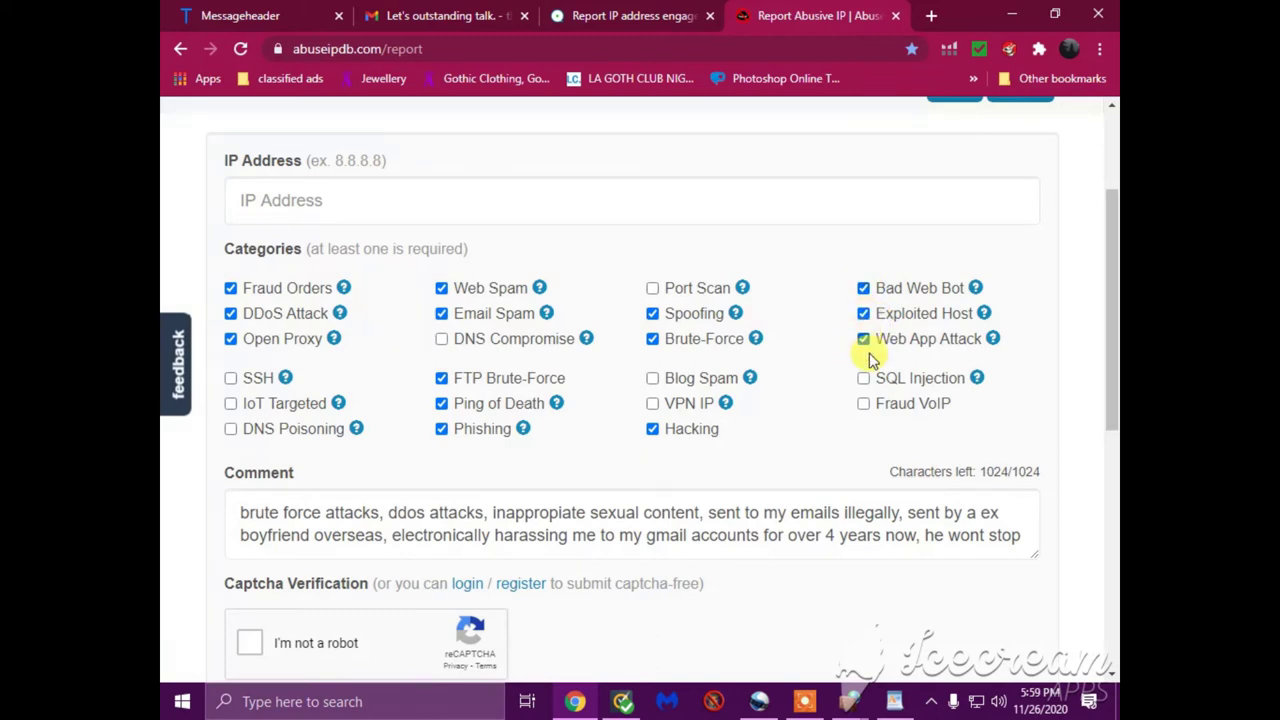
# - Copy 184.74.74.70 from the analyzed message header and paste it as the IP address of the AbuseIPDB report
pyautogui.scroll(1, 558, 310)
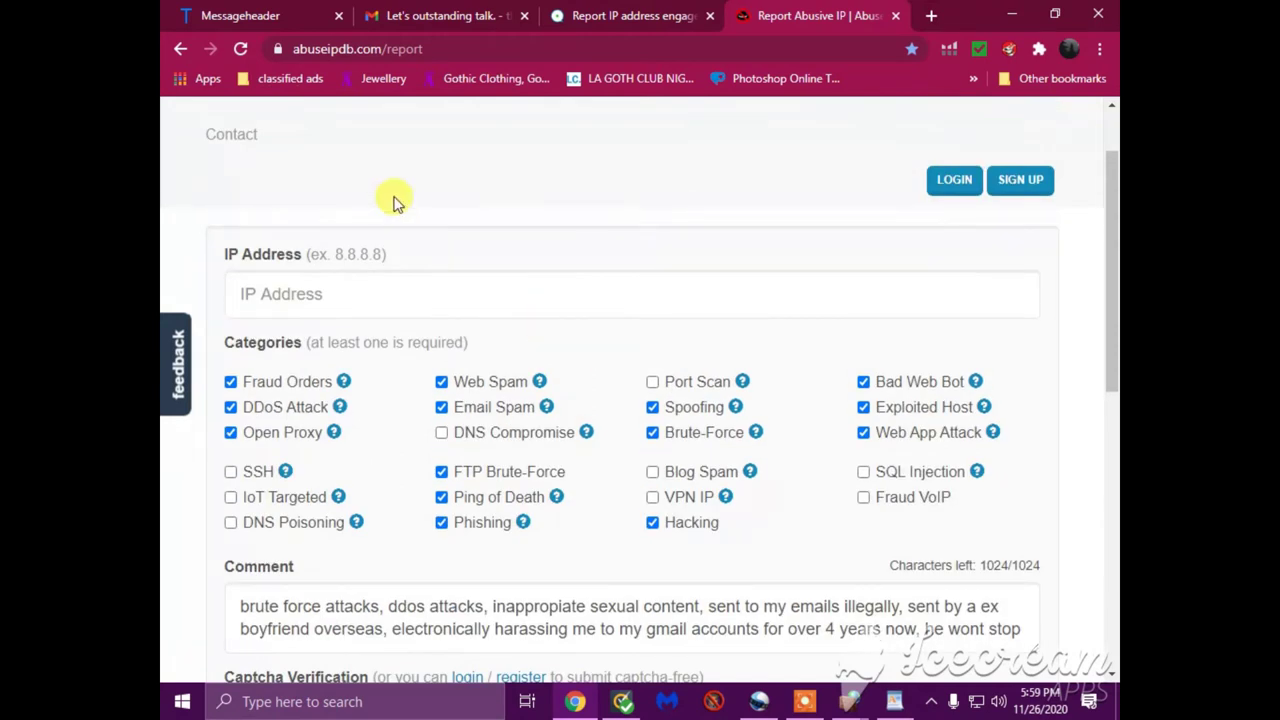
pyautogui.click(268, 18)
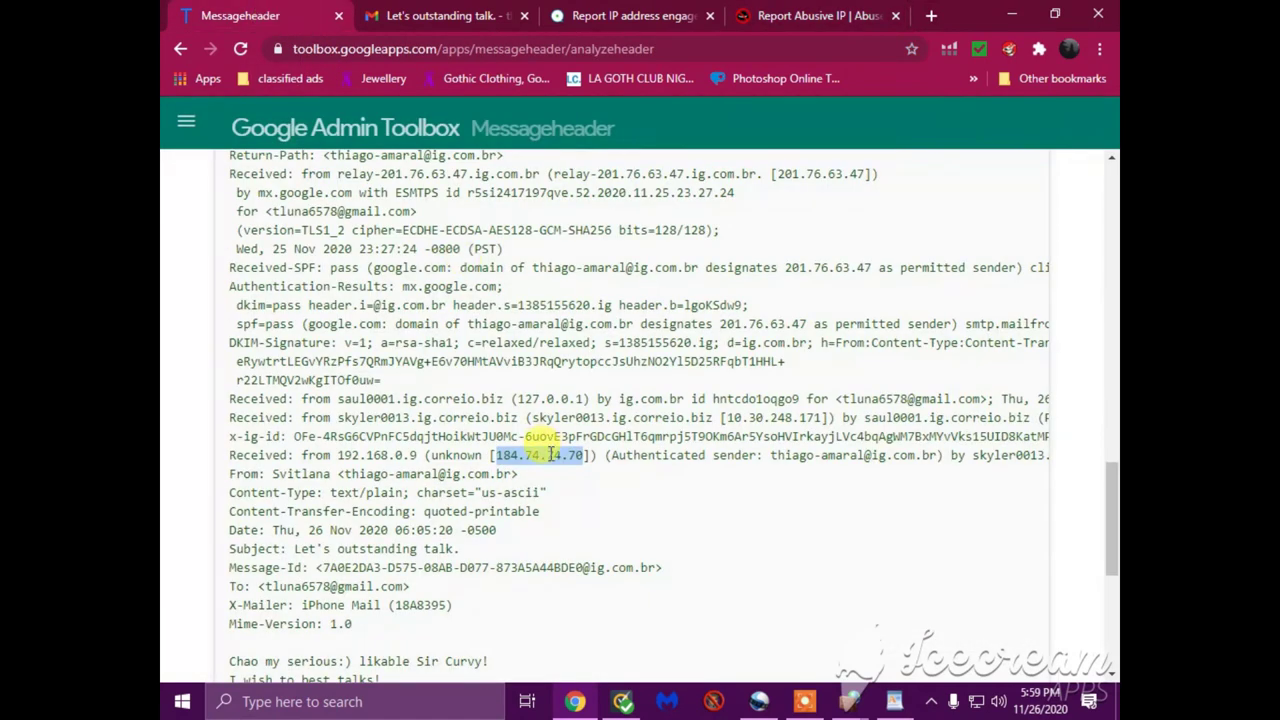
pyautogui.rightClick(551, 455)
pyautogui.click(586, 468)
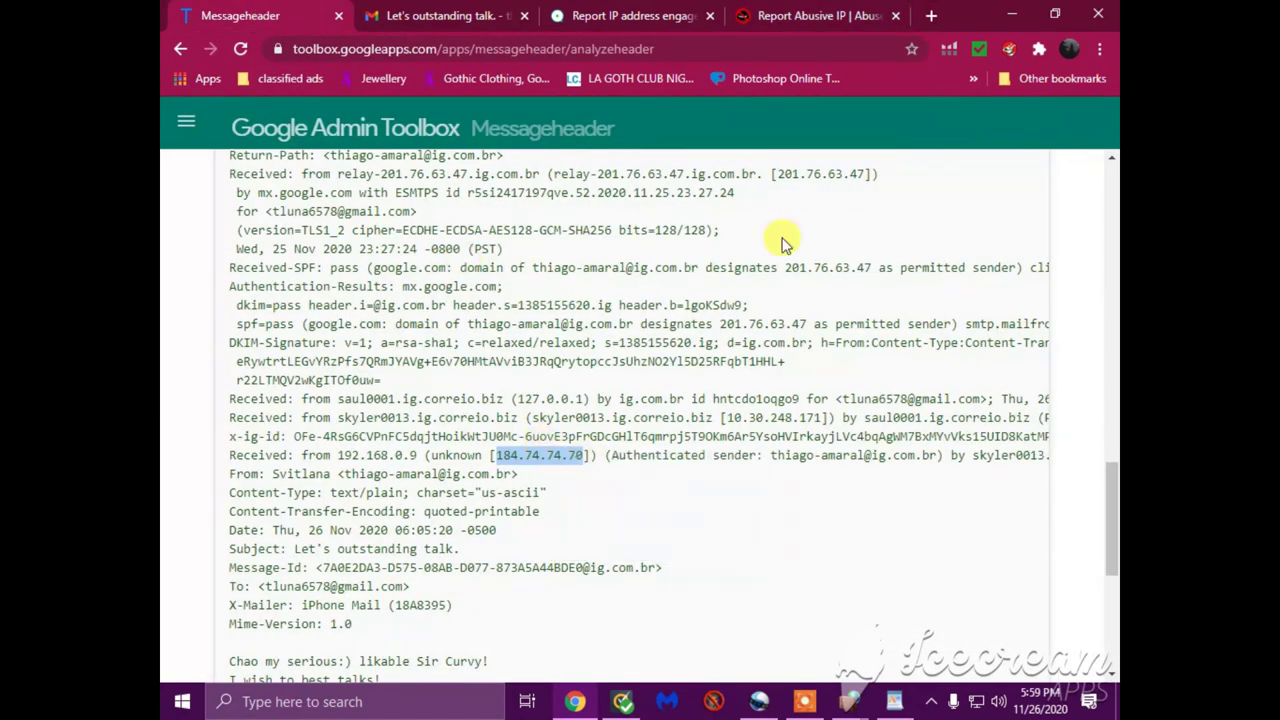
pyautogui.click(806, 14)
pyautogui.click(330, 292)
pyautogui.rightClick(343, 302)
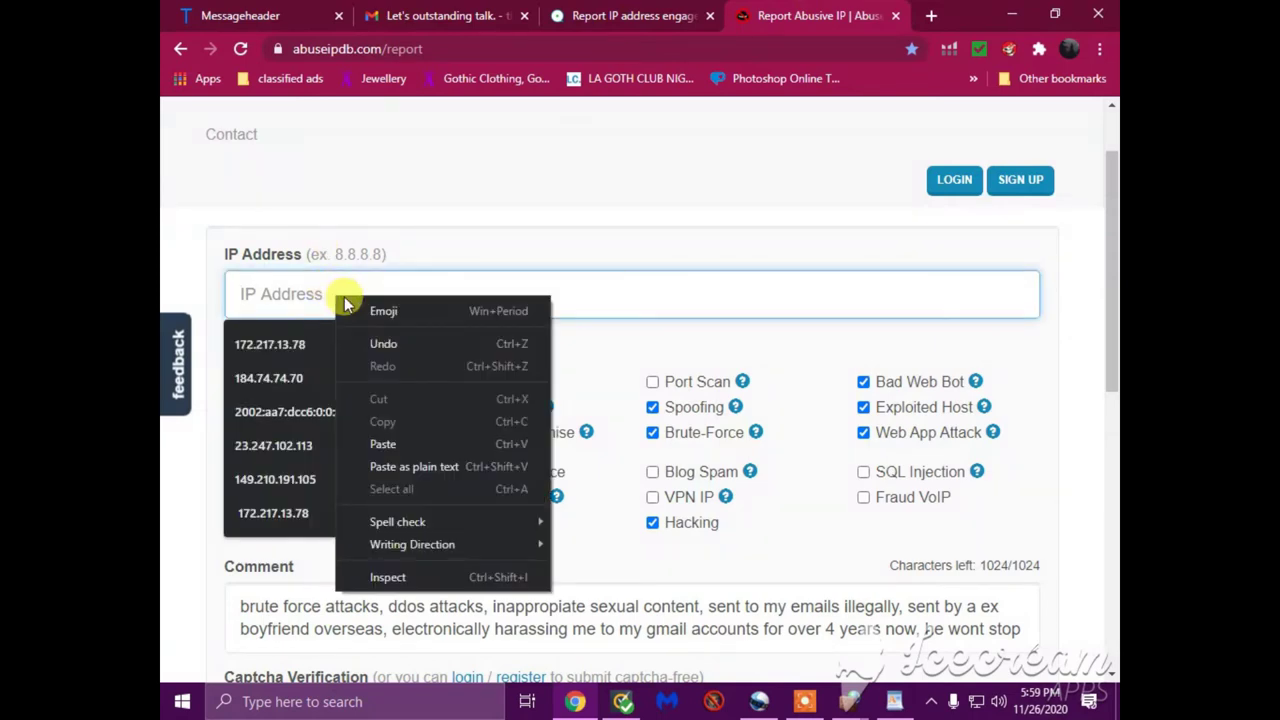
pyautogui.click(390, 444)
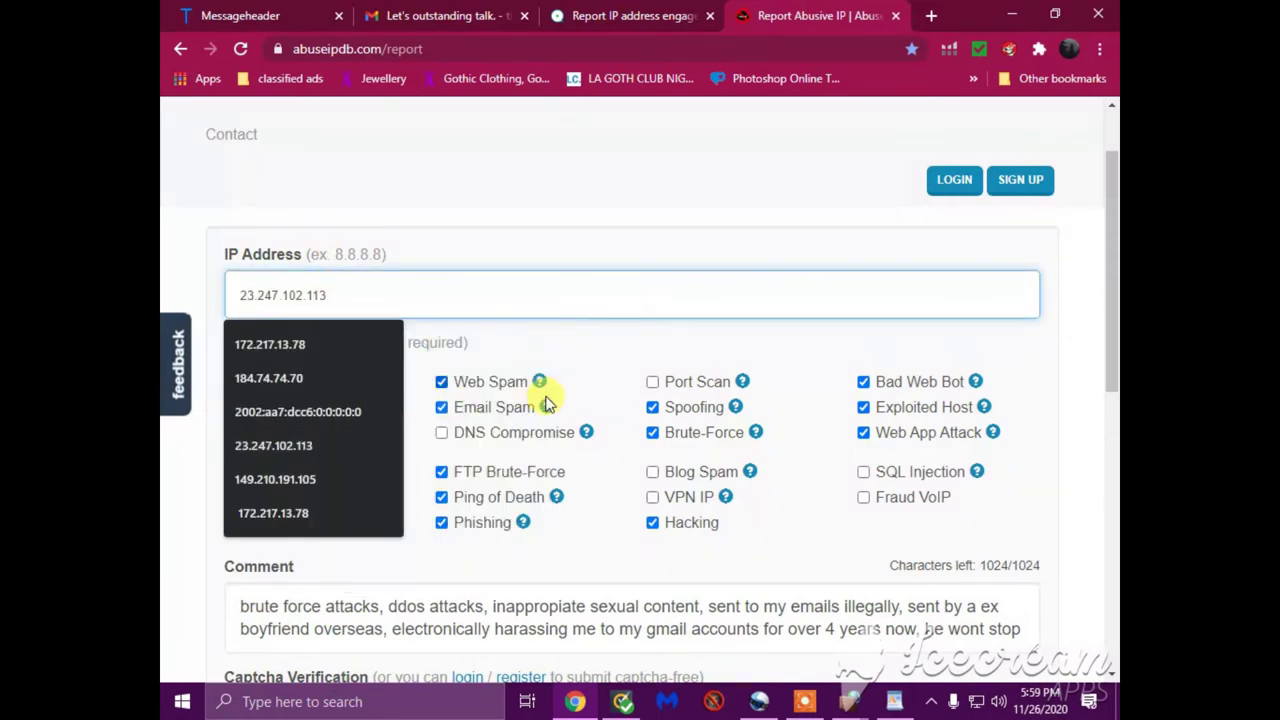
# - Complete the captcha verification and submit the AbuseIPDB report
pyautogui.scroll(-2, 285, 458)
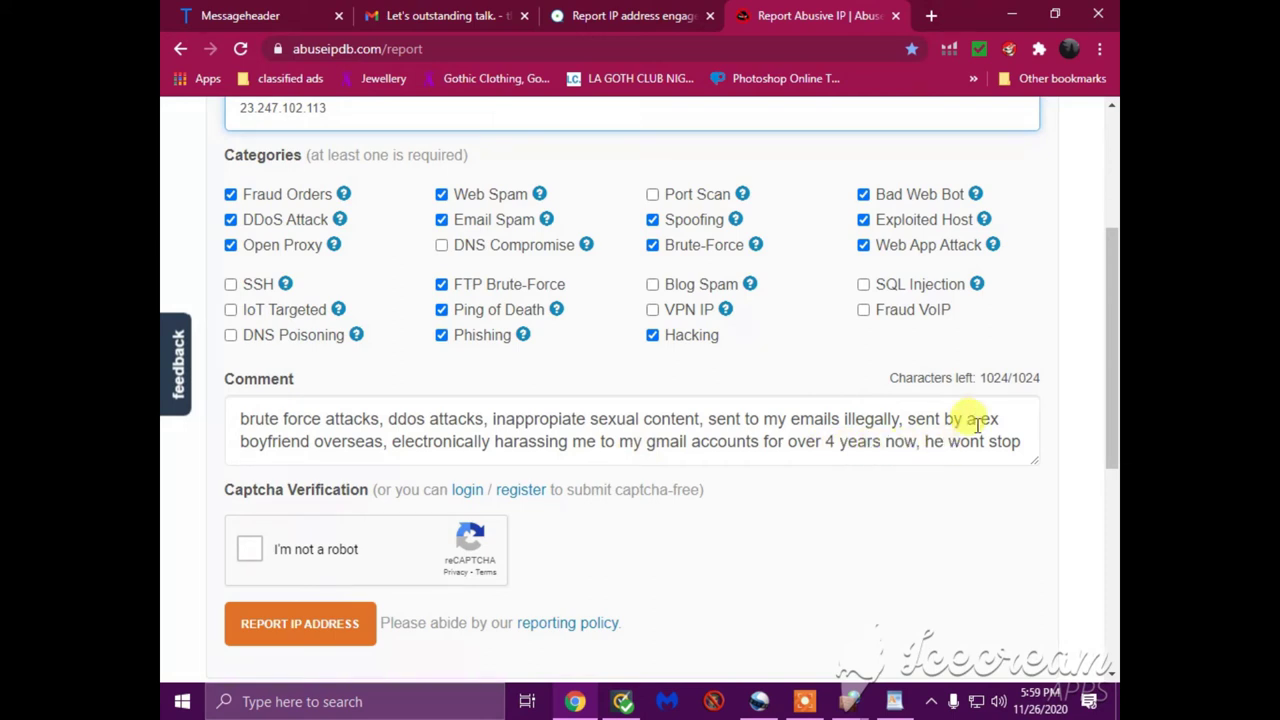
pyautogui.scroll(-1, 978, 422)
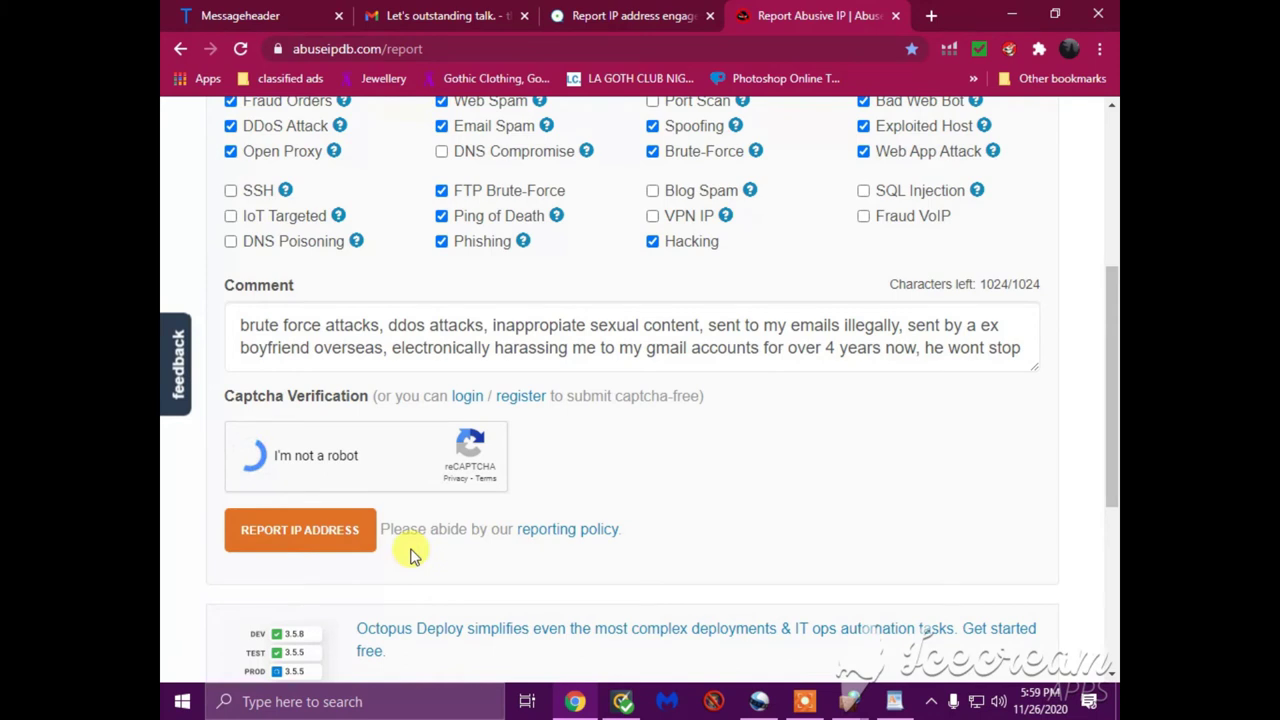
pyautogui.click(310, 529)
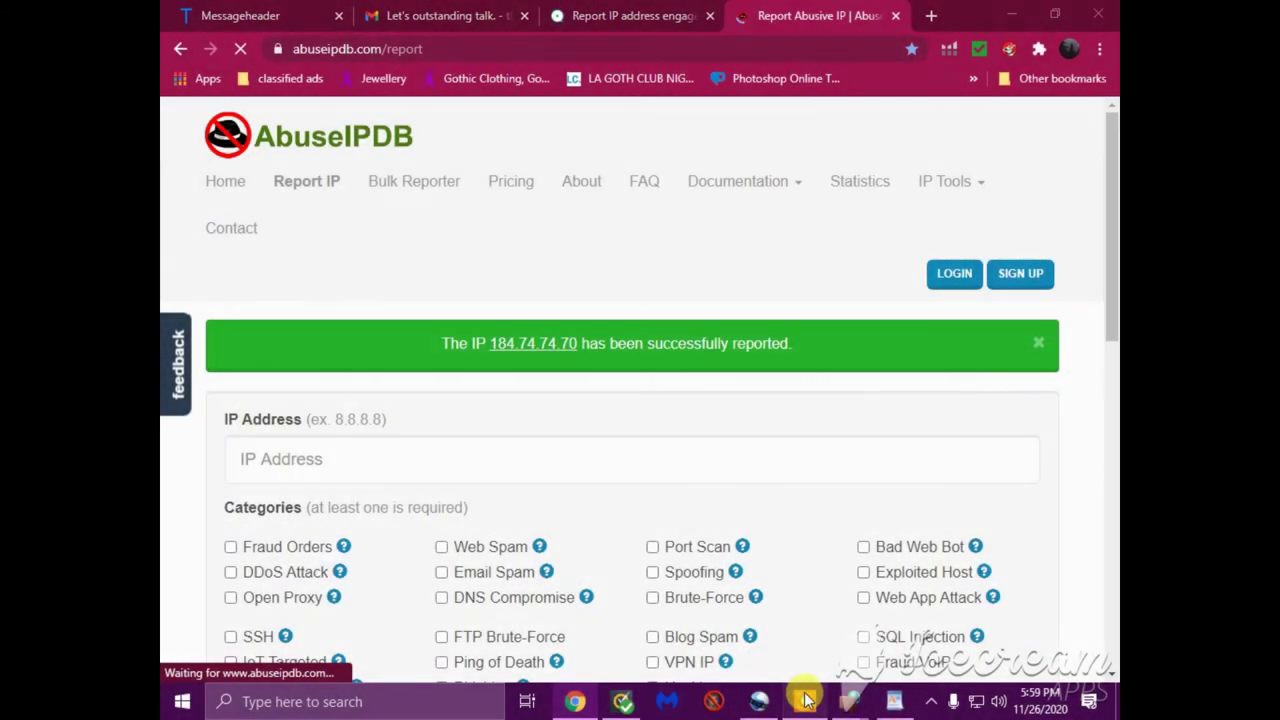
pyautogui.click(805, 702)
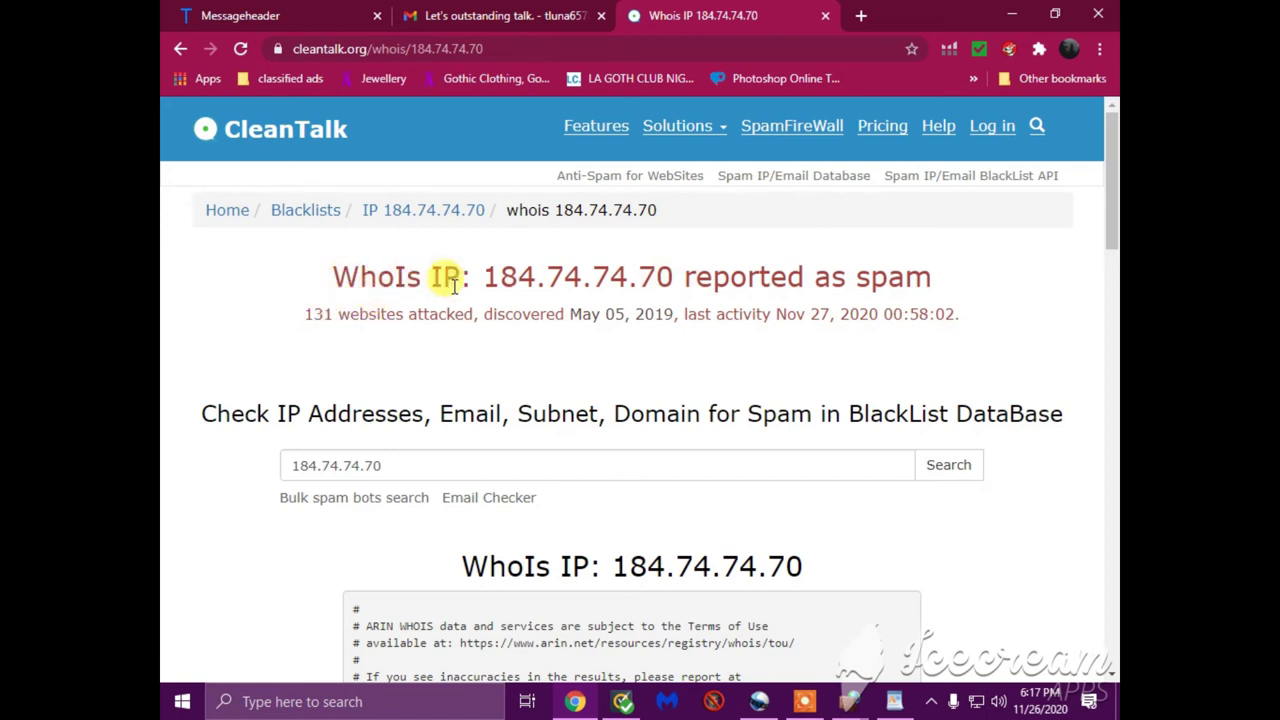
# - Find the organization's abuse contact e-mail in CleanTalk's WHOIS record for 184.74.74.70 and copy it
pyautogui.scroll(-1, 665, 372)
pyautogui.scroll(-2, 683, 372)
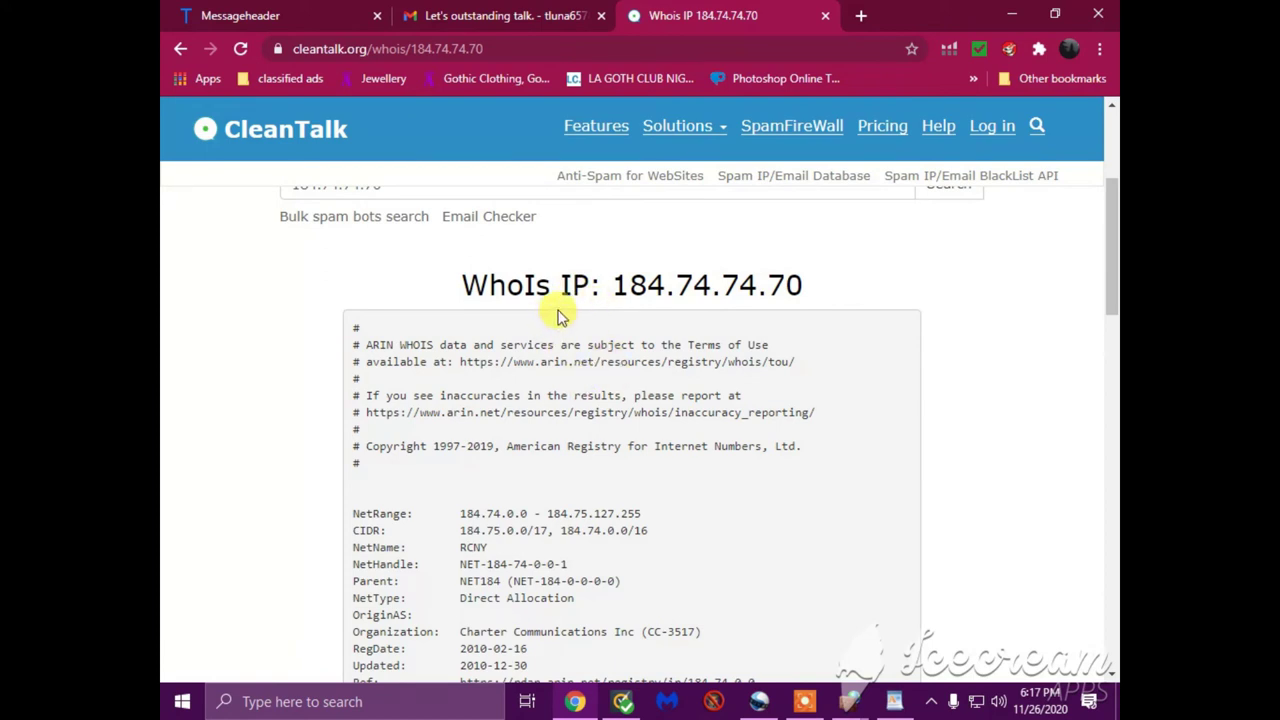
pyautogui.scroll(-2, 558, 316)
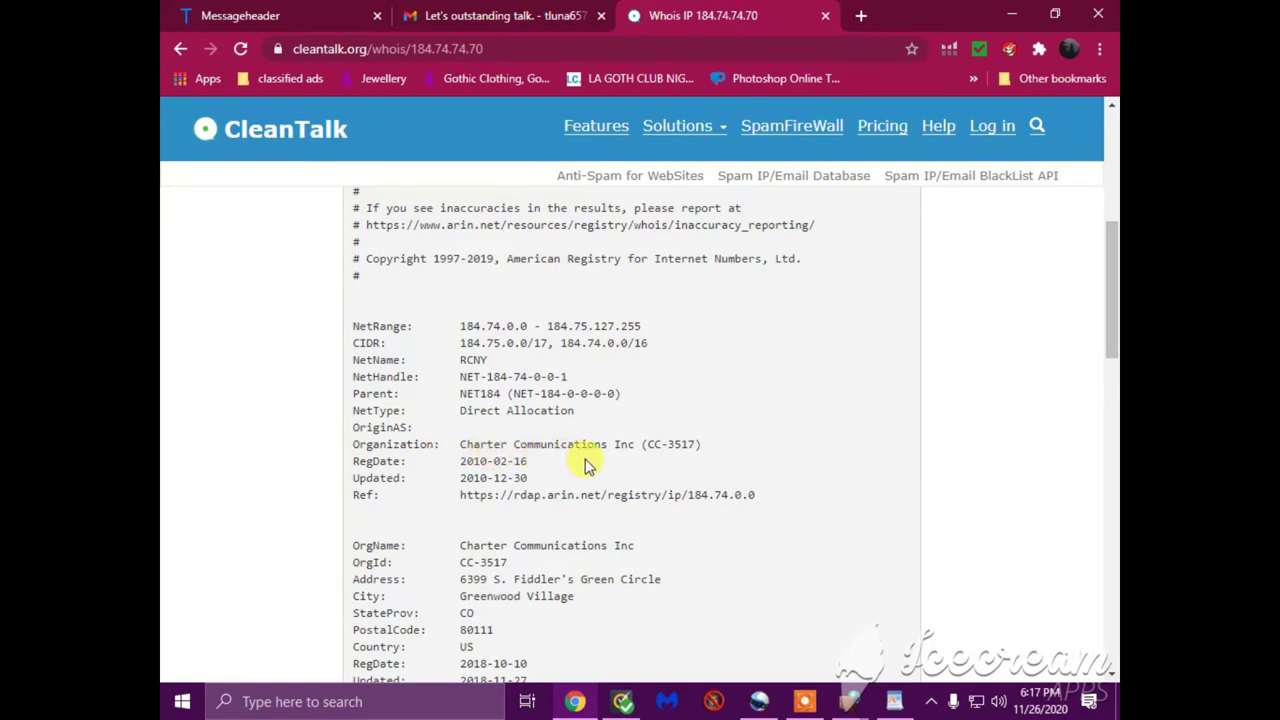
pyautogui.scroll(-1, 587, 464)
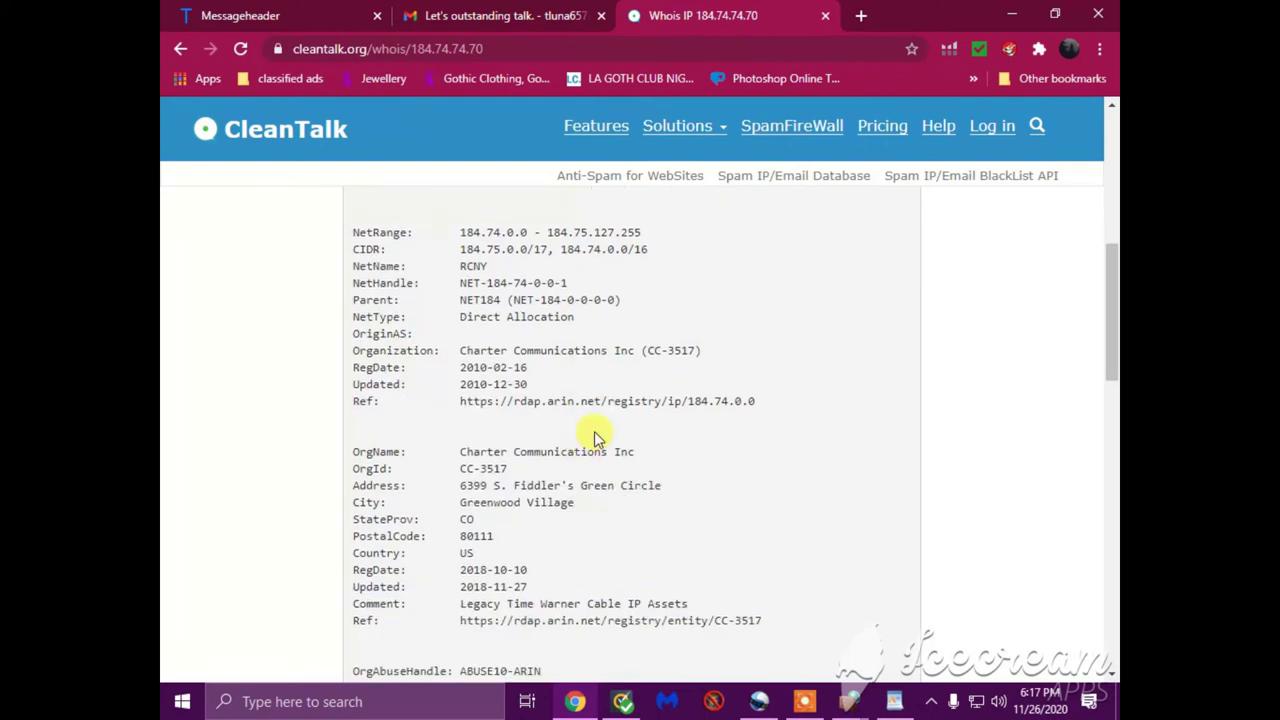
pyautogui.scroll(-1, 550, 487)
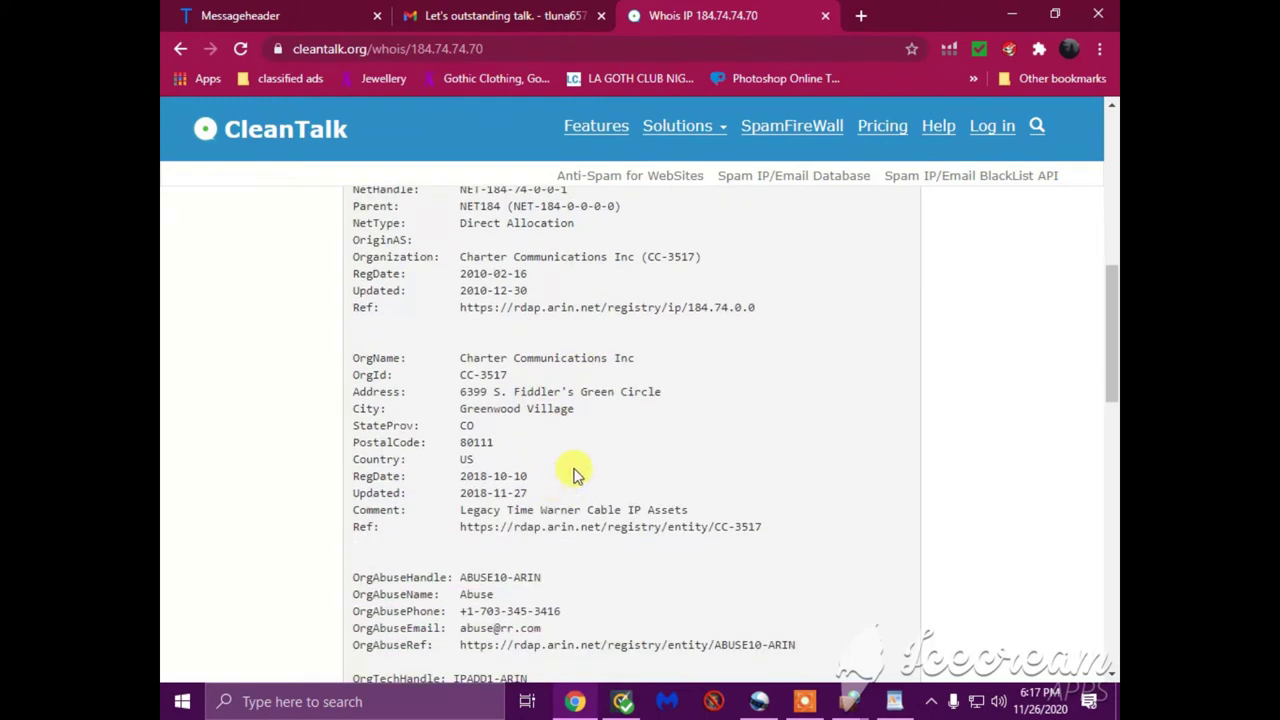
pyautogui.scroll(-2, 414, 330)
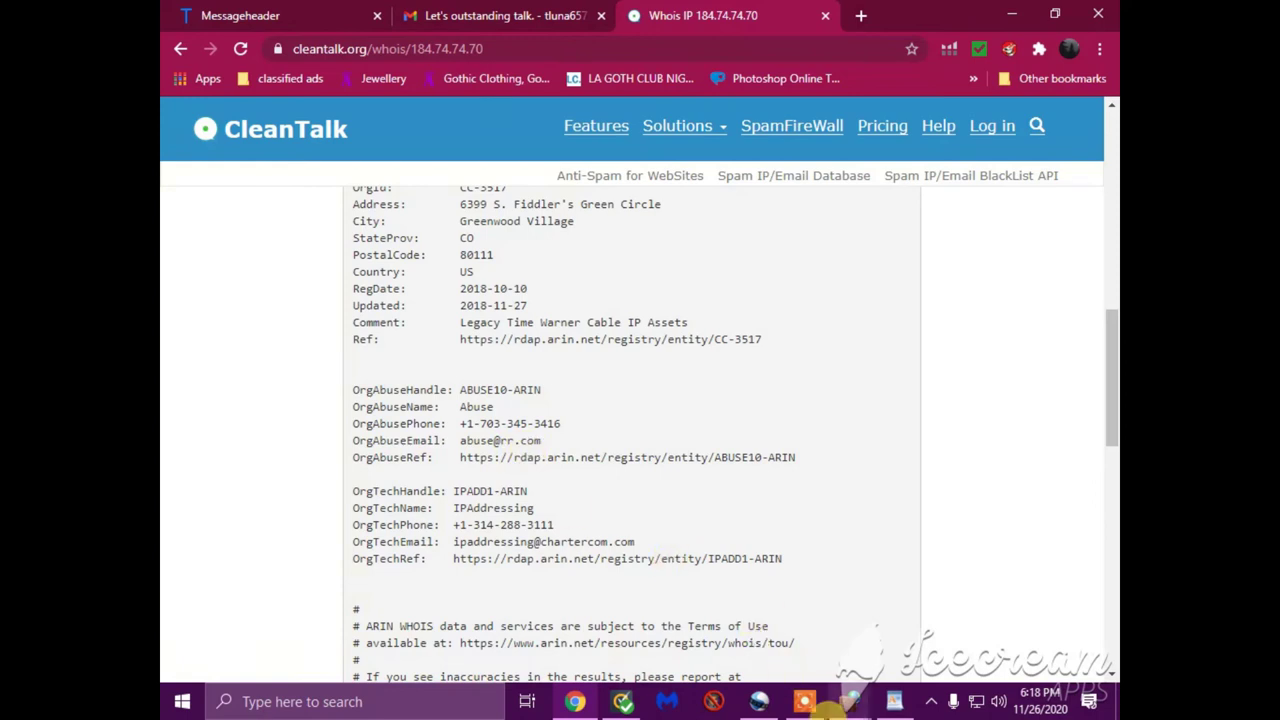
pyautogui.click(762, 704)
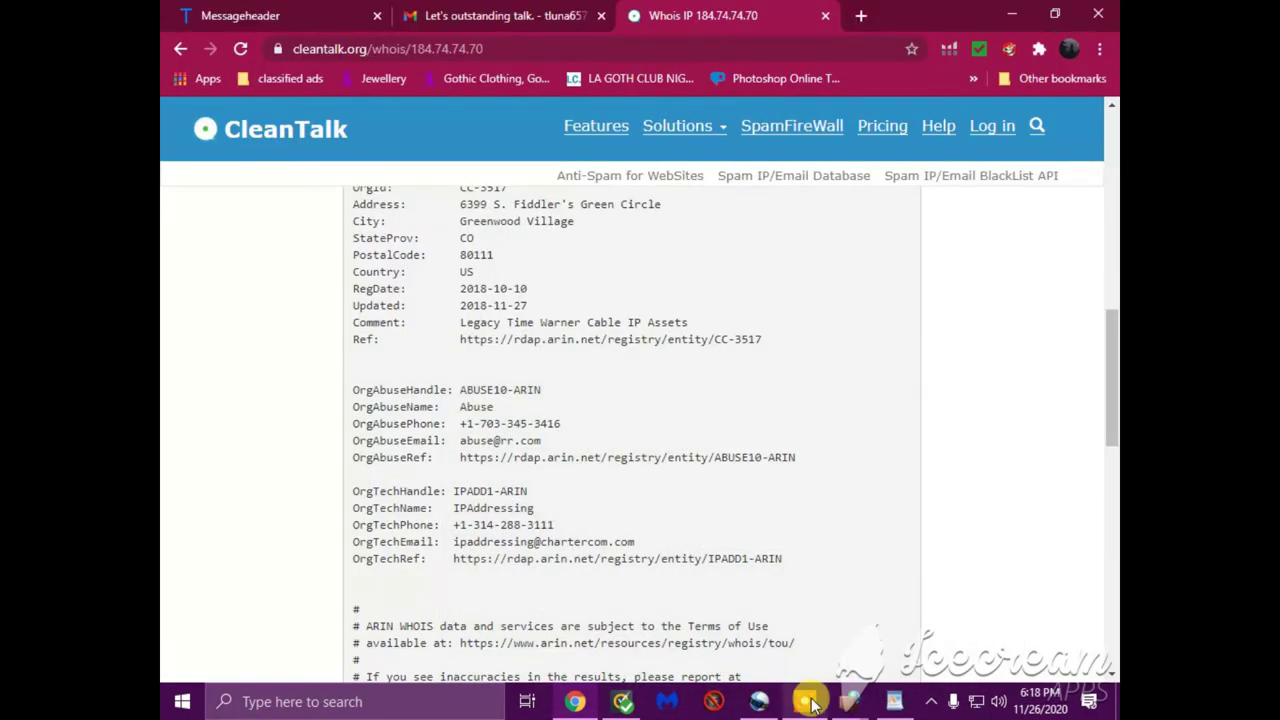
pyautogui.click(803, 705)
pyautogui.moveTo(460, 441); pyautogui.dragTo(541, 441)
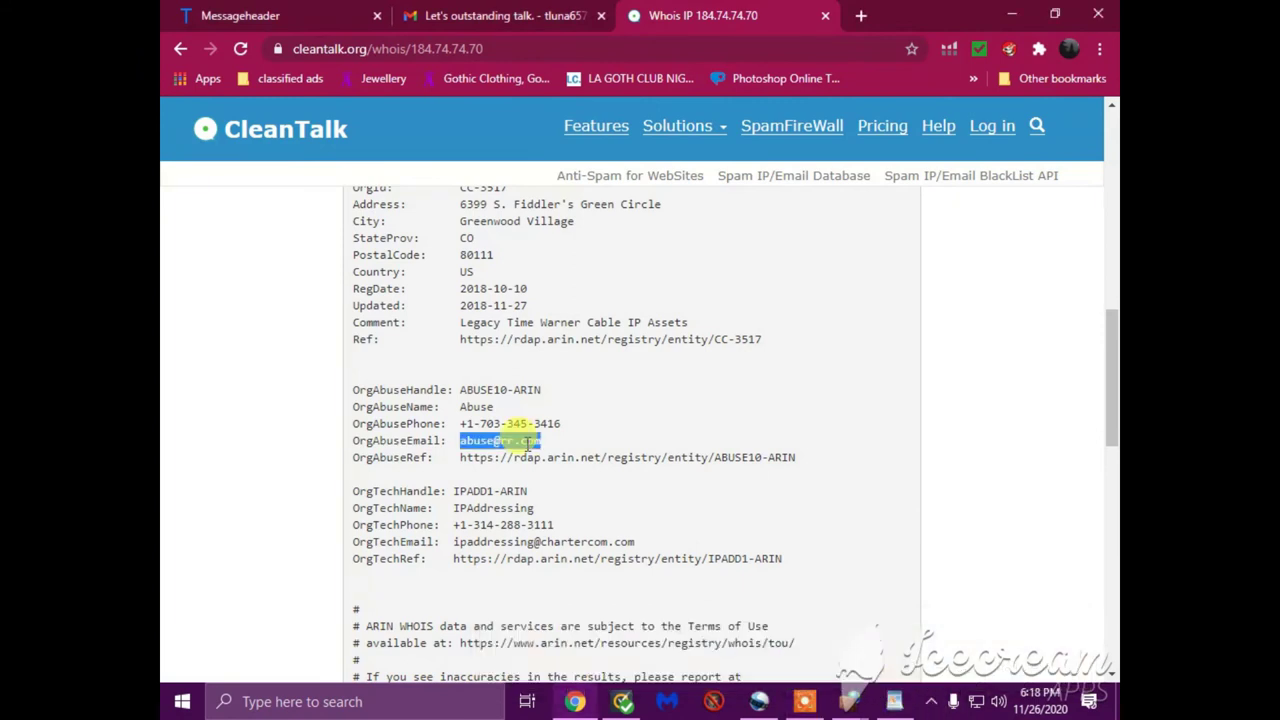
pyautogui.rightClick(543, 441)
pyautogui.click(556, 459)
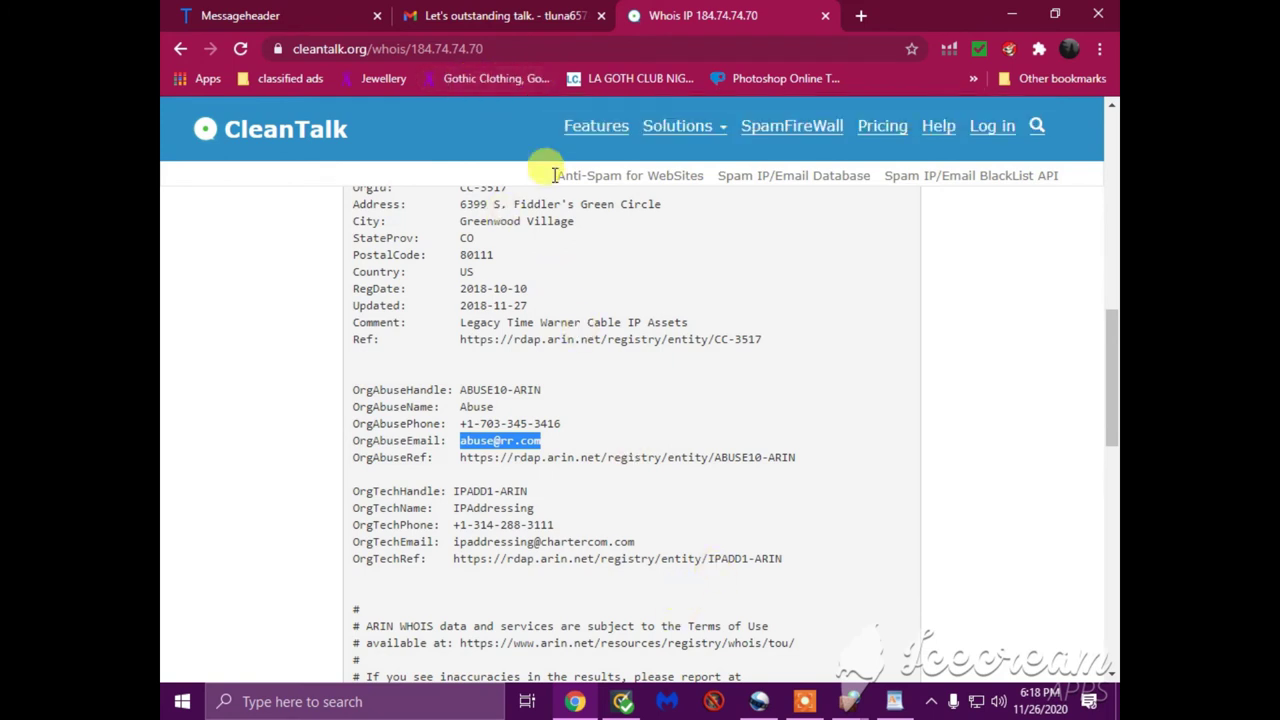
# - Start forwarding the spam email "Let's outstanding talk." in Gmail and paste the copied abuse contact e-mail as the recipient
pyautogui.click(465, 16)
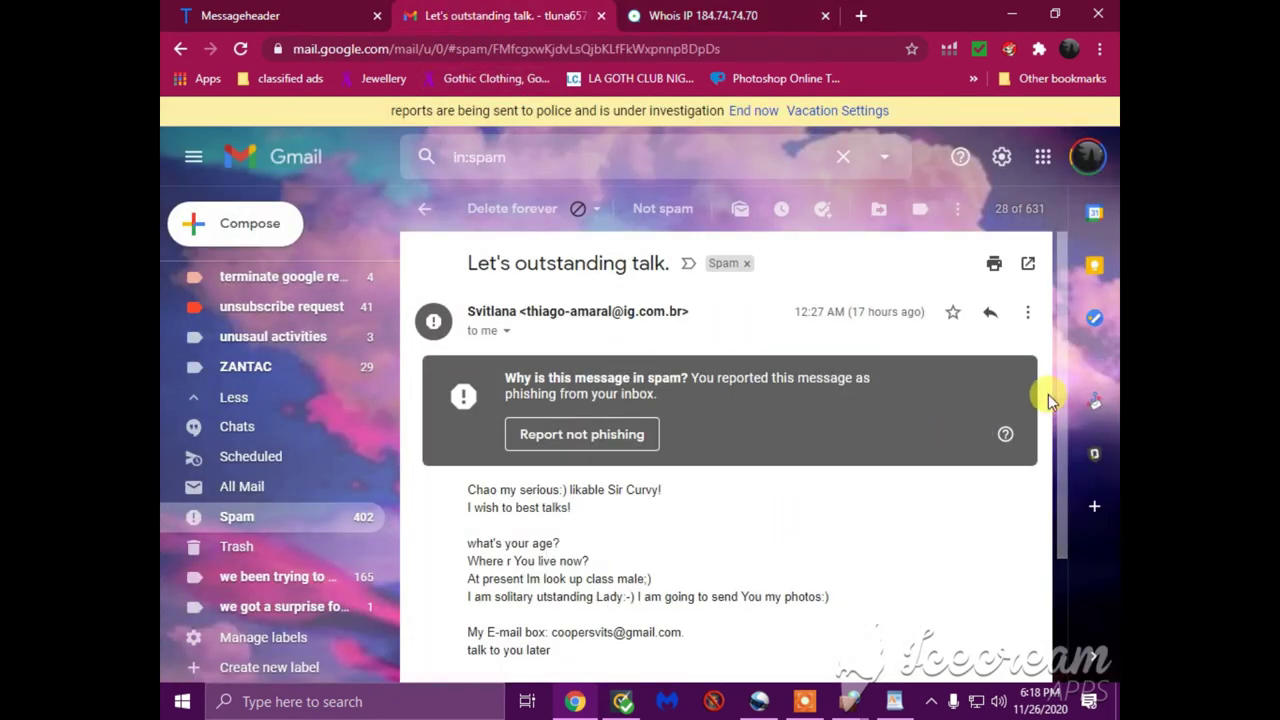
pyautogui.click(1028, 316)
pyautogui.press('Escape')
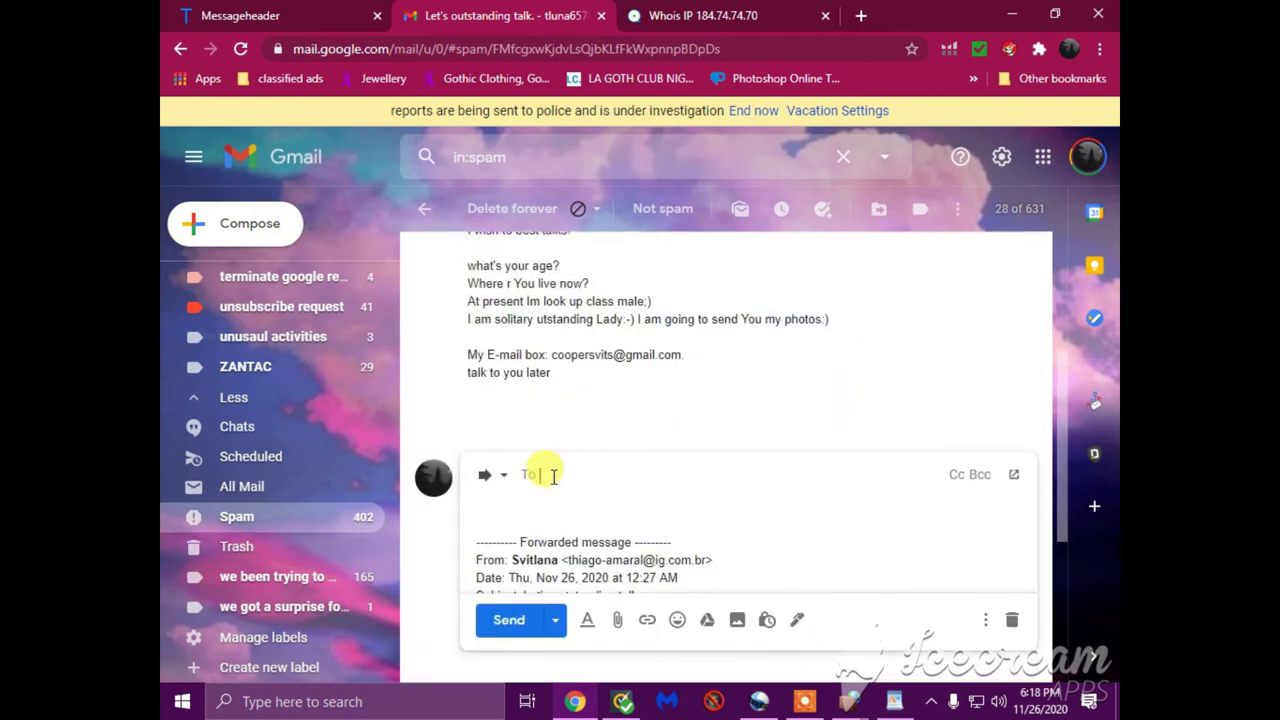
pyautogui.rightClick(554, 476)
pyautogui.click(592, 321)
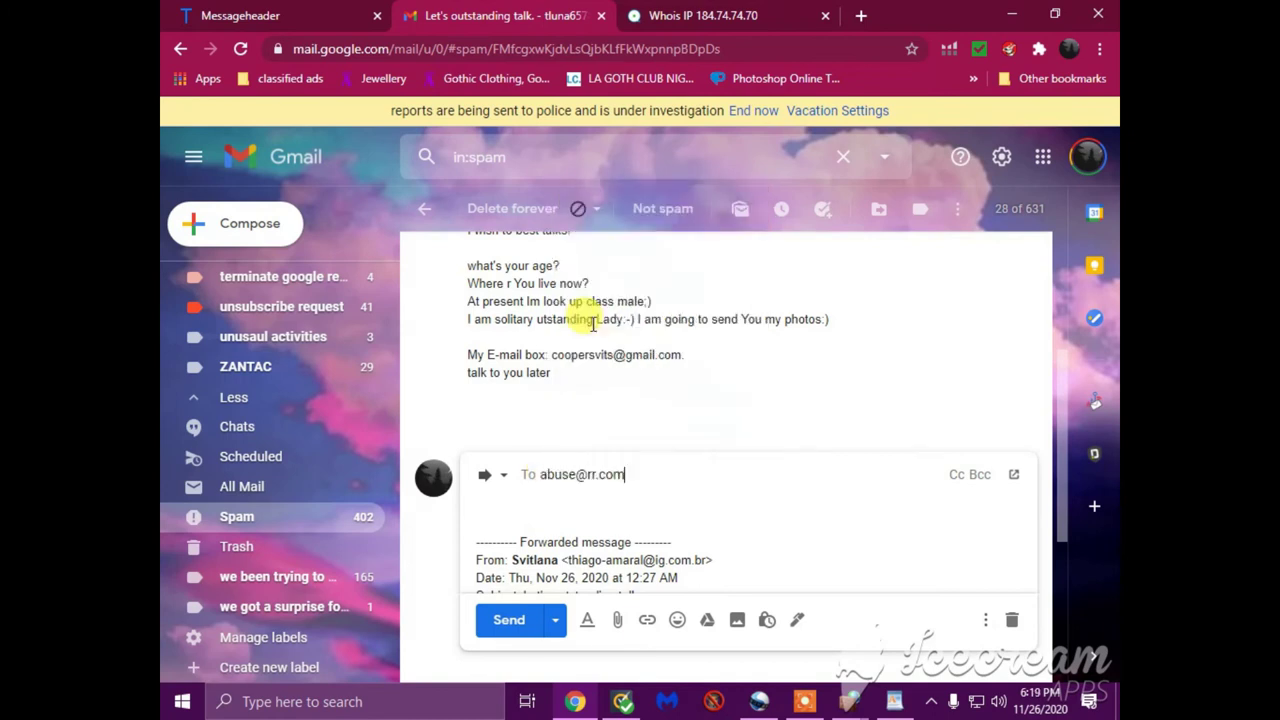
# - Copy the abuse description starting "brute force attacks, ddos attacks" from the letter6 document in WordPad and paste it above the forwarded message
pyautogui.click(503, 508)
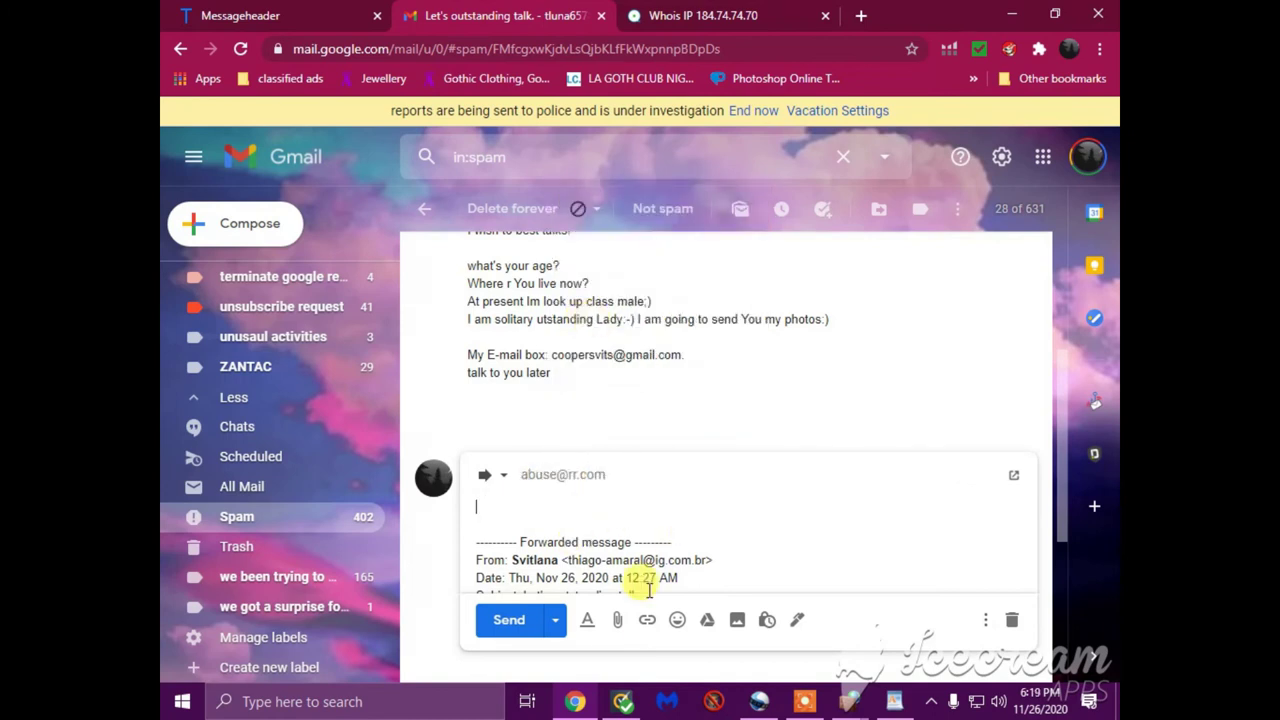
pyautogui.click(896, 703)
pyautogui.rightClick(634, 610)
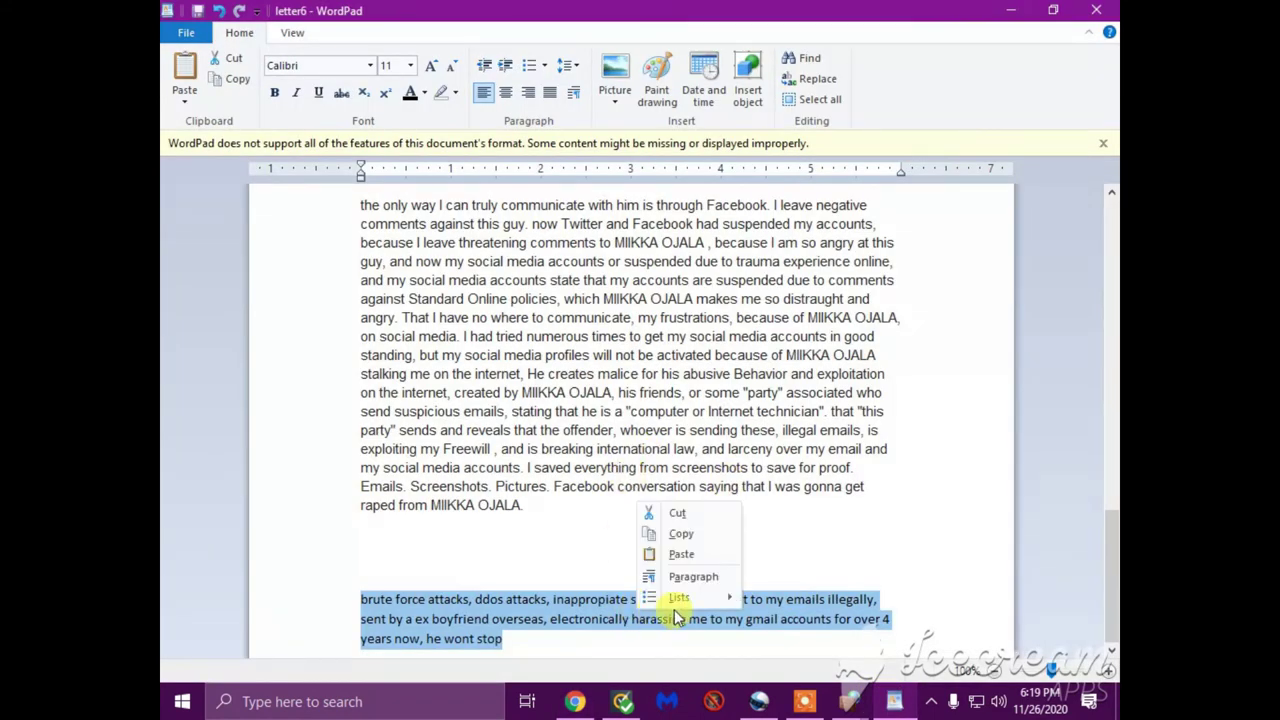
pyautogui.click(683, 534)
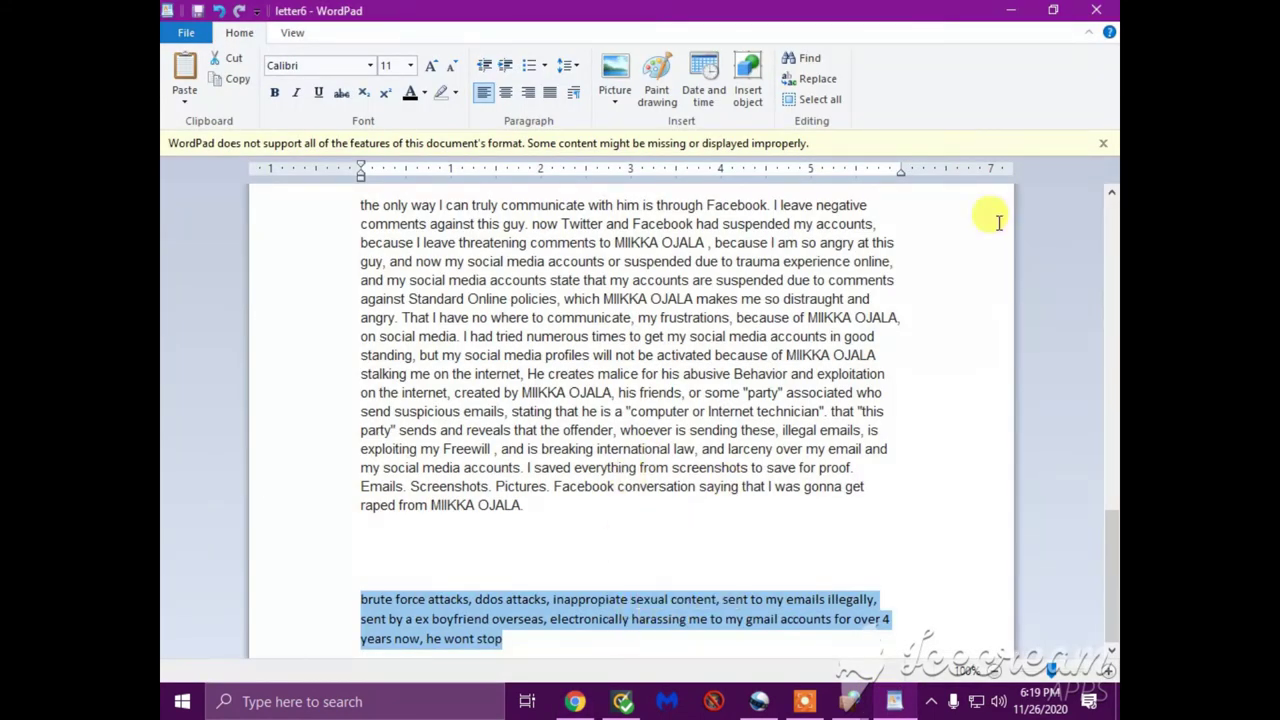
pyautogui.click(1014, 11)
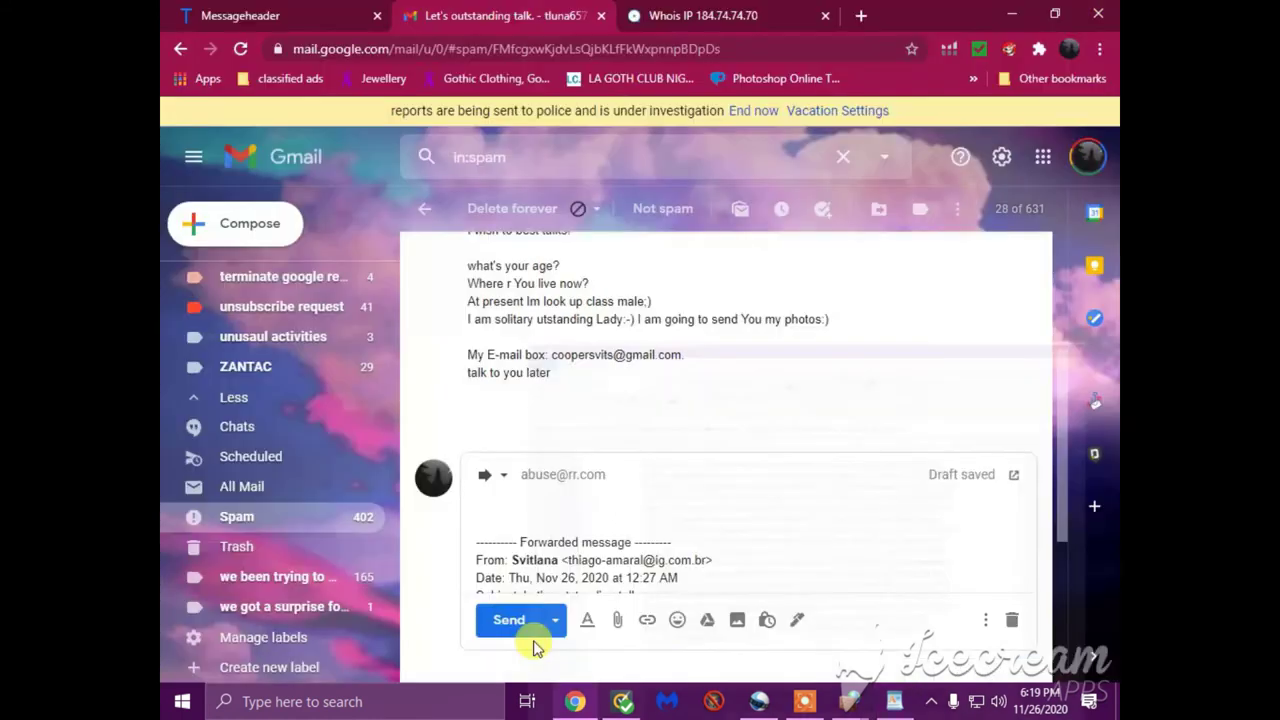
pyautogui.click(527, 512)
pyautogui.rightClick(532, 514)
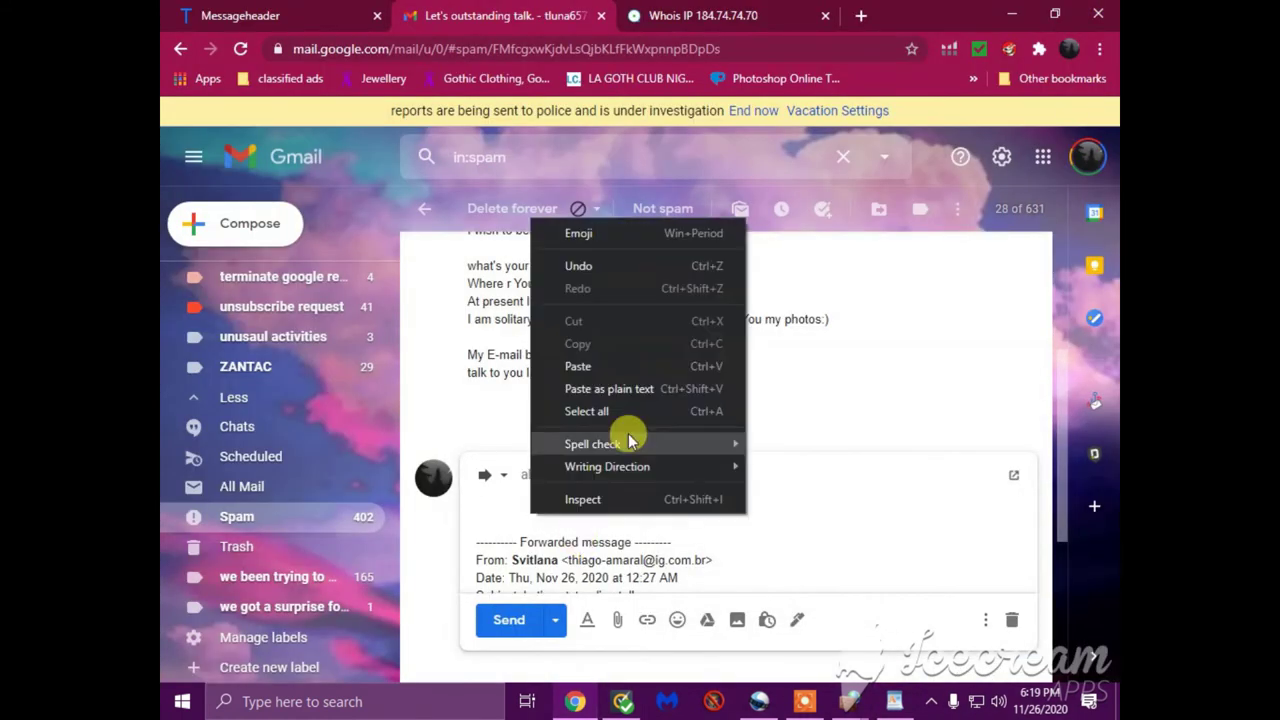
pyautogui.click(581, 366)
# - Send the forwarded spam email to the abuse contact and dismiss the spam conversation notice
pyautogui.scroll(-1, 740, 440)
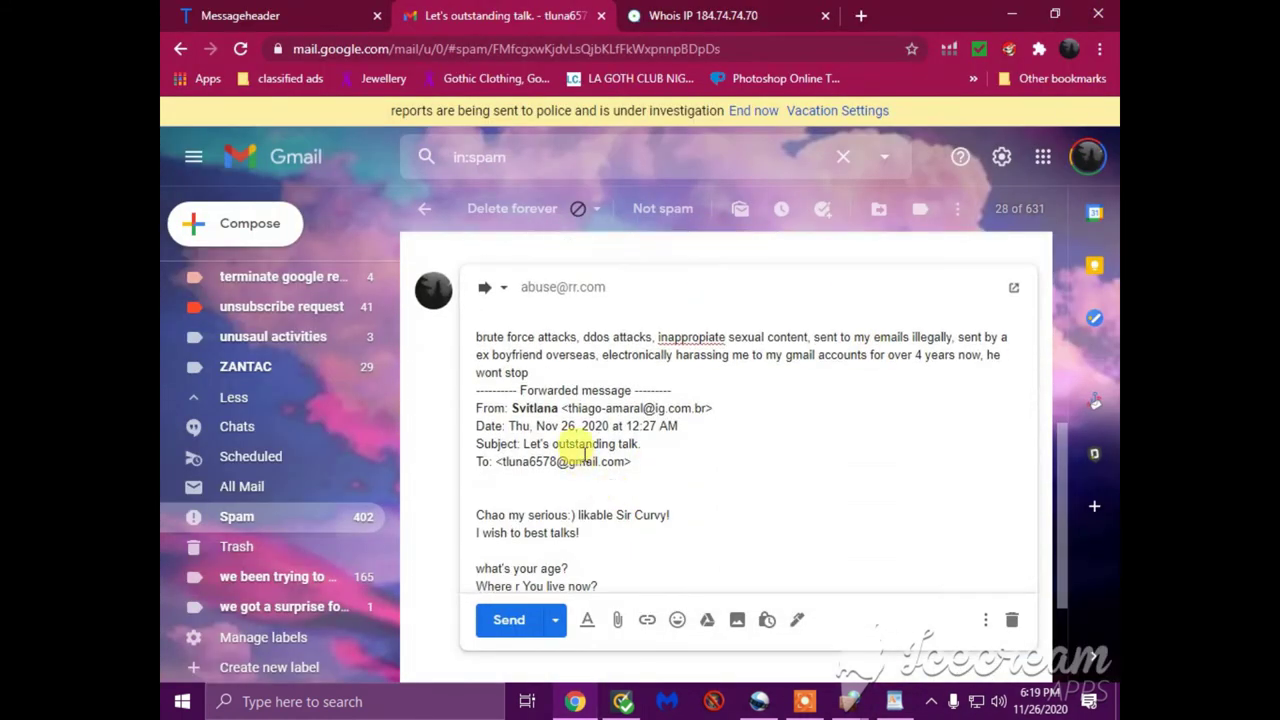
pyautogui.click(525, 632)
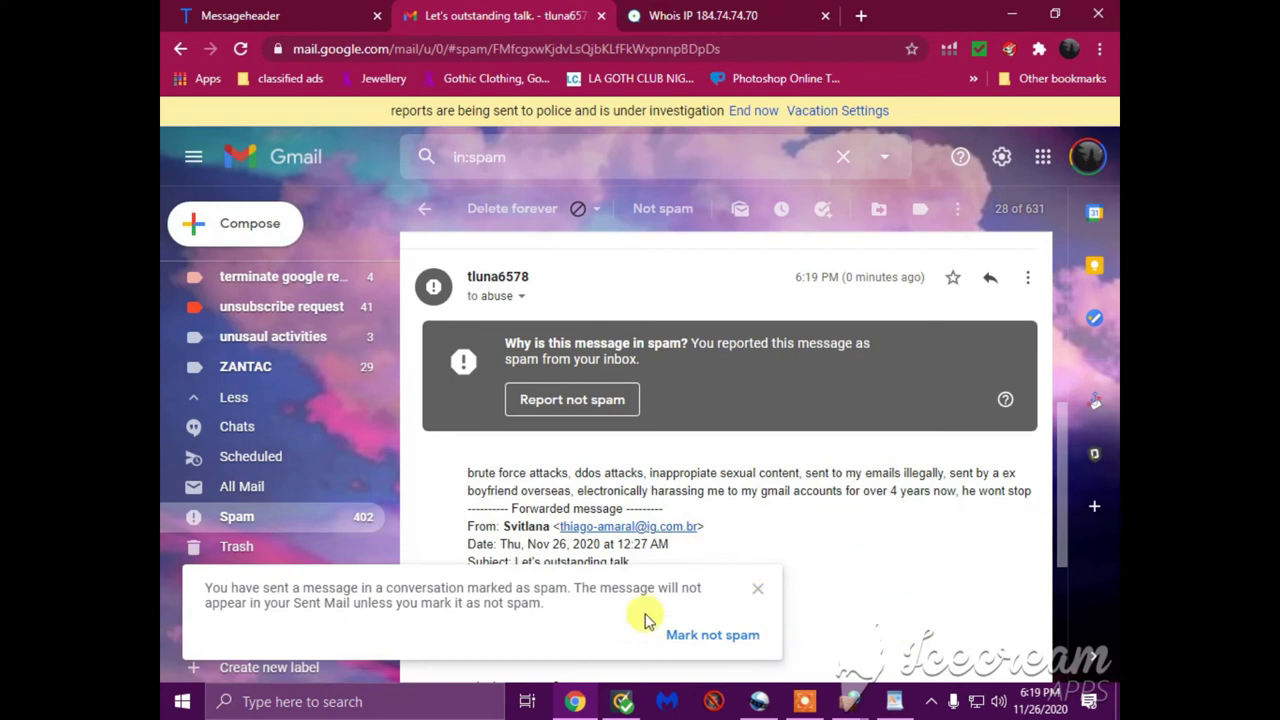
pyautogui.click(757, 592)
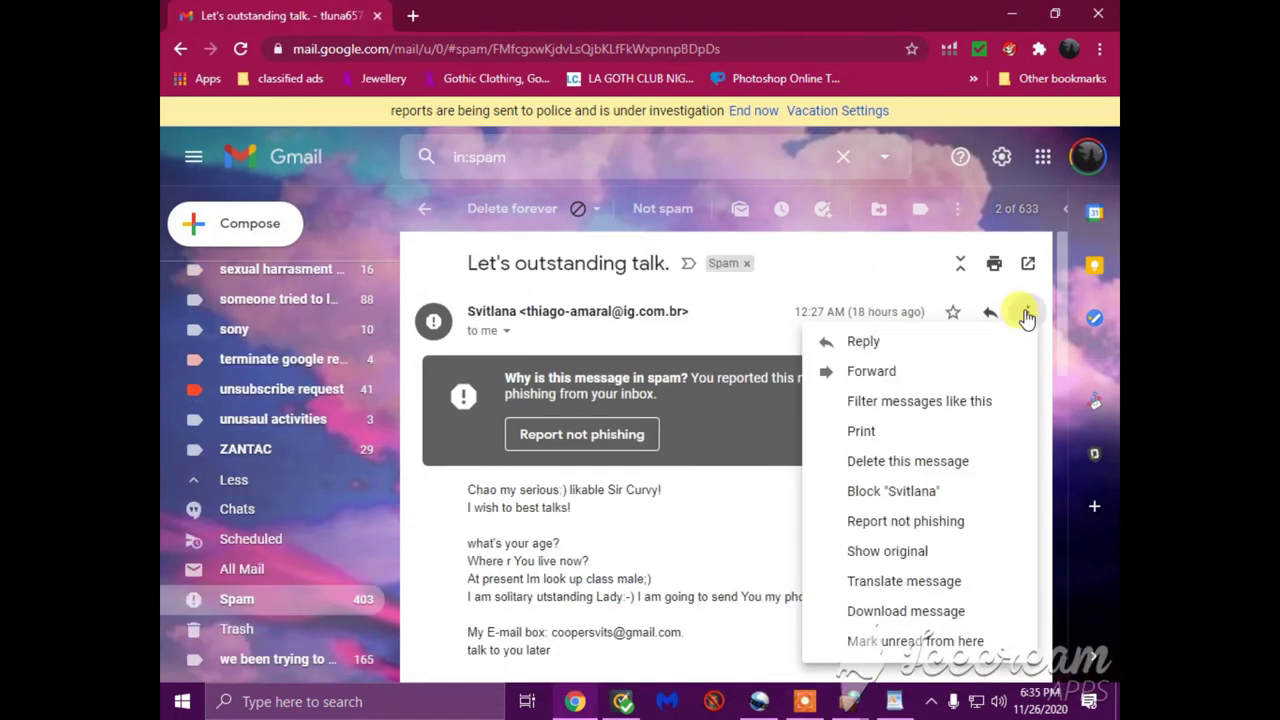
# - Open the original source of the spam email "Let's outstanding talk." and copy its full raw text
pyautogui.click(867, 553)
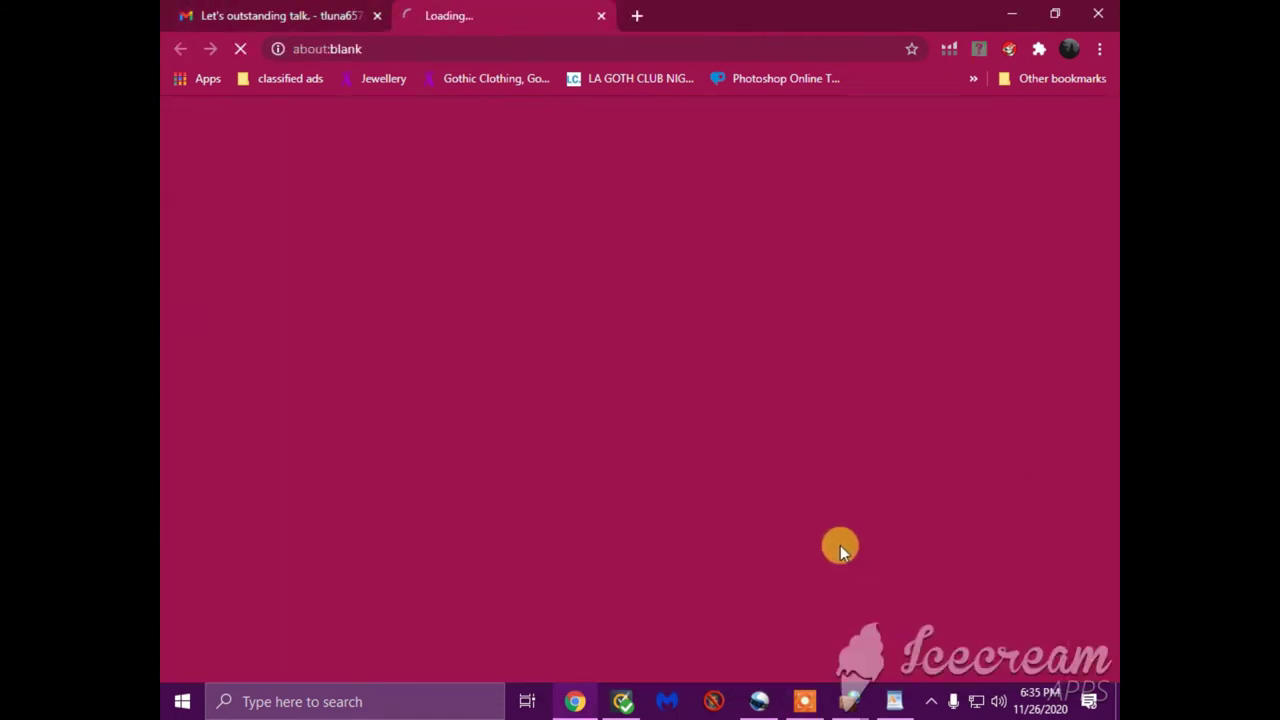
pyautogui.scroll(-4, 424, 405)
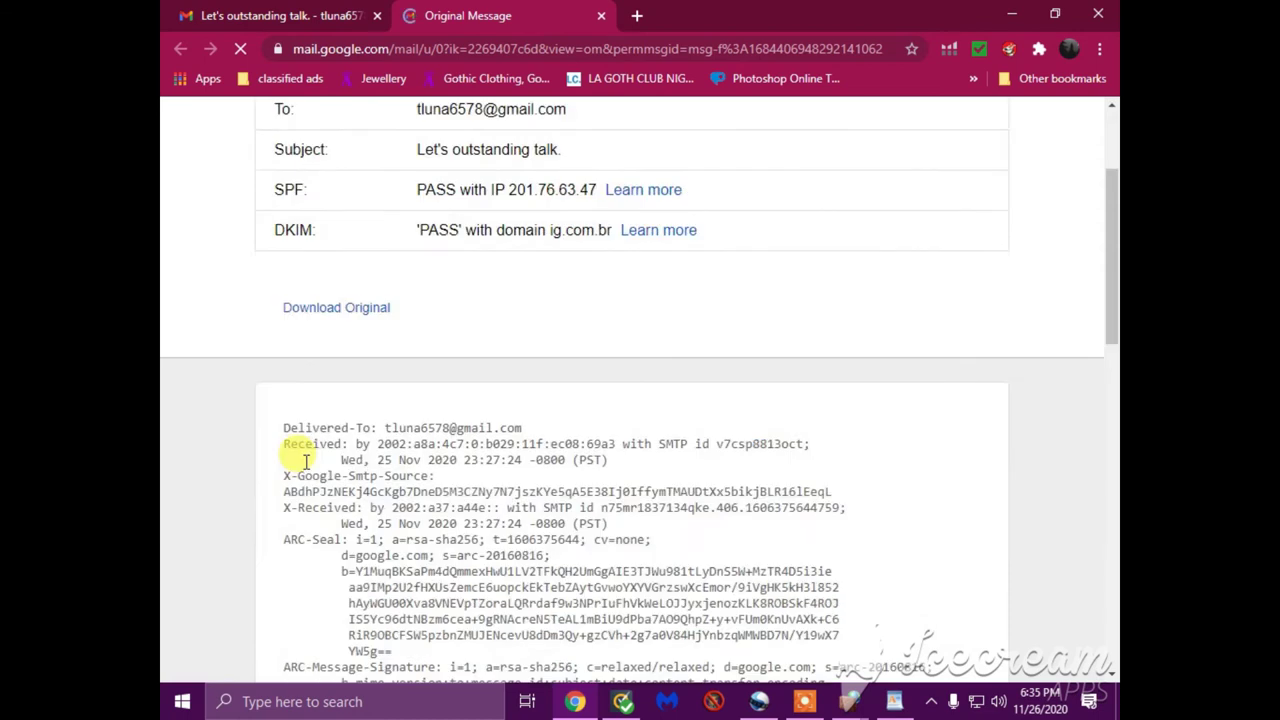
pyautogui.moveTo(281, 244); pyautogui.dragTo(420, 620)
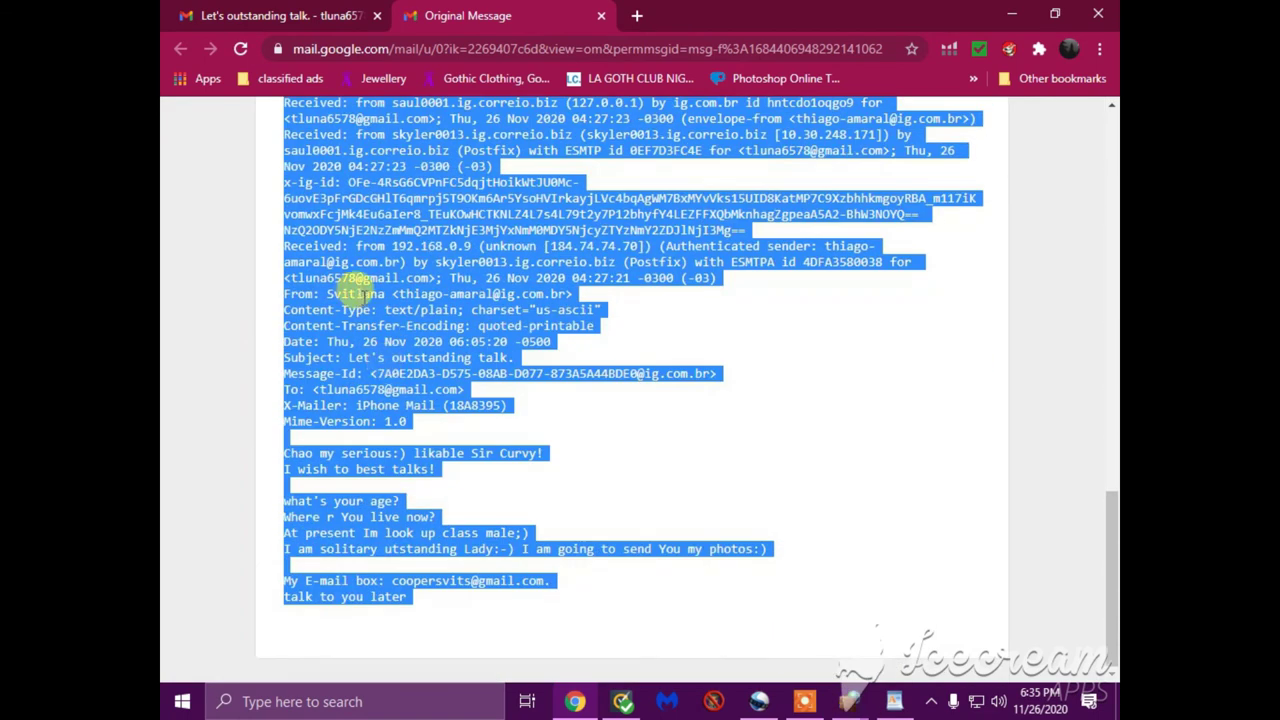
pyautogui.rightClick(362, 280)
pyautogui.click(385, 298)
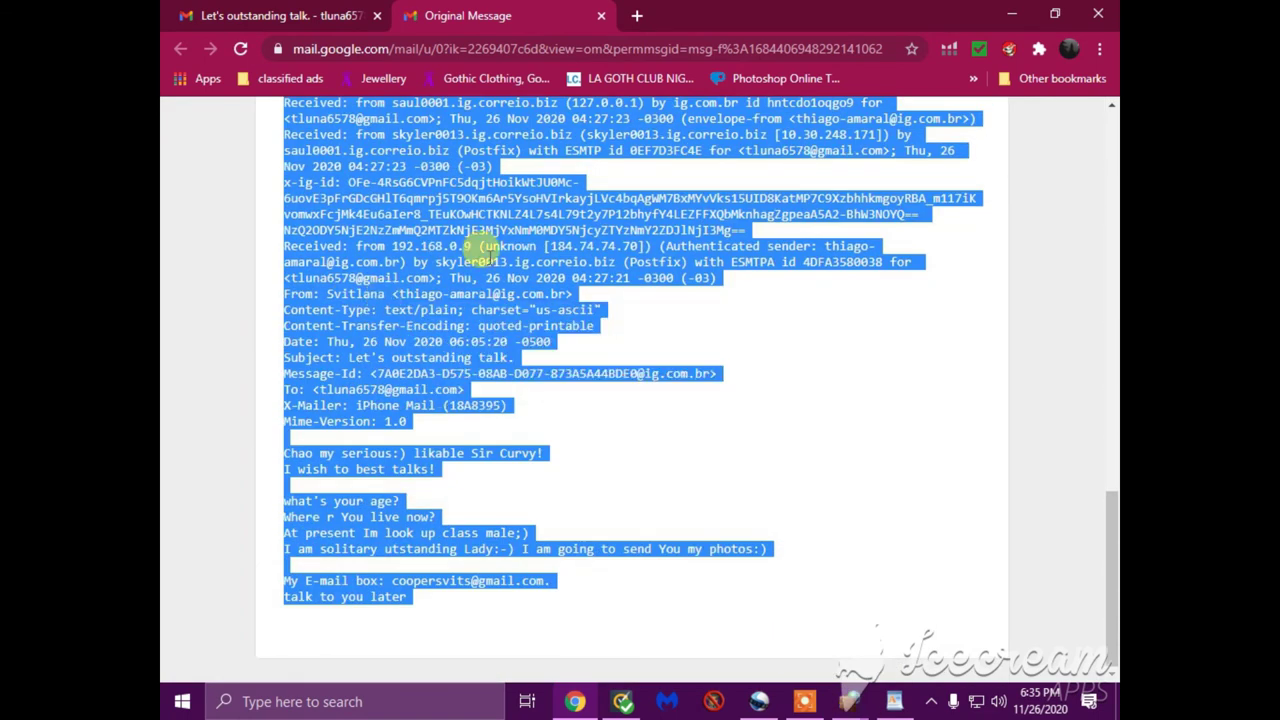
# - Open the bookmarked Messageheader tool in a new tab and get its email header box ready for pasting
pyautogui.click(638, 16)
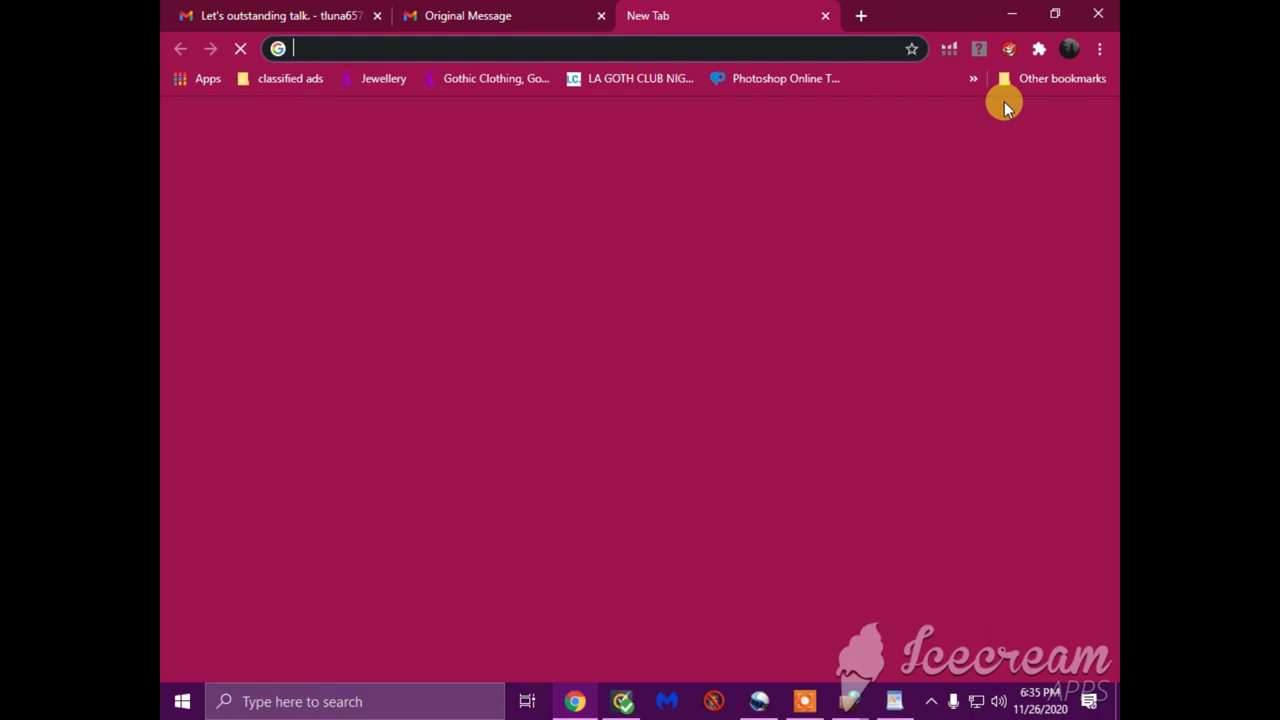
pyautogui.click(973, 78)
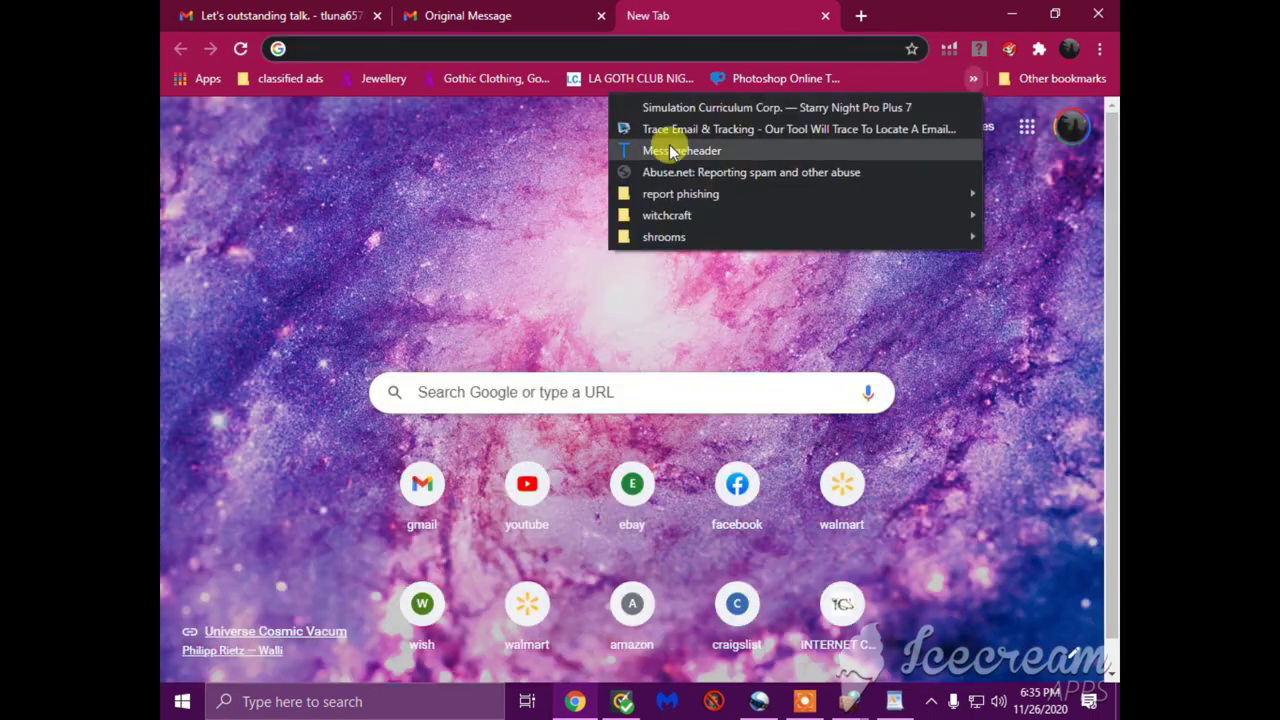
pyautogui.click(685, 149)
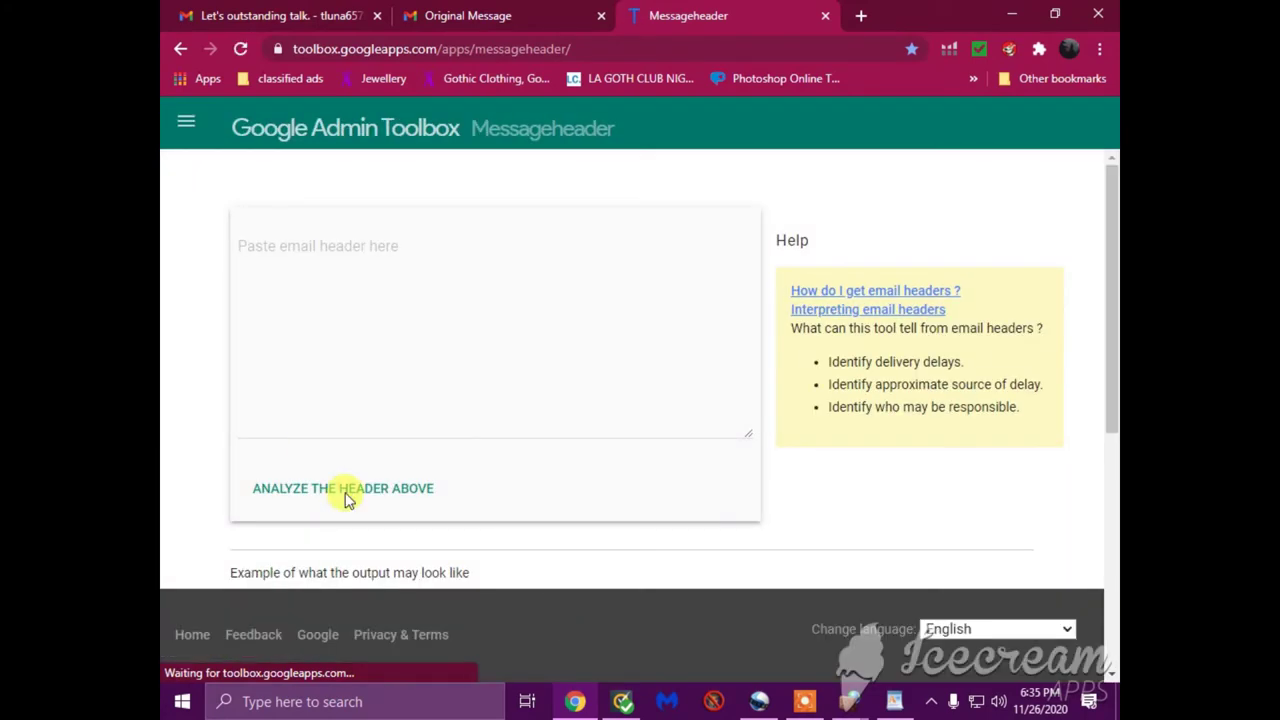
pyautogui.click(307, 250)
pyautogui.rightClick(307, 250)
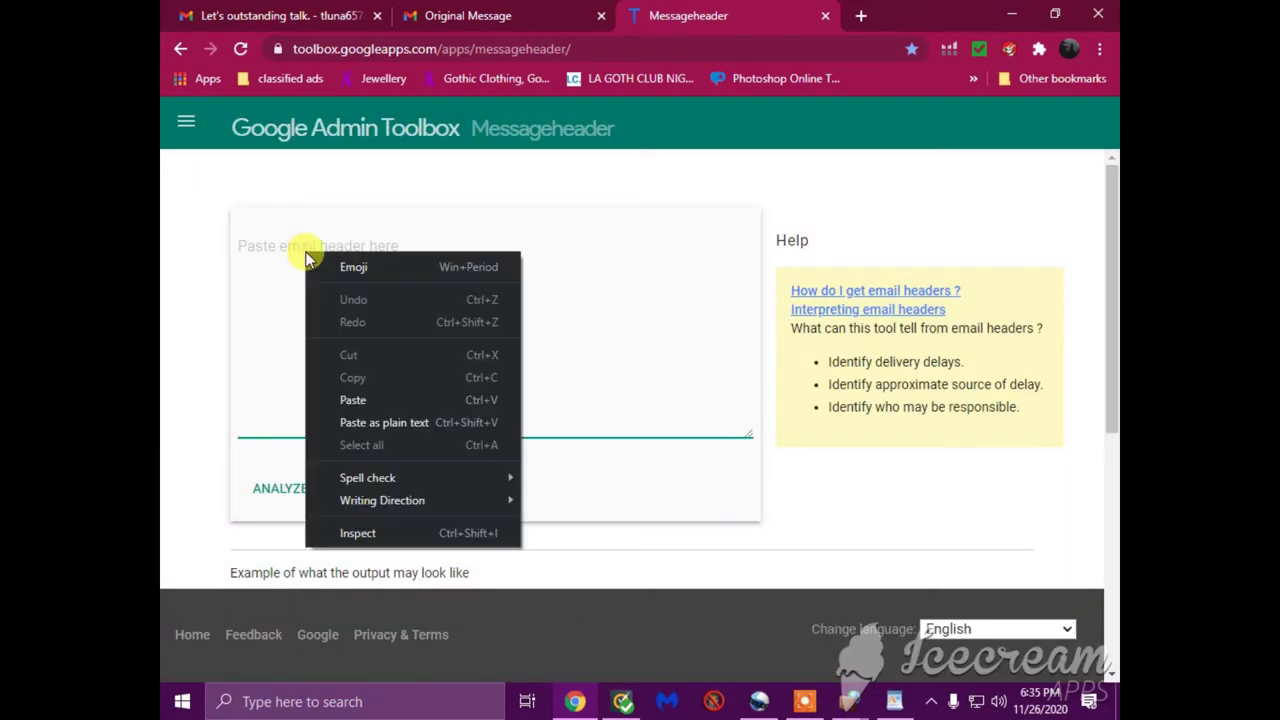
pyautogui.click(464, 18)
pyautogui.rightClick(492, 222)
pyautogui.click(535, 235)
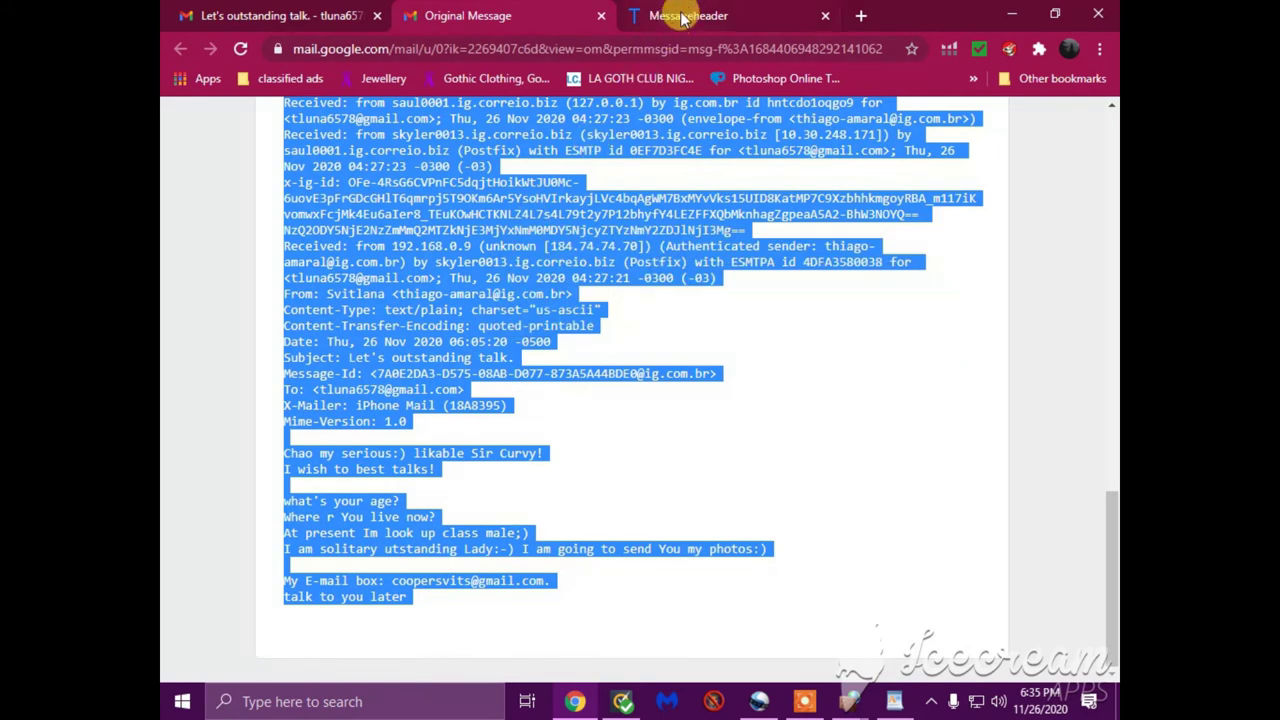
pyautogui.click(672, 16)
pyautogui.rightClick(356, 286)
pyautogui.click(414, 434)
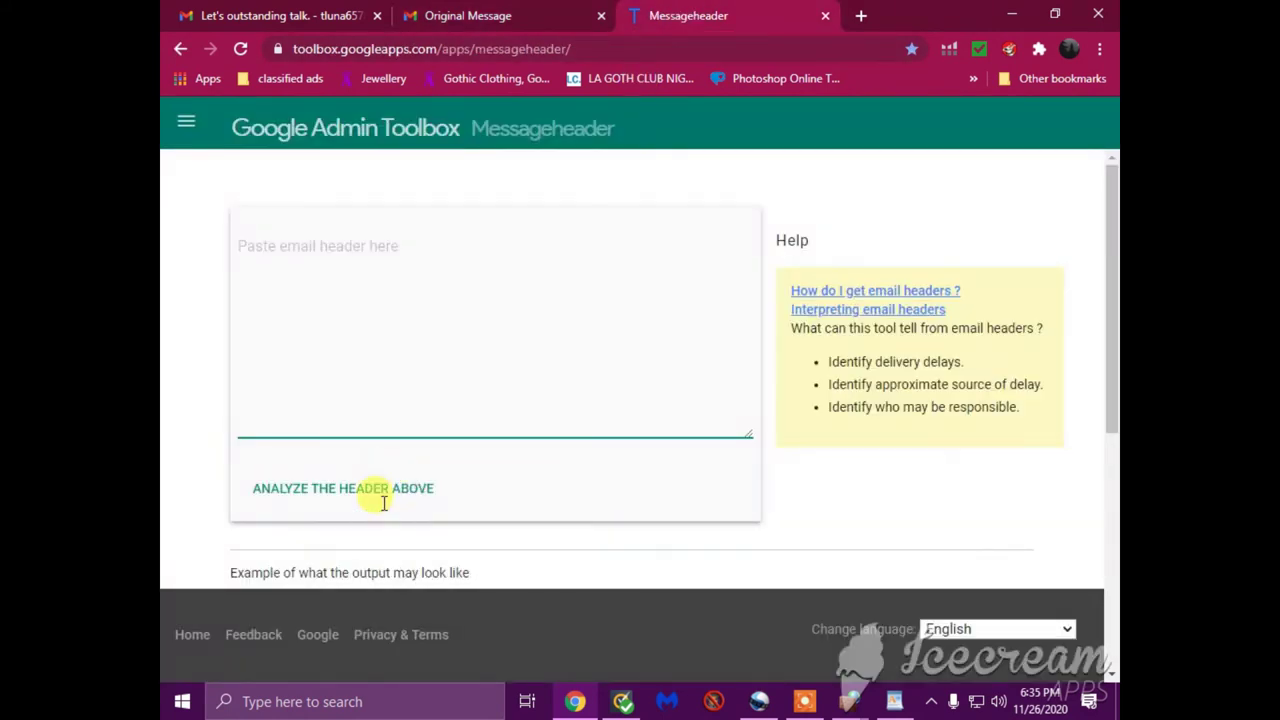
# - Analyze the pasted email header and show the raw header below the results
pyautogui.click(381, 499)
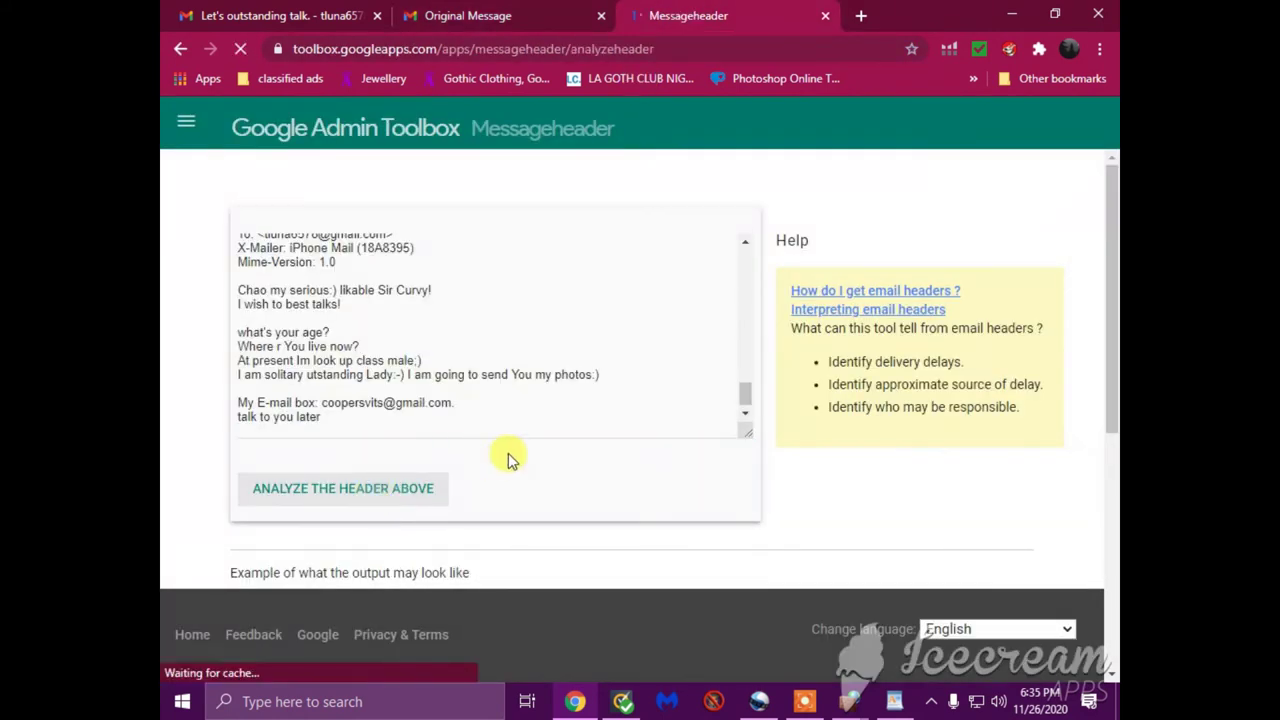
pyautogui.scroll(-5, 310, 597)
pyautogui.scroll(-1, 310, 597)
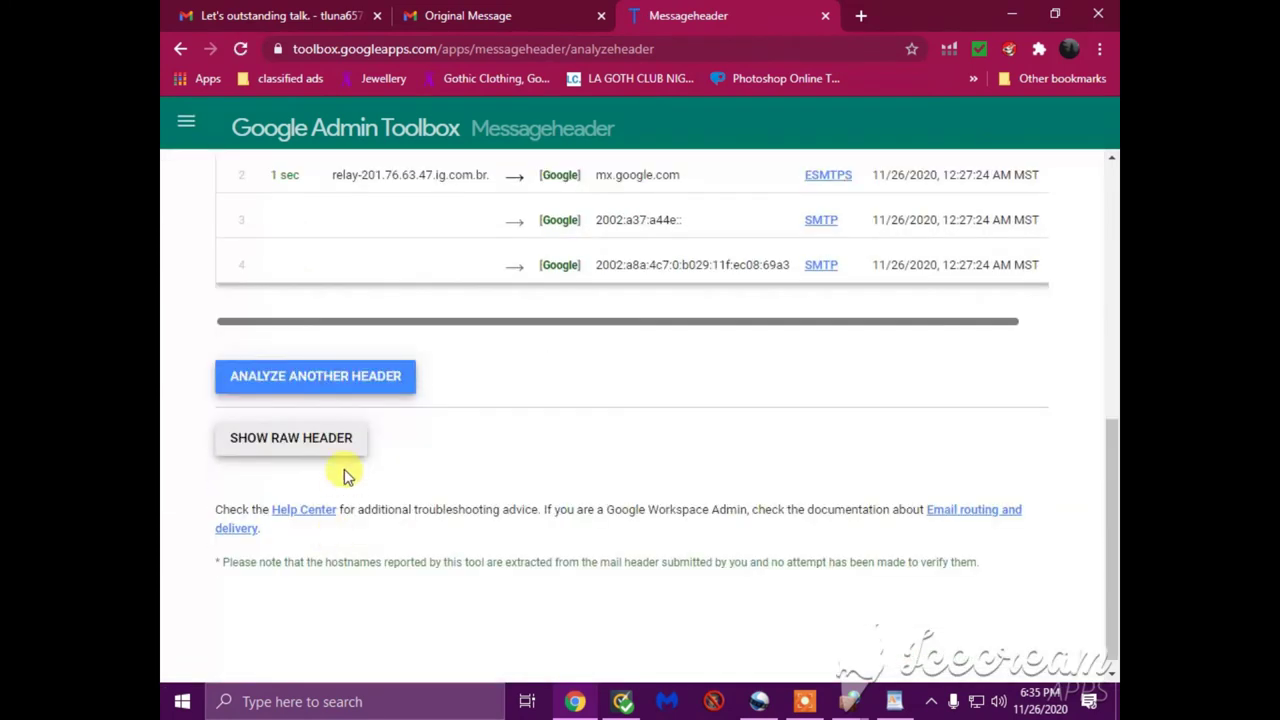
pyautogui.click(355, 442)
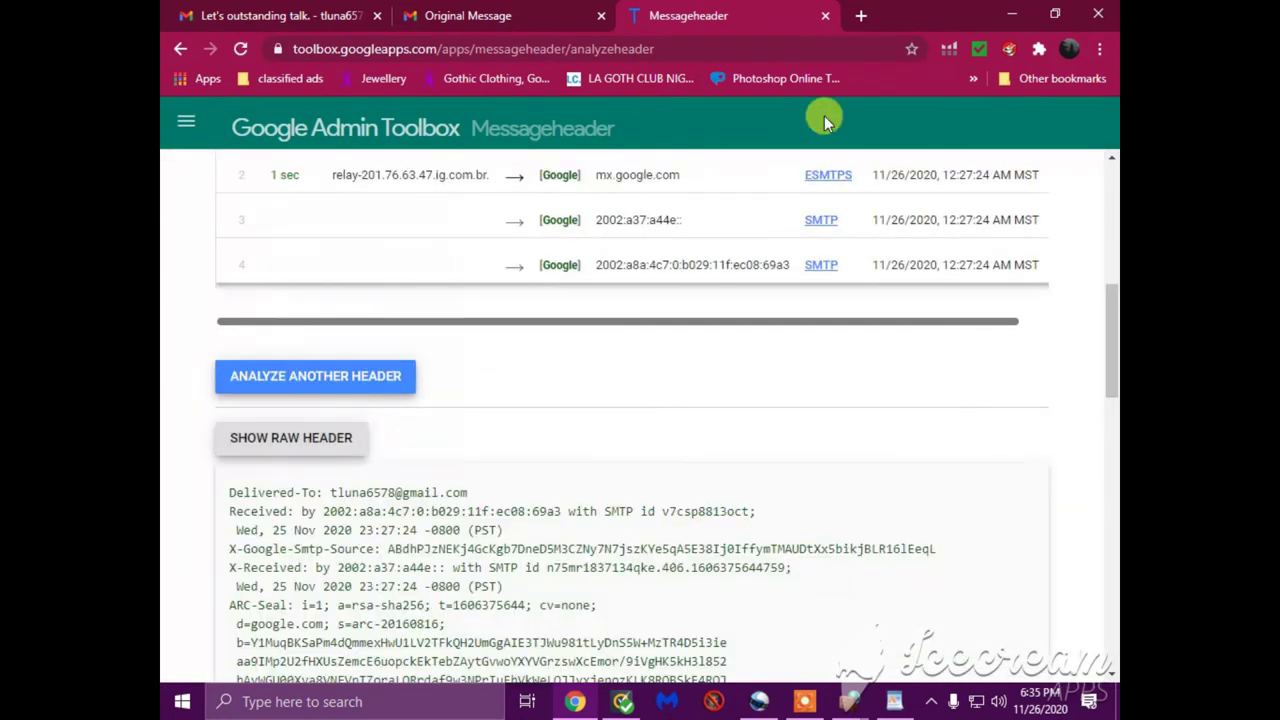
# - Search Google for ic3 in a new tab and open the Internet Crime Complaint Center home page
pyautogui.click(862, 17)
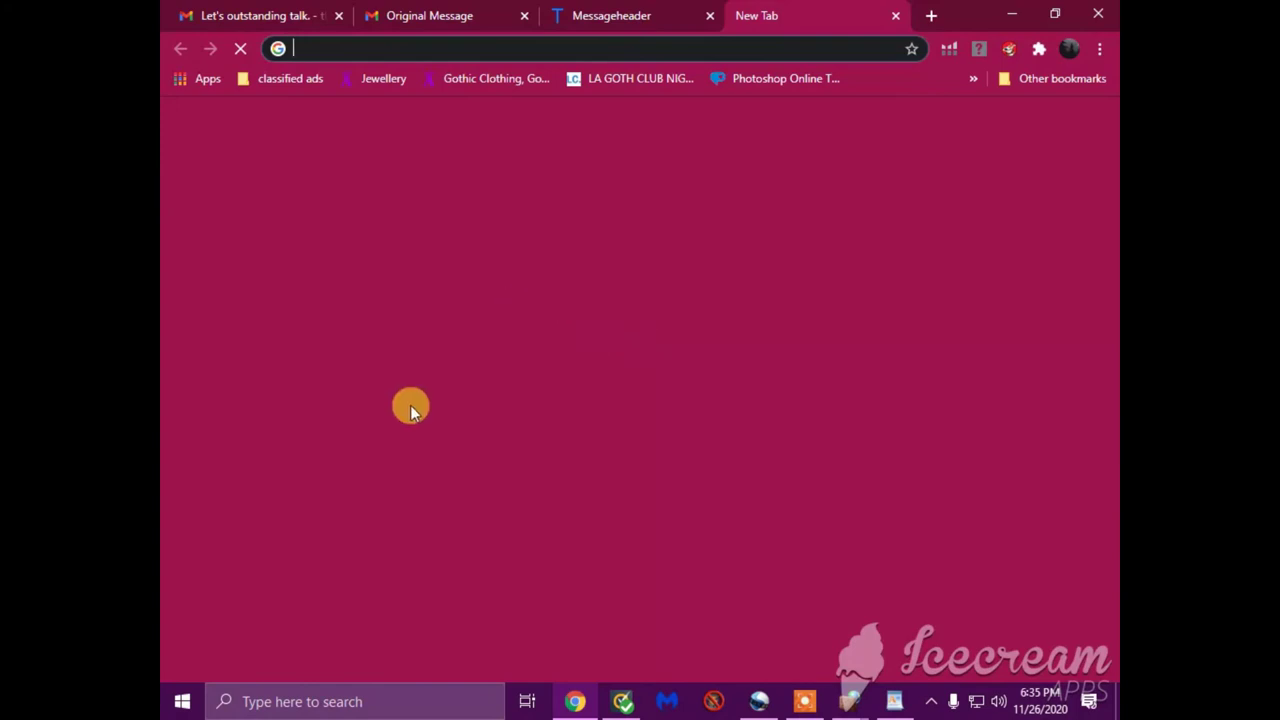
pyautogui.click(440, 395)
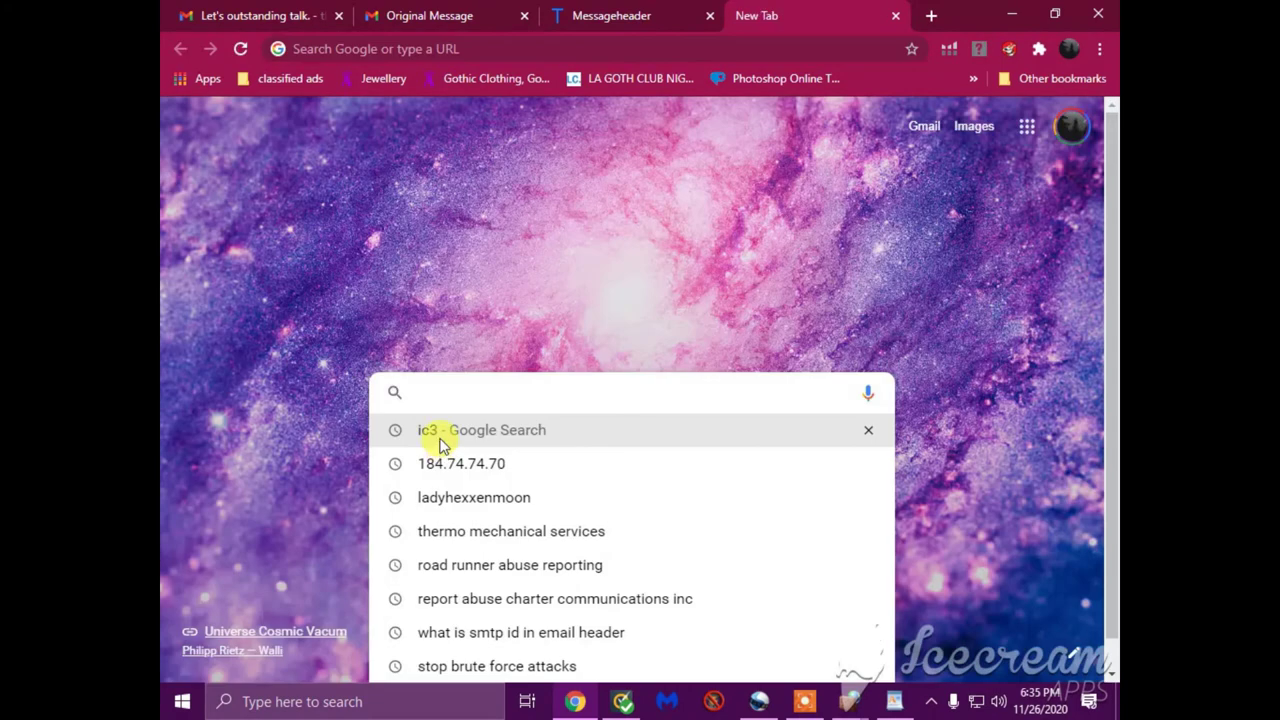
pyautogui.click(440, 440)
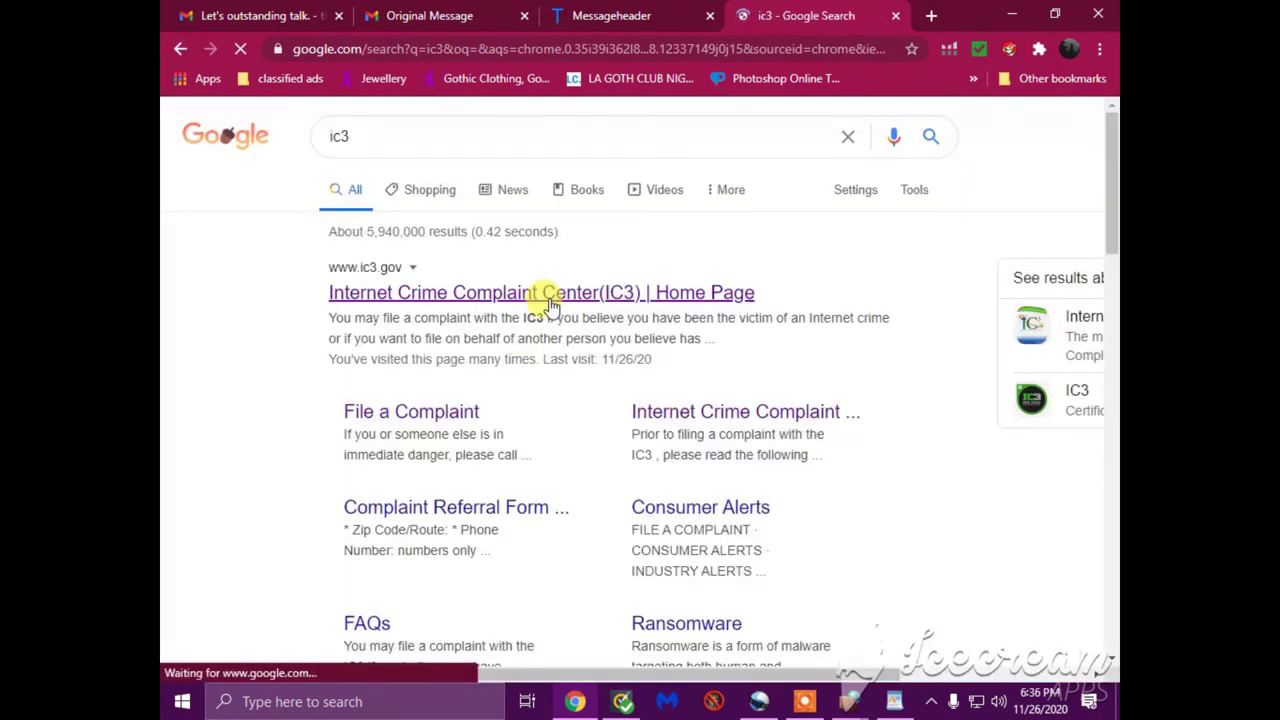
pyautogui.click(549, 300)
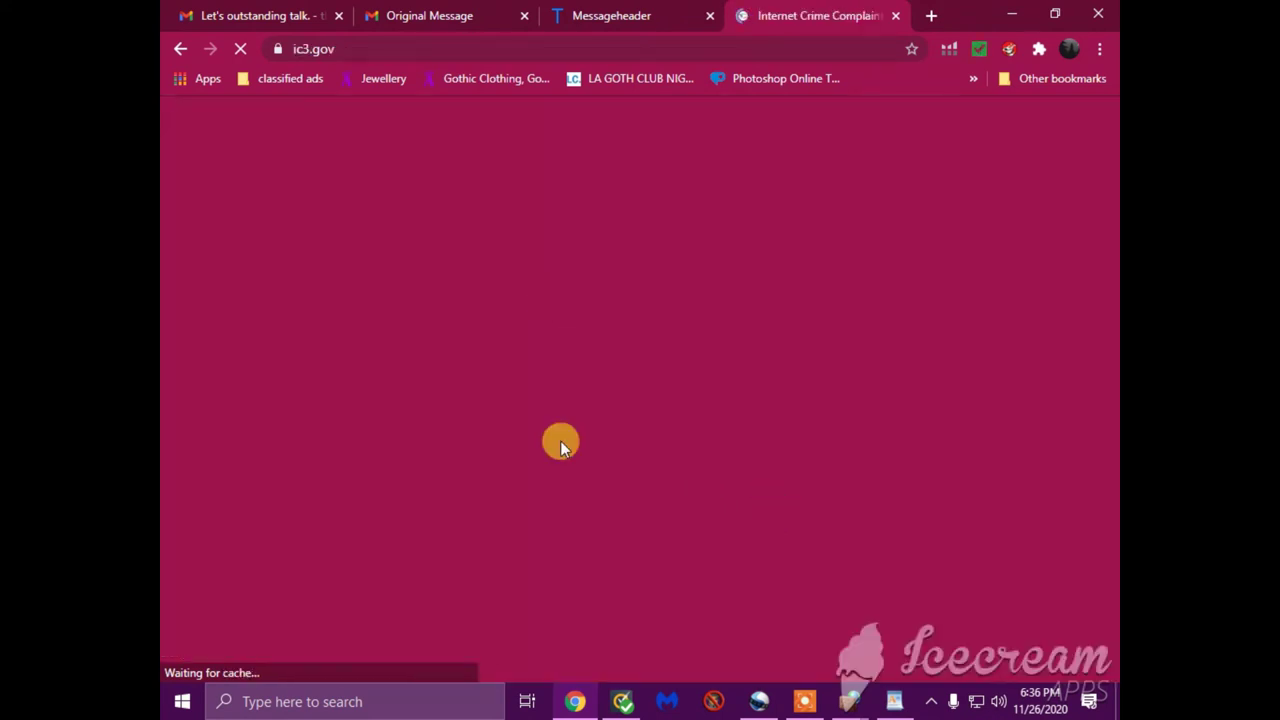
# - Start filing an Internet crime complaint with the IC3 and accept its terms and conditions
pyautogui.scroll(-2, 700, 450)
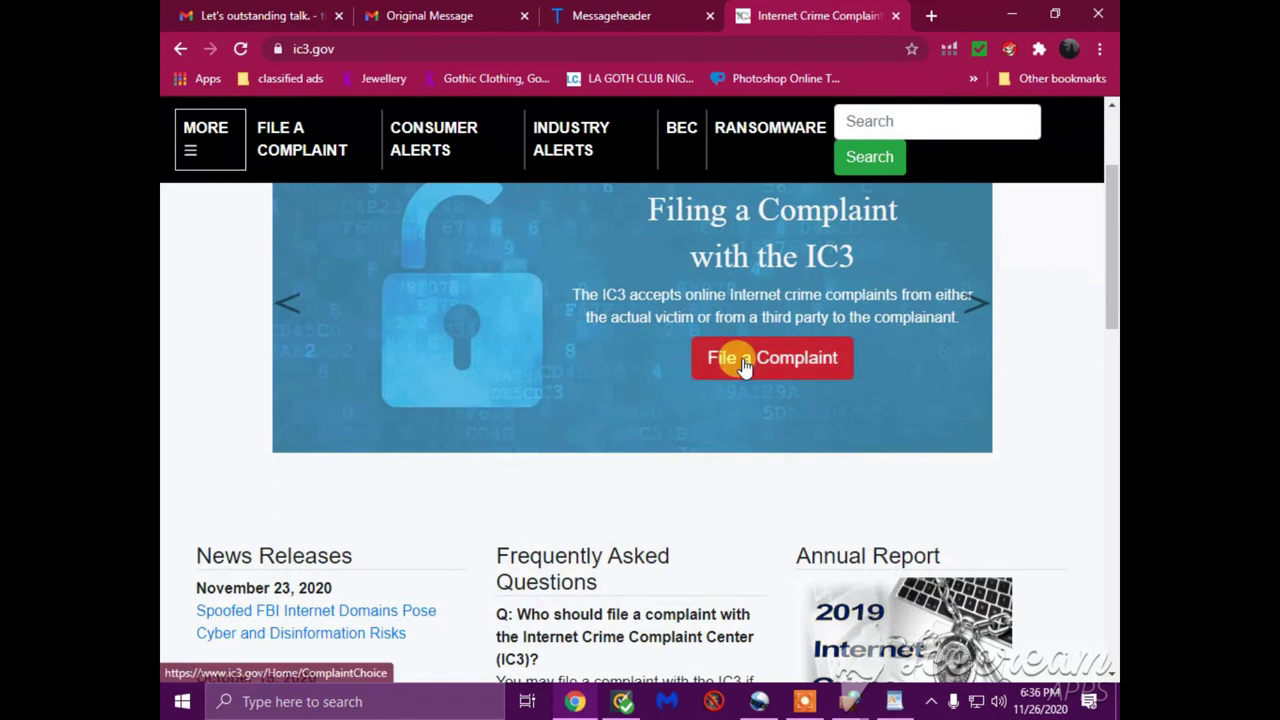
pyautogui.click(742, 362)
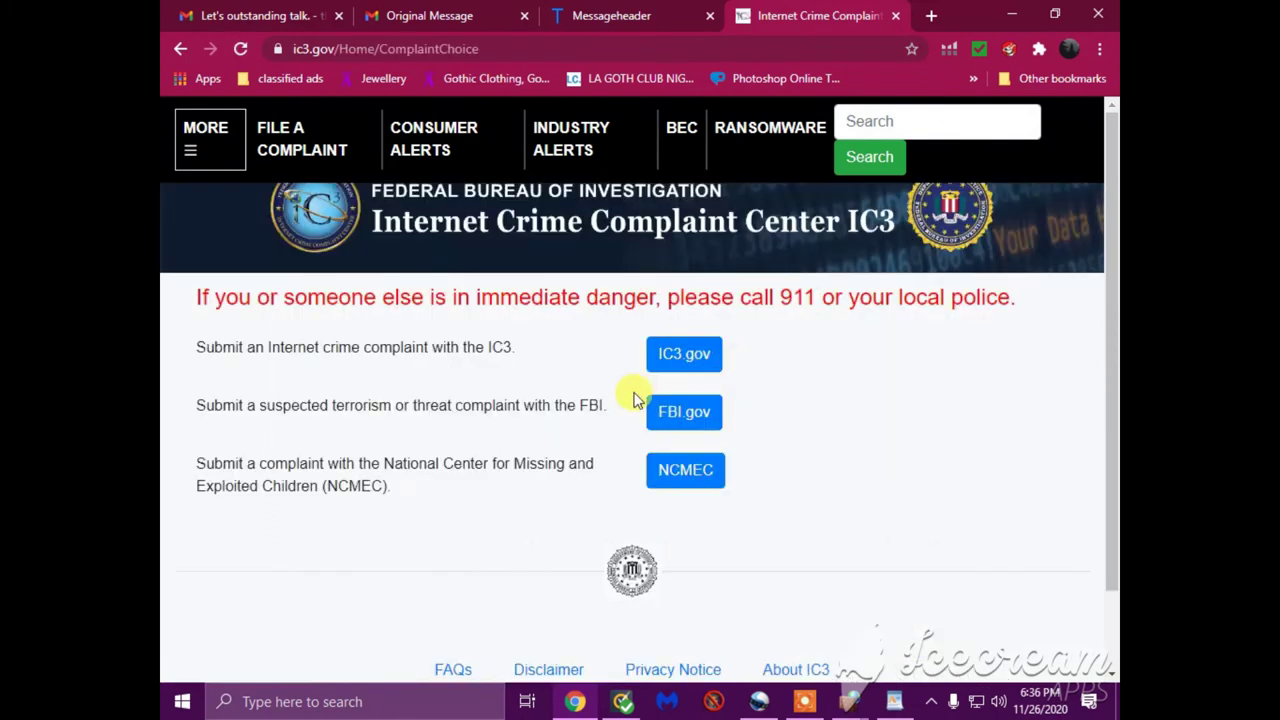
pyautogui.click(697, 360)
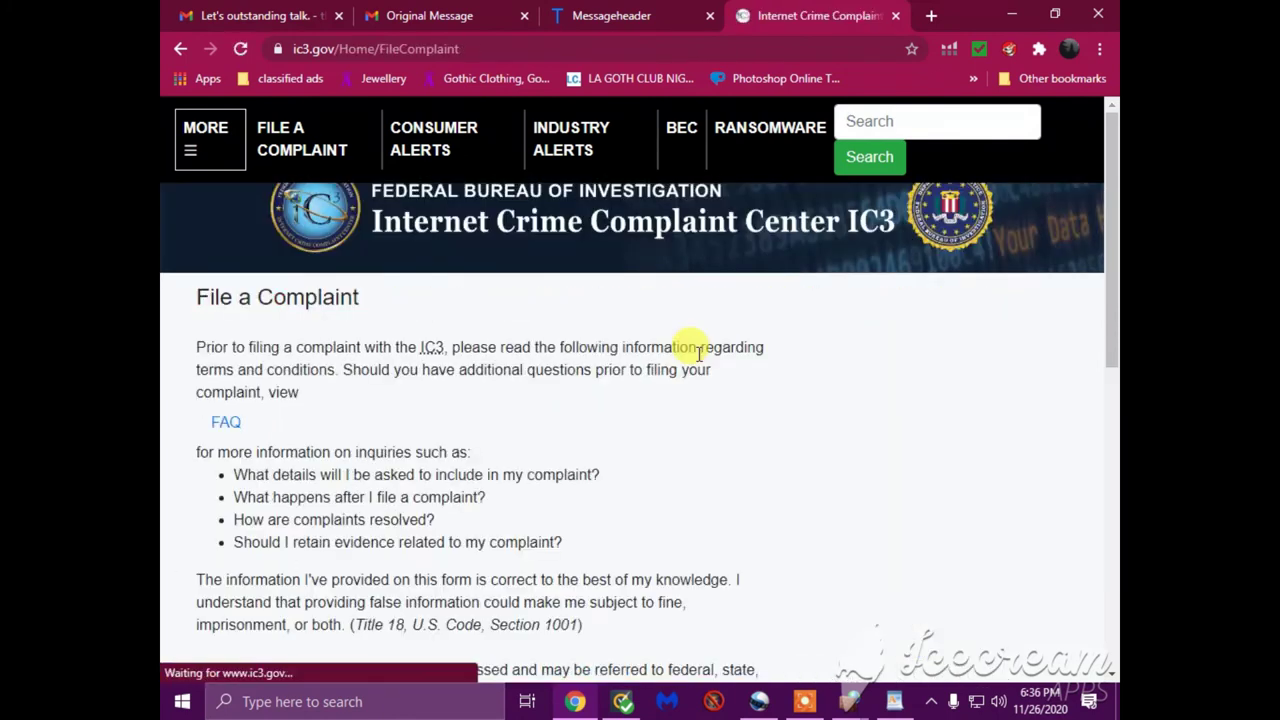
pyautogui.scroll(-6, 691, 414)
pyautogui.click(214, 537)
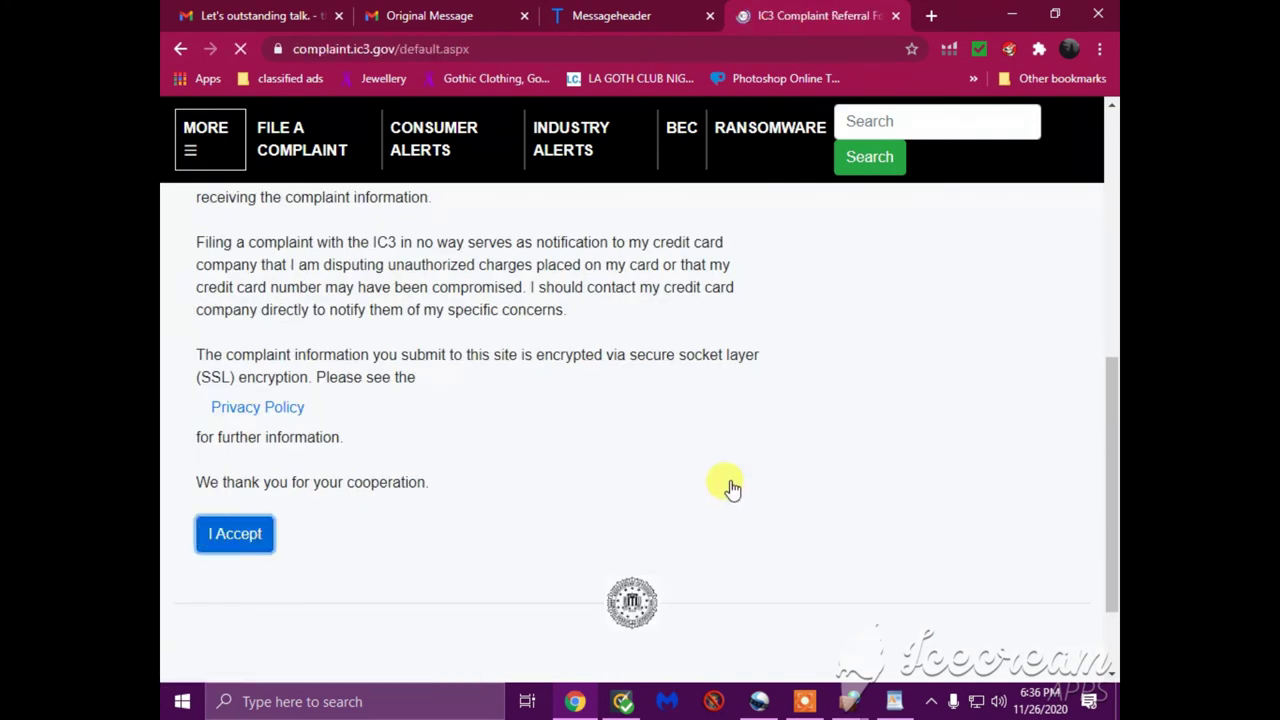
# - Mark Spoofed Email, Similar Domain, Email Intrusion and Other as used in the incident, specifying the suggested entry beginning "online cyber SEXUAL ABUSE/CYBER"
pyautogui.scroll(-15, 738, 477)
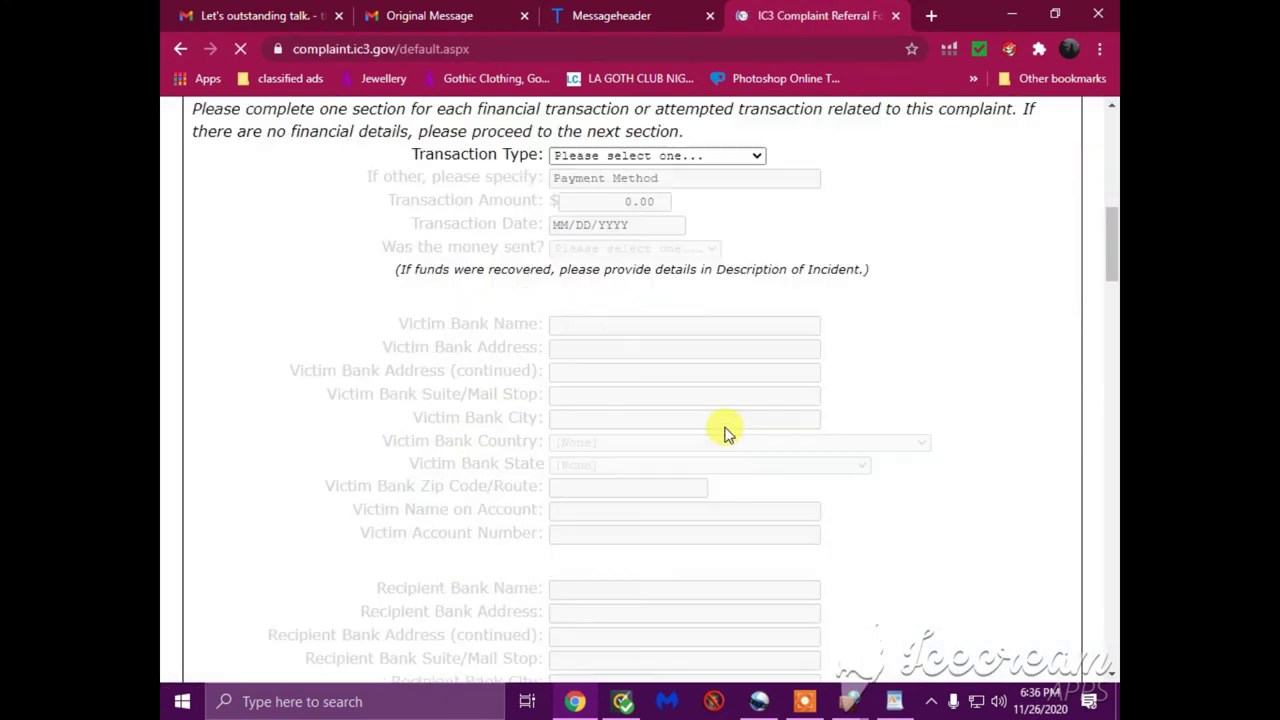
pyautogui.scroll(-6, 727, 435)
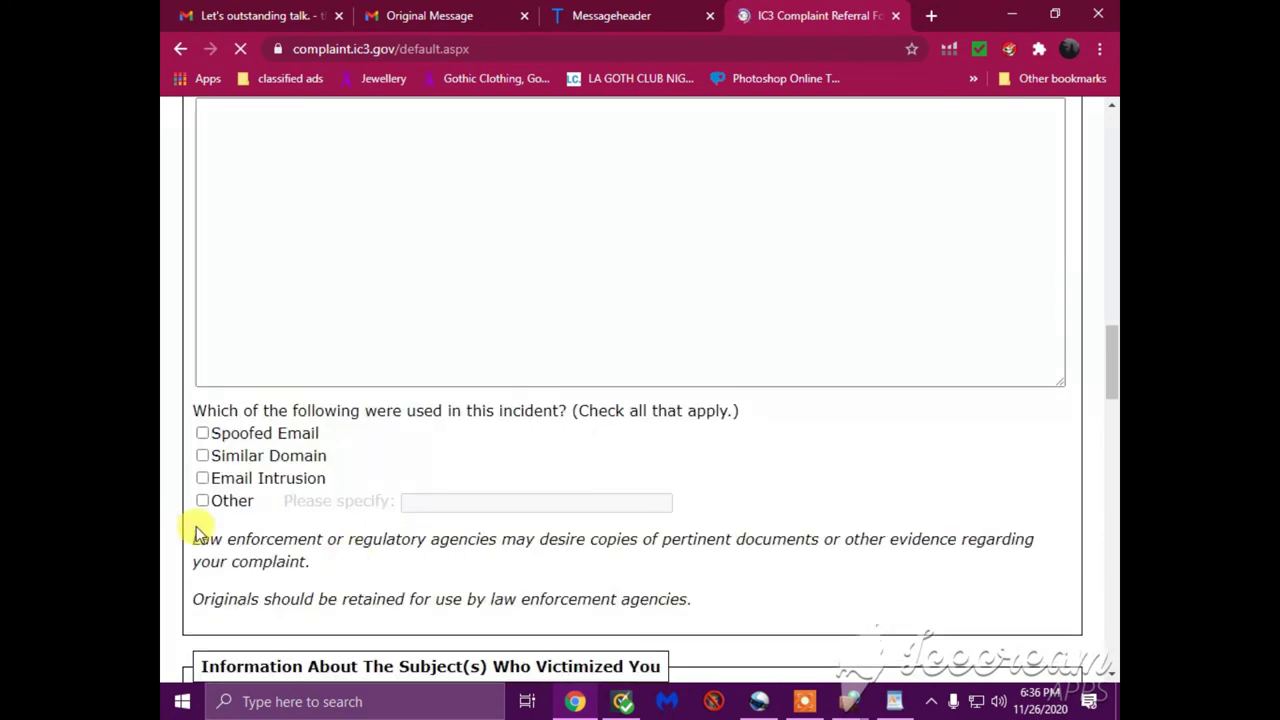
pyautogui.click(204, 502)
pyautogui.click(202, 478)
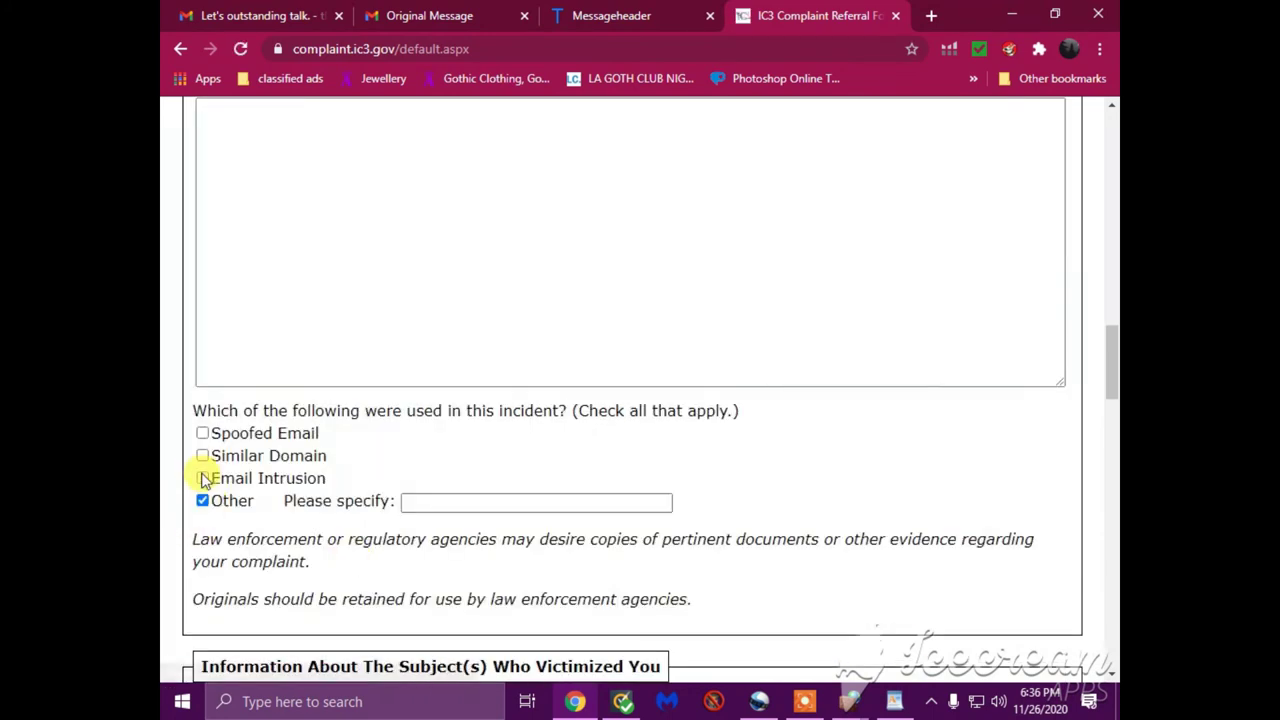
pyautogui.click(205, 433)
pyautogui.click(449, 503)
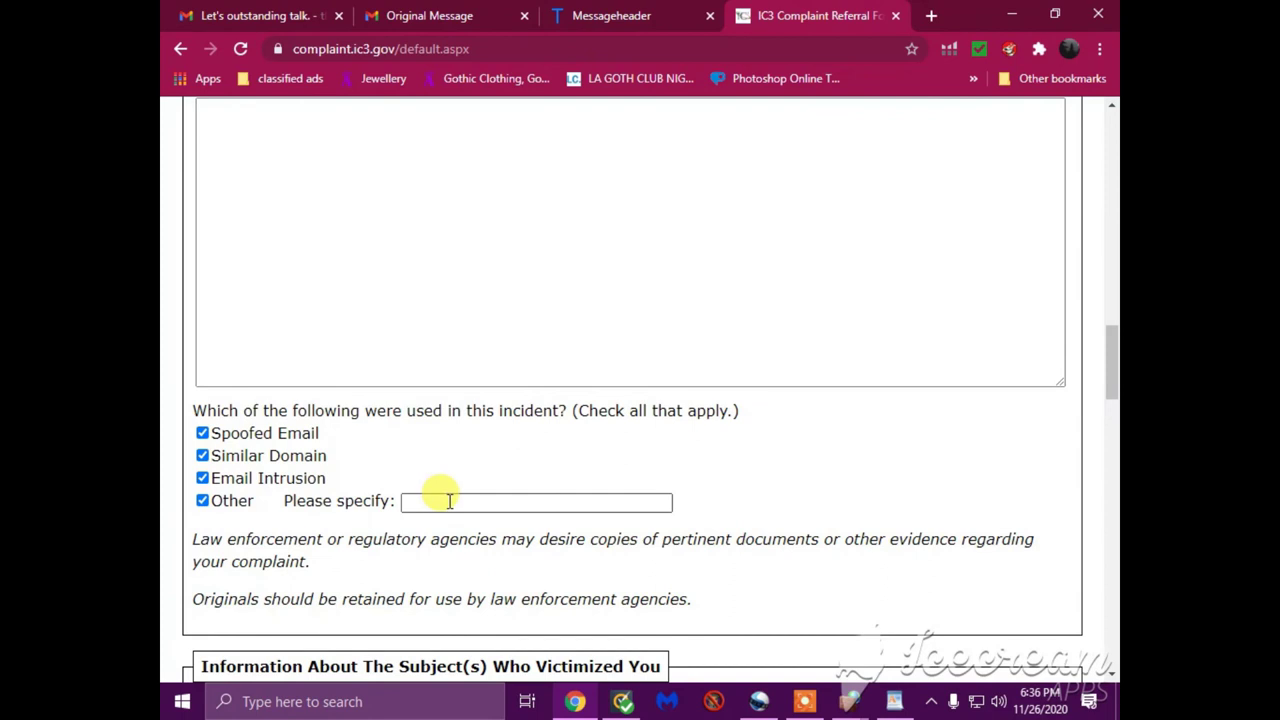
pyautogui.click(457, 535)
# - Select the entire raw header text in Messageheader, starting at "Delivered-To", and copy it
pyautogui.scroll(-10, 657, 629)
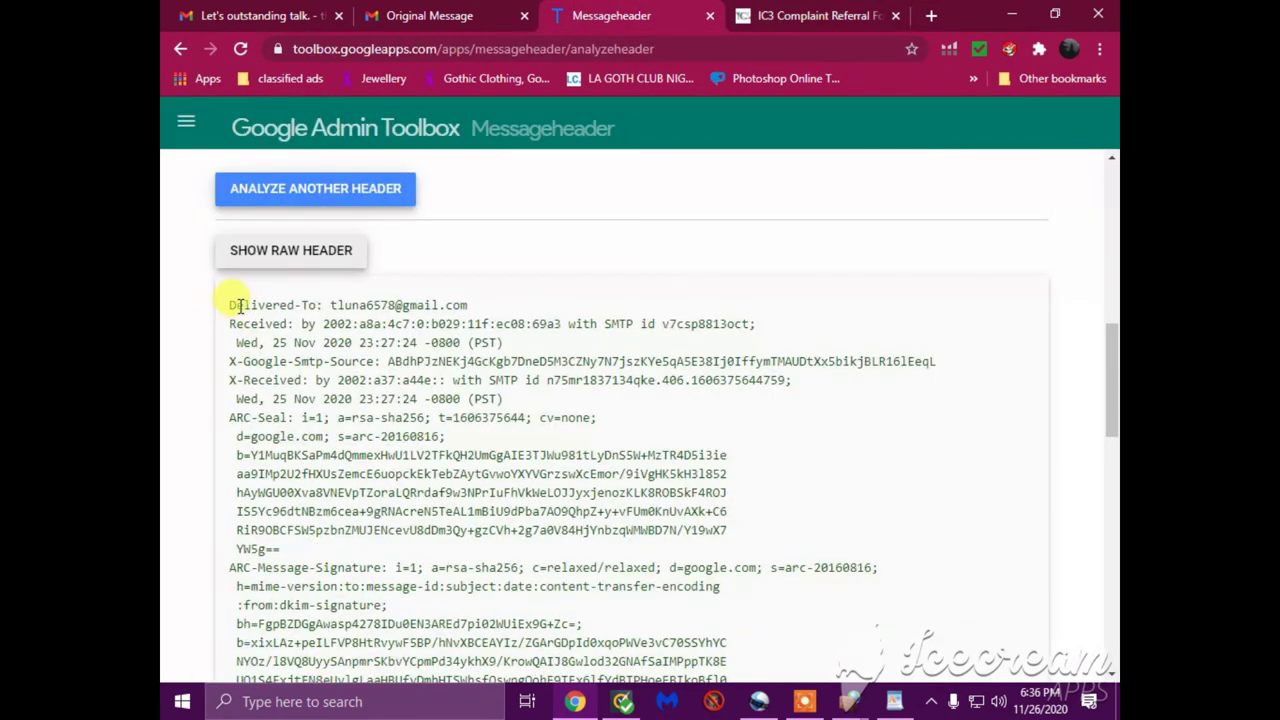
pyautogui.moveTo(228, 307); pyautogui.dragTo(1112, 447)
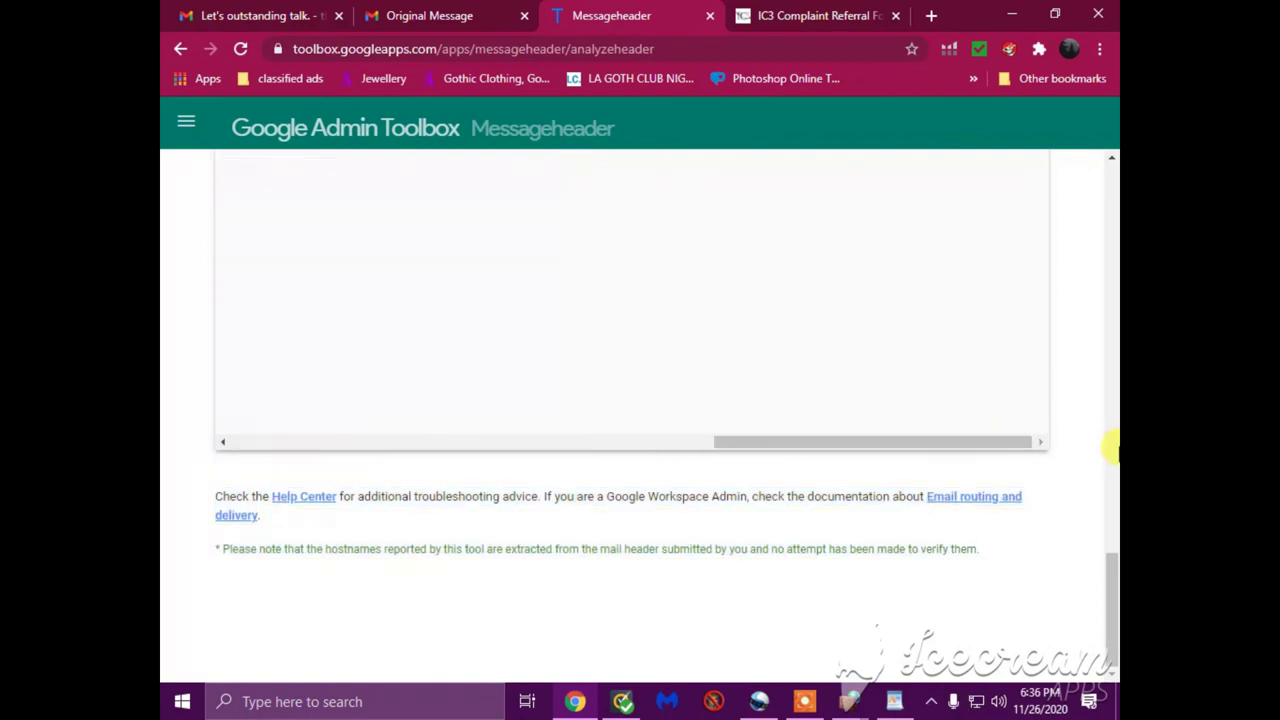
pyautogui.scroll(3, 476, 447)
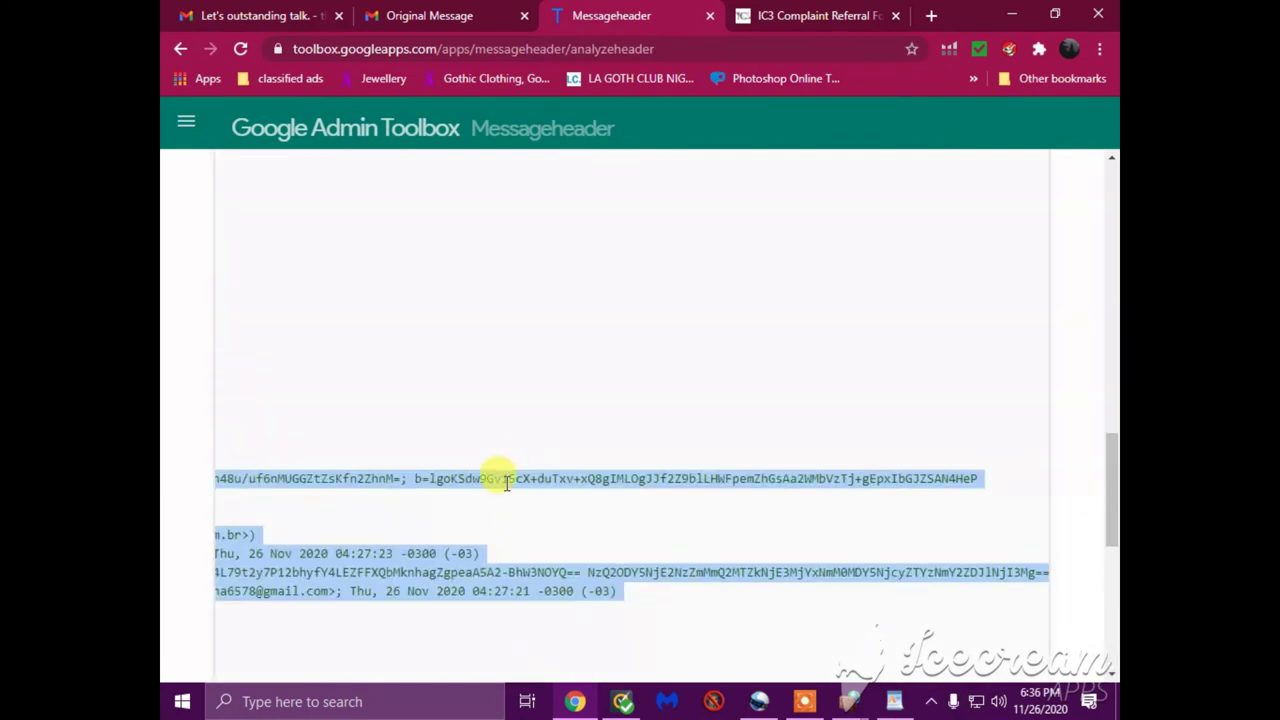
pyautogui.rightClick(505, 481)
pyautogui.click(545, 491)
# - Paste the copied email with full headers into the IC3 complaint's field for a copy of the email used
pyautogui.click(812, 27)
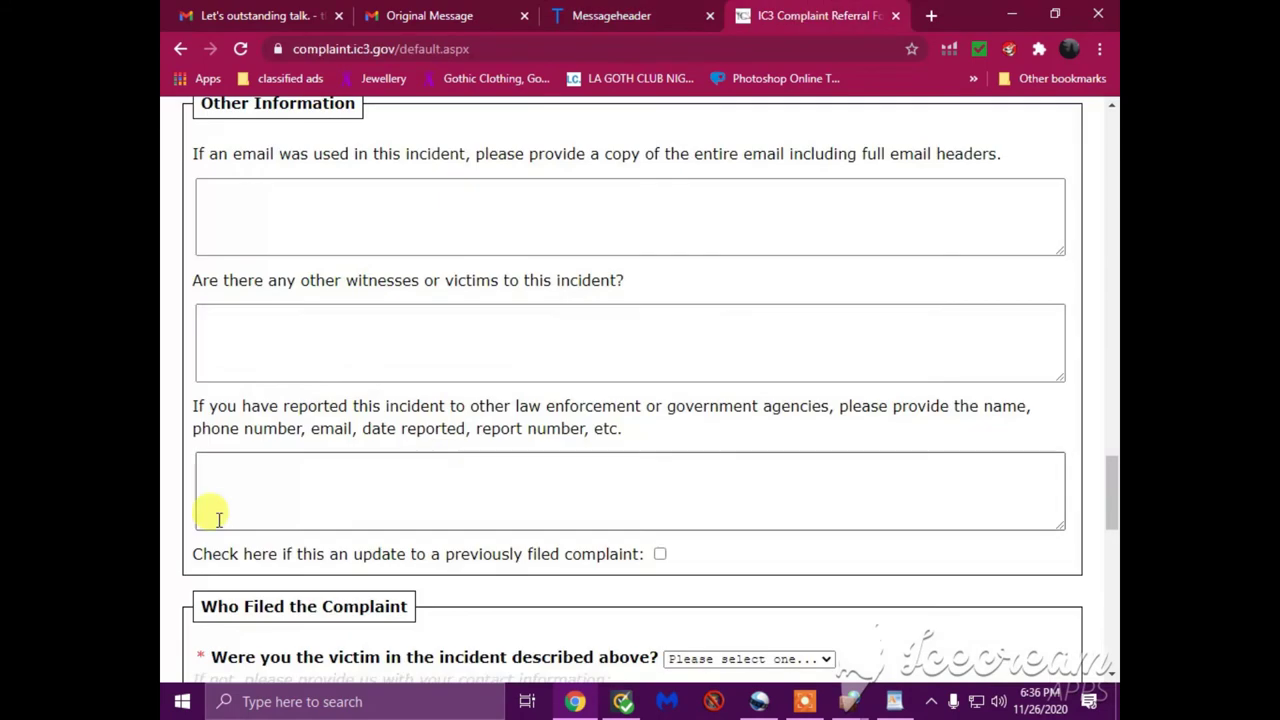
pyautogui.click(247, 223)
pyautogui.rightClick(248, 226)
pyautogui.click(314, 369)
# - Mark the complaint as an update to a previously filed one and answer Yes to being the victim
pyautogui.scroll(-2, 685, 428)
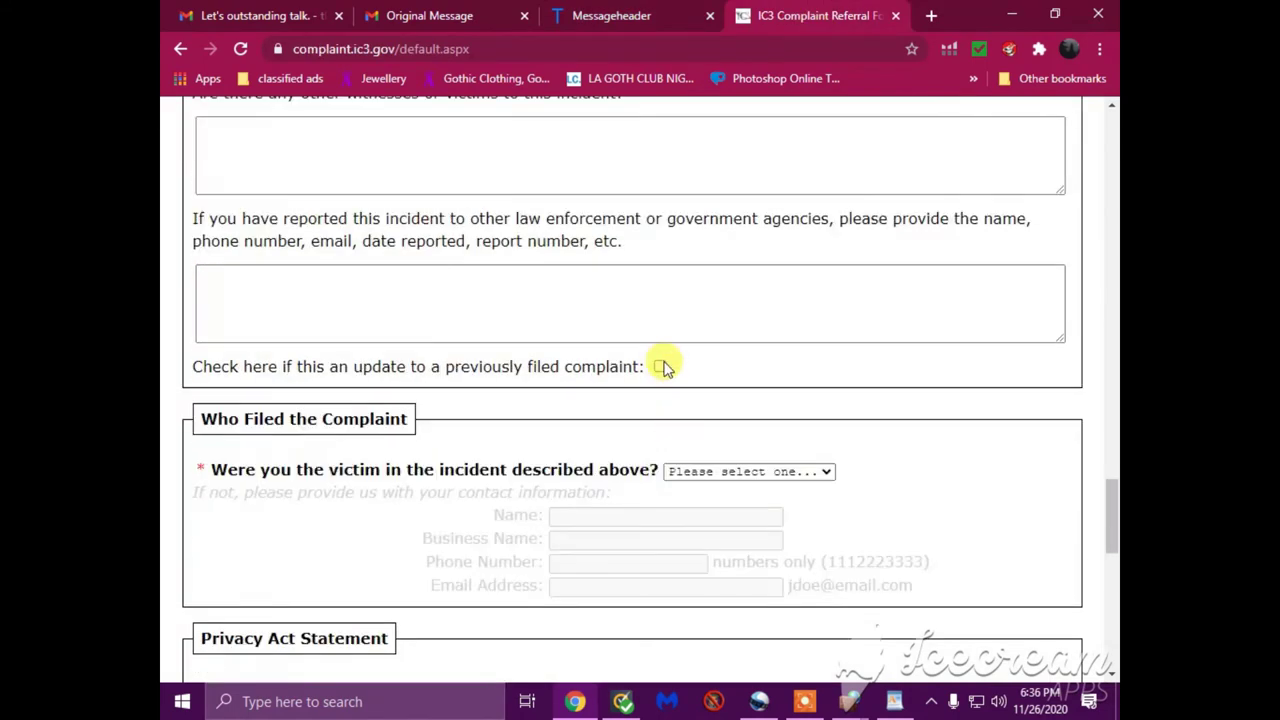
pyautogui.click(660, 366)
pyautogui.click(697, 476)
pyautogui.click(695, 520)
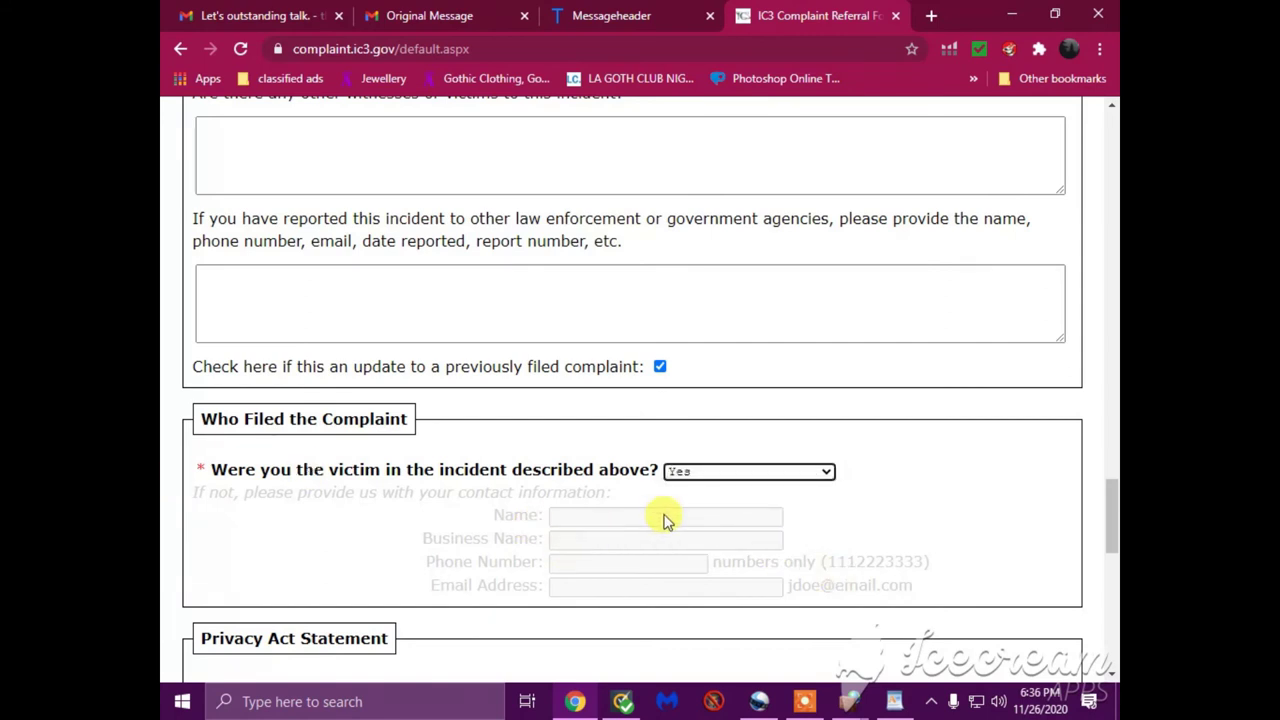
# - Copy the selected incident statement from the letter6 document in WordPad for the complaint's incident description
pyautogui.scroll(7, 690, 490)
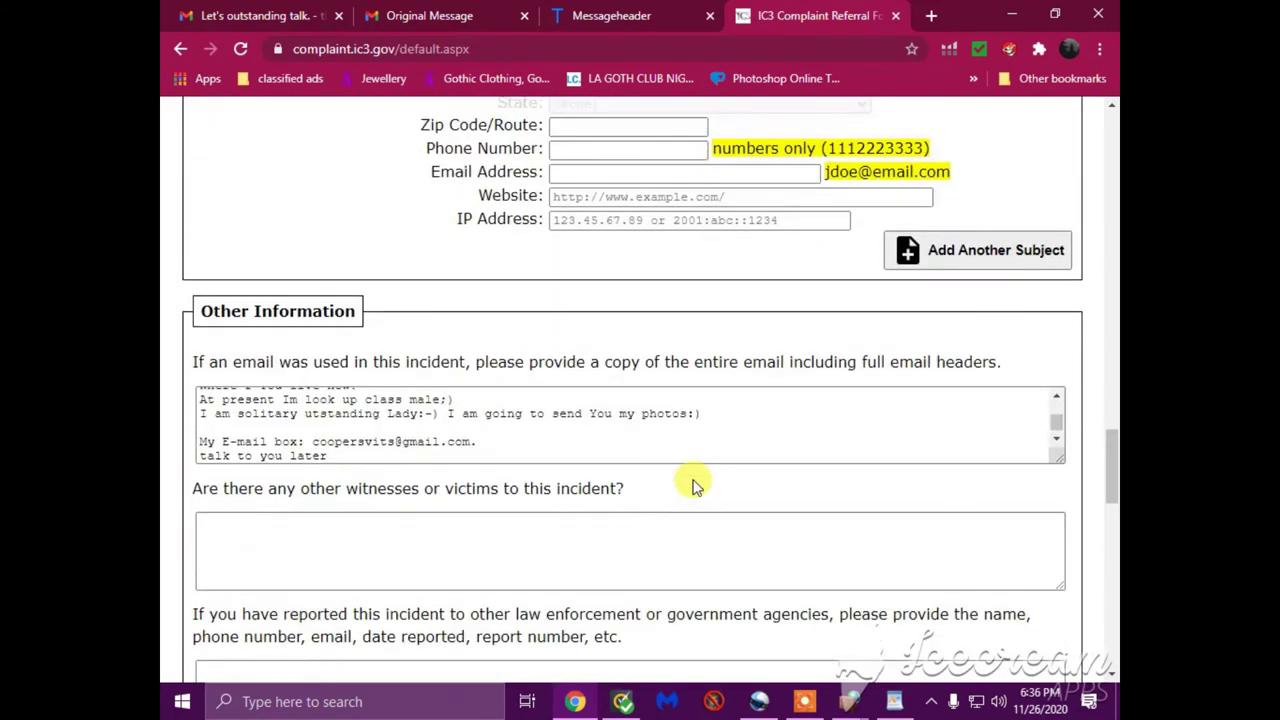
pyautogui.scroll(8, 695, 485)
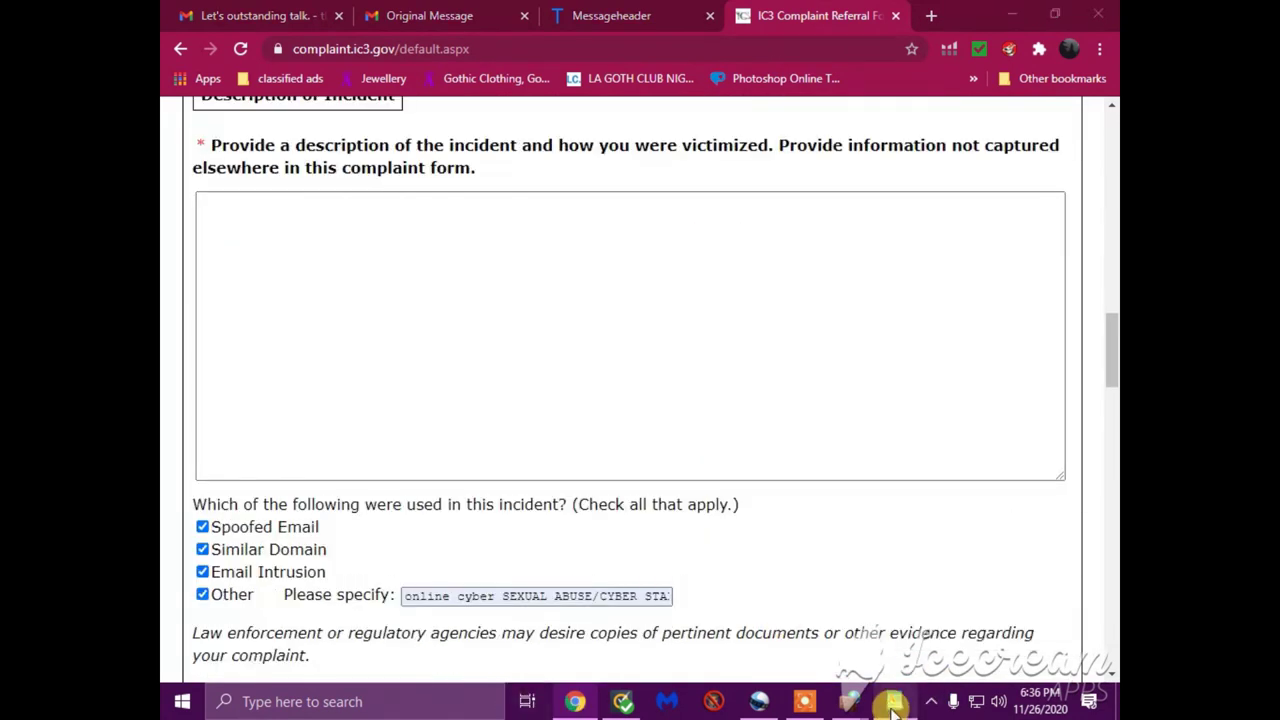
pyautogui.click(894, 701)
pyautogui.rightClick(479, 278)
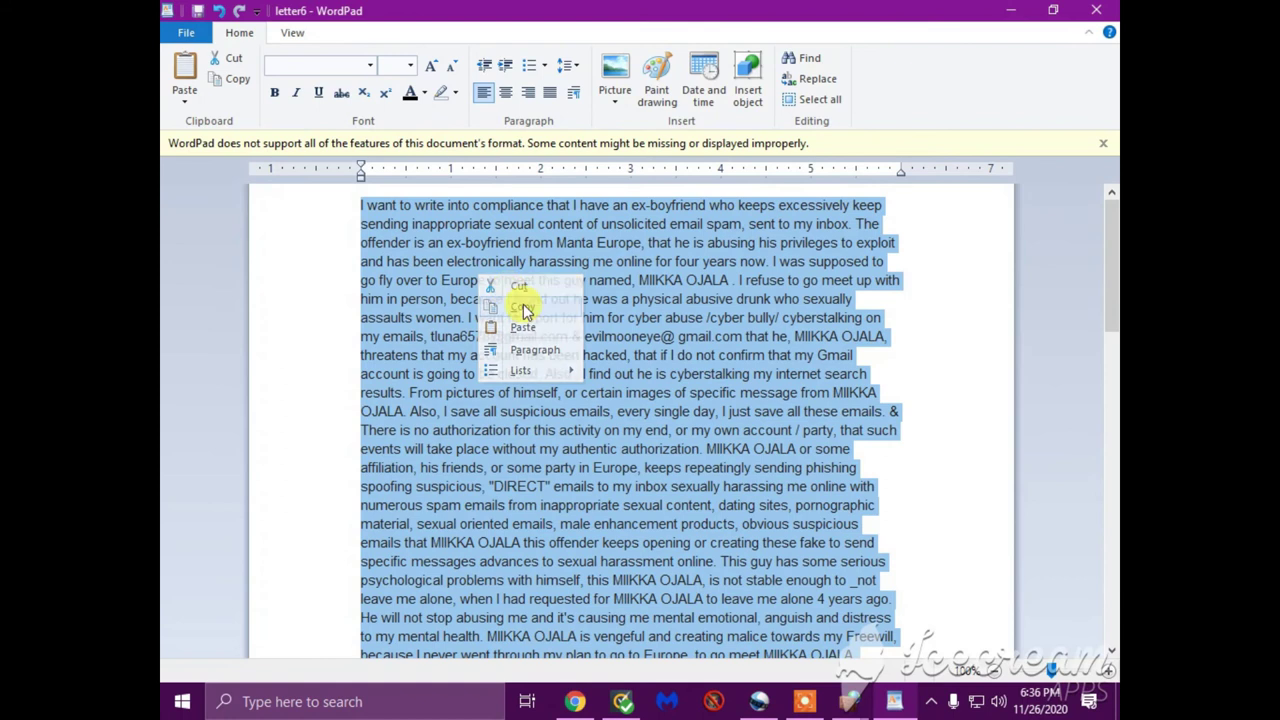
pyautogui.click(515, 305)
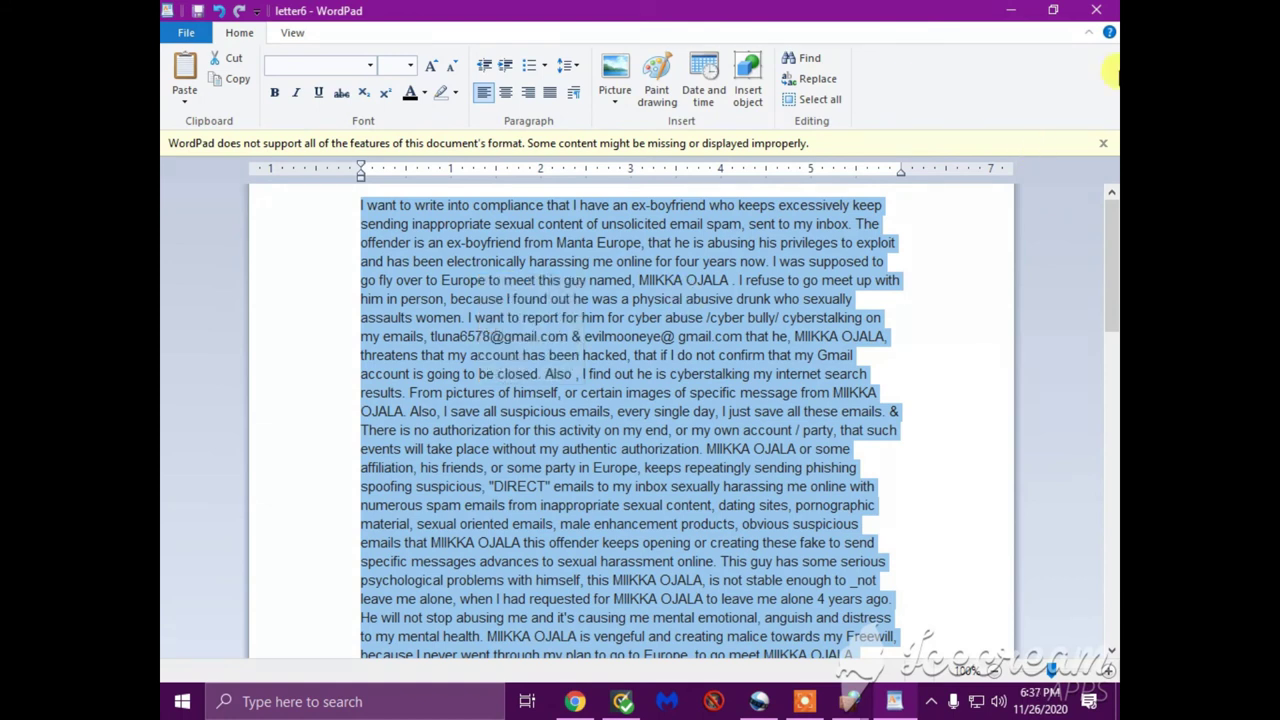
# - Paste the copied incident statement into the IC3 complaint's description of the incident
pyautogui.click(1018, 10)
pyautogui.click(286, 249)
pyautogui.rightClick(290, 252)
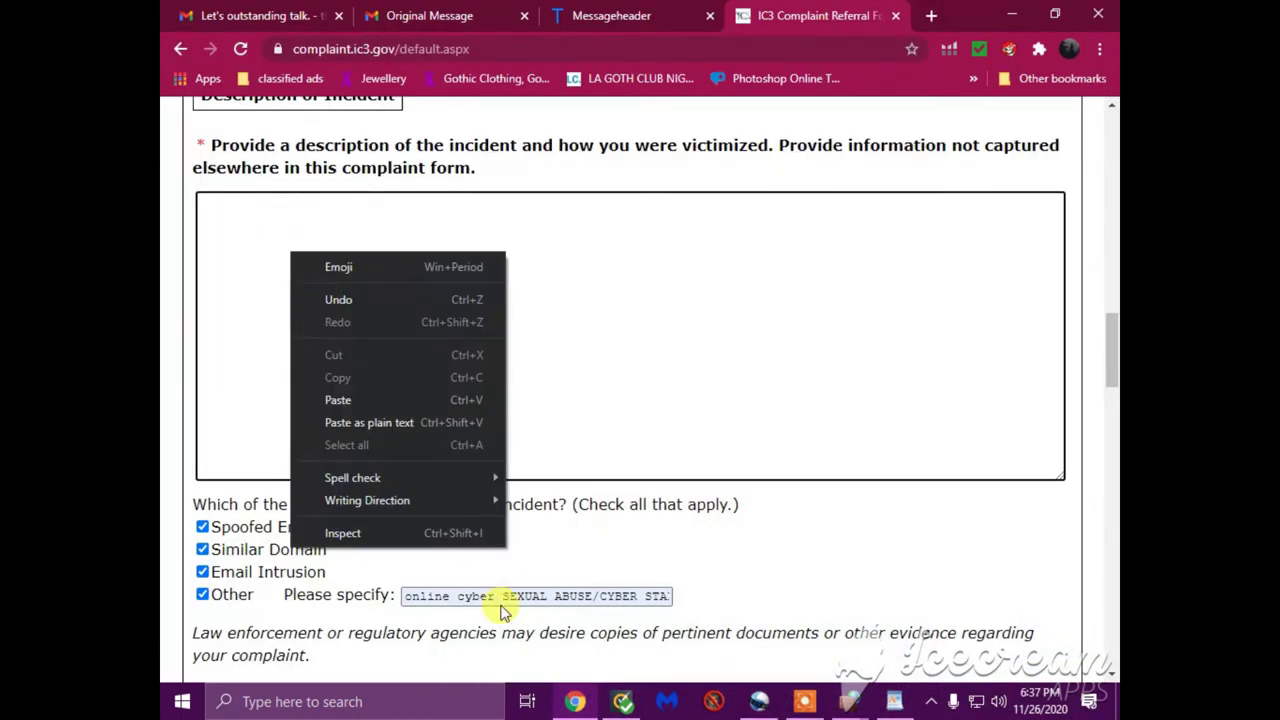
pyautogui.click(338, 400)
# - Review the IC3 complaint form, from the victim's contact details through the incident description to the Privacy Act Statement
pyautogui.scroll(7, 628, 457)
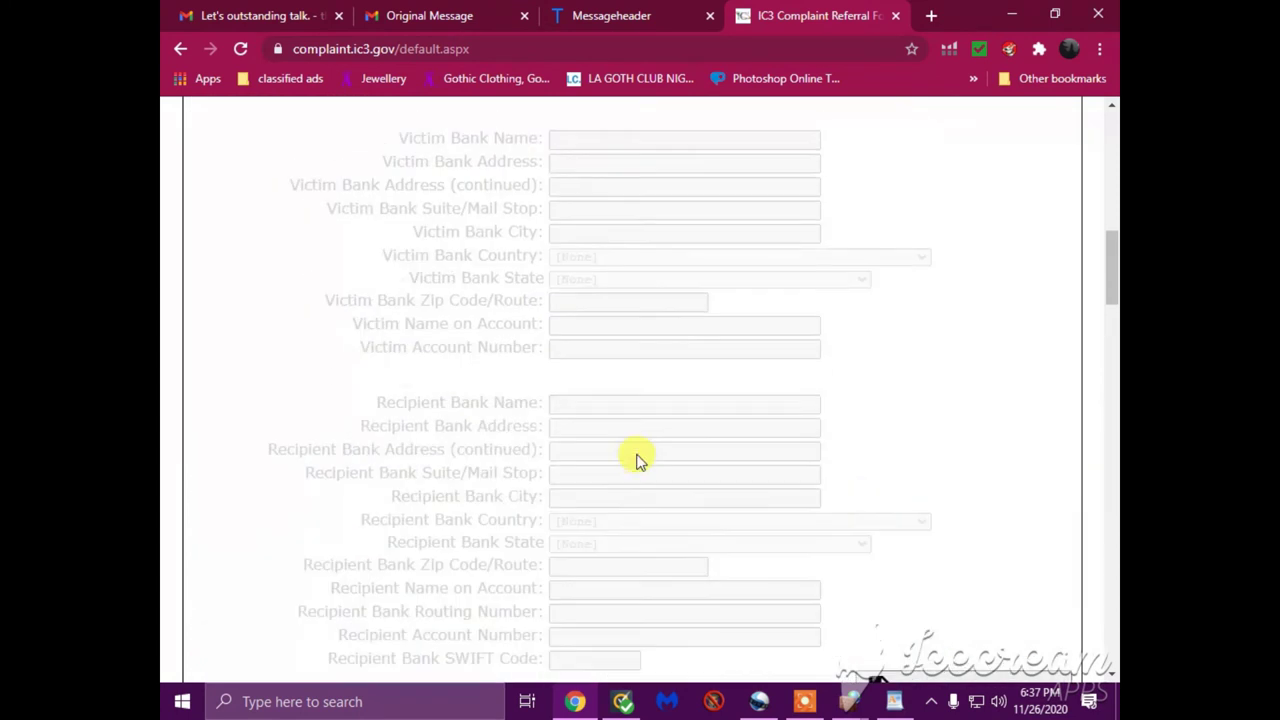
pyautogui.scroll(15, 640, 460)
pyautogui.scroll(-20, 642, 425)
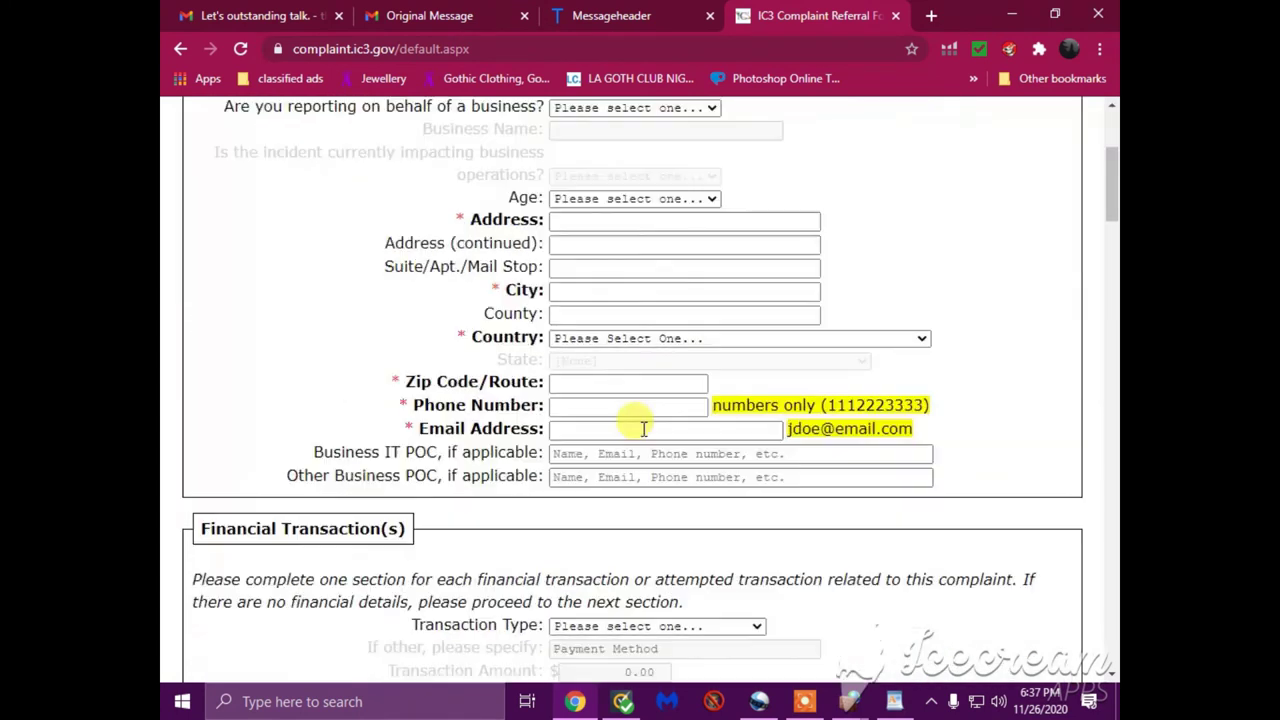
pyautogui.scroll(-12, 657, 452)
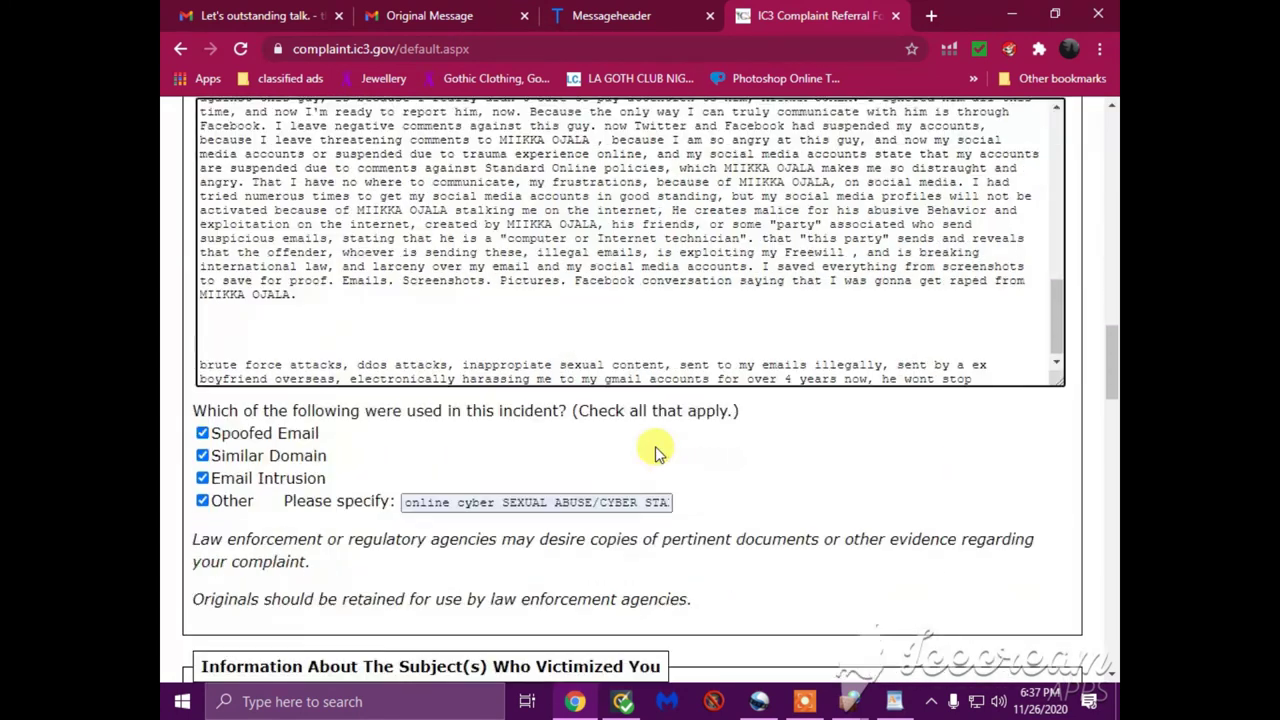
pyautogui.scroll(-10, 668, 453)
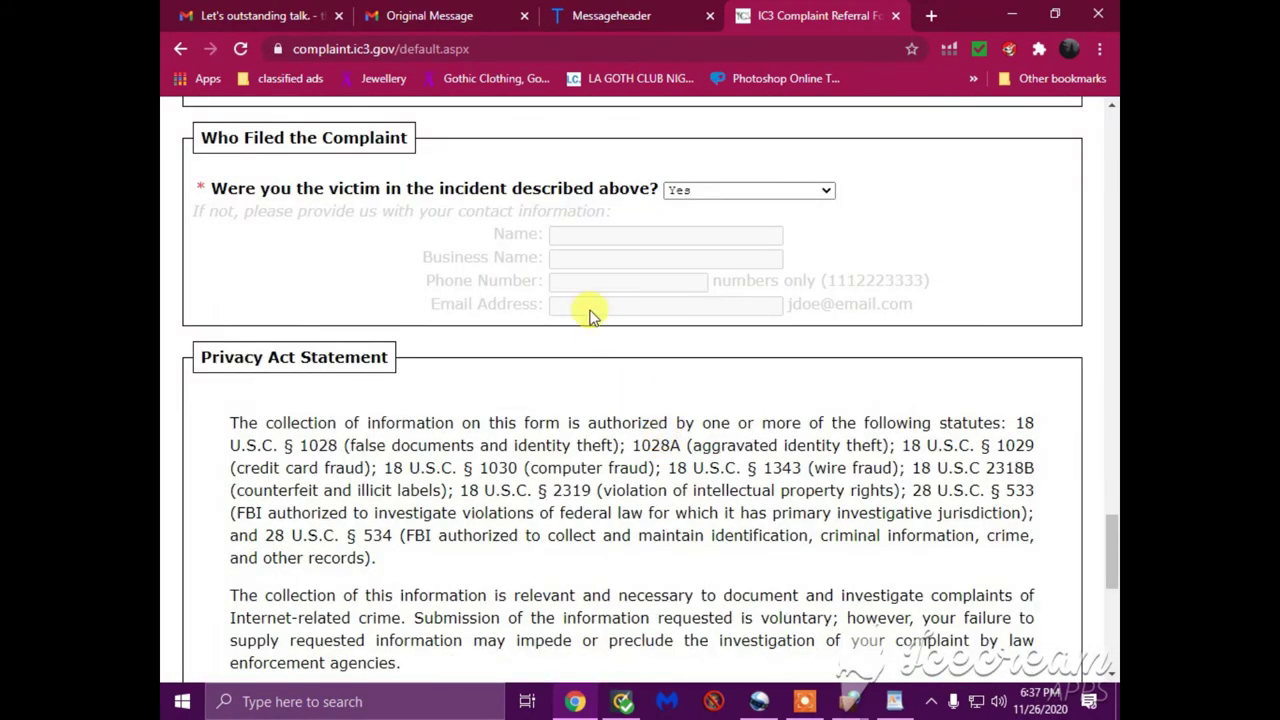
pyautogui.scroll(10, 606, 260)
pyautogui.scroll(2, 605, 218)
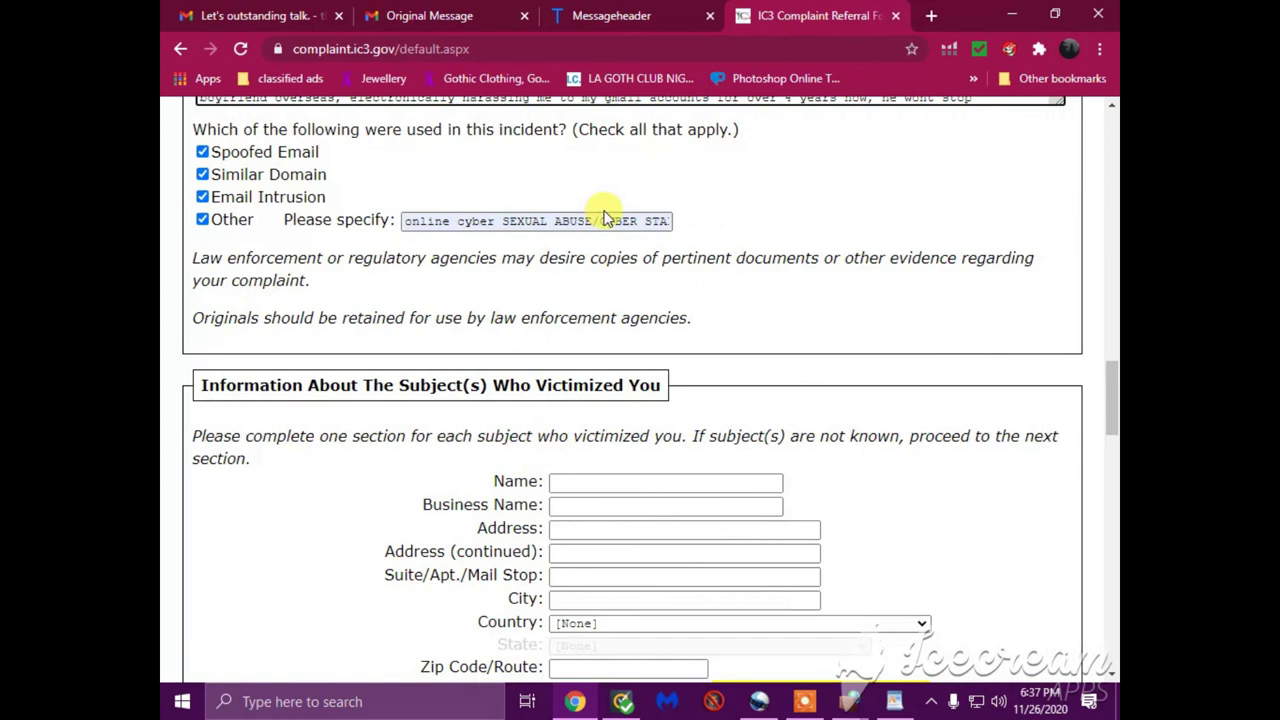
pyautogui.scroll(-10, 783, 594)
pyautogui.scroll(-3, 781, 612)
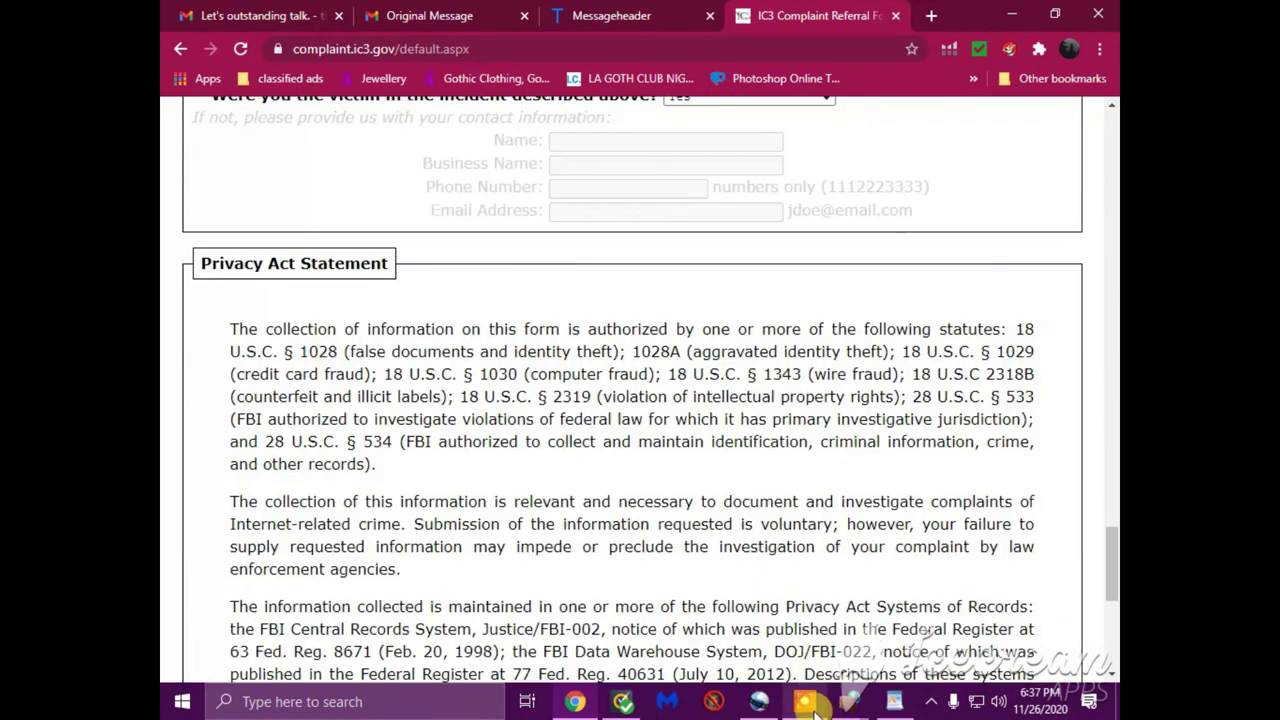
pyautogui.moveTo(808, 703)
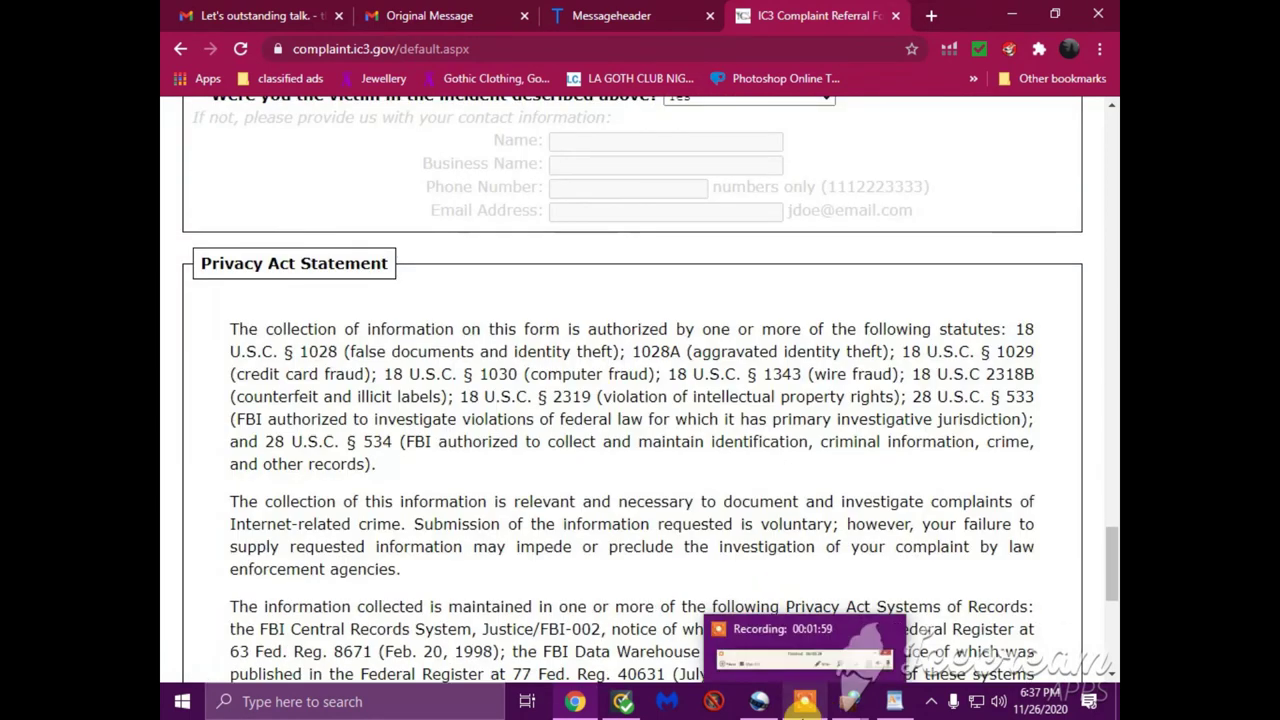
pyautogui.click(808, 703)
pyautogui.click(571, 668)
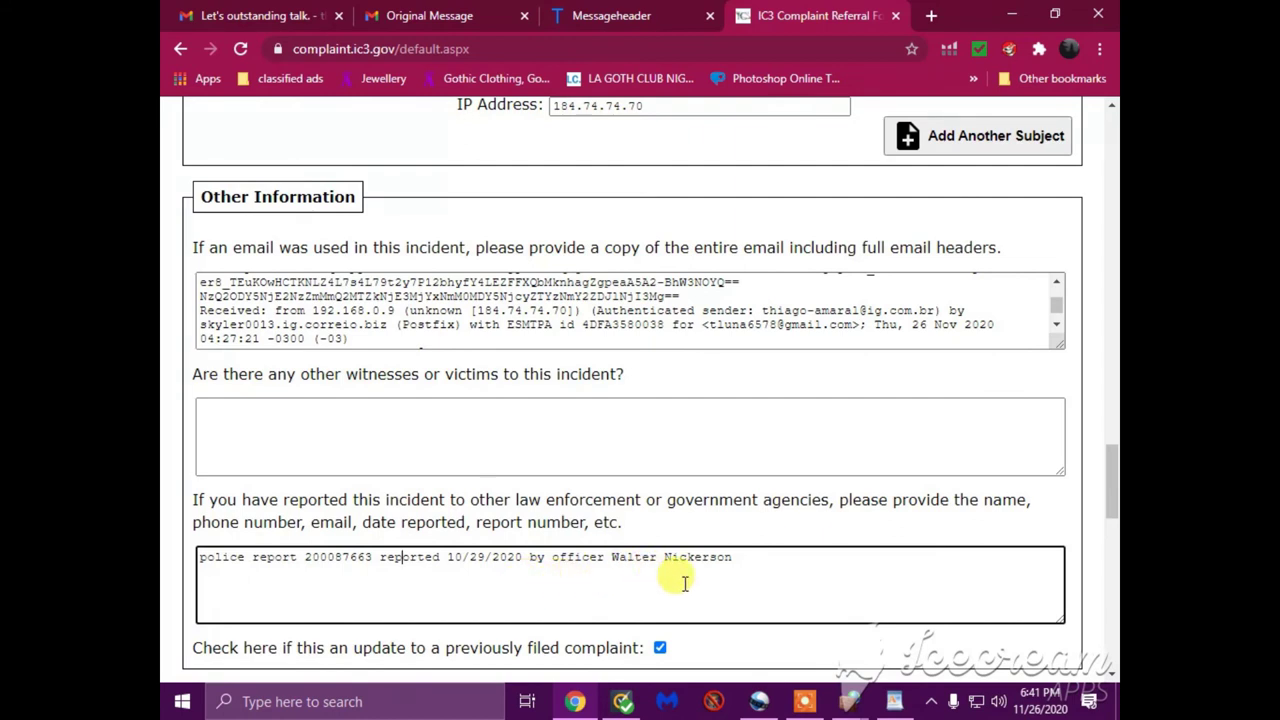
pyautogui.scroll(-7, 710, 573)
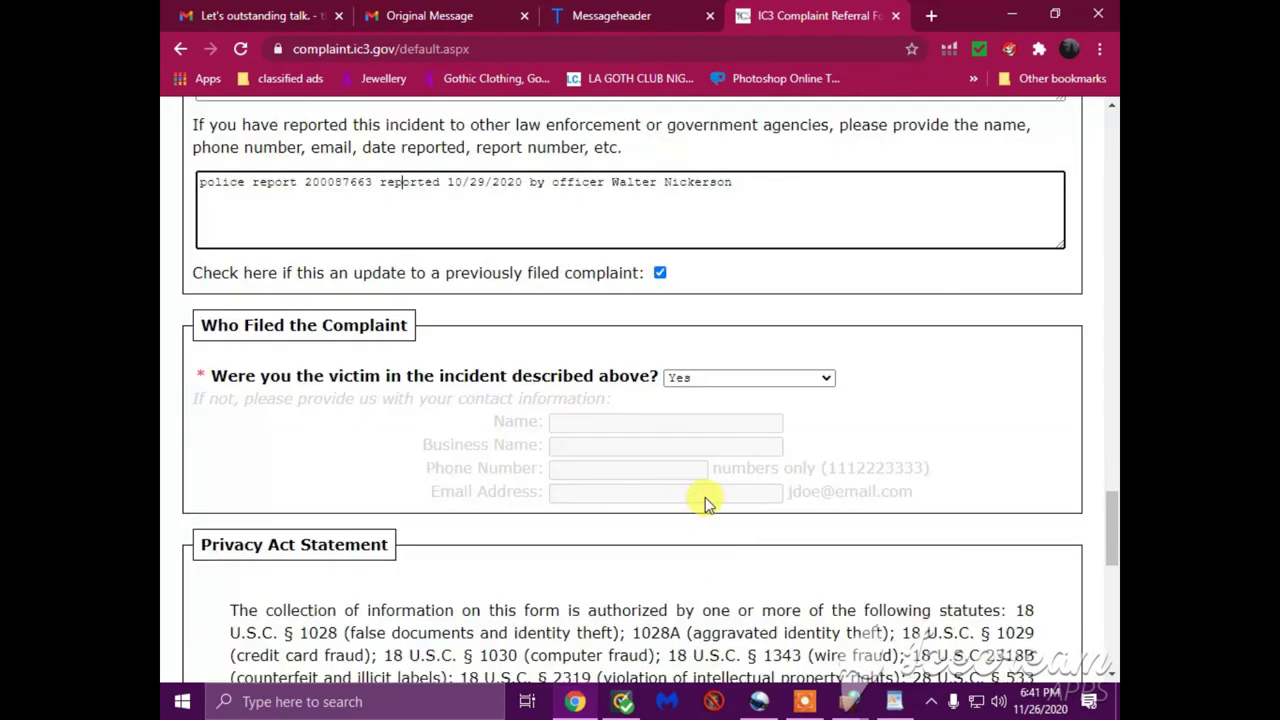
pyautogui.scroll(-5, 702, 499)
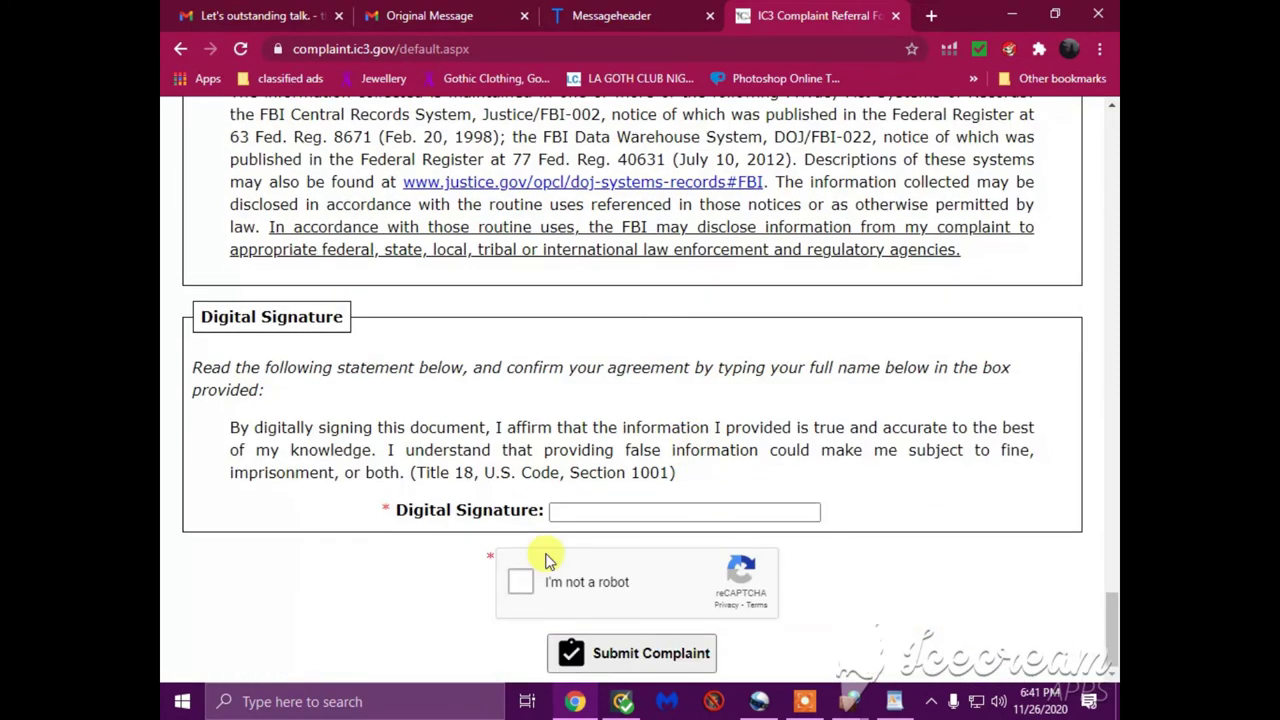
pyautogui.click(806, 703)
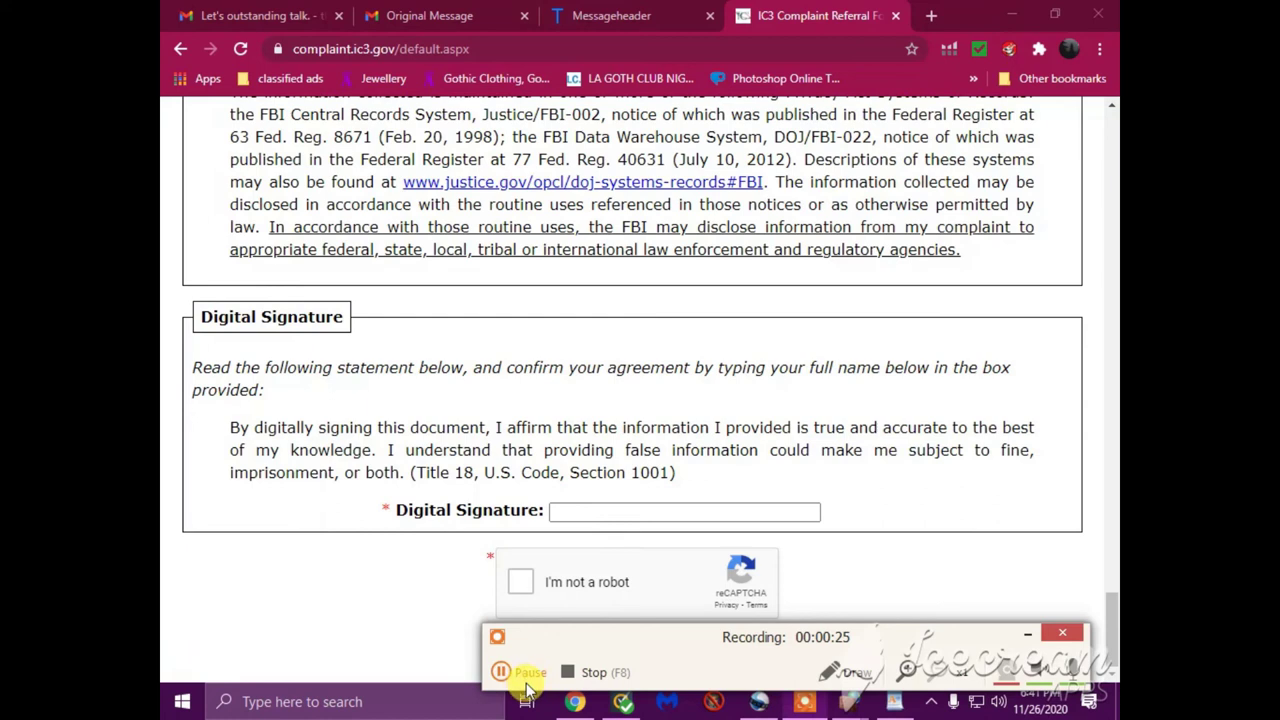
pyautogui.click(527, 680)
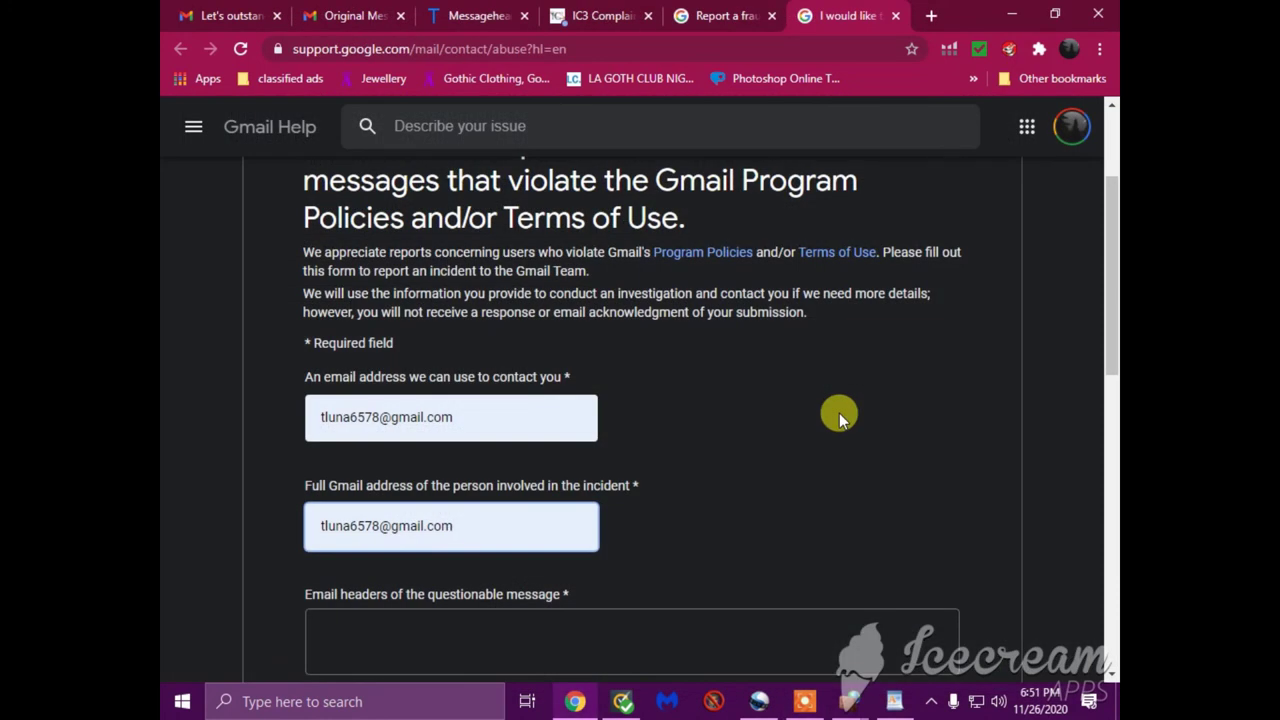
pyautogui.scroll(-2, 839, 413)
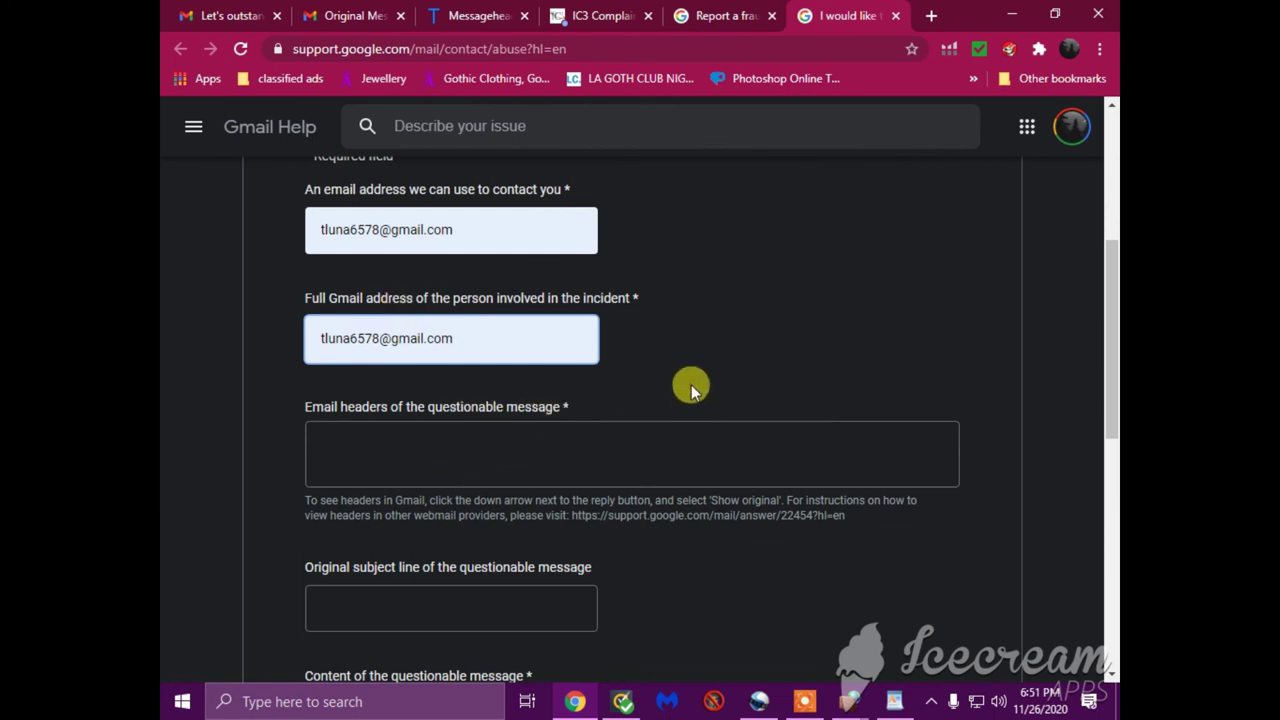
pyautogui.click(652, 702)
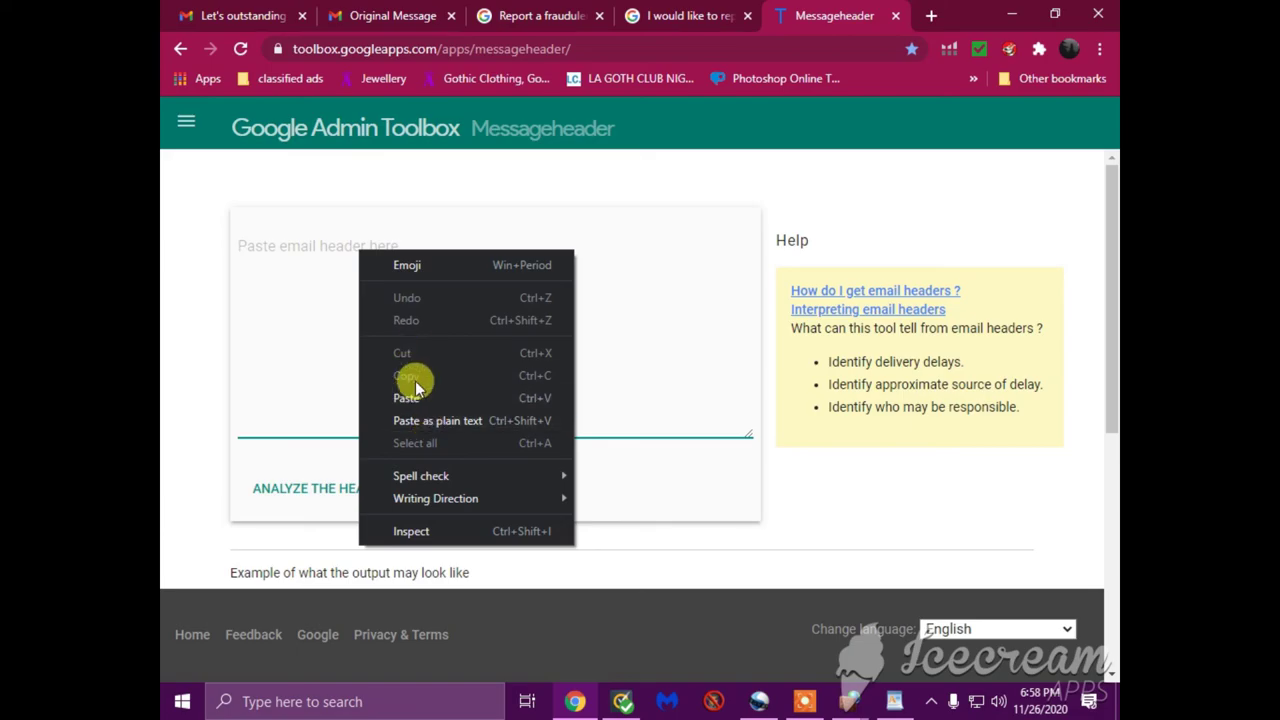
# - Paste the copied email header into Google's Messageheader tool, analyze it and display the raw header
pyautogui.click(414, 395)
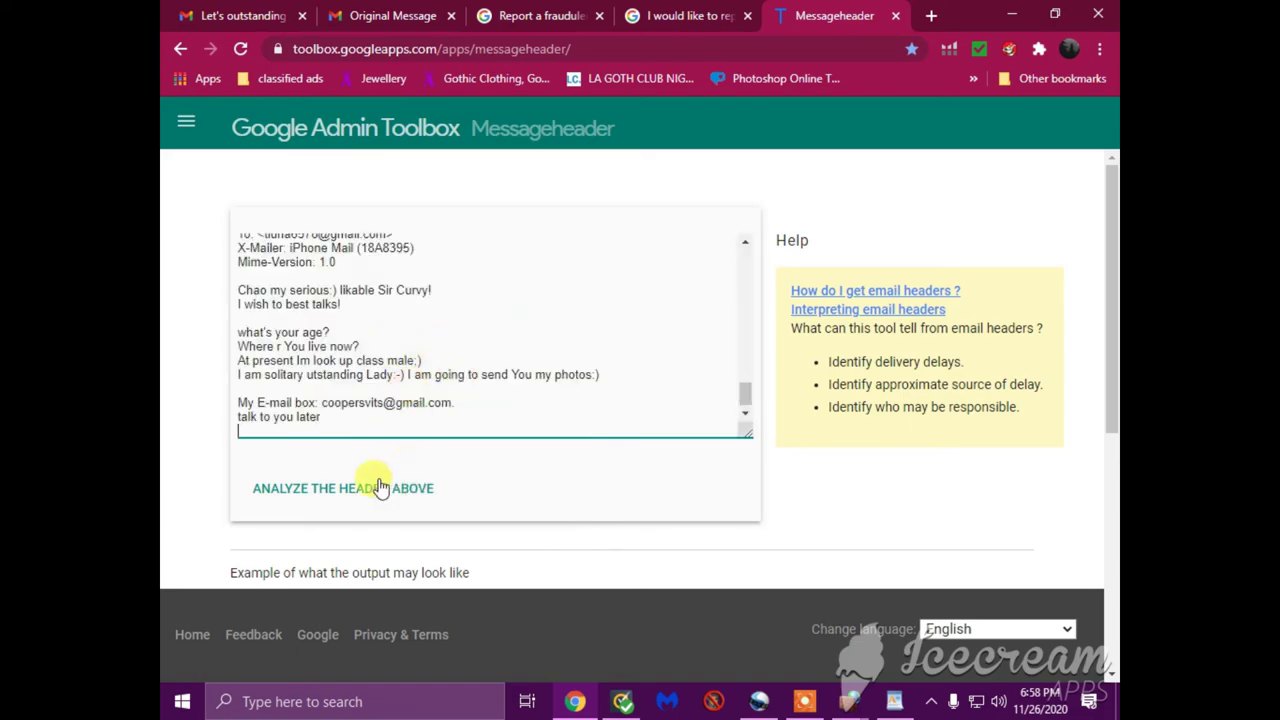
pyautogui.click(414, 497)
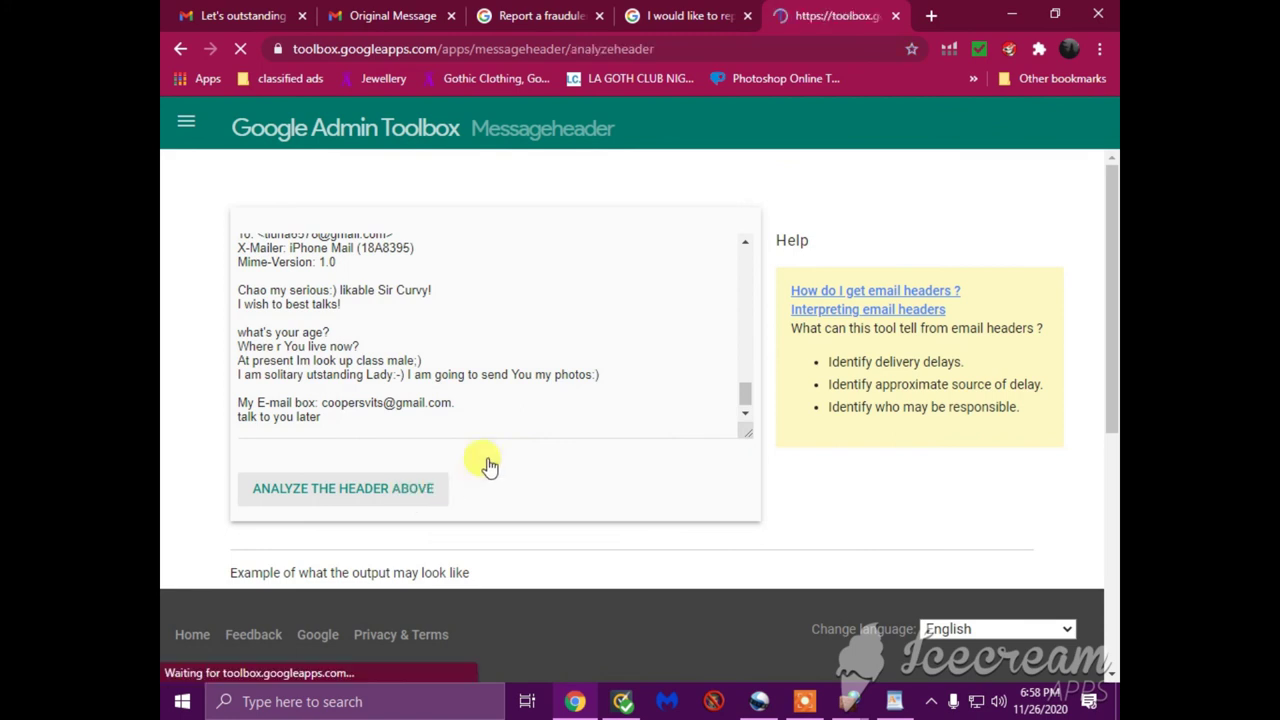
pyautogui.scroll(-5, 420, 560)
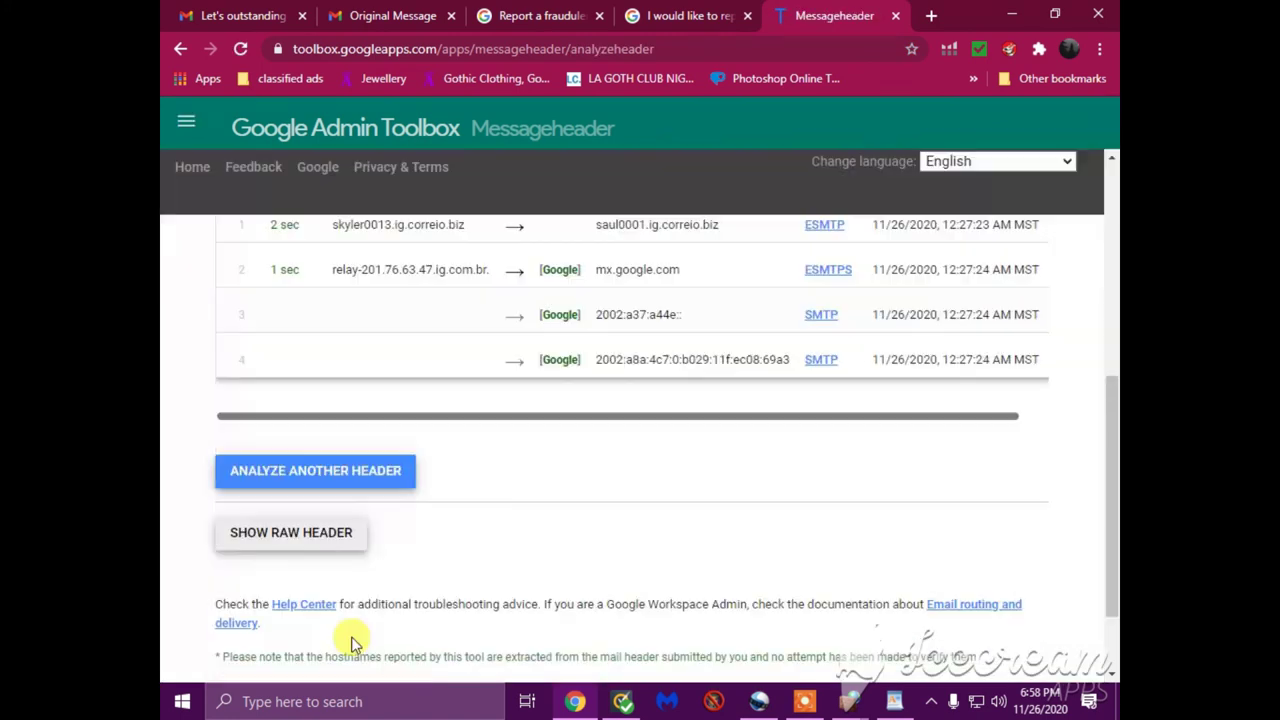
pyautogui.click(341, 535)
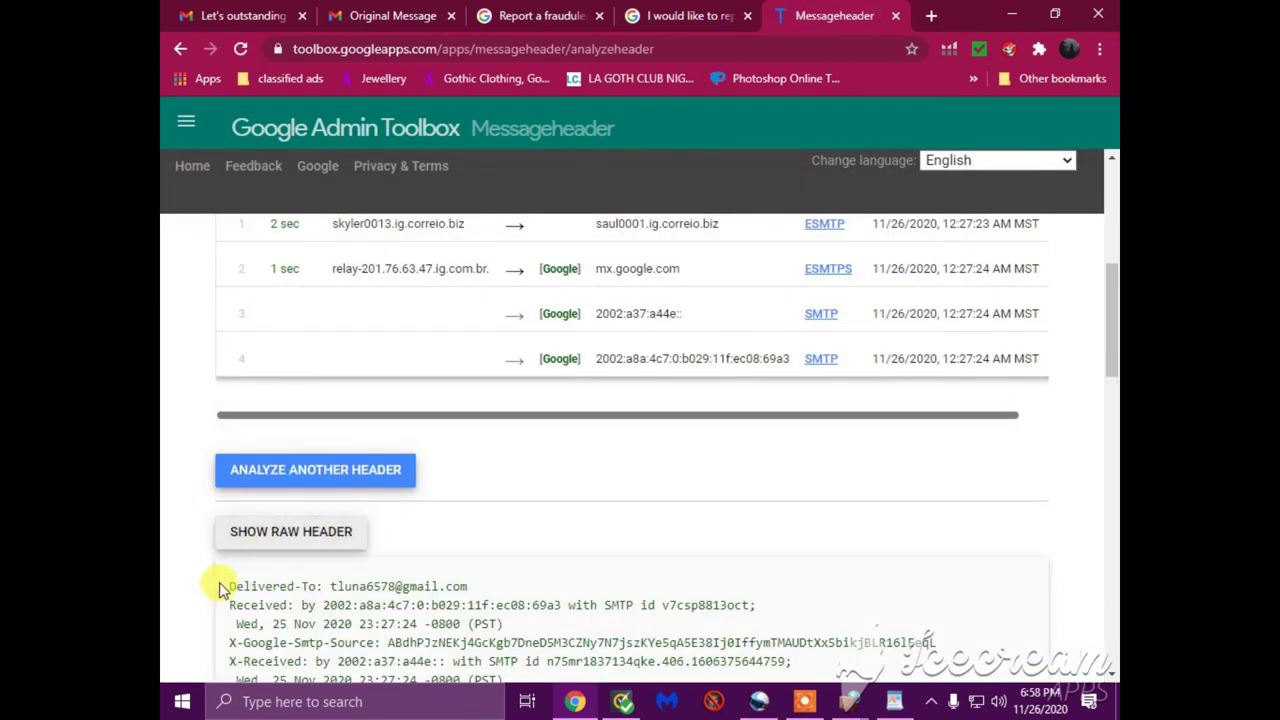
# - Copy the full raw header and paste it into the Gmail abuse form's email headers field
pyautogui.moveTo(220, 588); pyautogui.dragTo(363, 357)
pyautogui.rightClick(360, 378)
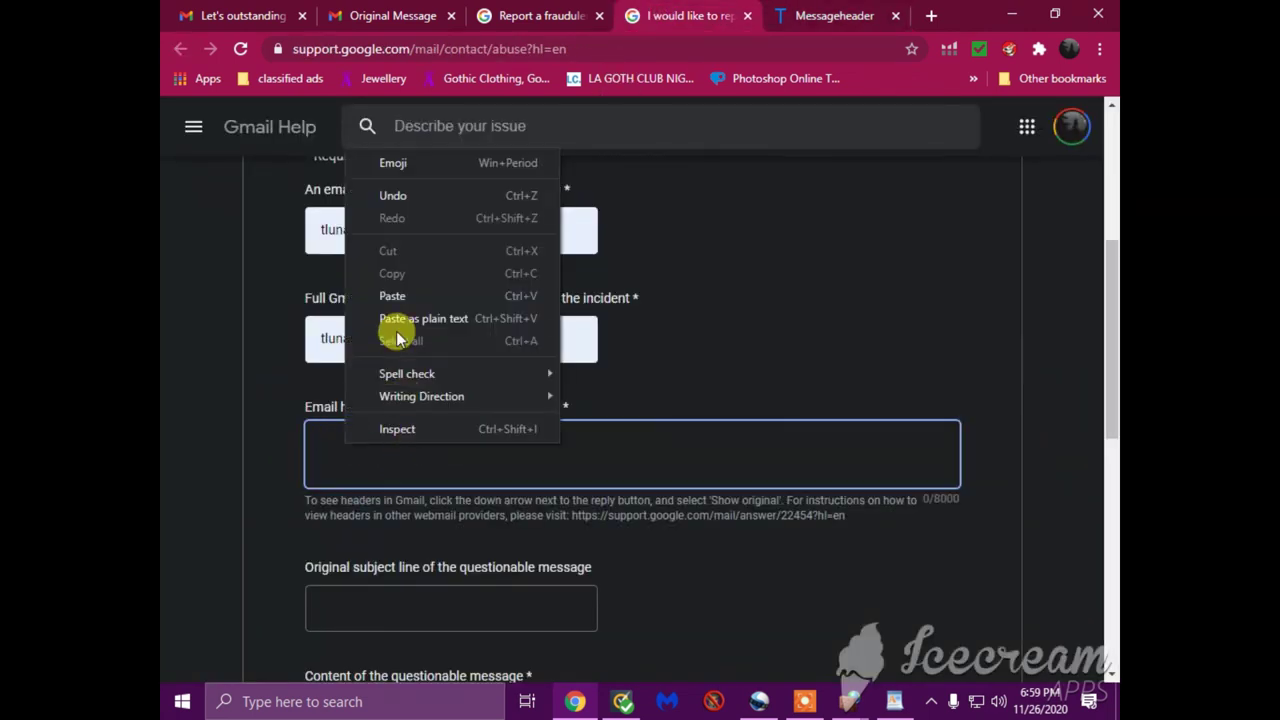
pyautogui.click(392, 296)
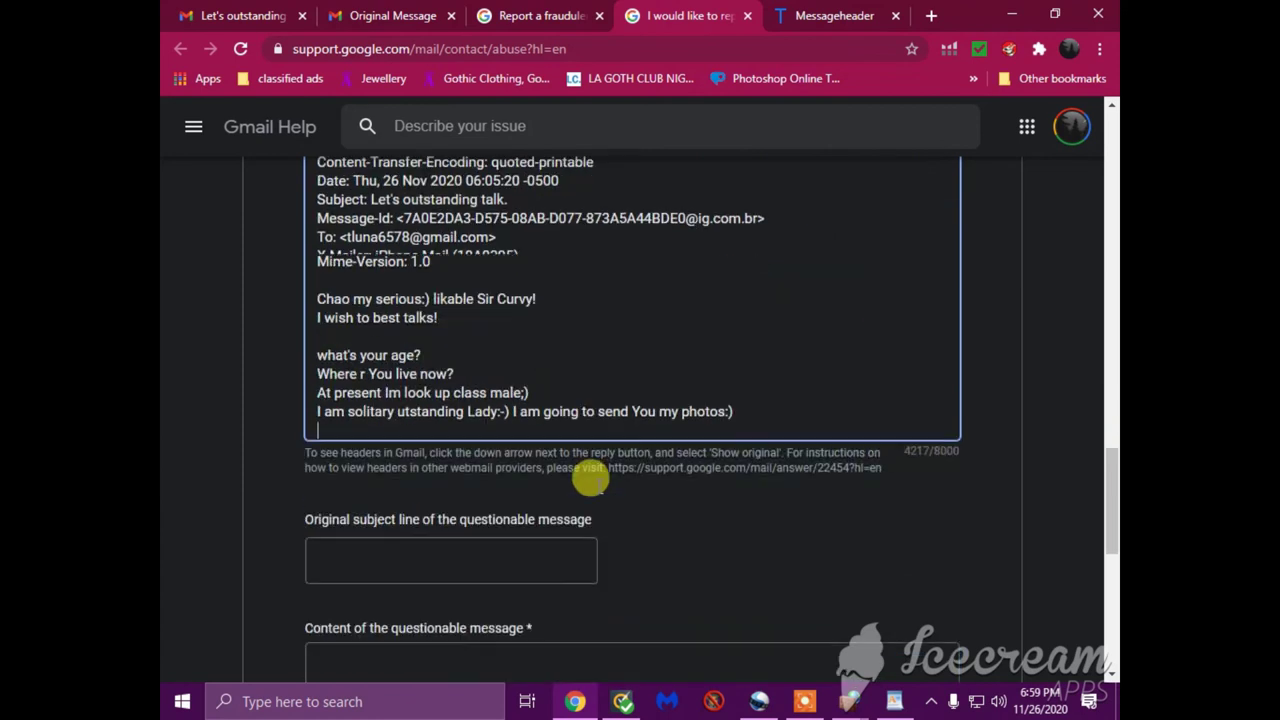
# - Open the original spam message in Gmail and copy its subject text "Let's outstanding talk"
pyautogui.scroll(-2, 590, 480)
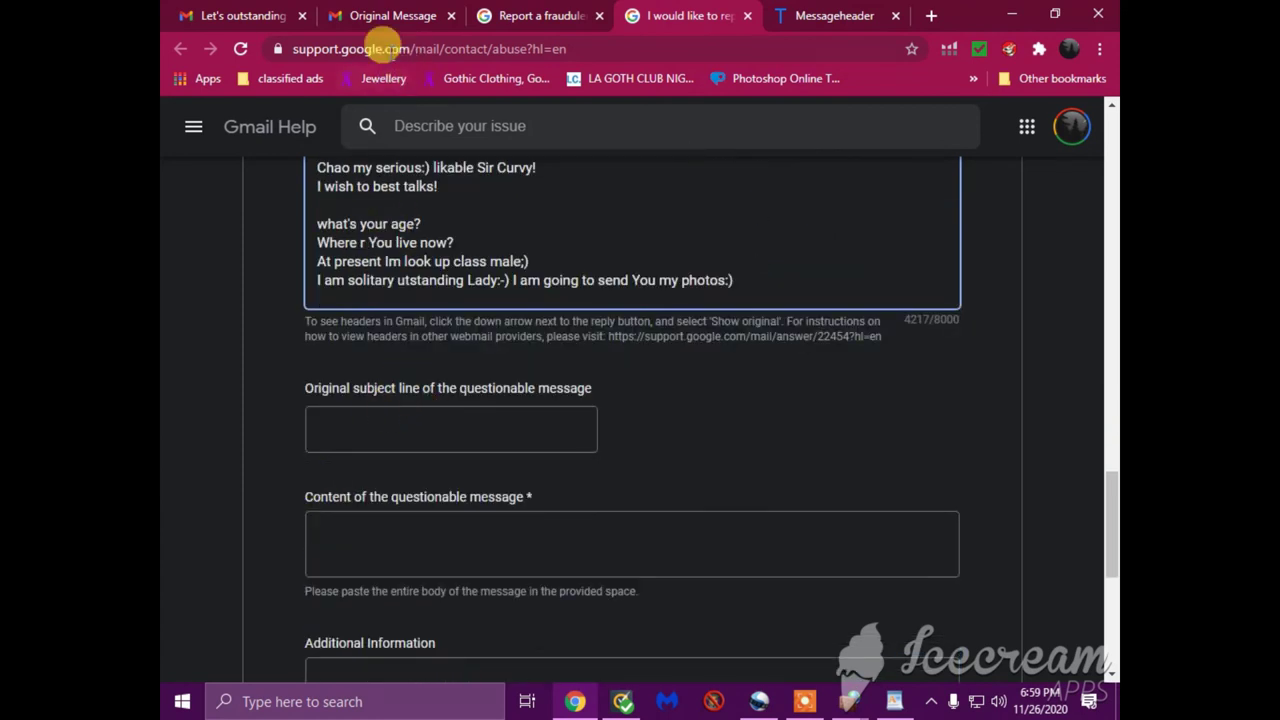
pyautogui.click(243, 18)
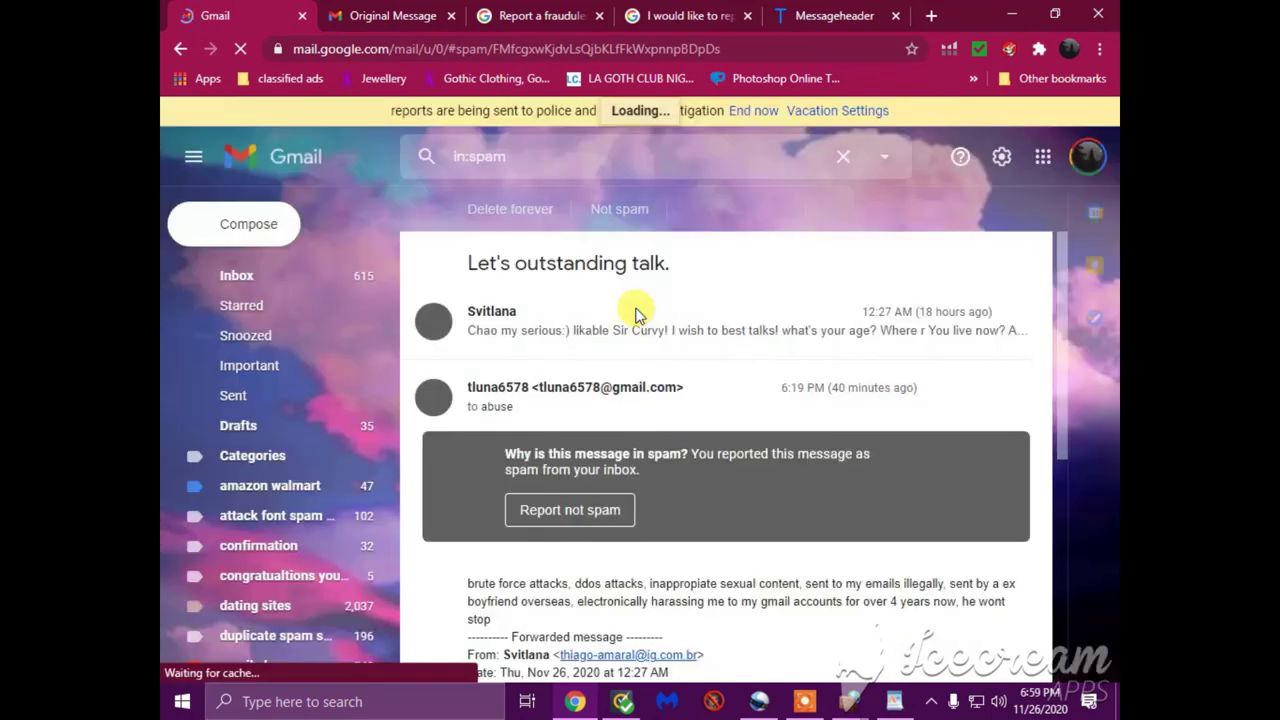
pyautogui.click(637, 313)
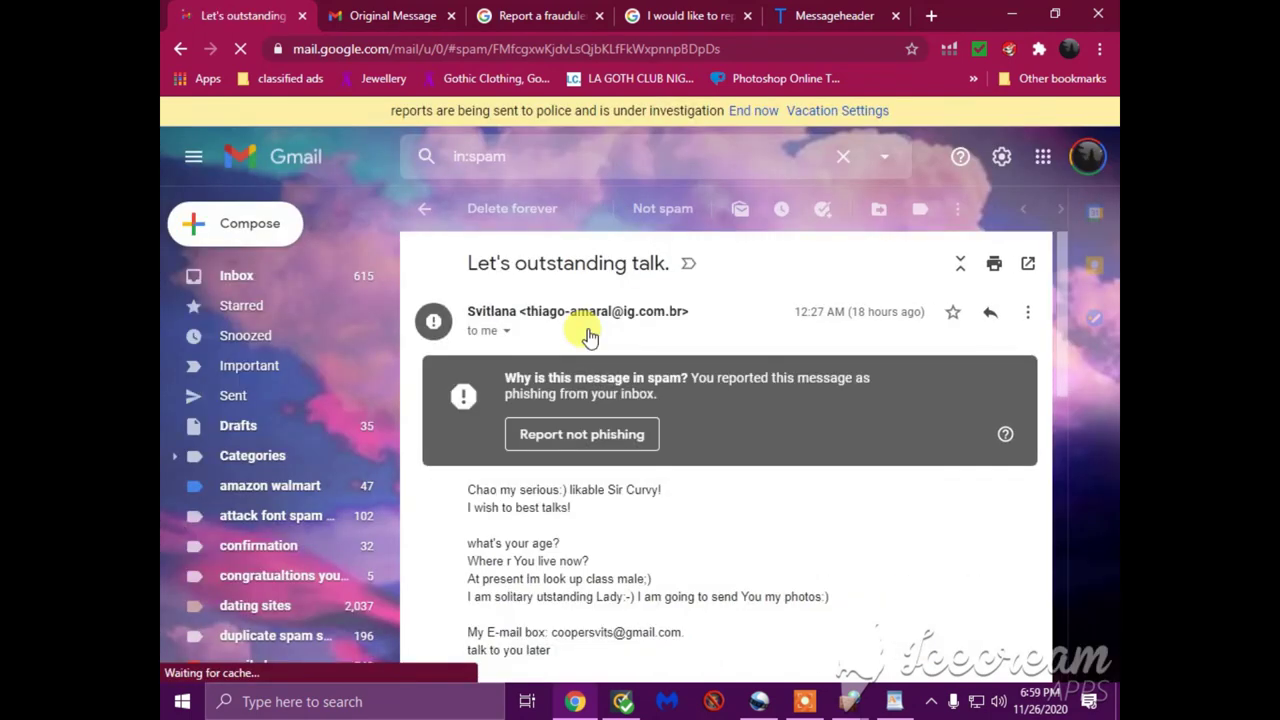
pyautogui.moveTo(462, 263); pyautogui.dragTo(675, 266)
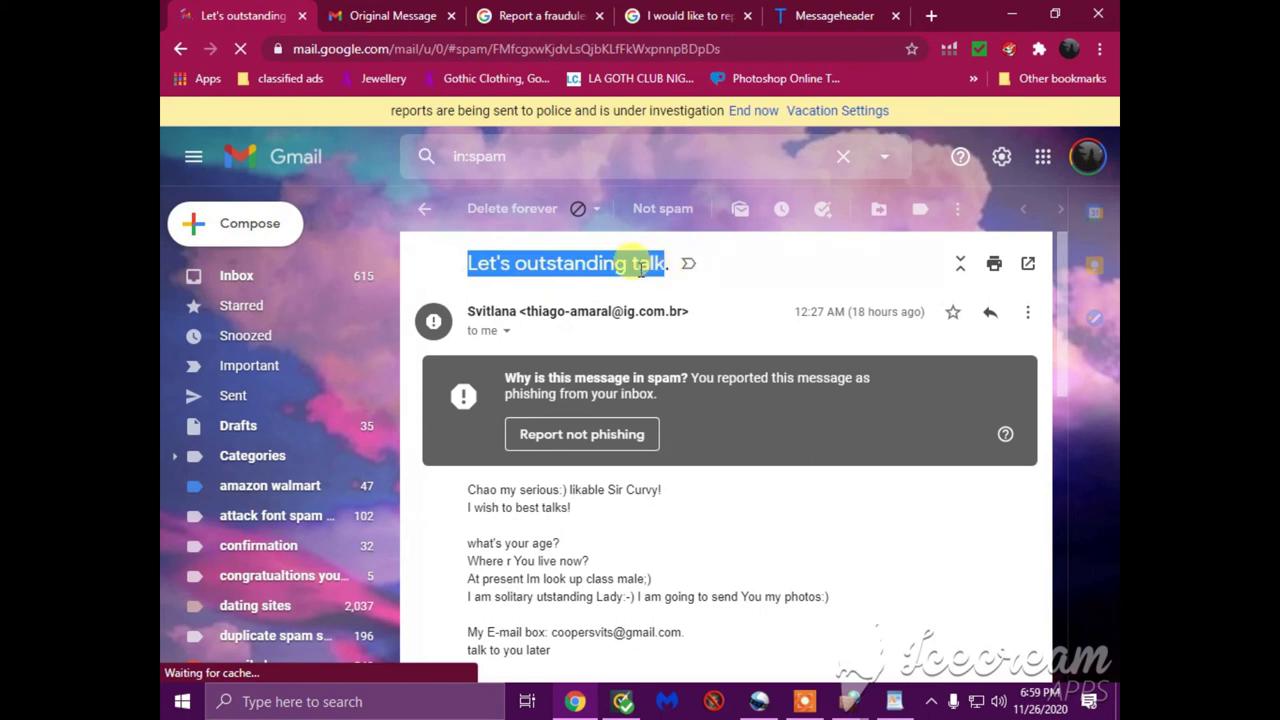
pyautogui.rightClick(641, 268)
pyautogui.click(672, 285)
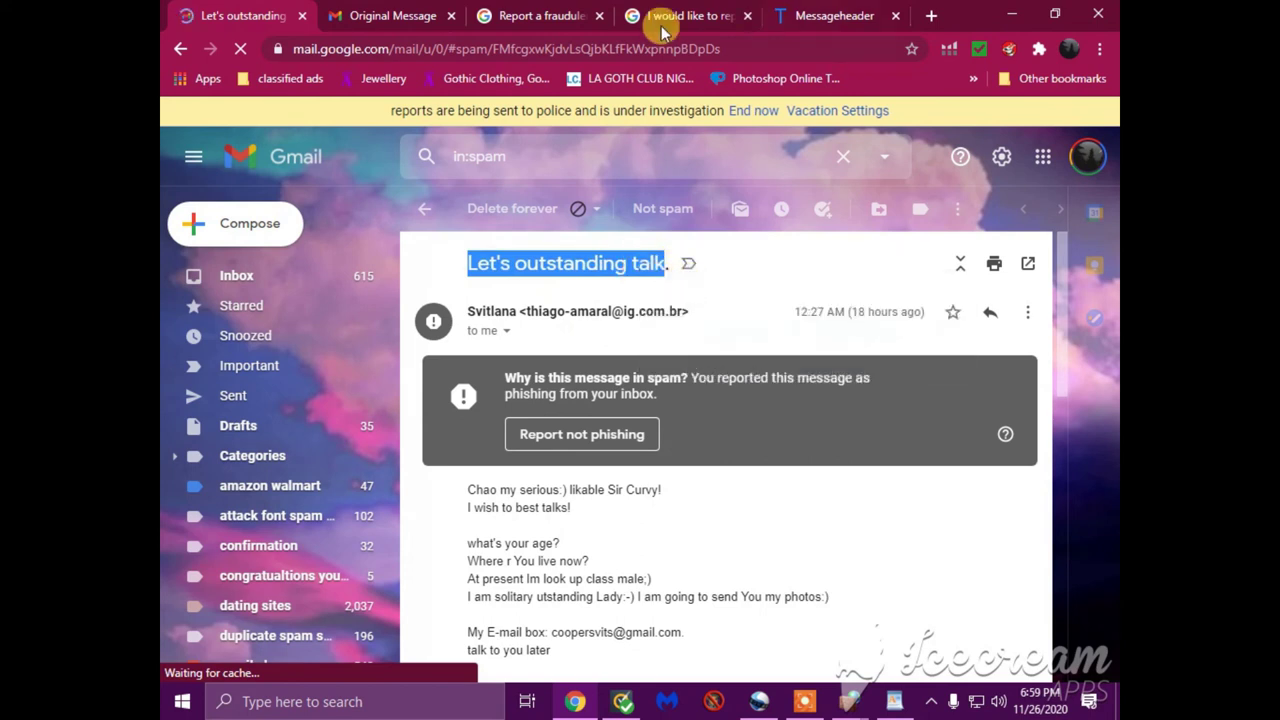
# - Paste the copied subject into the abuse form's original subject line field
pyautogui.click(668, 16)
pyautogui.click(363, 422)
pyautogui.rightClick(370, 425)
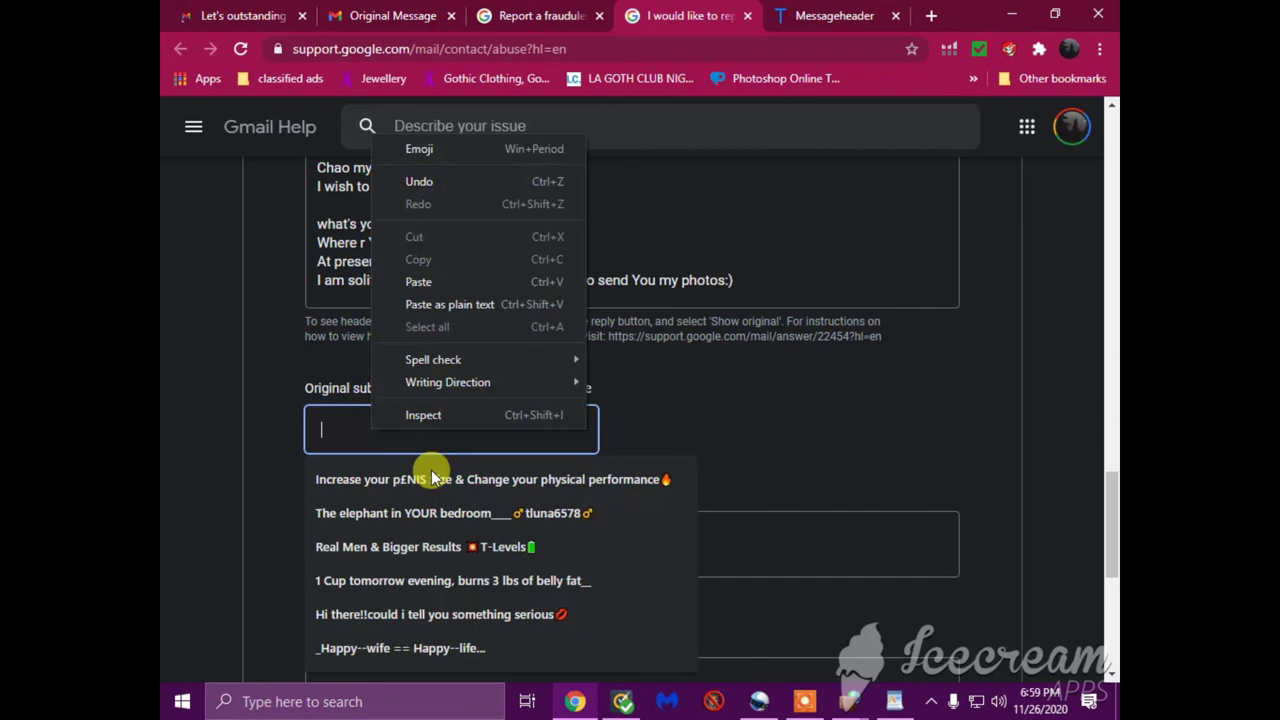
pyautogui.click(429, 281)
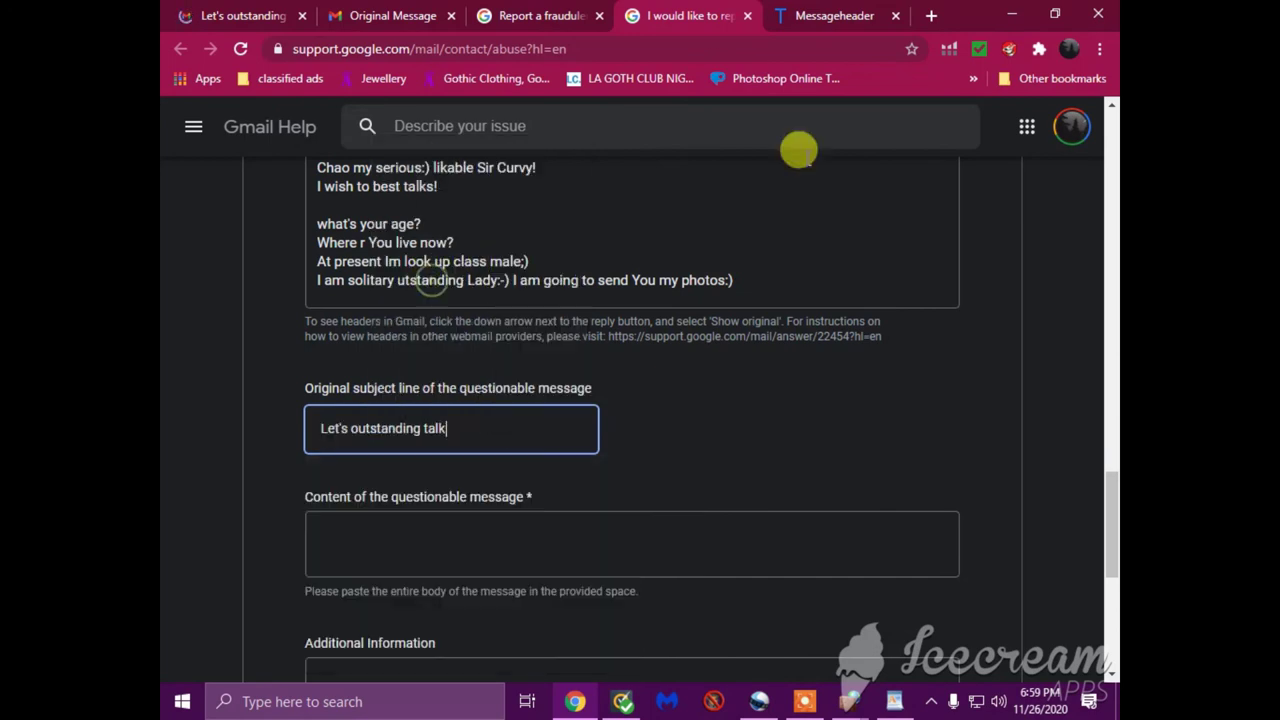
# - Select the Messageheader analysis results, from the MessageId row through the last delivery hop, and copy them
pyautogui.click(835, 16)
pyautogui.scroll(5, 549, 220)
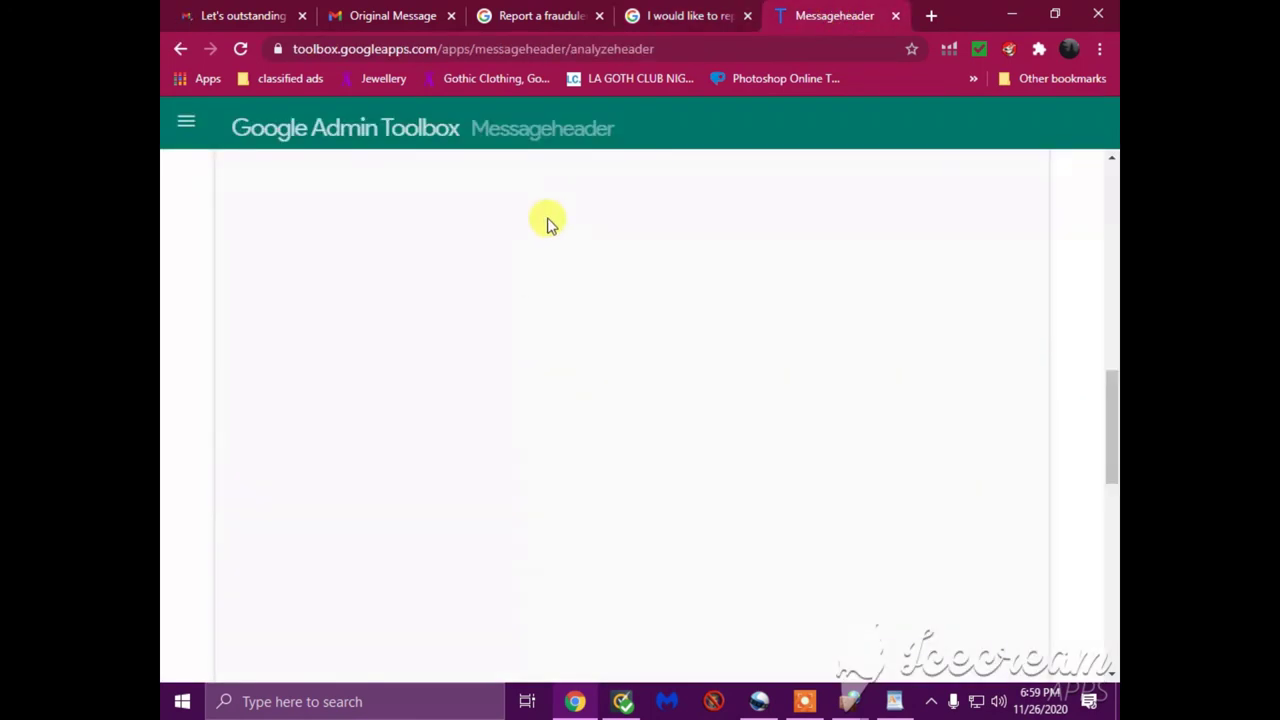
pyautogui.scroll(5, 549, 220)
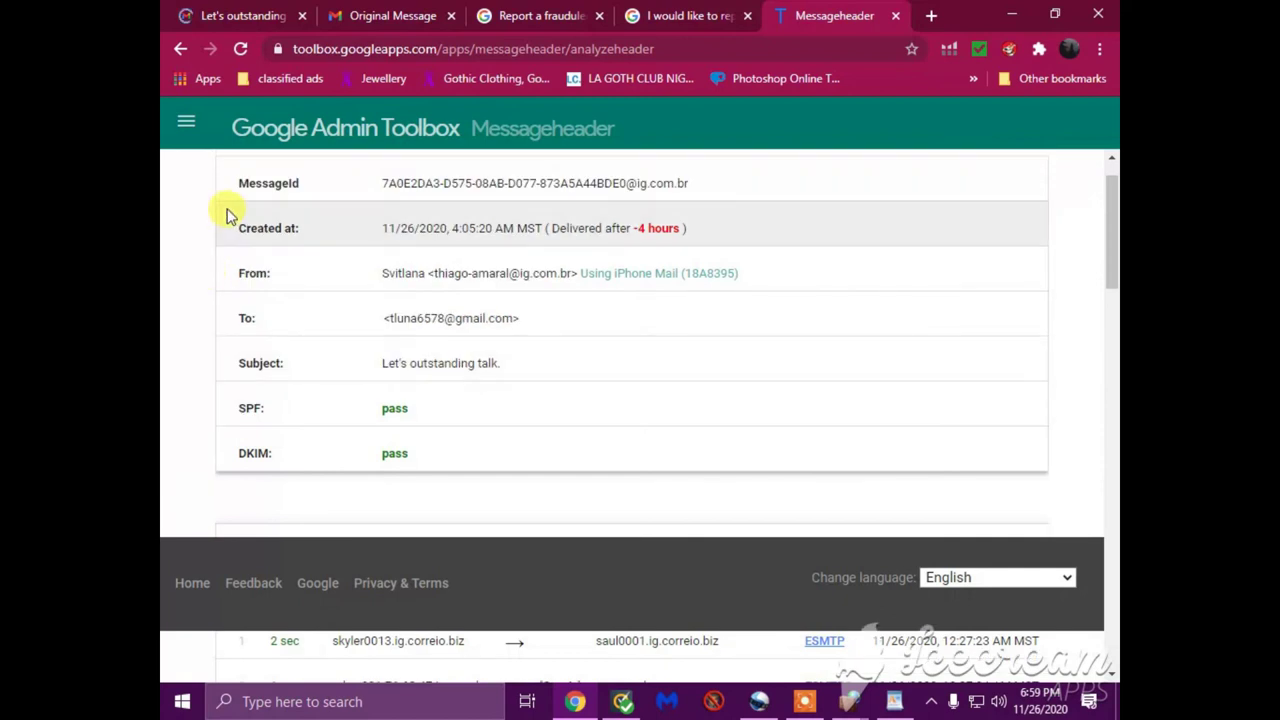
pyautogui.moveTo(232, 157); pyautogui.dragTo(980, 553)
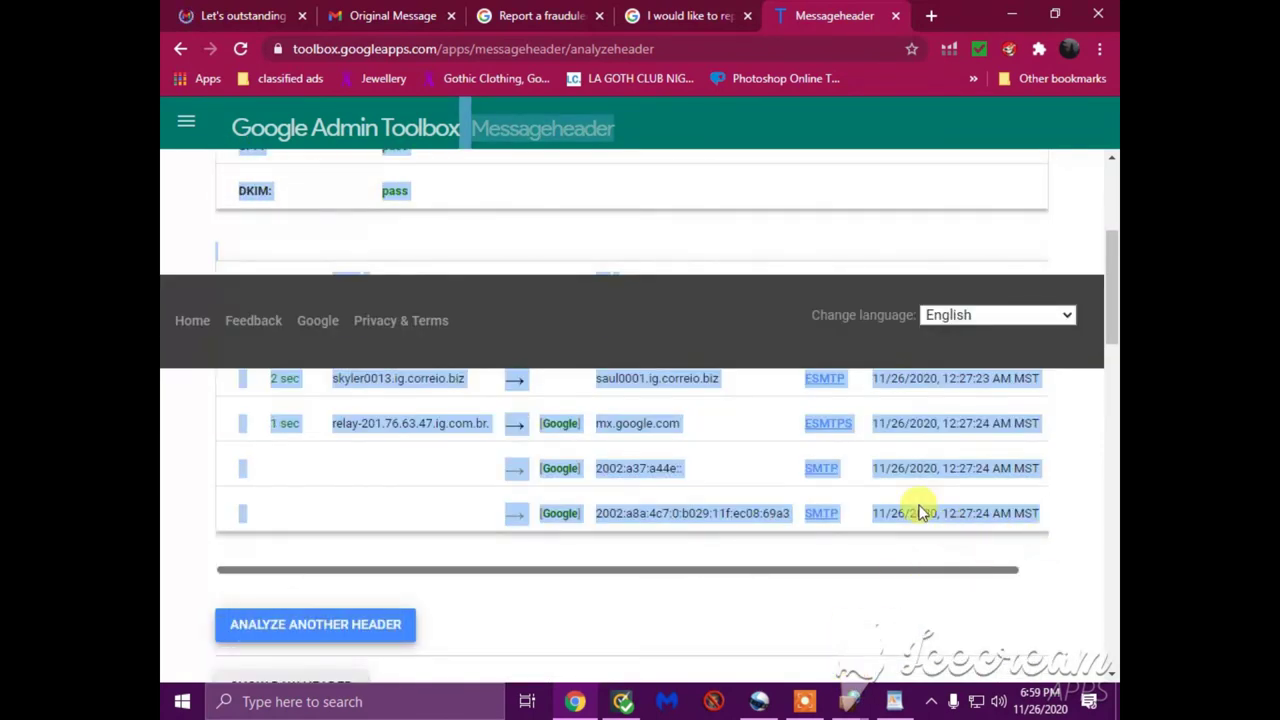
pyautogui.rightClick(914, 457)
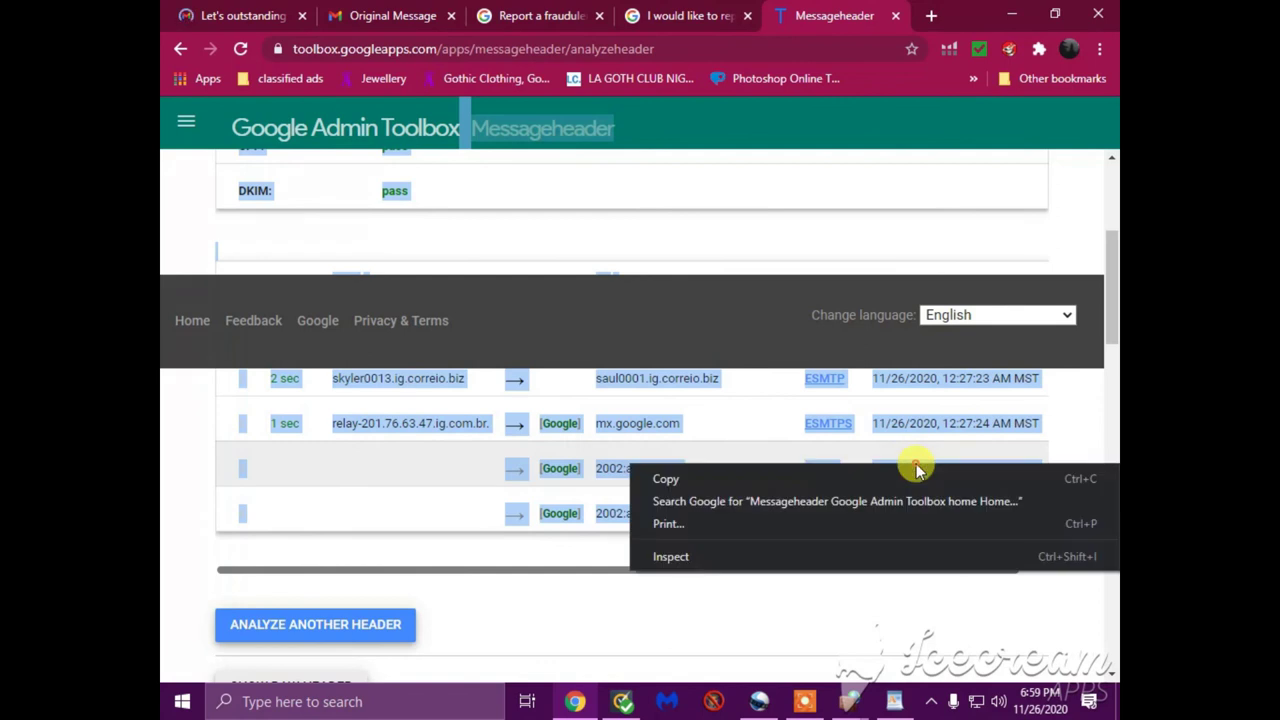
pyautogui.click(668, 479)
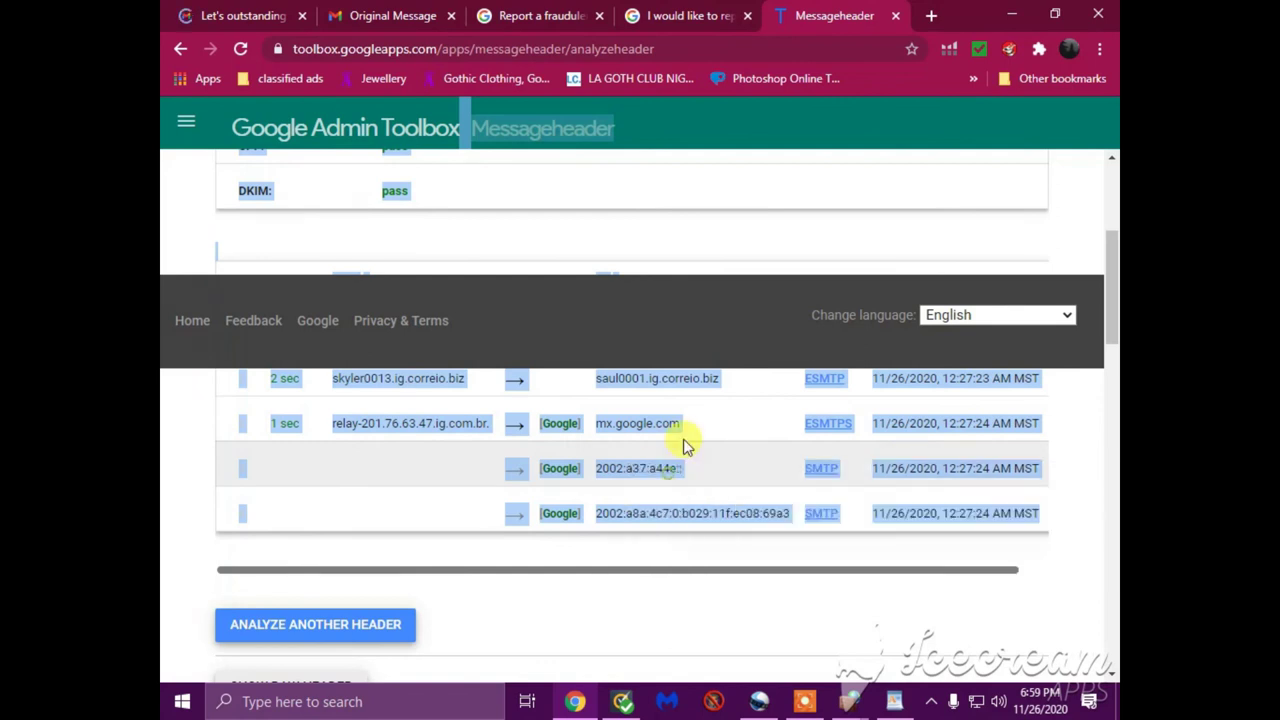
# - Paste the copied analysis results into the Gmail abuse form's field for the questionable message's content
pyautogui.click(680, 16)
pyautogui.scroll(-1, 357, 477)
pyautogui.click(340, 434)
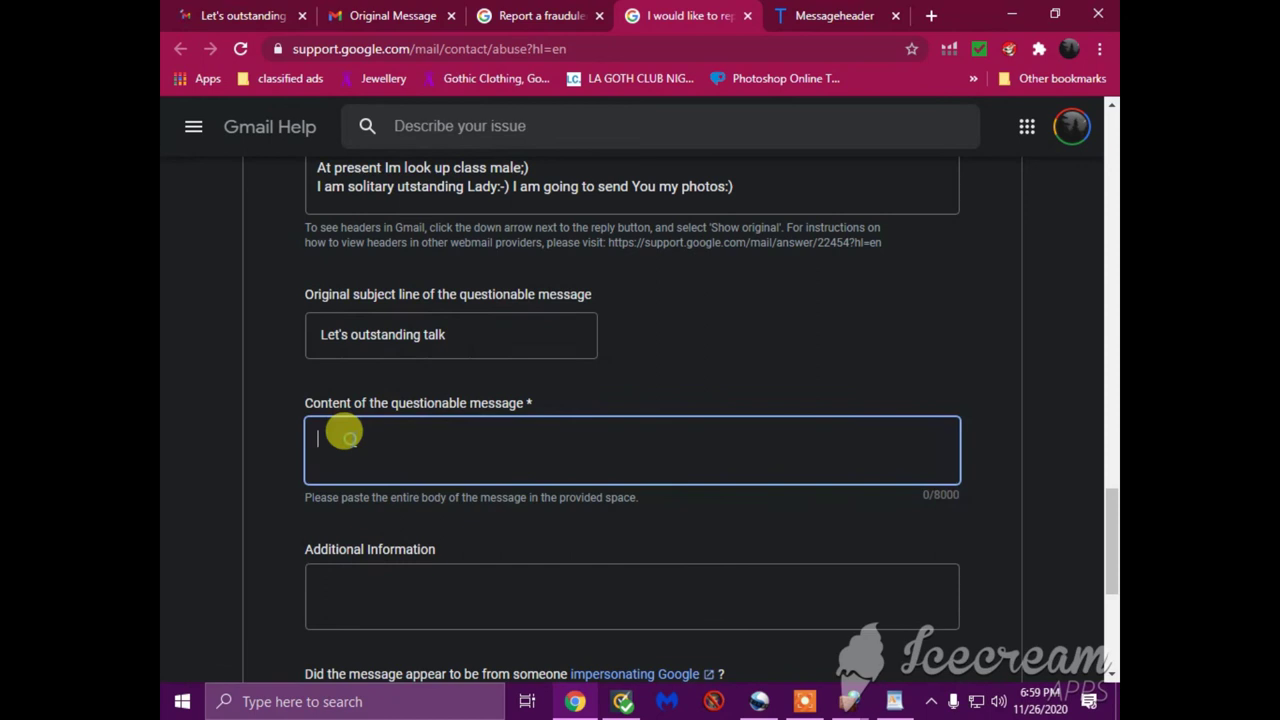
pyautogui.rightClick(351, 438)
pyautogui.click(399, 291)
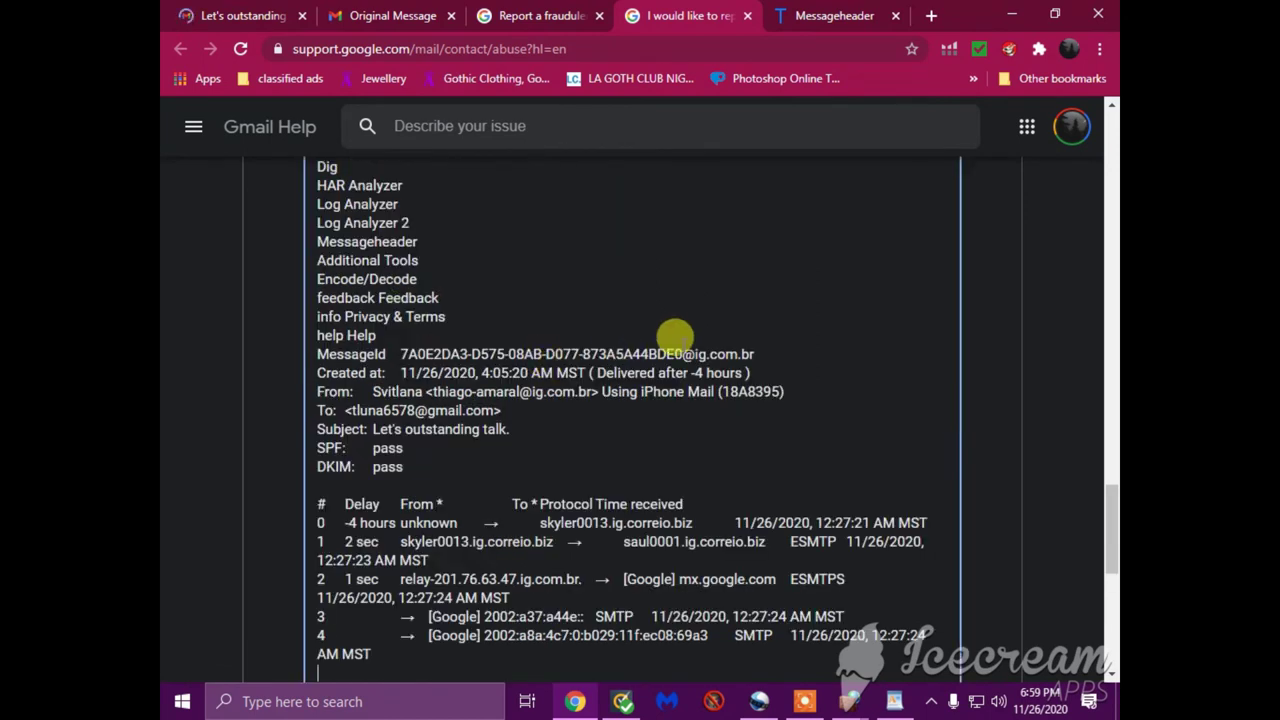
# - Answer Yes to whether the message appeared to be from someone impersonating Google
pyautogui.scroll(-1, 680, 385)
pyautogui.scroll(-4, 680, 385)
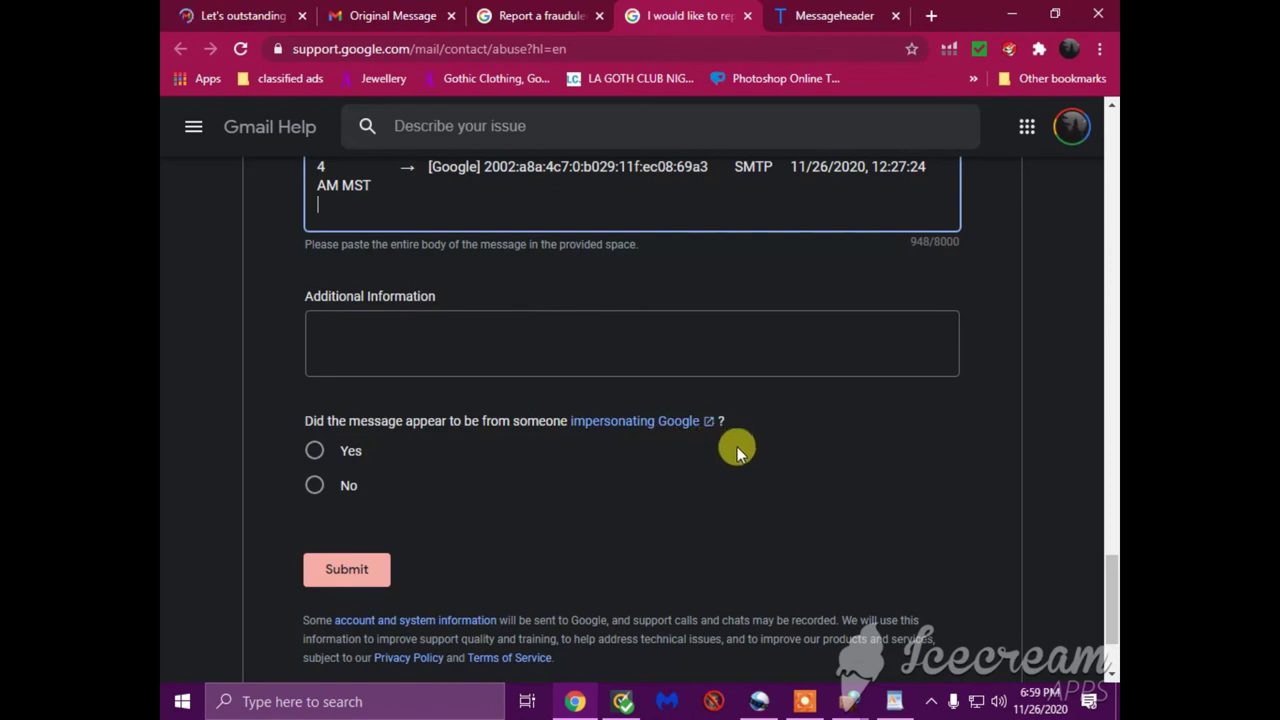
pyautogui.click(313, 451)
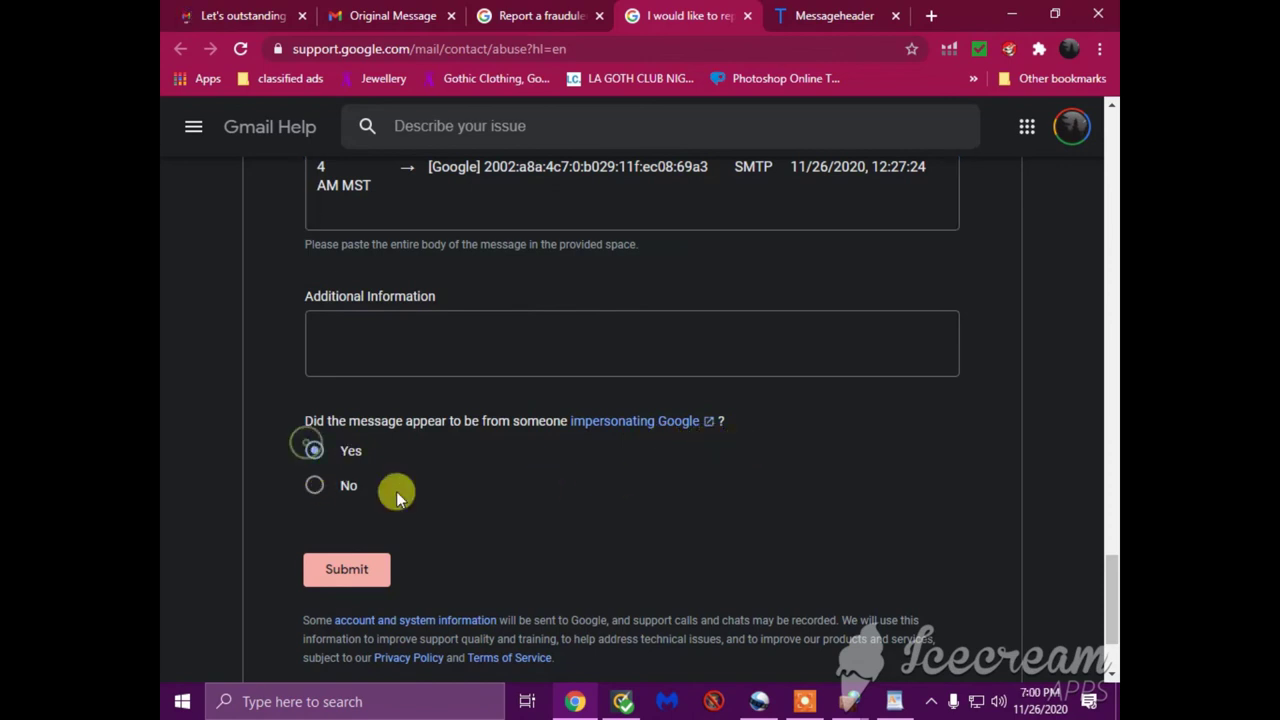
# - Switch to the letter6 document in WordPad, copy its selected complaint text, and minimize the document window
pyautogui.click(894, 701)
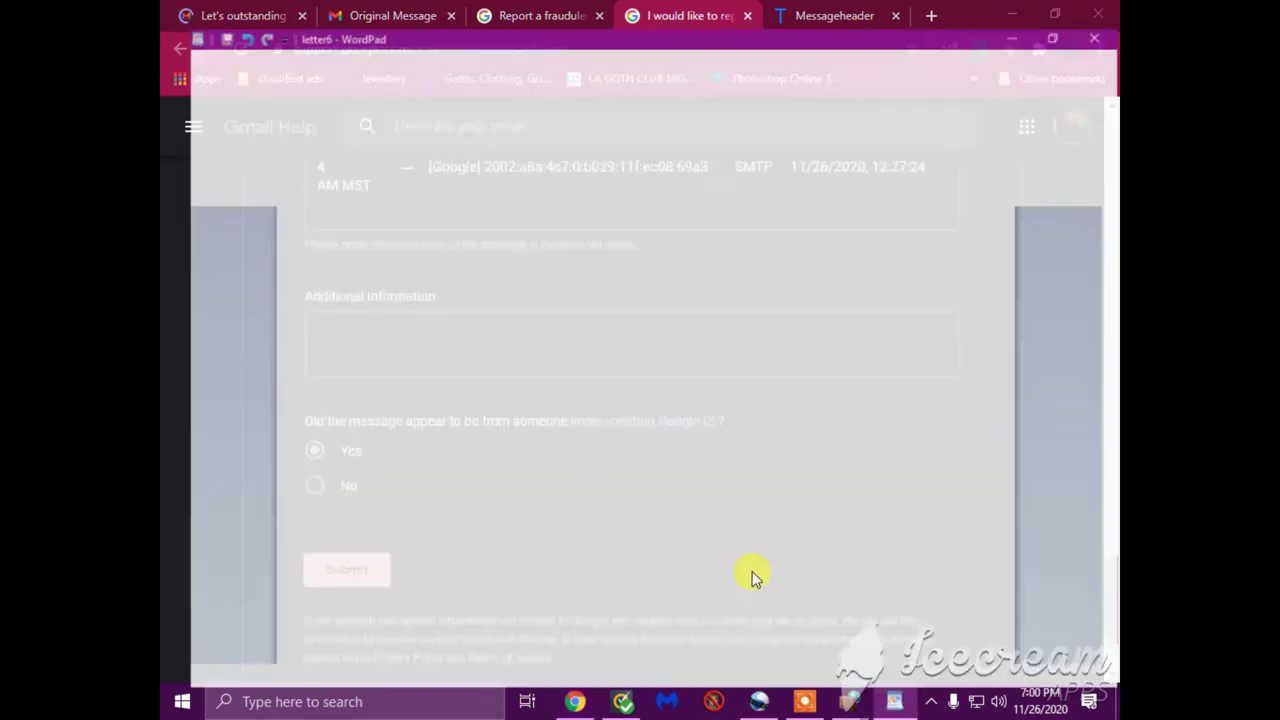
pyautogui.rightClick(664, 396)
pyautogui.click(701, 420)
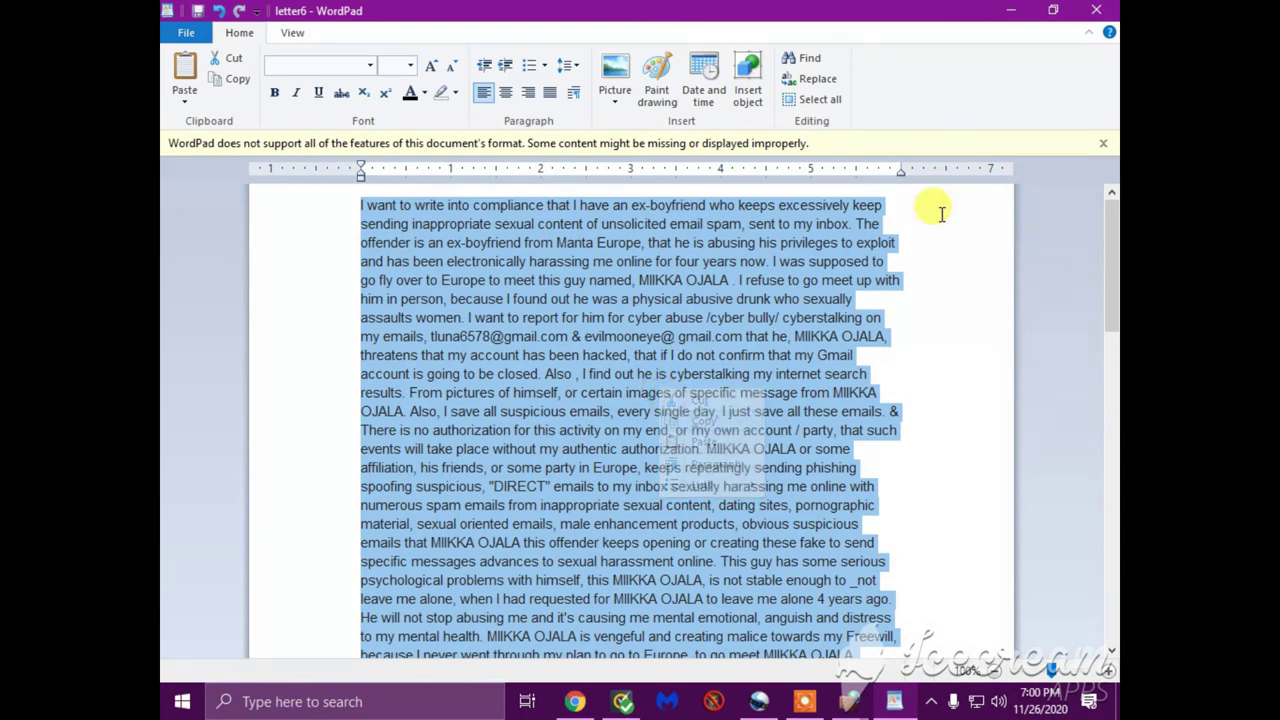
pyautogui.click(1014, 10)
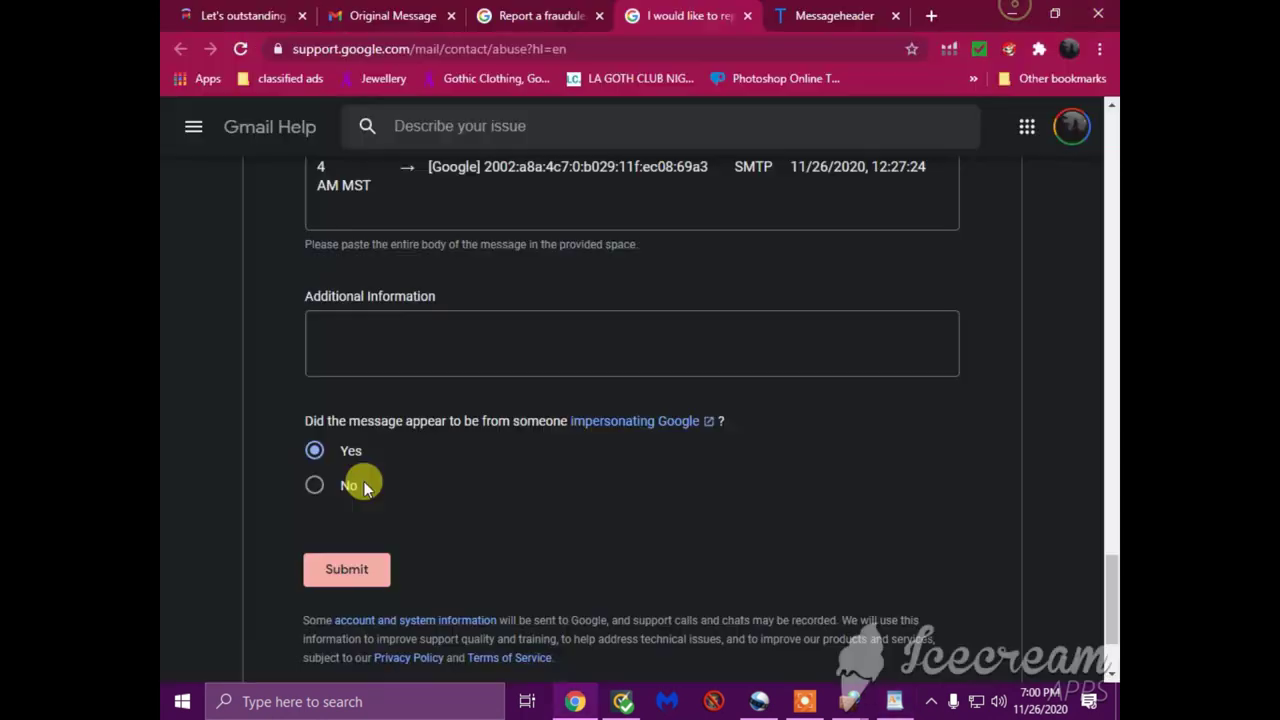
# - Paste the copied complaint letter into the abuse form's Additional Information field and submit the report
pyautogui.rightClick(388, 356)
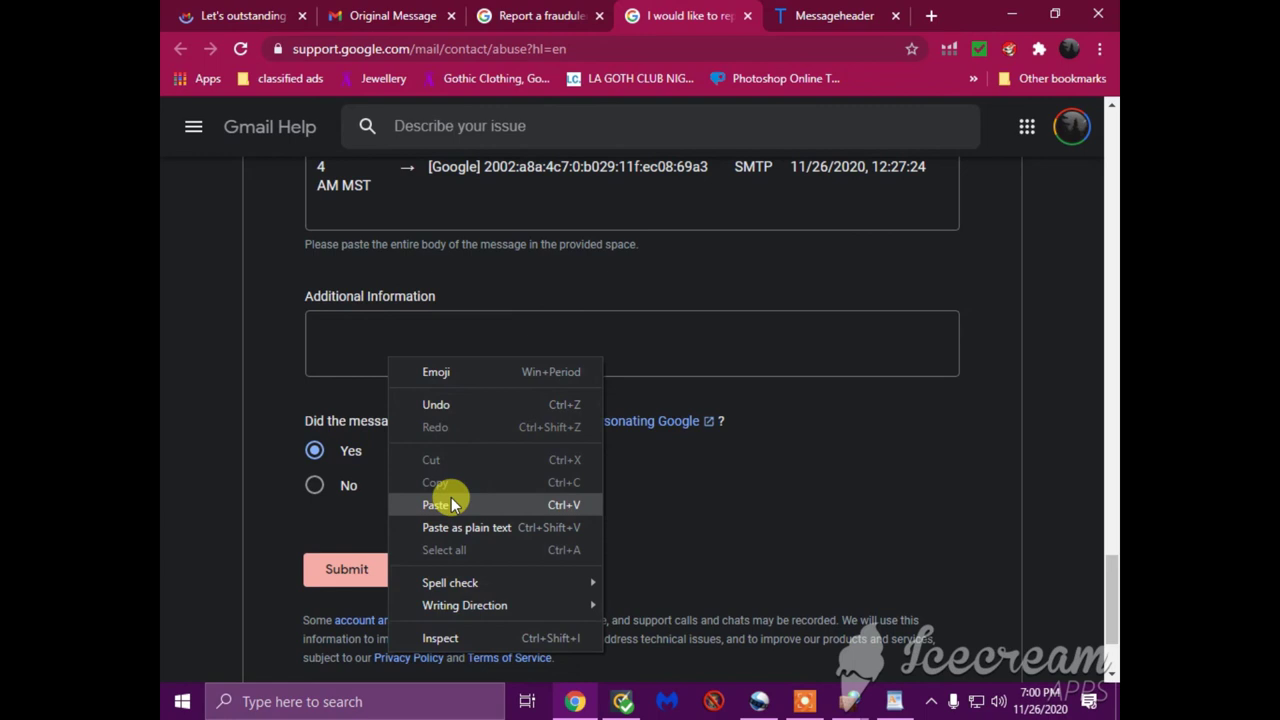
pyautogui.click(451, 500)
pyautogui.scroll(-2, 484, 505)
pyautogui.scroll(-2, 460, 573)
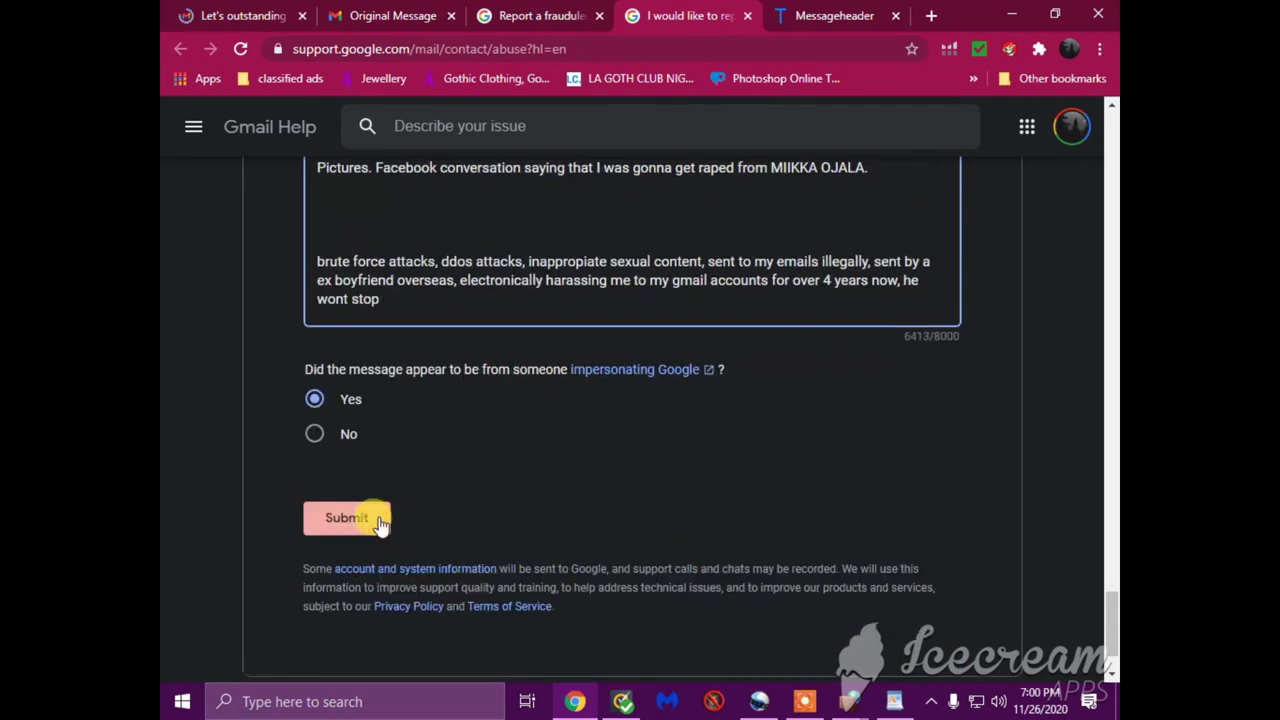
pyautogui.click(373, 517)
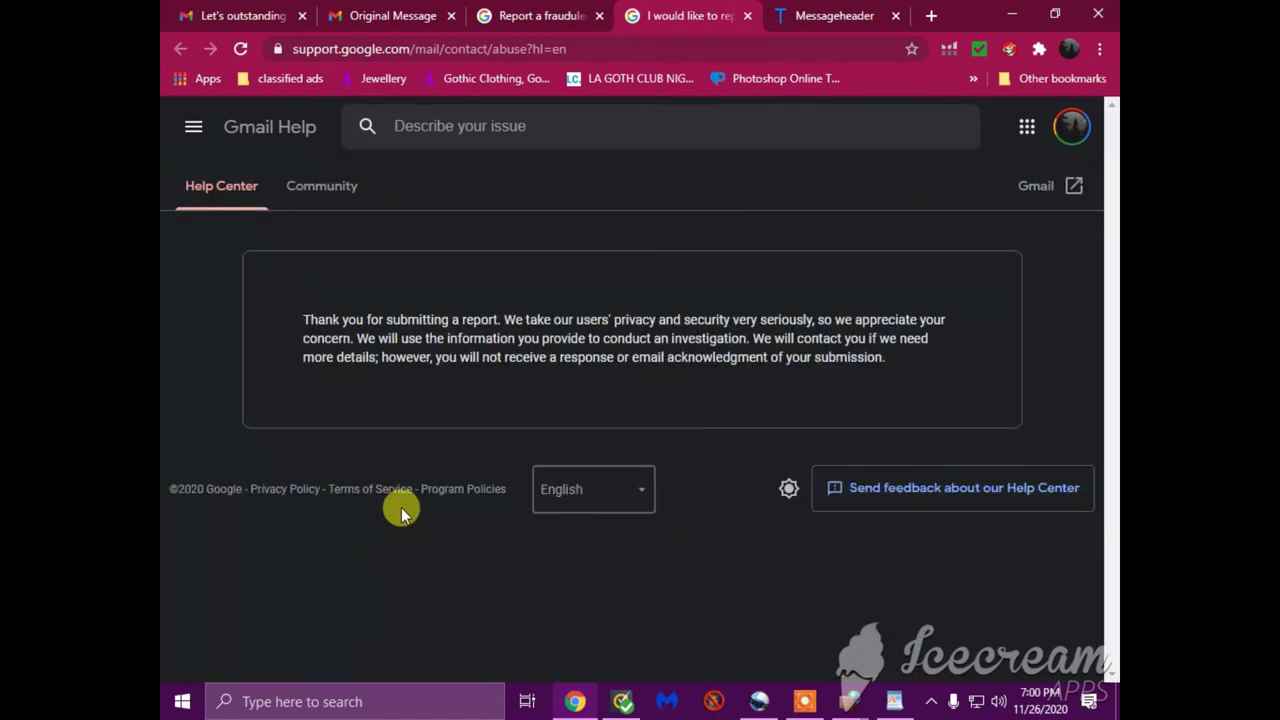